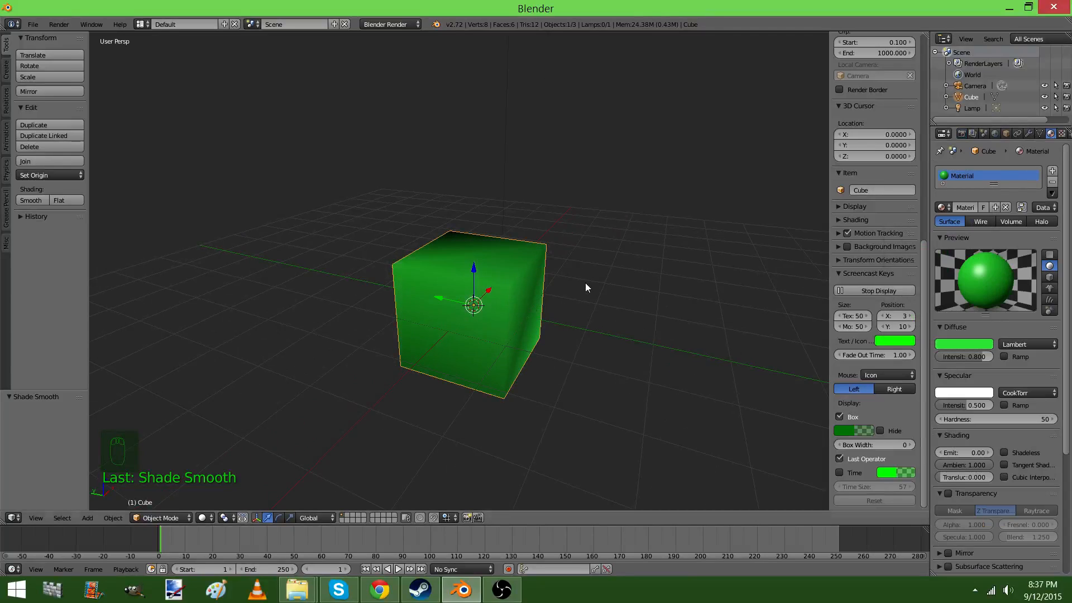
Add a Subdivision Surface modifier to the cube and set its view subdivisions to 2
{"action": "left_click", "coordinate": [1027, 133]}
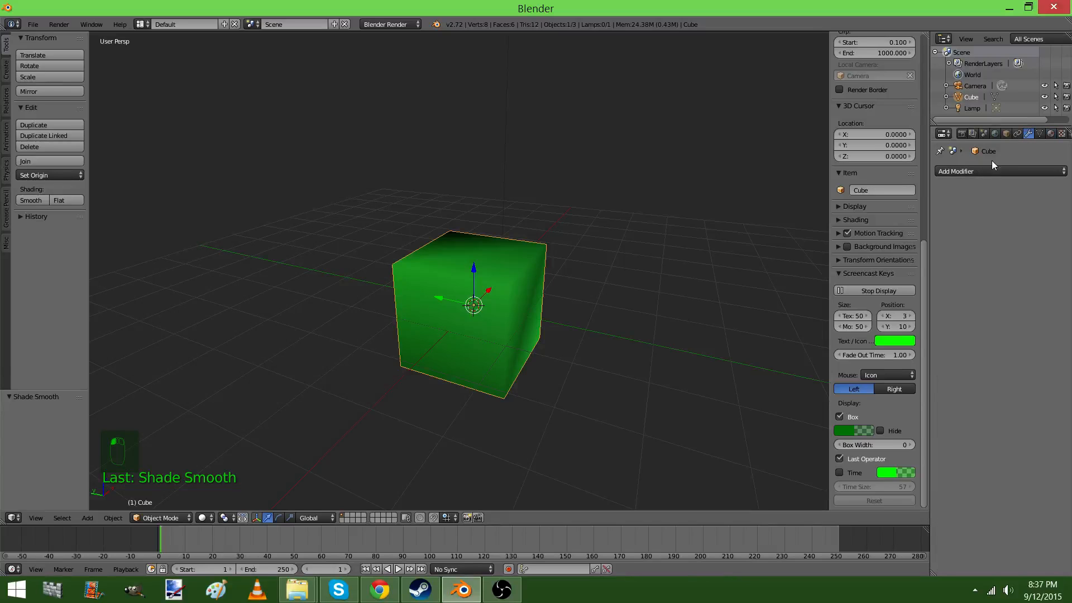
{"action": "left_click", "coordinate": [972, 171]}
{"action": "left_click", "coordinate": [862, 357]}
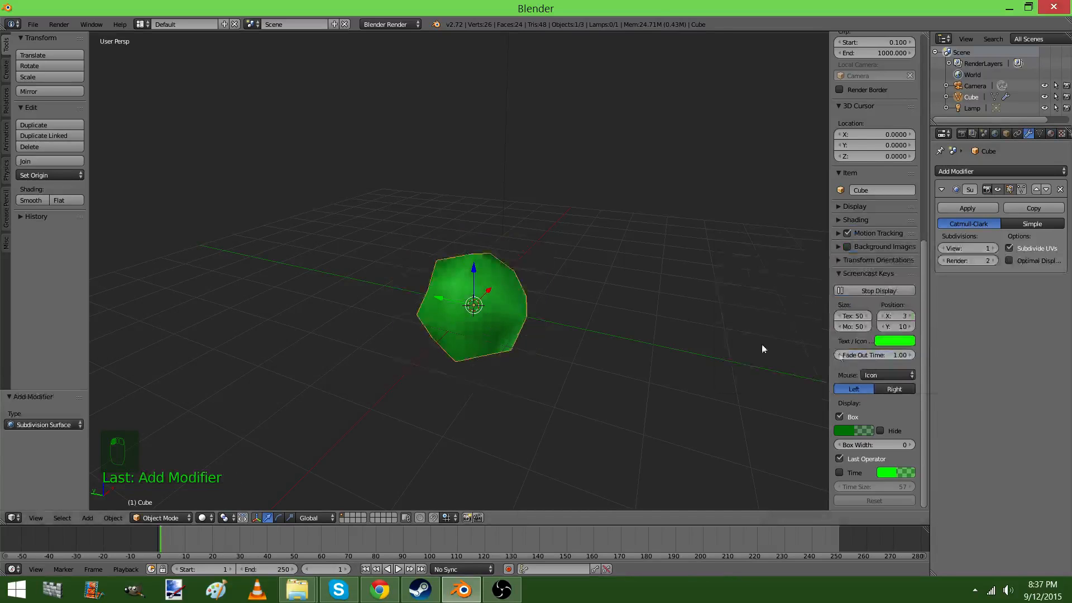
{"action": "middle_click_drag", "start_coordinate": [762, 344], "coordinate": [581, 291]}
{"action": "scroll", "coordinate": [581, 292], "scroll_direction": "up", "scroll_amount": 1}
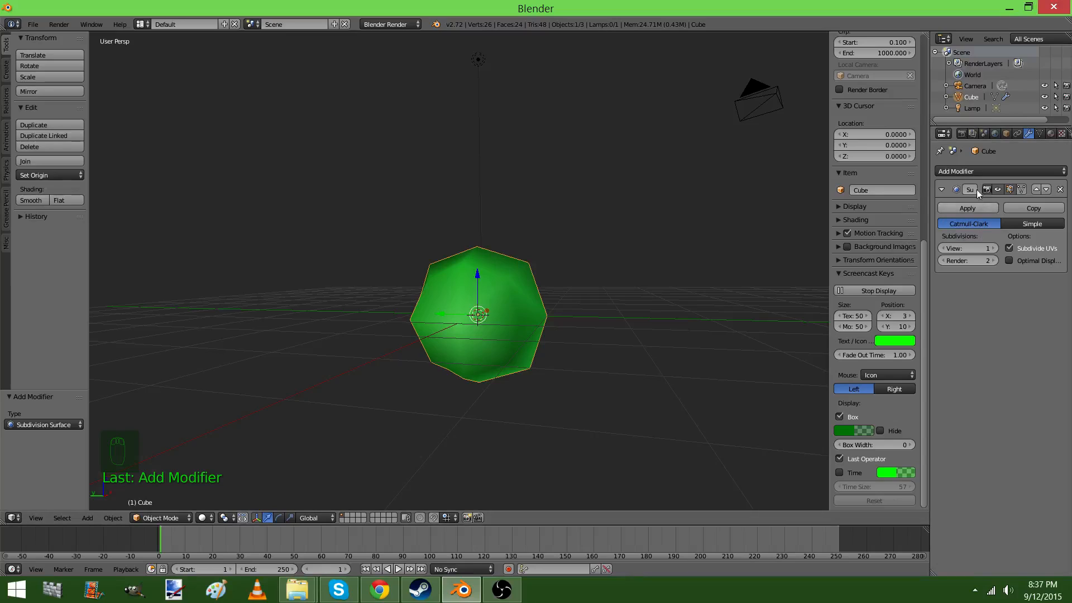
{"action": "left_click", "coordinate": [994, 248]}
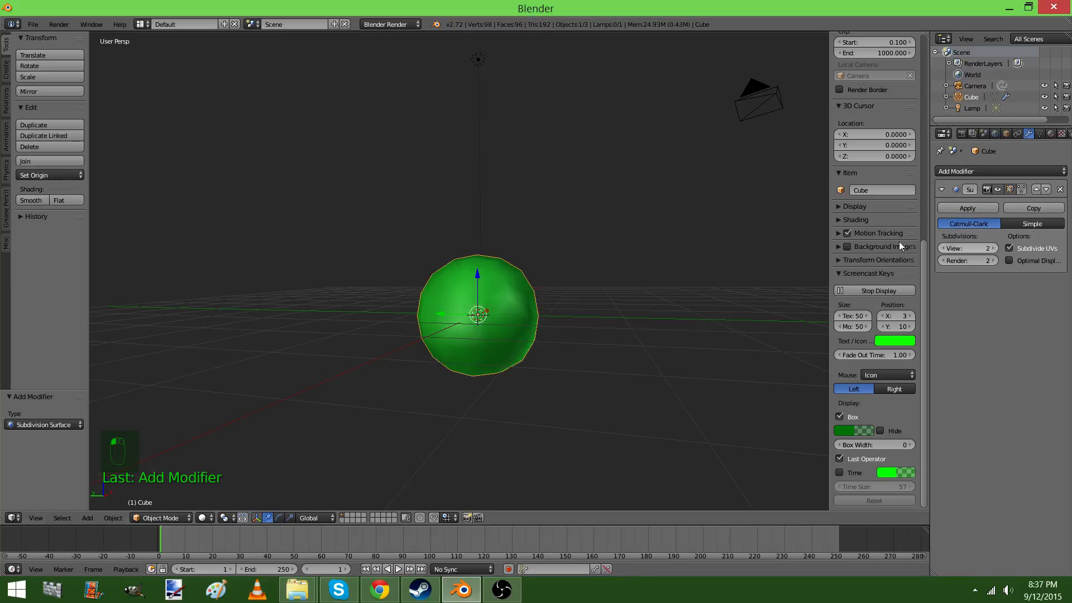
Enter Edit Mode on the cube and select the four vertices of its bottom face
{"action": "key", "text": "Tab"}
{"action": "middle_click_drag", "start_coordinate": [609, 280], "coordinate": [555, 284]}
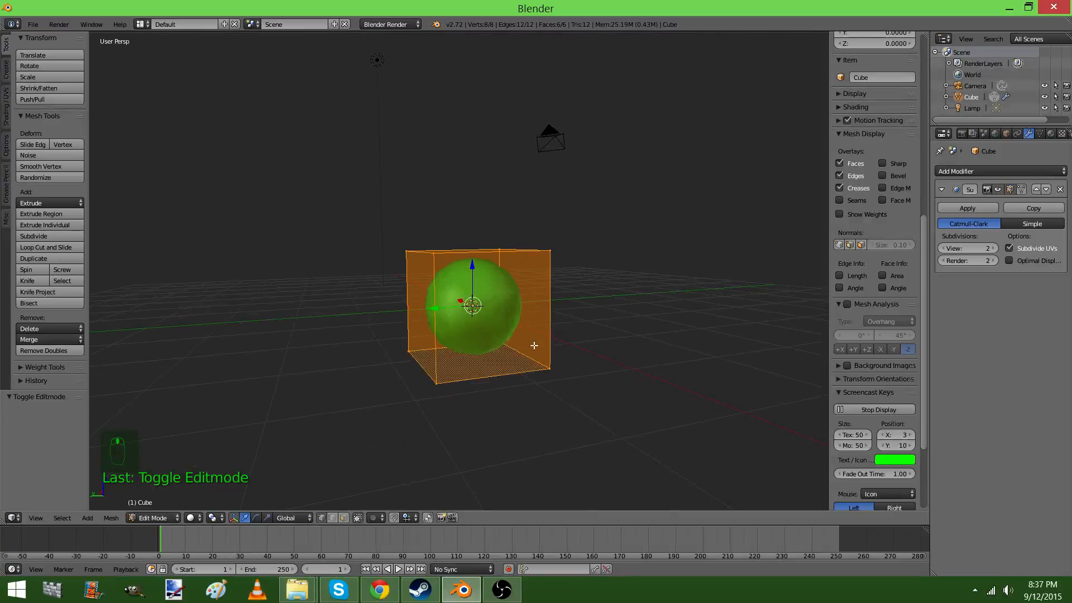
{"action": "key", "text": "z"}
{"action": "right_click", "coordinate": [547, 360]}
{"action": "right_click", "coordinate": [502, 334], "text": "shift"}
{"action": "right_click", "coordinate": [405, 340], "text": "shift"}
{"action": "right_click", "coordinate": [441, 399], "text": "shift"}
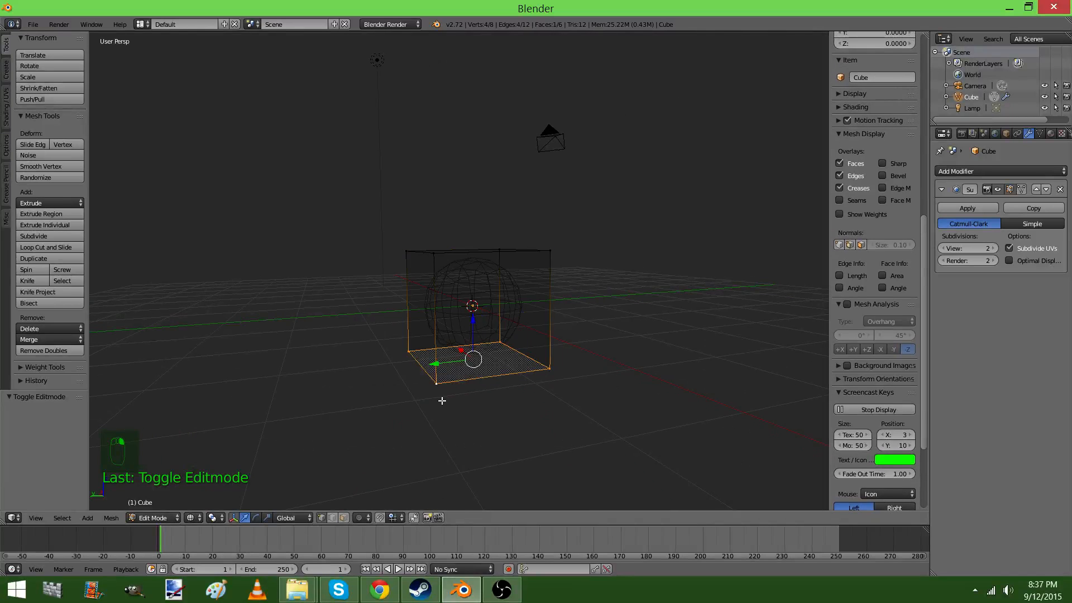
{"action": "key", "text": "z"}
{"action": "middle_click_drag", "start_coordinate": [447, 280], "coordinate": [519, 252]}
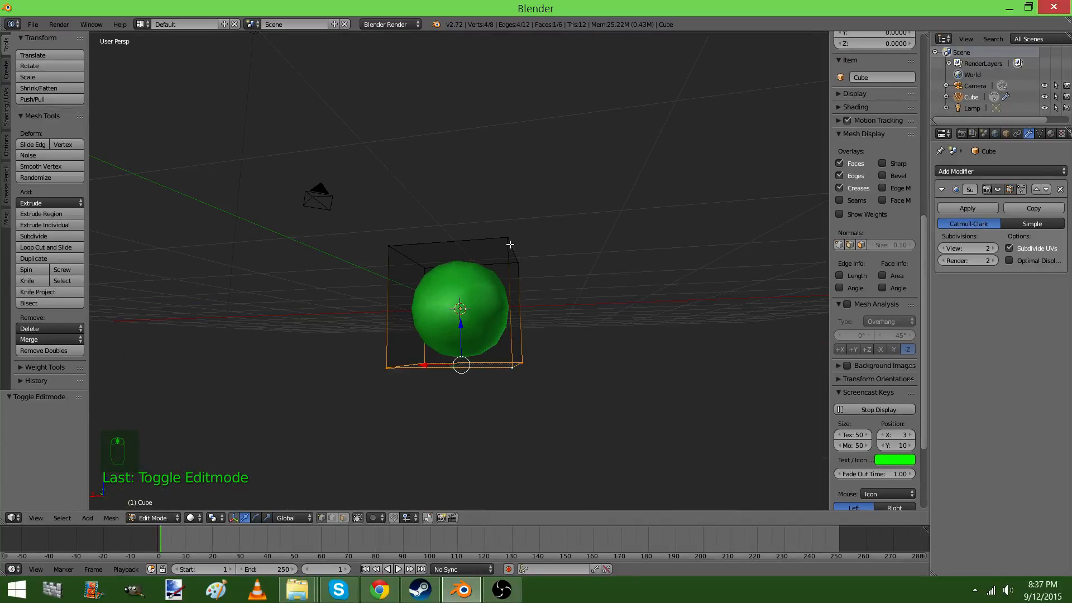
{"action": "key", "text": "r"}
{"action": "left_click", "coordinate": [512, 270]}
{"action": "key", "text": "ctrl+z"}
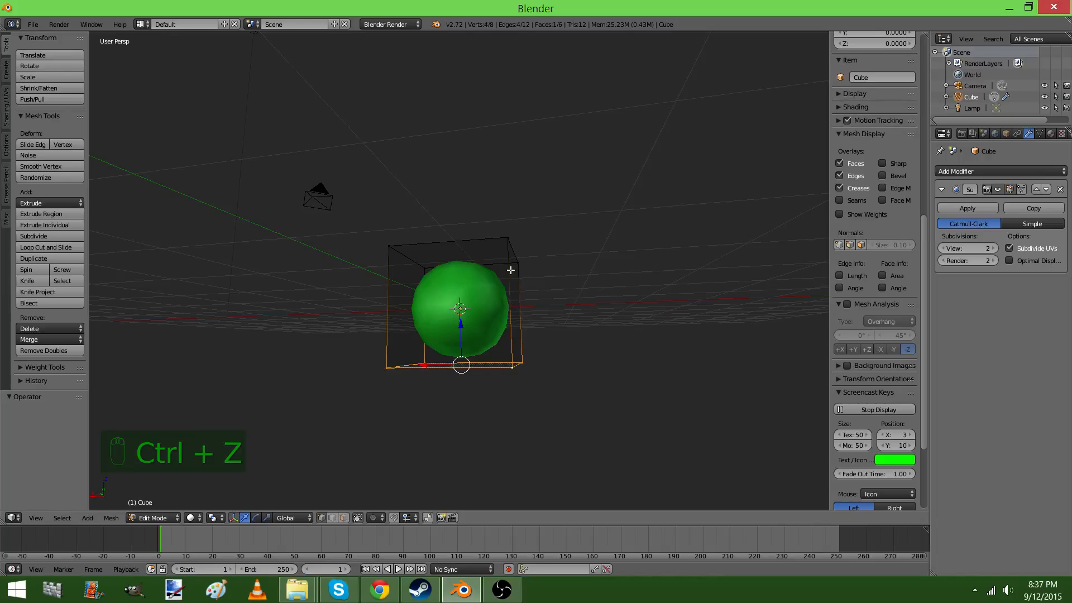
Rotate the cube's bottom face in the right orthographic view so its front edge tilts downward
{"action": "key", "text": "KP_3"}
{"action": "key", "text": "KP_5"}
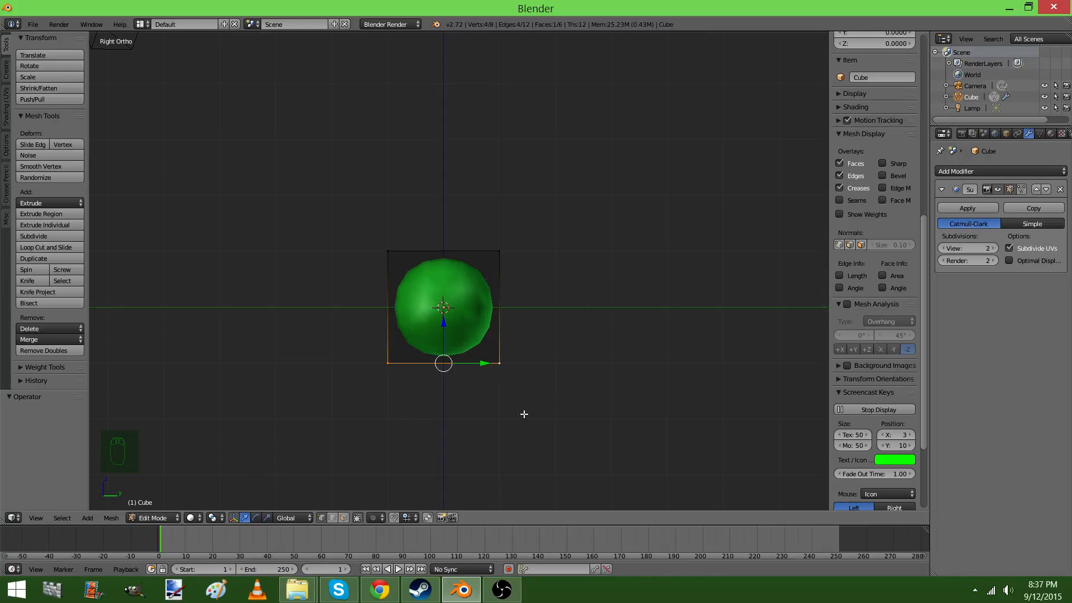
{"action": "key", "text": "r"}
{"action": "left_click", "coordinate": [592, 279]}
{"action": "key", "text": "Tab"}
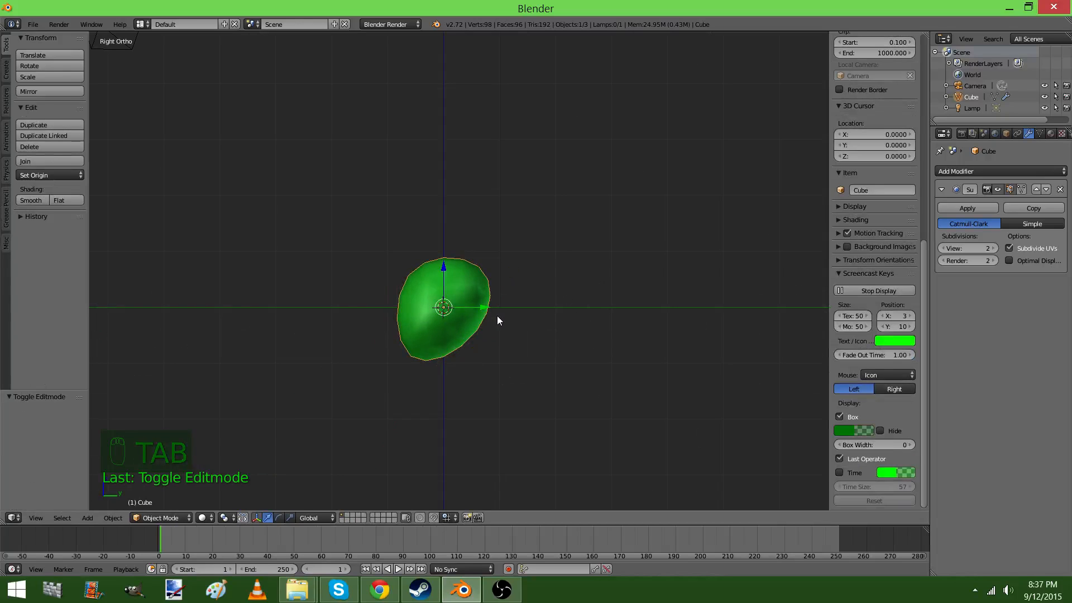
Select the whole mesh in Edit Mode and move it up above the object's origin
{"action": "key", "text": "Tab"}
{"action": "key", "text": "a"}
{"action": "key", "text": "a"}
{"action": "key", "text": "a"}
{"action": "key", "text": "a"}
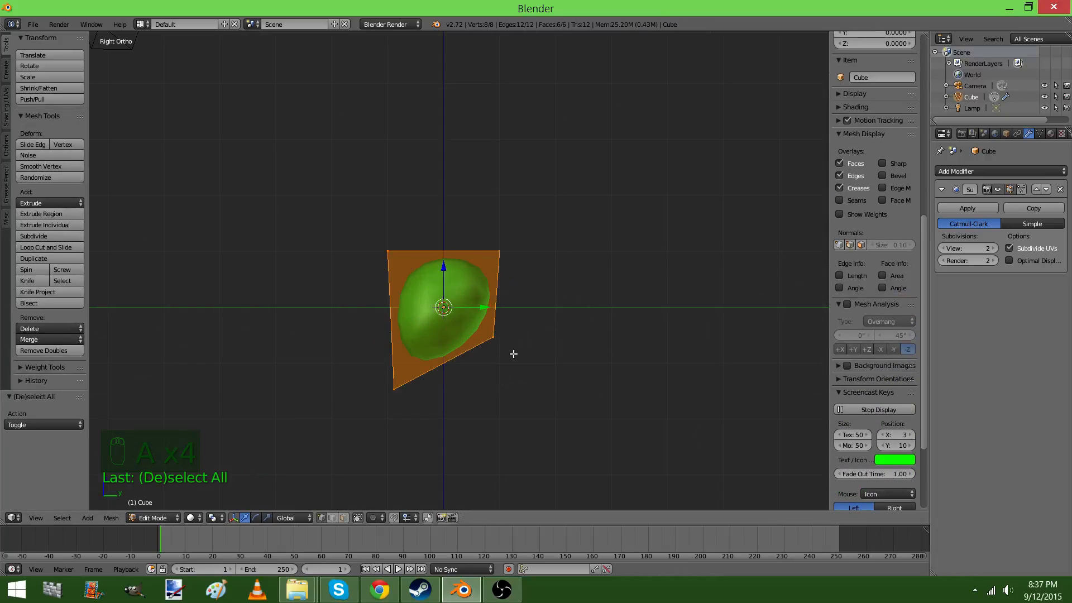
{"action": "key", "text": "g"}
{"action": "left_click", "coordinate": [501, 305]}
{"action": "key", "text": "Tab"}
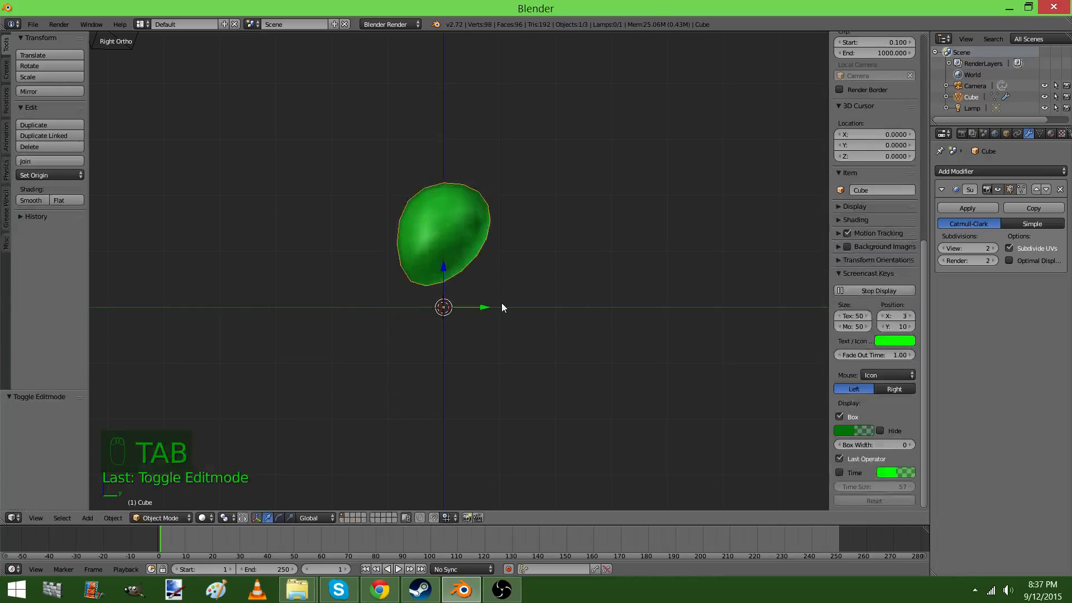
Select the two lowest front vertices and scale them inward to narrow the chin to less than its full width
{"action": "key", "text": "KP_5"}
{"action": "key", "text": "KP_Decimal"}
{"action": "middle_click_drag", "start_coordinate": [504, 304], "coordinate": [647, 329]}
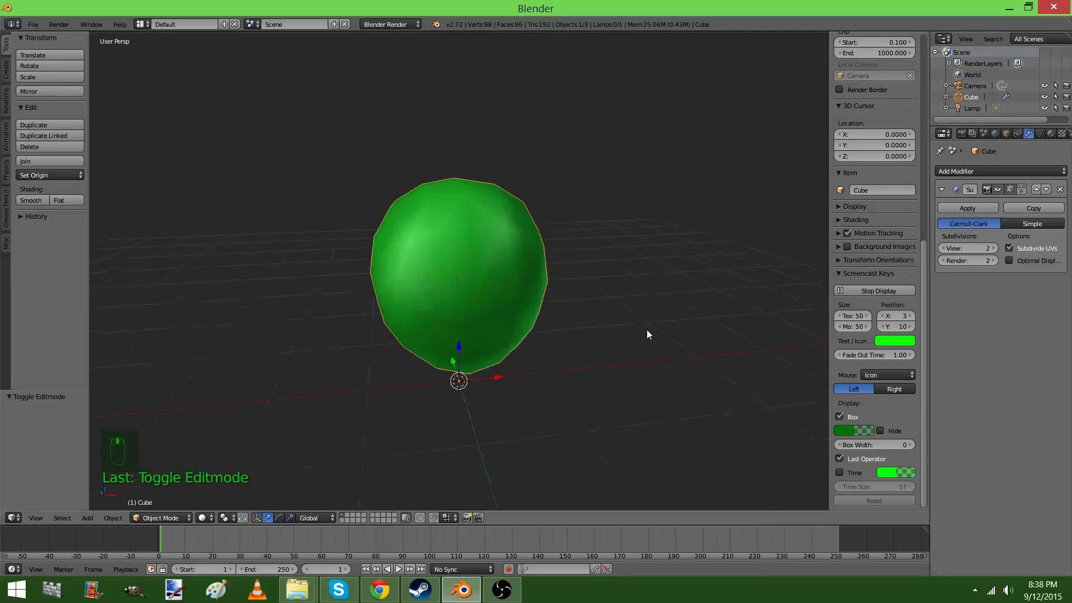
{"action": "key", "text": "Tab"}
{"action": "middle_click_drag", "start_coordinate": [564, 315], "coordinate": [561, 447]}
{"action": "right_click", "coordinate": [559, 449]}
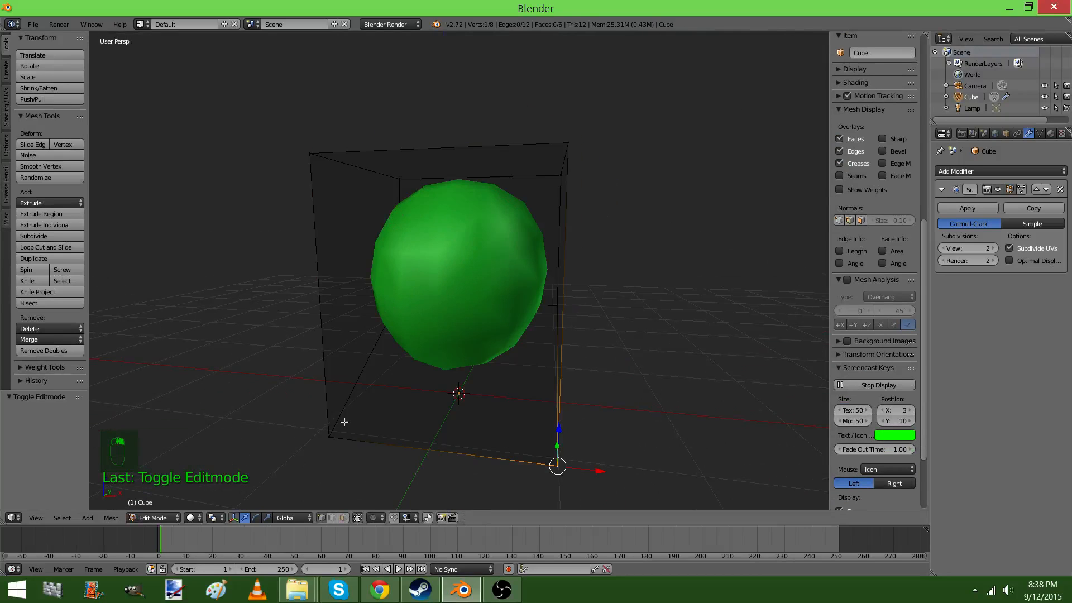
{"action": "right_click", "coordinate": [318, 442], "text": "shift"}
{"action": "key", "text": "s"}
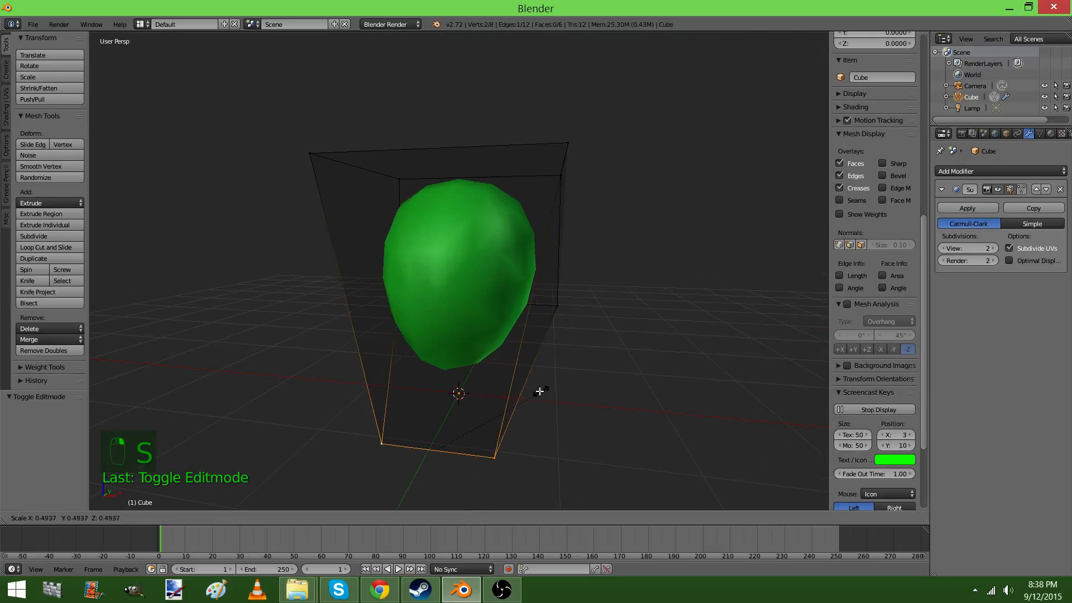
{"action": "left_click", "coordinate": [503, 402]}
{"action": "key", "text": "Tab"}
{"action": "middle_click_drag", "start_coordinate": [502, 402], "coordinate": [397, 403]}
{"action": "key", "text": "Tab"}
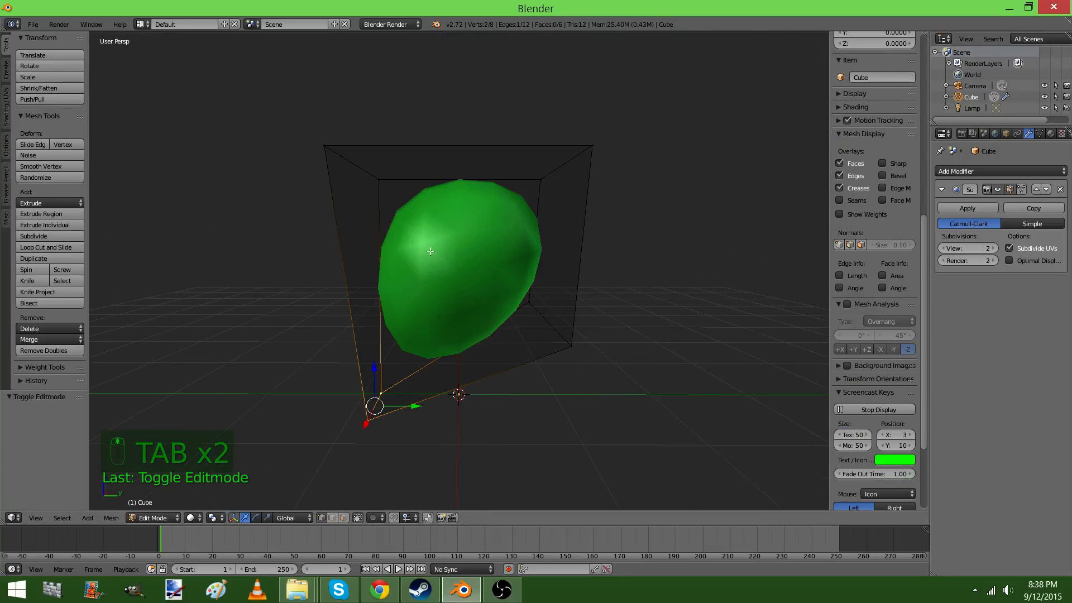
Select the four top vertices of the mesh and extrude the top face upward by about 1.02 units
{"action": "middle_click_drag", "start_coordinate": [397, 271], "coordinate": [396, 237]}
{"action": "right_click", "coordinate": [334, 214]}
{"action": "key", "text": "z"}
{"action": "right_click", "coordinate": [596, 218], "text": "shift"}
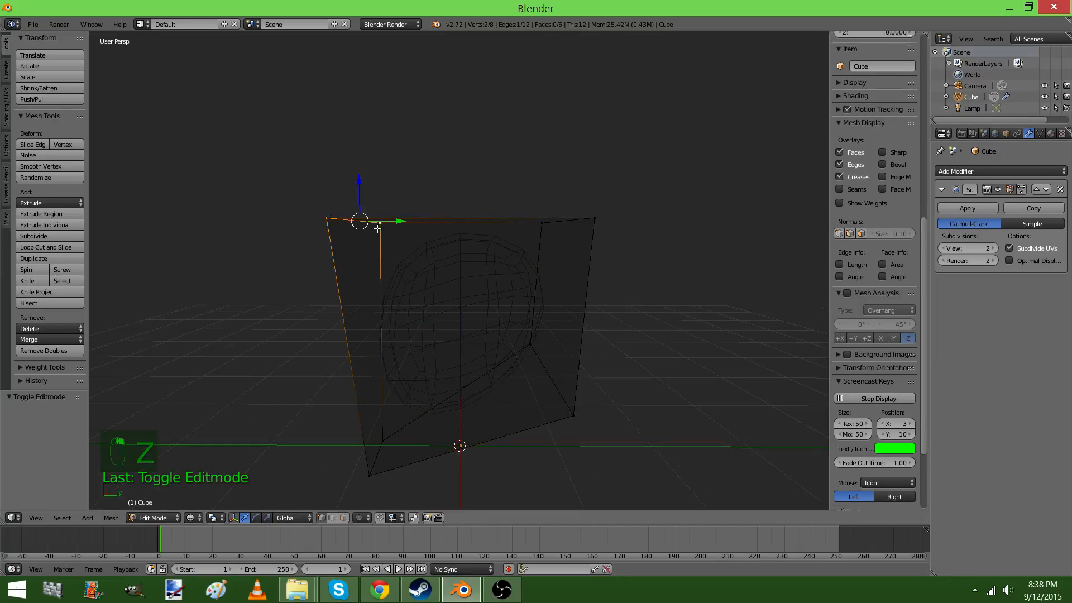
{"action": "key", "text": "shift+z"}
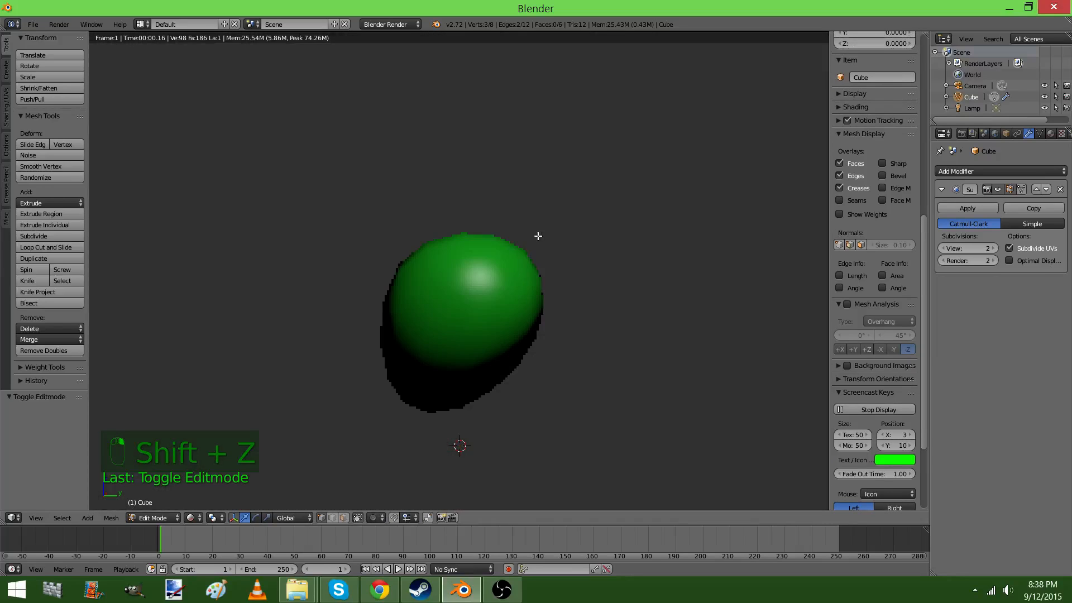
{"action": "key", "text": "z"}
{"action": "key", "text": "z"}
{"action": "key", "text": "z"}
{"action": "right_click", "coordinate": [540, 224], "text": "shift"}
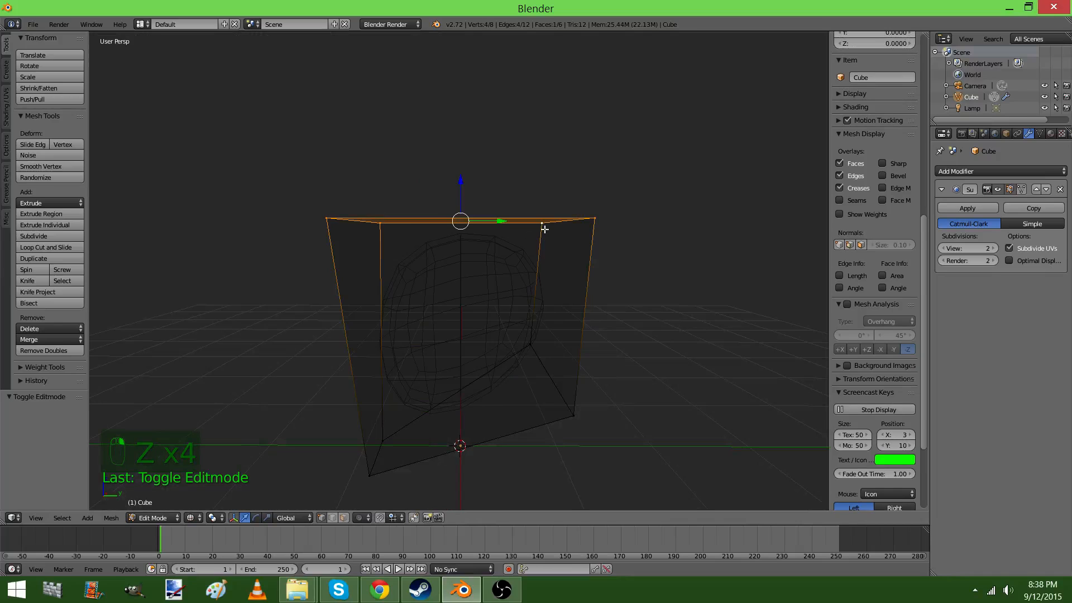
{"action": "key", "text": "z"}
{"action": "middle_click_drag", "start_coordinate": [541, 225], "coordinate": [486, 333]}
{"action": "key", "text": "e"}
{"action": "left_click", "coordinate": [505, 244]}
{"action": "scroll", "coordinate": [521, 251], "scroll_direction": "down", "scroll_amount": 2}
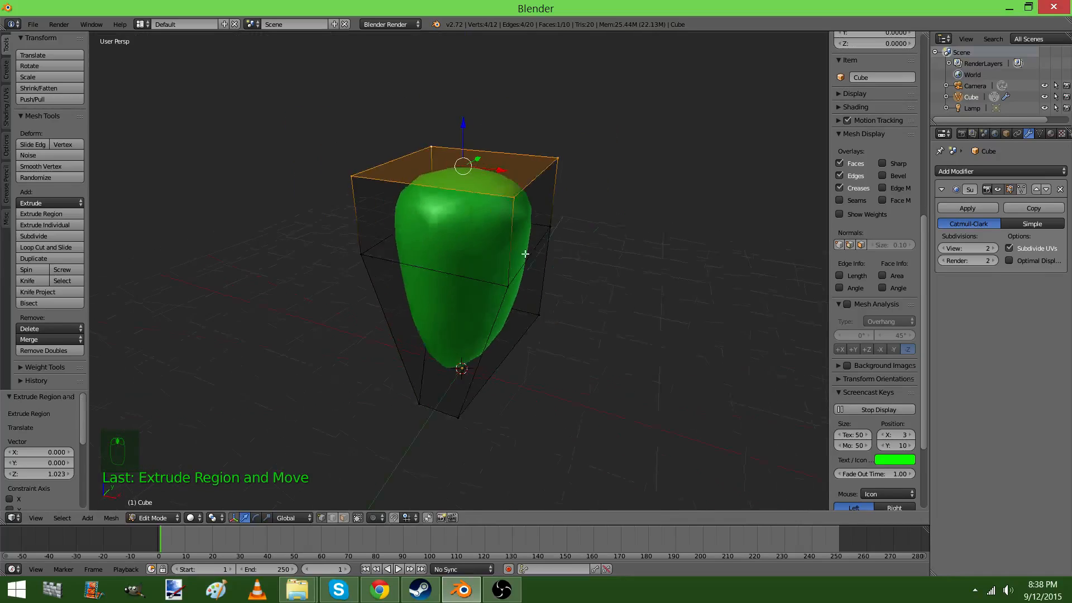
Scale the extruded top face to about 0.72 and shift it about 0.09 units along Y
{"action": "key", "text": "s"}
{"action": "middle_click_drag", "start_coordinate": [524, 254], "coordinate": [671, 263]}
{"action": "left_click", "coordinate": [566, 217]}
{"action": "key", "text": "g"}
{"action": "key", "text": "y"}
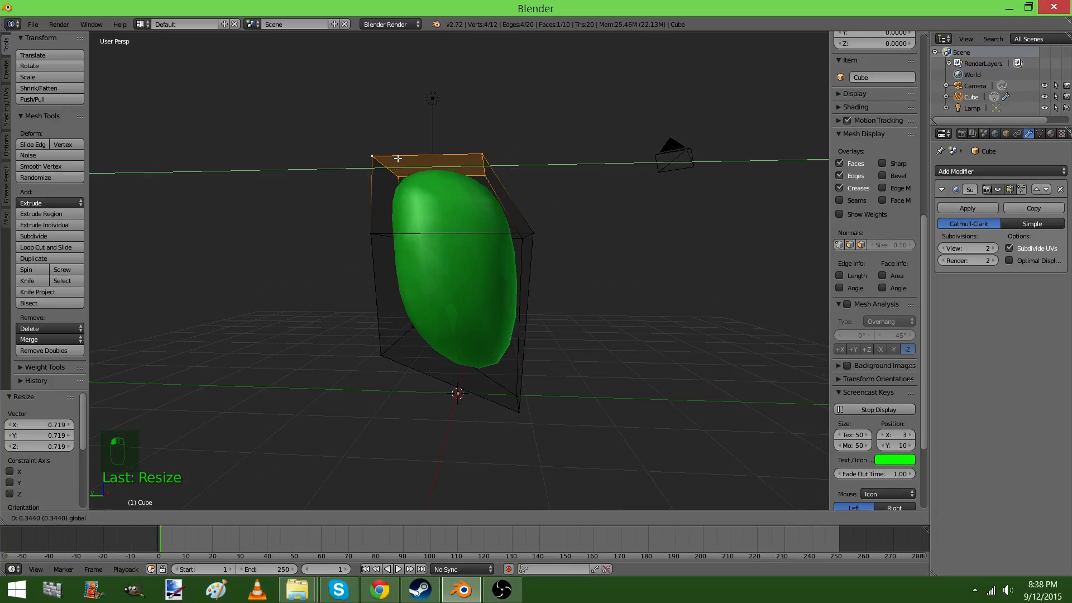
{"action": "left_click", "coordinate": [541, 283]}
Add a loop cut around the lower half of the mesh and push its front edge about 0.2 units inward along Y
{"action": "key", "text": "ctrl+r"}
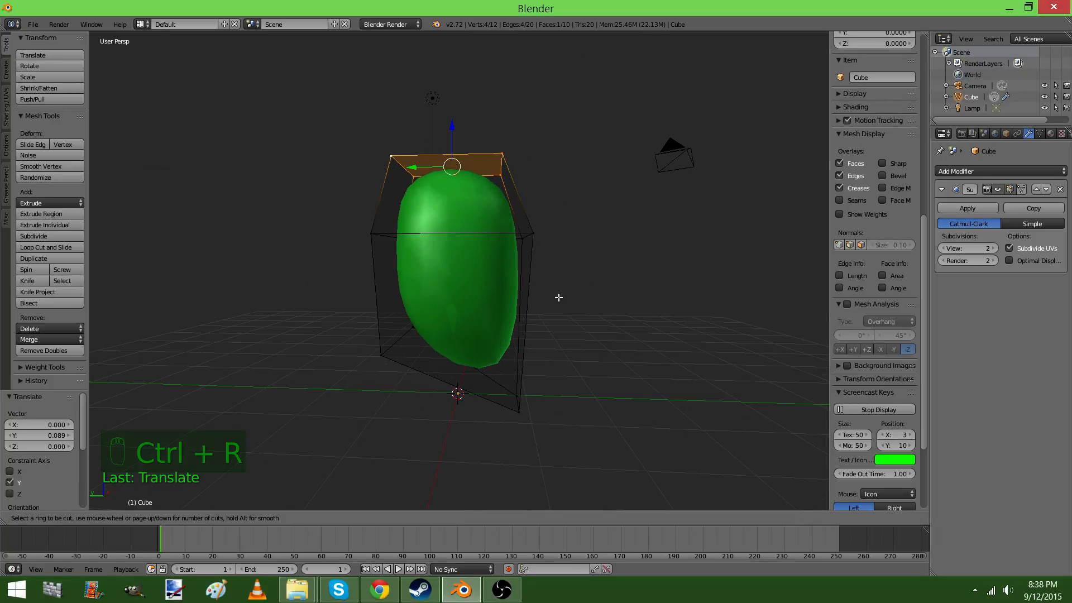
{"action": "left_click", "coordinate": [521, 292]}
{"action": "left_click", "coordinate": [521, 293]}
{"action": "middle_click_drag", "start_coordinate": [522, 292], "coordinate": [493, 309]}
{"action": "right_click", "coordinate": [502, 321]}
{"action": "right_click", "coordinate": [536, 321], "text": "shift"}
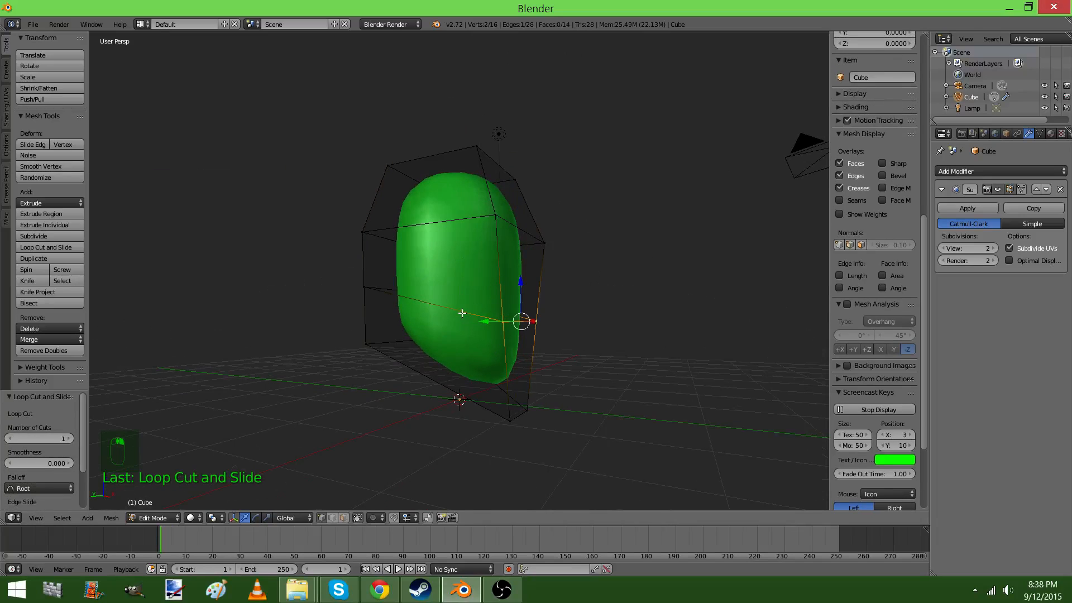
{"action": "key", "text": "g"}
{"action": "key", "text": "y"}
{"action": "left_click", "coordinate": [483, 312]}
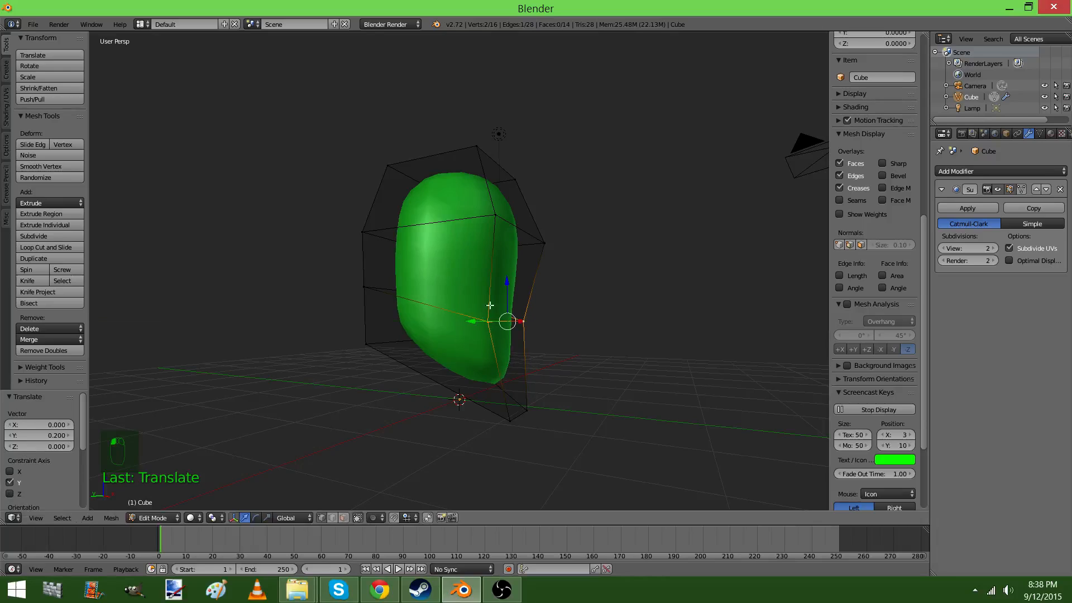
Add a second loop cut just above the first and widen its front edge by scaling
{"action": "key", "text": "ctrl+r"}
{"action": "left_click", "coordinate": [497, 299]}
{"action": "left_click", "coordinate": [491, 314]}
{"action": "right_click", "coordinate": [496, 290]}
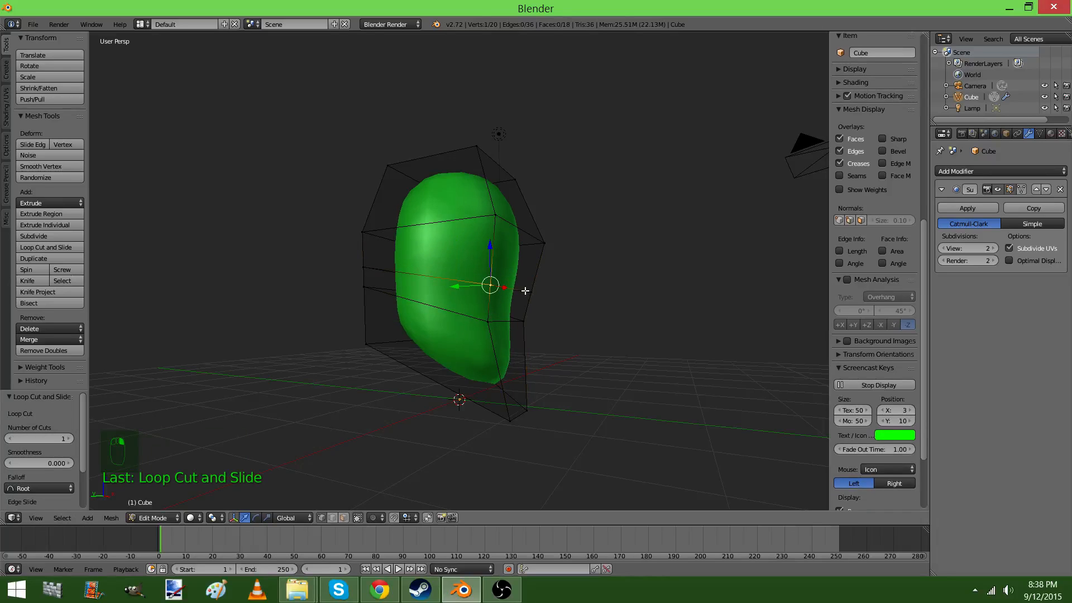
{"action": "right_click", "coordinate": [526, 290], "text": "shift"}
{"action": "middle_click_drag", "start_coordinate": [487, 290], "coordinate": [498, 310]}
{"action": "key", "text": "Tab"}
{"action": "key", "text": "Tab"}
{"action": "key", "text": "s"}
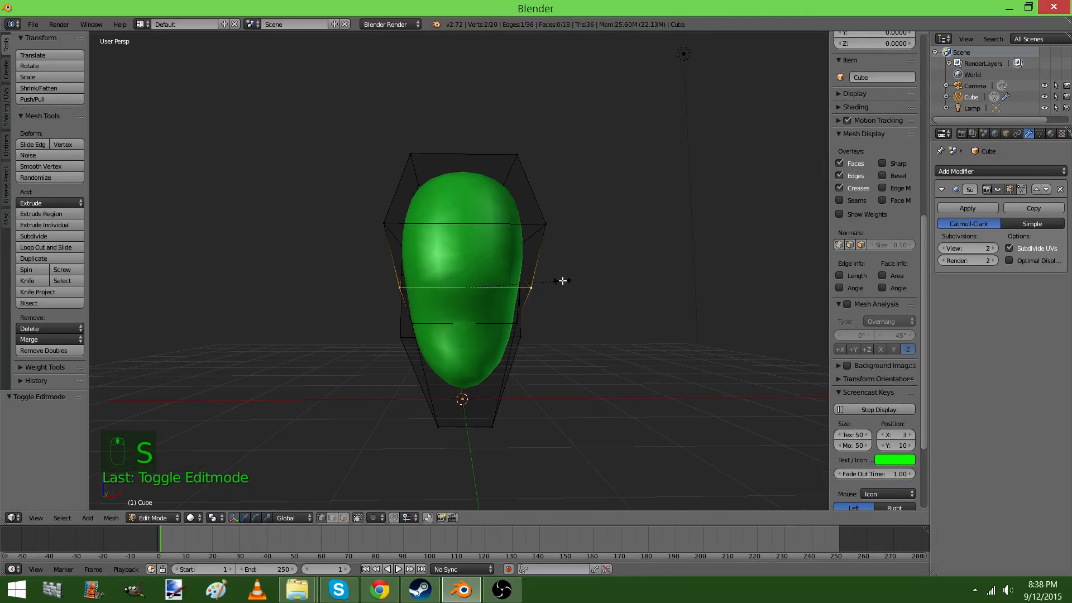
{"action": "left_click", "coordinate": [613, 291]}
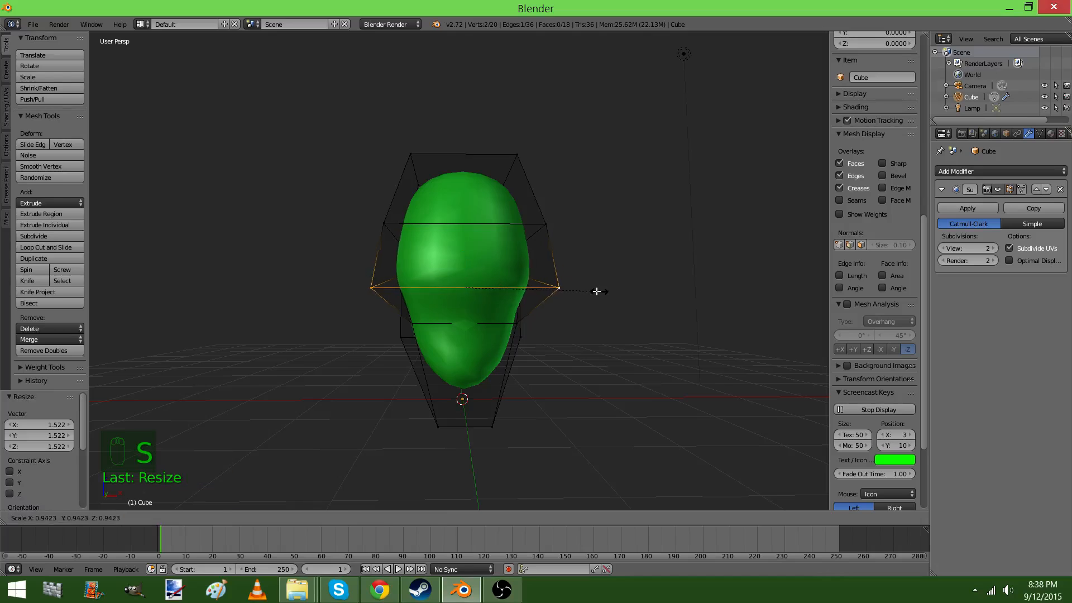
{"action": "key", "text": "Tab"}
{"action": "middle_click_drag", "start_coordinate": [591, 293], "coordinate": [514, 291]}
{"action": "key", "text": "Tab"}
Enable Connected proportional editing and pull the back edge of the upper loop cut outward along Y
{"action": "right_click_drag", "start_coordinate": [514, 268], "coordinate": [551, 271]}
{"action": "right_click", "coordinate": [550, 274]}
{"action": "right_click", "coordinate": [559, 279], "text": "shift"}
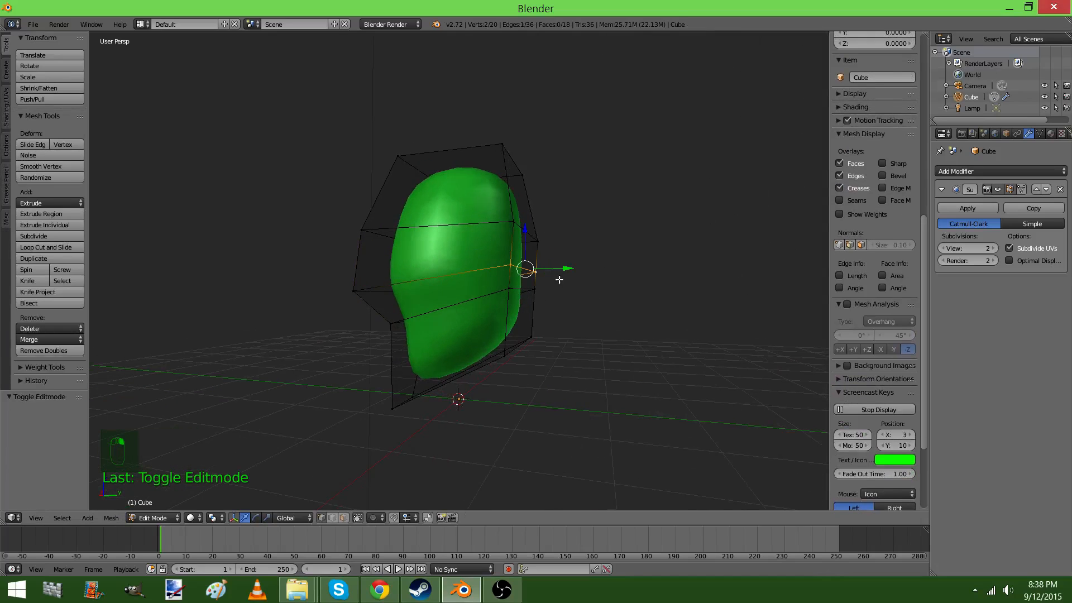
{"action": "left_click", "coordinate": [373, 517]}
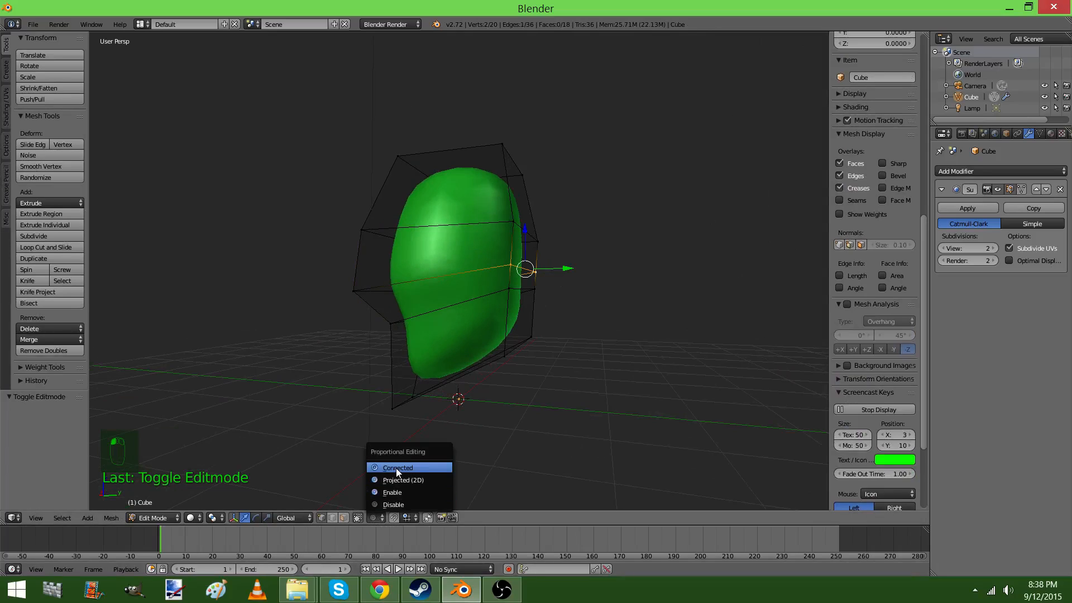
{"action": "left_click", "coordinate": [396, 468]}
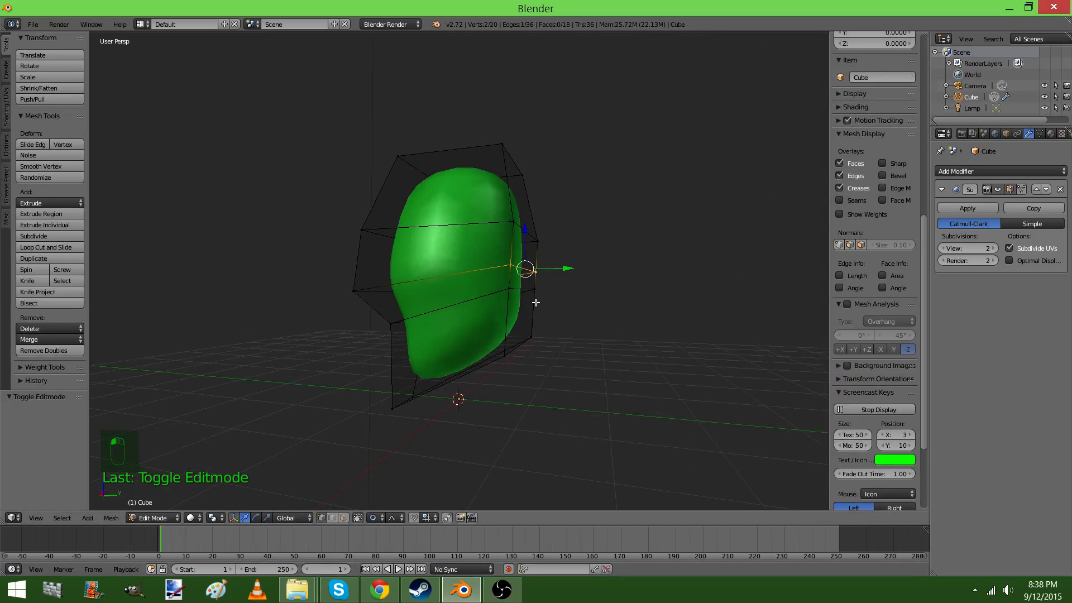
{"action": "left_click_drag", "start_coordinate": [556, 267], "coordinate": [573, 267]}
{"action": "right_click", "coordinate": [576, 267]}
{"action": "key", "text": "Tab"}
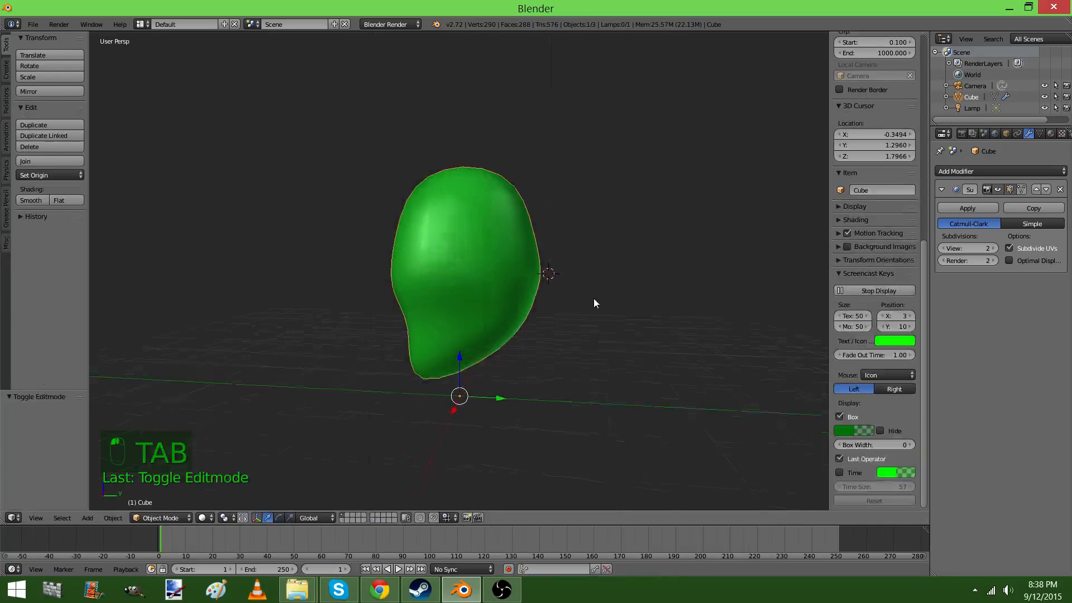
Pull the top back edge and the back geometry just below it outward to round the back of the head
{"action": "key", "text": "Tab"}
{"action": "right_click", "coordinate": [509, 161]}
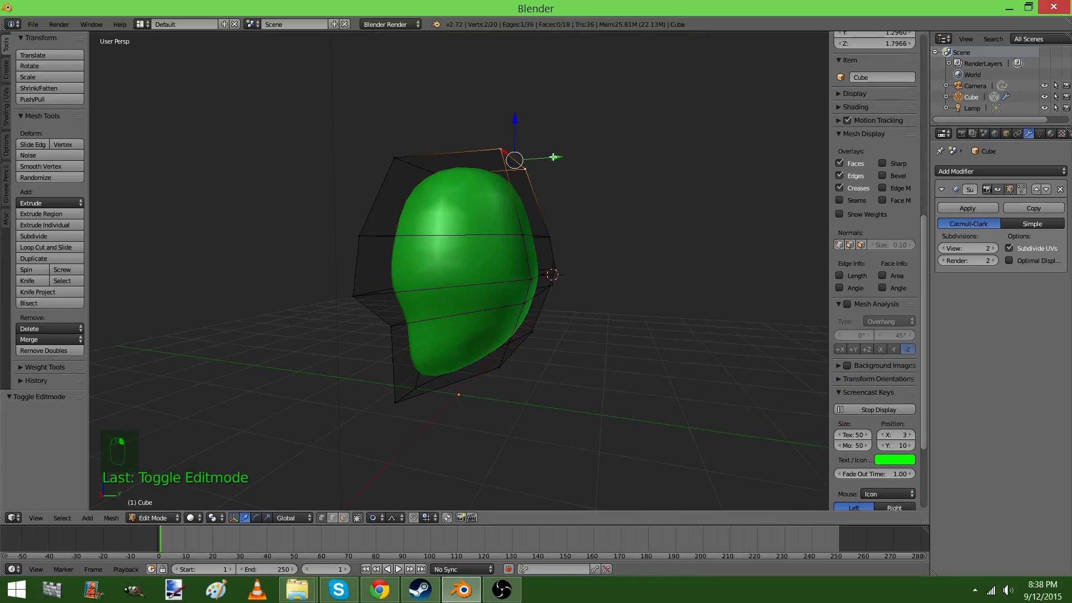
{"action": "left_click_drag", "start_coordinate": [552, 158], "coordinate": [565, 159]}
{"action": "key", "text": "Tab"}
{"action": "key", "text": "Tab"}
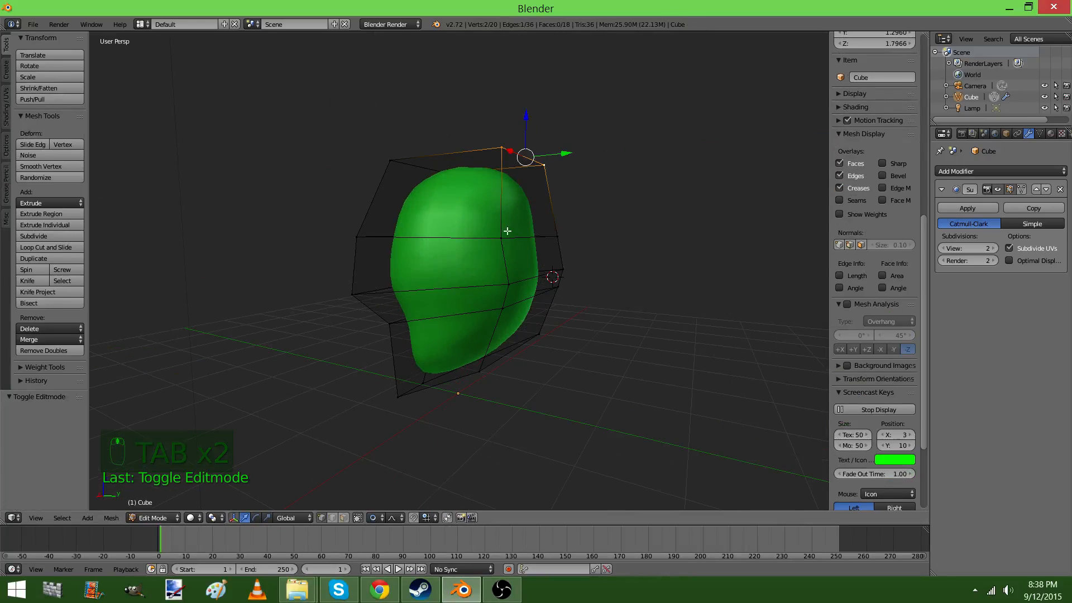
{"action": "right_click", "coordinate": [576, 240]}
{"action": "left_click_drag", "start_coordinate": [579, 241], "coordinate": [591, 233]}
{"action": "key", "text": "Tab"}
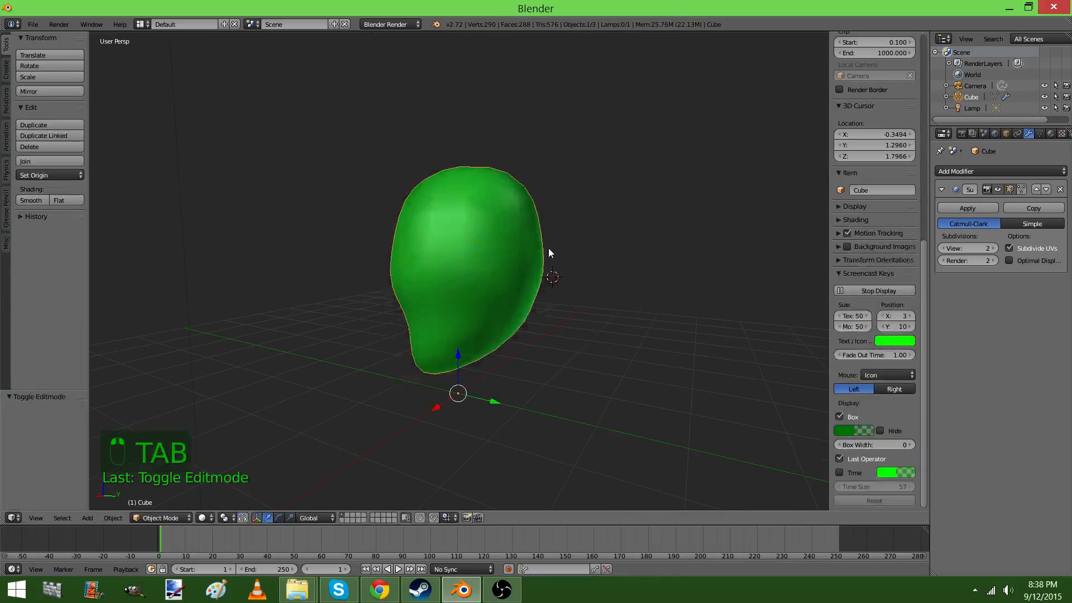
Set the Subdivision Surface modifier's viewport level to 3 and check the head in wireframe and solid shading
{"action": "mouse_move", "coordinate": [549, 249]}
{"action": "middle_mouse_down"}
{"action": "mouse_move", "coordinate": [700, 241]}
{"action": "mouse_move", "coordinate": [469, 326]}
{"action": "mouse_move", "coordinate": [541, 316]}
{"action": "mouse_move", "coordinate": [529, 256]}
{"action": "mouse_move", "coordinate": [520, 282]}
{"action": "mouse_move", "coordinate": [492, 304]}
{"action": "mouse_move", "coordinate": [445, 307]}
{"action": "mouse_move", "coordinate": [553, 318]}
{"action": "middle_mouse_up"}
{"action": "scroll", "coordinate": [488, 311], "scroll_direction": "up", "scroll_amount": 4}
{"action": "key", "text": "z"}
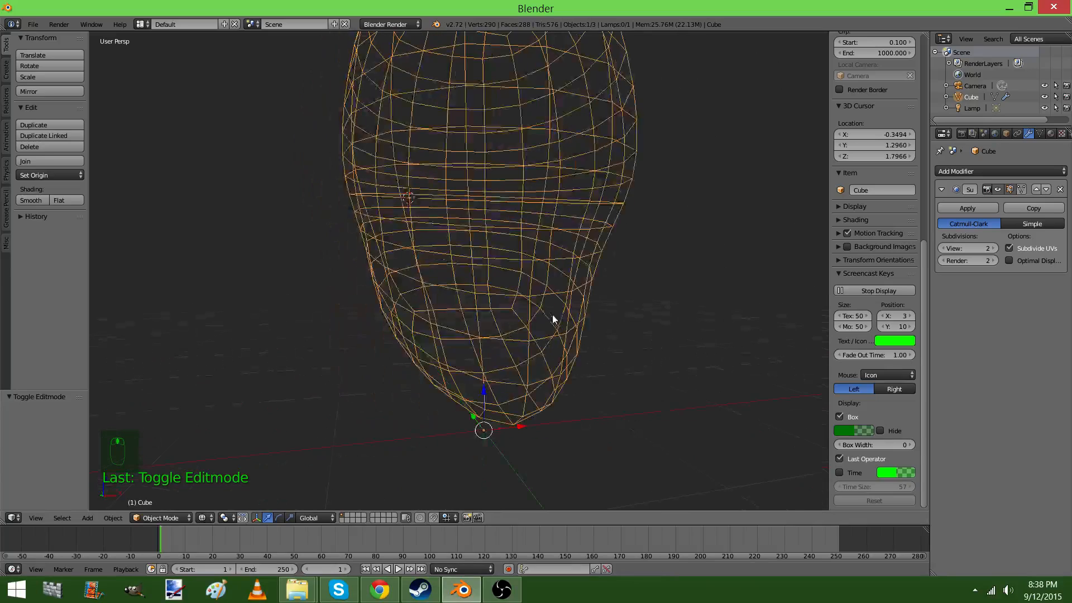
{"action": "key", "text": "z"}
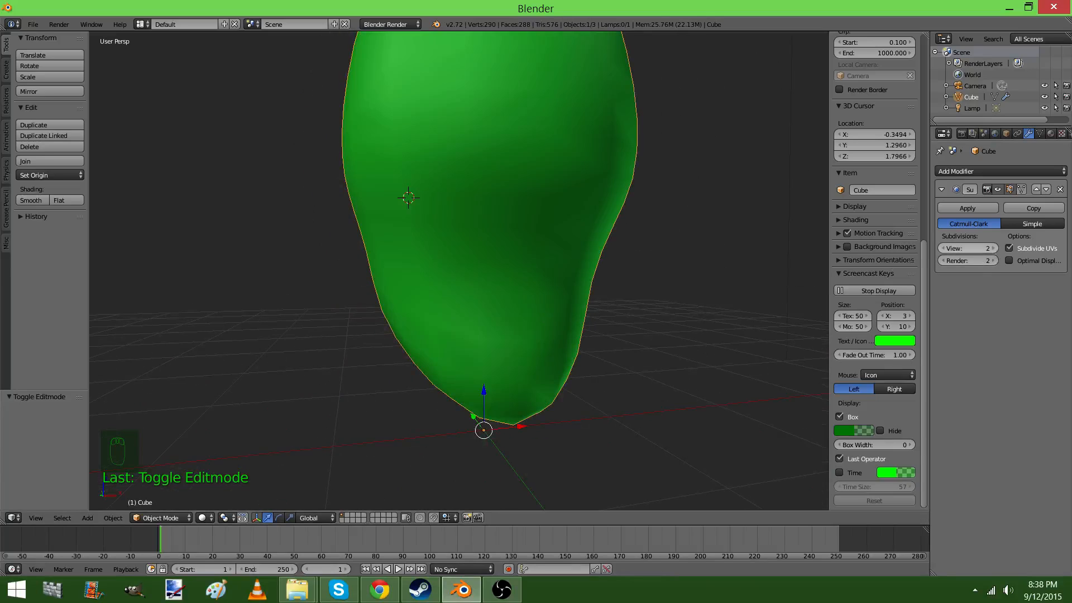
{"action": "left_click", "coordinate": [993, 249]}
{"action": "key", "text": "z"}
{"action": "mouse_move", "coordinate": [636, 283]}
{"action": "middle_mouse_down"}
{"action": "mouse_move", "coordinate": [509, 290]}
{"action": "mouse_move", "coordinate": [673, 334]}
{"action": "middle_mouse_up"}
{"action": "key", "text": "z"}
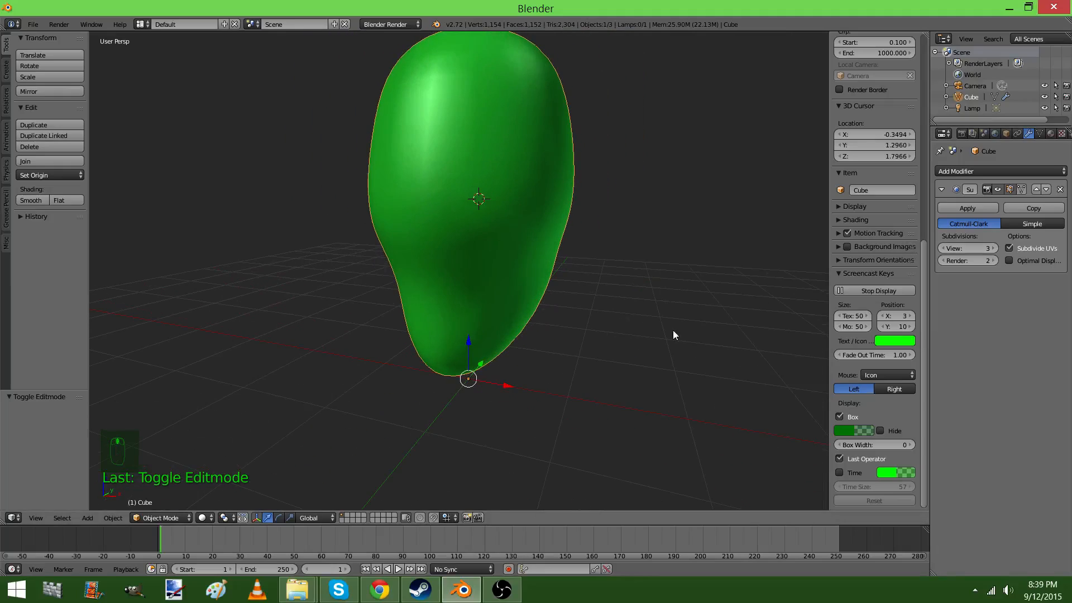
Try applying the Subdivision Surface modifier at level 3, inspect the resulting mesh, and undo the application
{"action": "left_click", "coordinate": [967, 209]}
{"action": "key", "text": "Tab"}
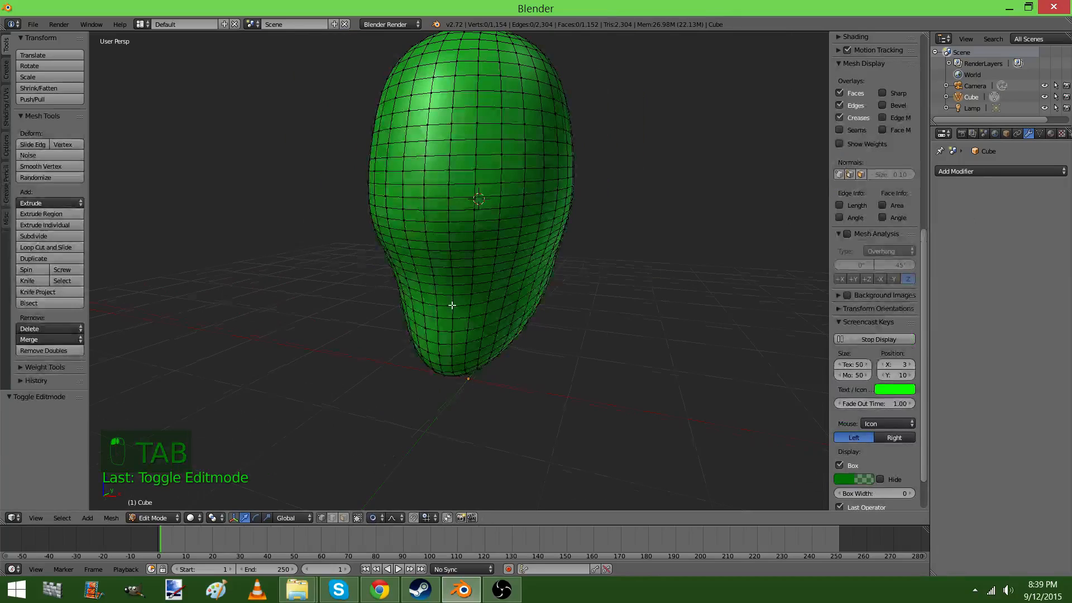
{"action": "middle_click_drag", "start_coordinate": [453, 306], "coordinate": [405, 283]}
{"action": "key", "text": "Tab"}
{"action": "key", "text": "ctrl+z"}
{"action": "key", "text": "ctrl+z"}
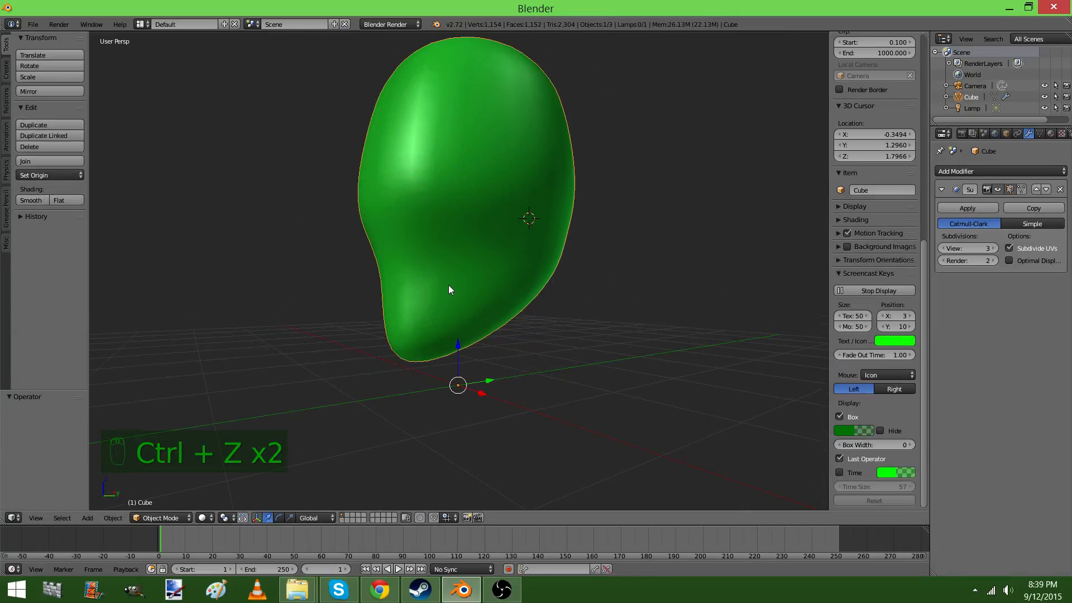
Set the Subdivision Surface modifier's viewport level to 2, apply it, and return to editing the mesh
{"action": "left_click", "coordinate": [945, 247]}
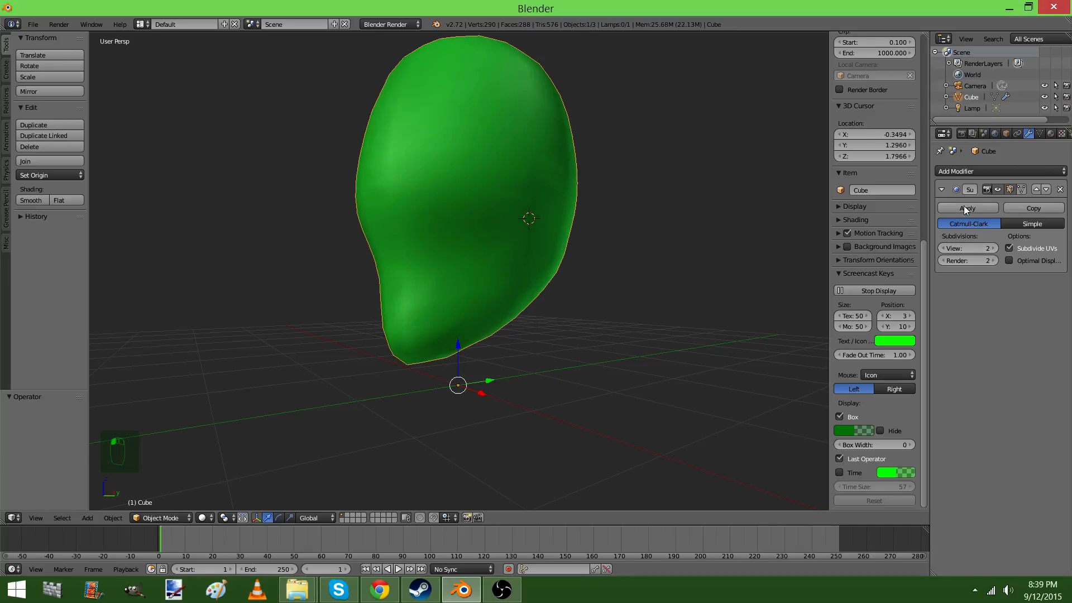
{"action": "left_click", "coordinate": [964, 207]}
{"action": "key", "text": "Tab"}
{"action": "middle_click_drag", "start_coordinate": [564, 262], "coordinate": [536, 261]}
{"action": "key", "text": "Tab"}
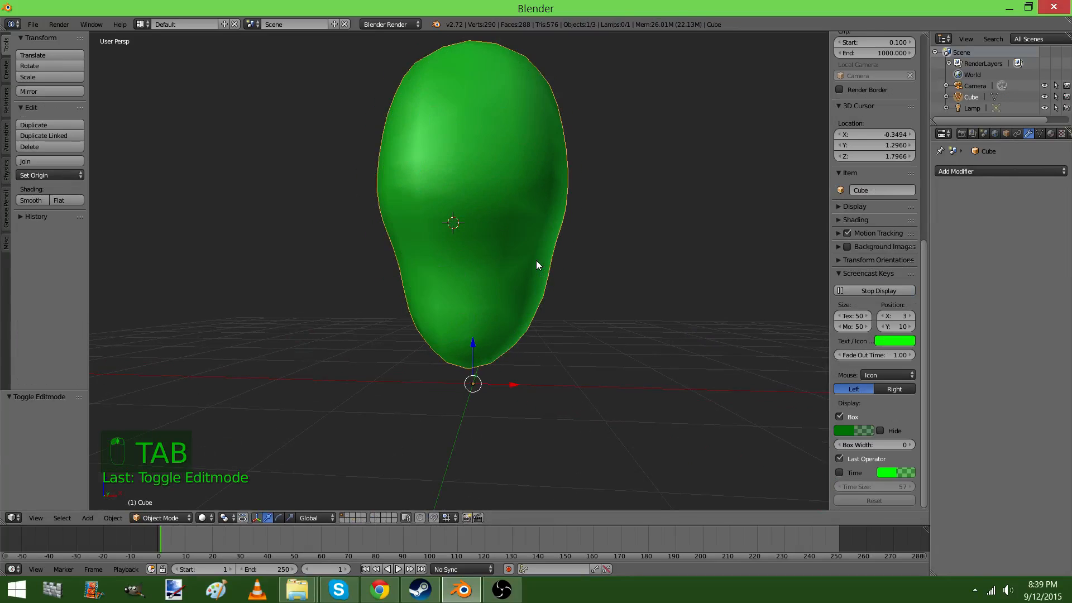
{"action": "key", "text": "Tab"}
{"action": "scroll", "coordinate": [530, 282], "scroll_direction": "up", "scroll_amount": 4}
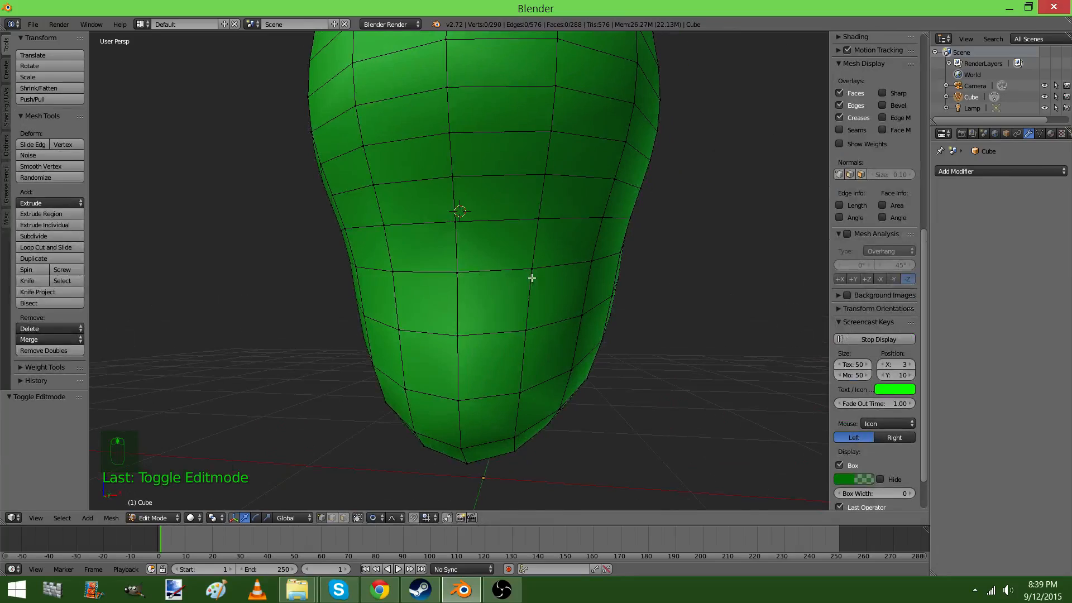
Add a Solidify modifier and a new Subdivision Surface modifier, with its render subdivisions set to 1
{"action": "left_click", "coordinate": [997, 170]}
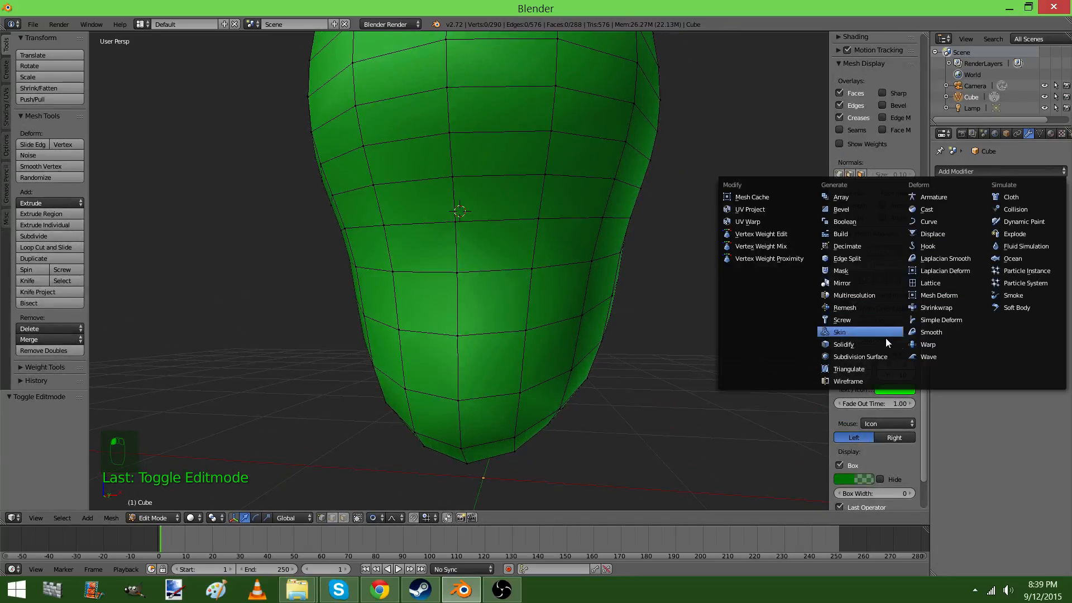
{"action": "left_click", "coordinate": [867, 346]}
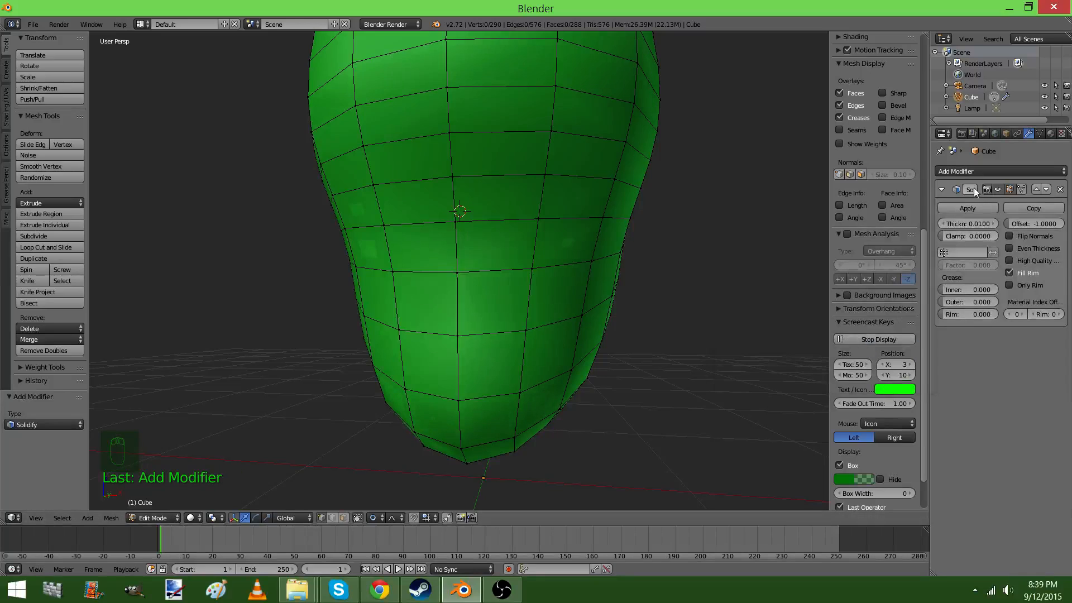
{"action": "left_click", "coordinate": [981, 172]}
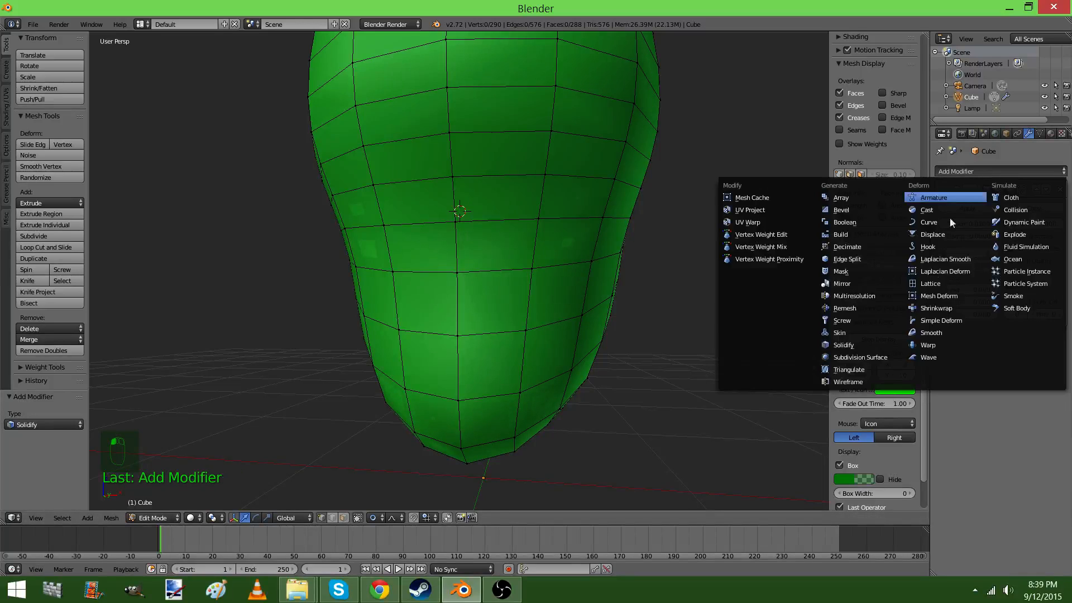
{"action": "left_click", "coordinate": [868, 356]}
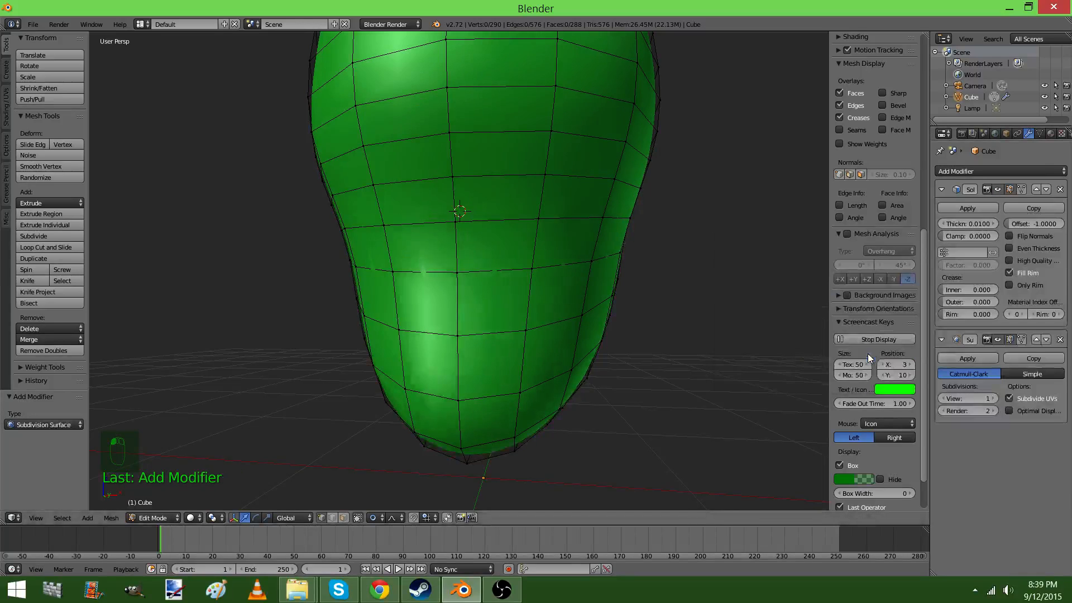
{"action": "left_click", "coordinate": [942, 410]}
Set the Solidify modifier's thickness to 0.0850 while viewing the head's shell in wireframe
{"action": "middle_click_drag", "start_coordinate": [740, 367], "coordinate": [579, 335]}
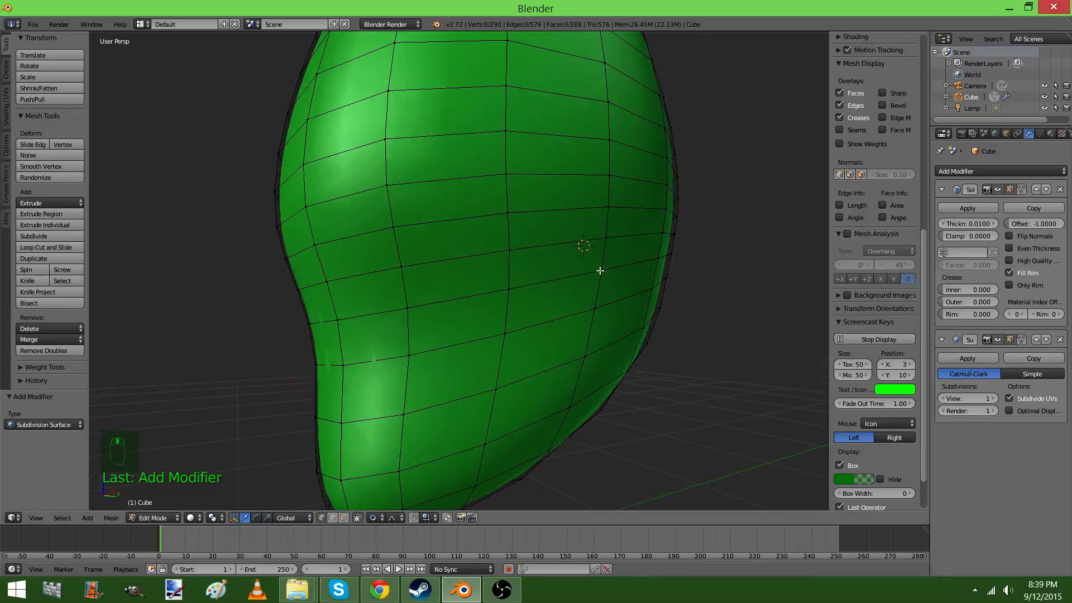
{"action": "key", "text": "Tab"}
{"action": "key", "text": "z"}
{"action": "key", "text": "z"}
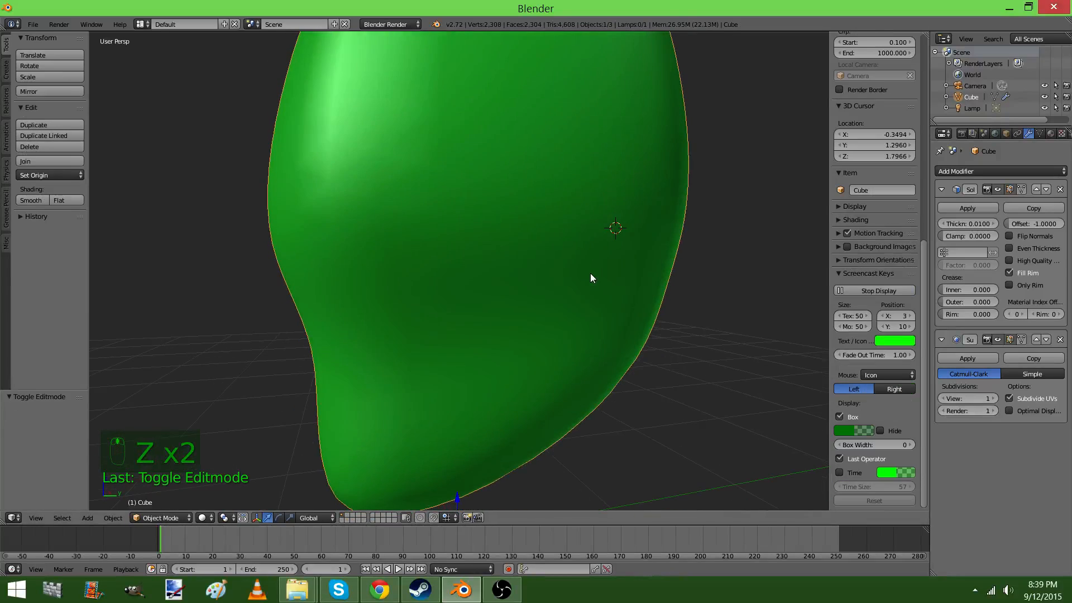
{"action": "key", "text": "z"}
{"action": "middle_click_drag", "start_coordinate": [665, 241], "coordinate": [584, 330]}
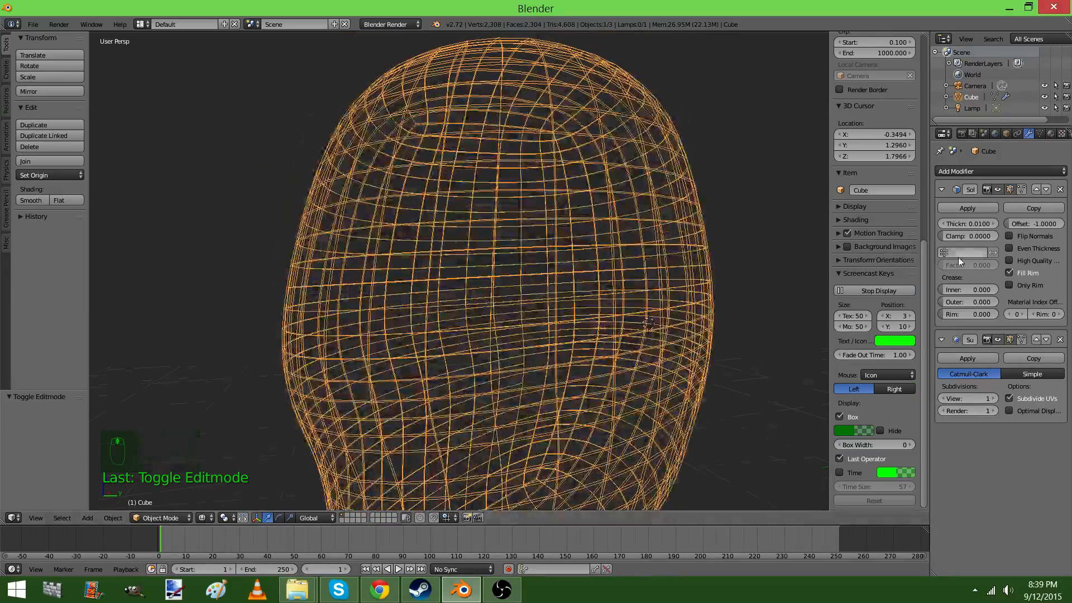
{"action": "left_click_drag", "start_coordinate": [967, 224], "coordinate": [1050, 223]}
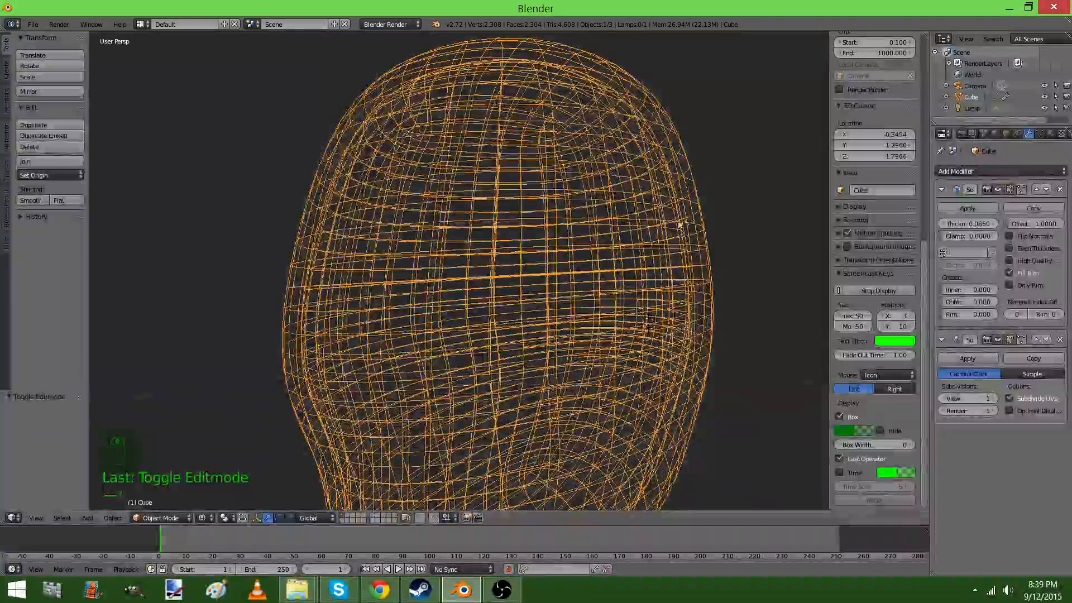
Delete a vertex on the upper head in solid shading, examine the shell's thickness through the hole, and undo the deletion
{"action": "middle_click_drag", "start_coordinate": [678, 221], "coordinate": [723, 268]}
{"action": "key", "text": "Tab"}
{"action": "key", "text": "z"}
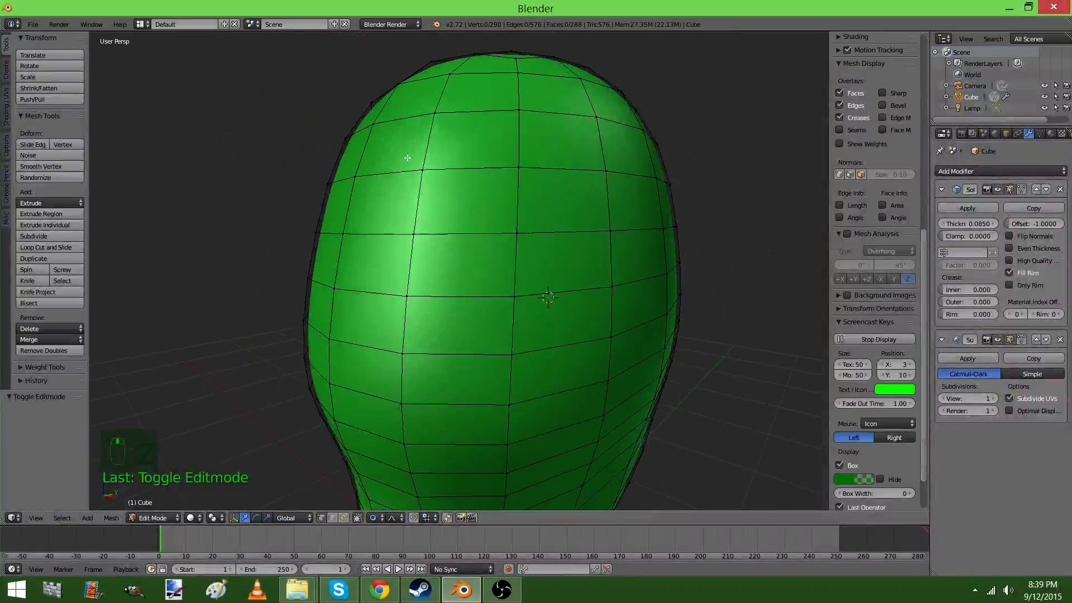
{"action": "right_click", "coordinate": [417, 165]}
{"action": "key", "text": "x"}
{"action": "left_click", "coordinate": [419, 163]}
{"action": "scroll", "coordinate": [385, 187], "scroll_direction": "up", "scroll_amount": 5}
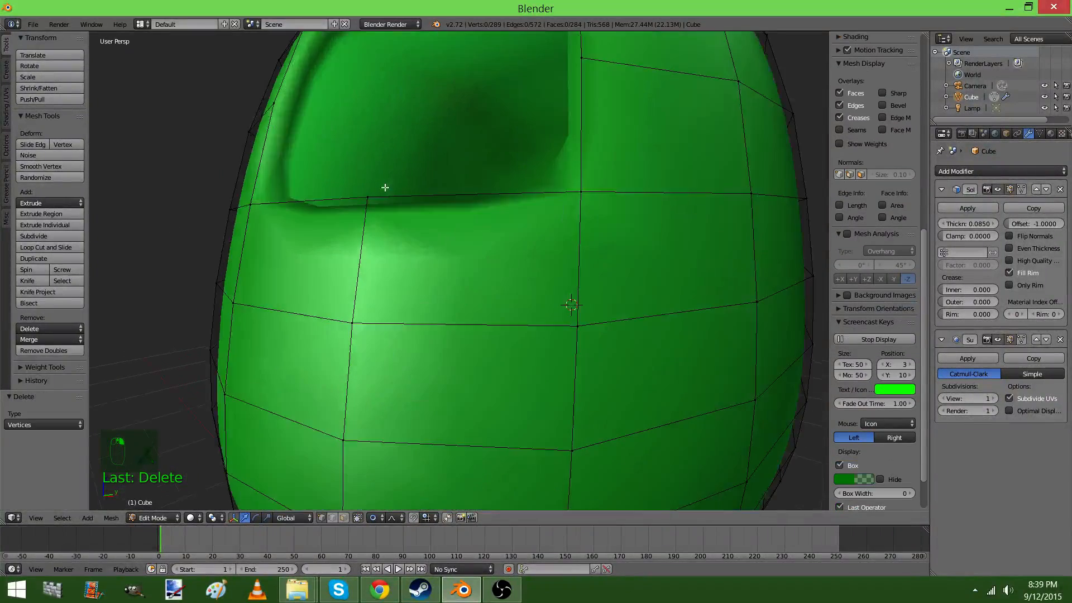
{"action": "scroll", "coordinate": [365, 196], "scroll_direction": "down", "scroll_amount": 5}
{"action": "scroll", "coordinate": [390, 292], "scroll_direction": "up", "scroll_amount": 8}
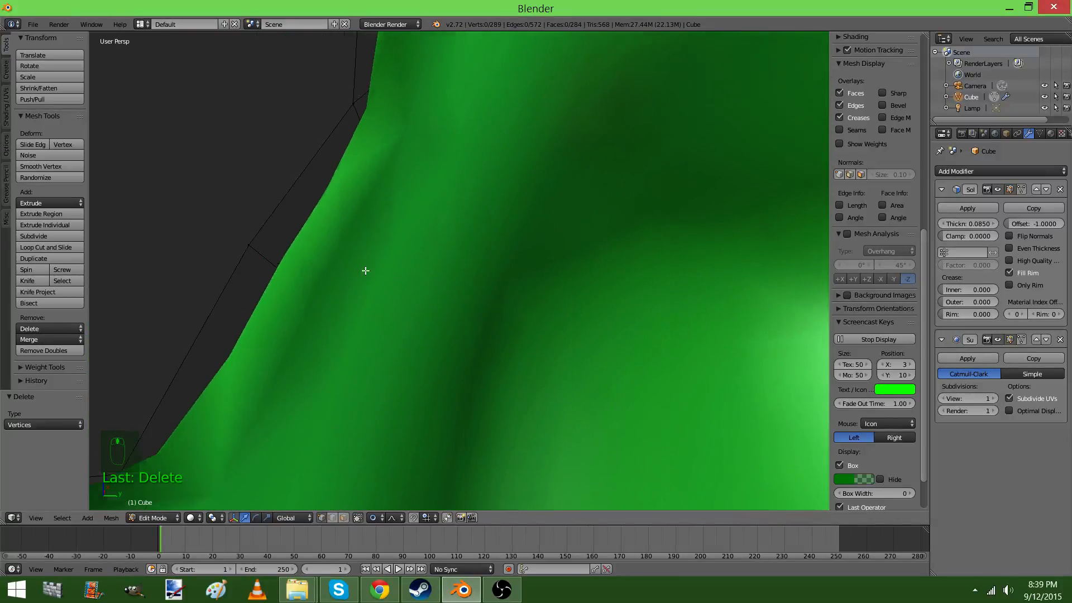
{"action": "middle_click_drag", "start_coordinate": [366, 271], "coordinate": [403, 276]}
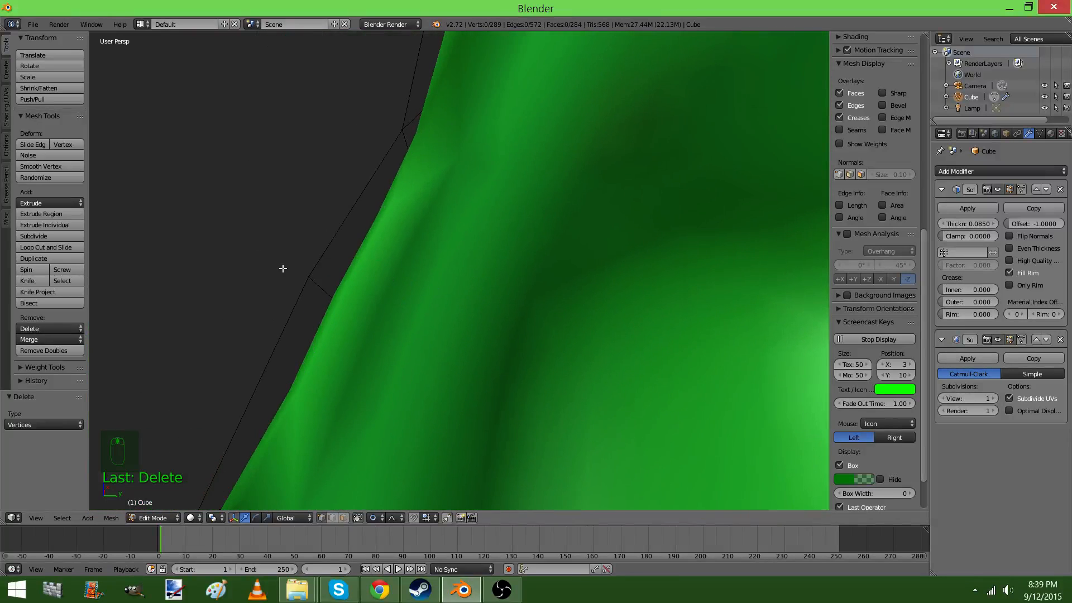
{"action": "scroll", "coordinate": [451, 342], "scroll_direction": "down", "scroll_amount": 7}
{"action": "key", "text": "ctrl+z"}
Add two vertical loop cuts from the front view, one on each side of the face's centre line
{"action": "scroll", "coordinate": [424, 166], "scroll_direction": "up", "scroll_amount": 4}
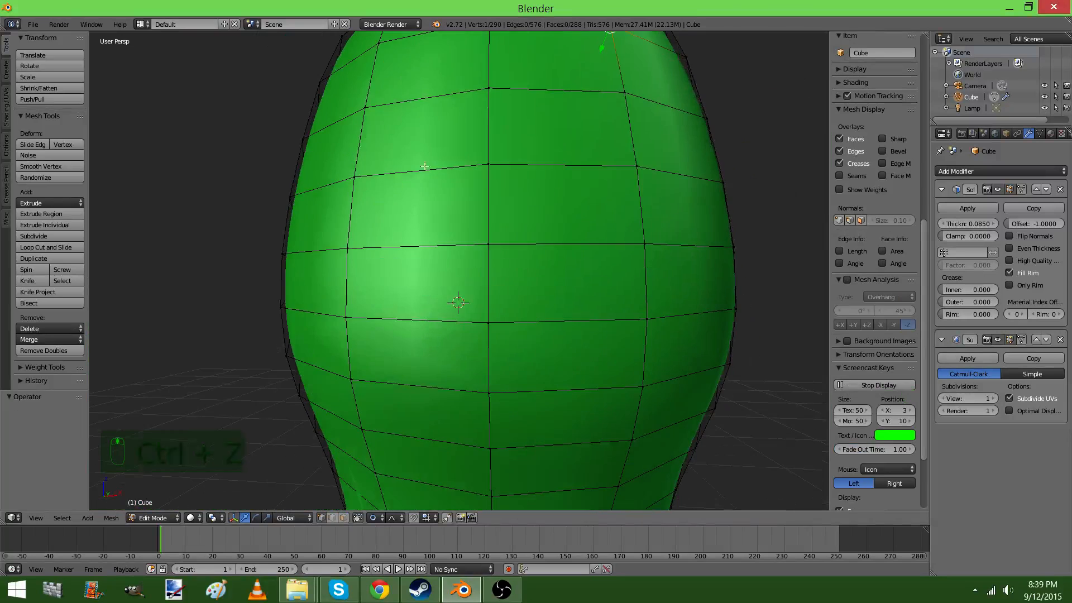
{"action": "scroll", "coordinate": [425, 193], "scroll_direction": "down", "scroll_amount": 1}
{"action": "middle_click_drag", "start_coordinate": [437, 231], "coordinate": [455, 257]}
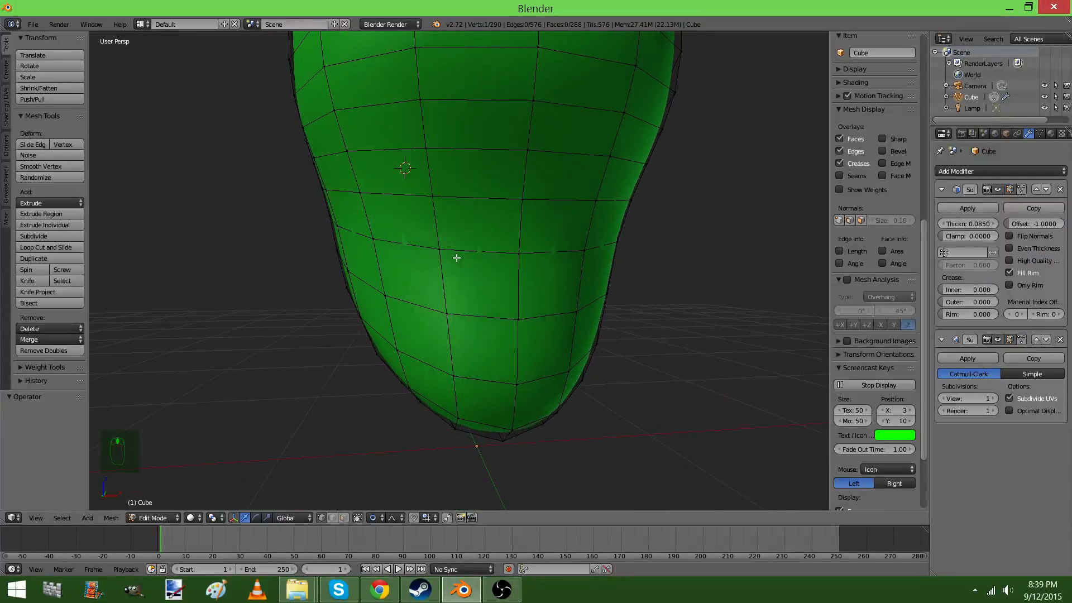
{"action": "key", "text": "KP_1"}
{"action": "key", "text": "KP_5"}
{"action": "key", "text": "KP_5"}
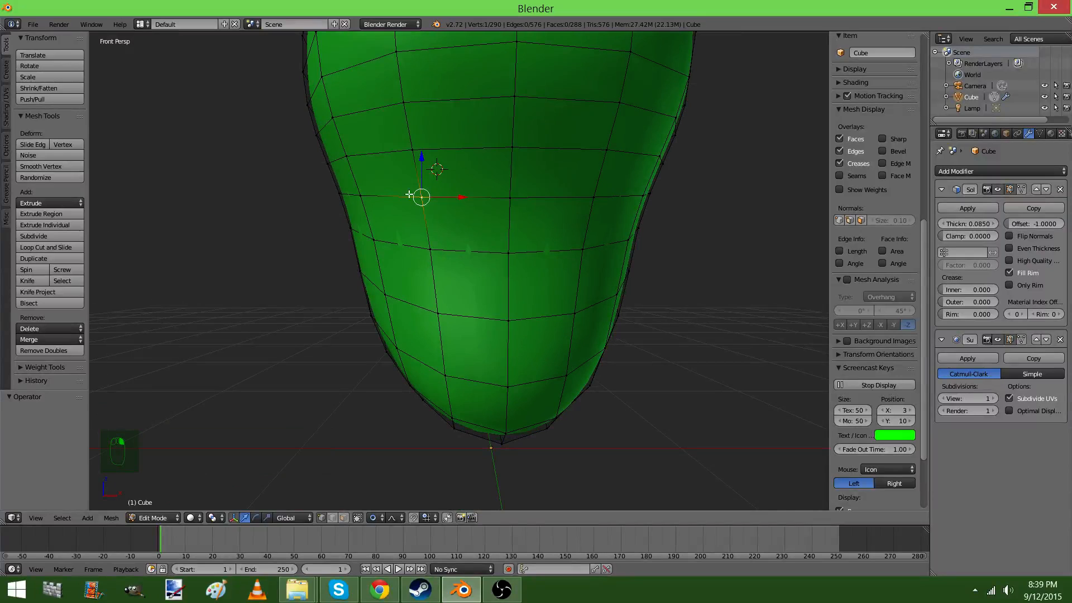
{"action": "key", "text": "ctrl+r"}
{"action": "left_click", "coordinate": [531, 193]}
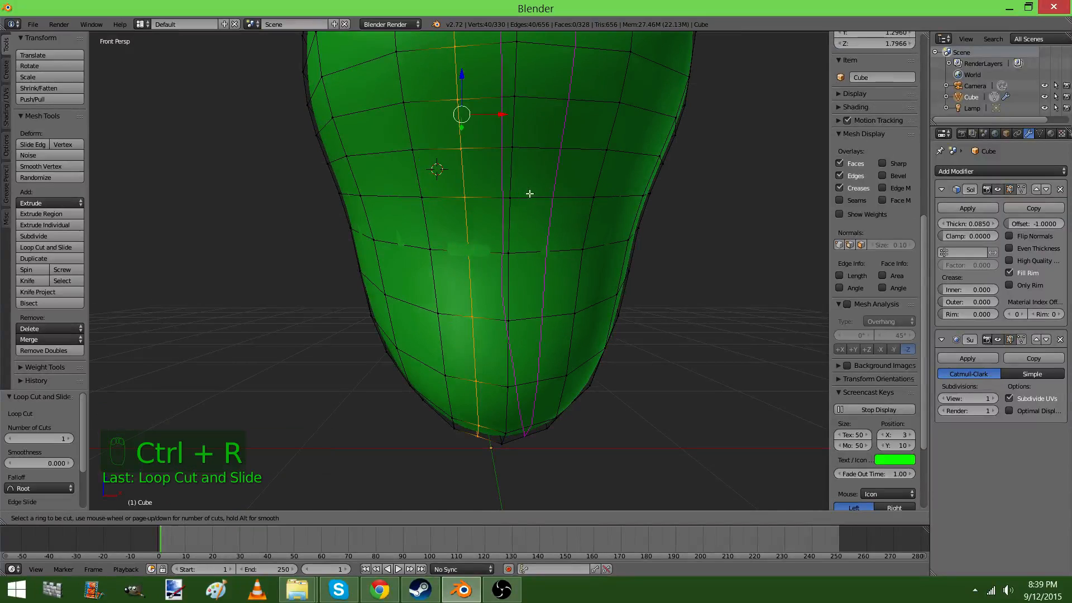
{"action": "left_click", "coordinate": [531, 195]}
Add a vertical loop cut on the side of the head, midway between the neighbouring edge loops with no edge slide
{"action": "right_click", "coordinate": [422, 198]}
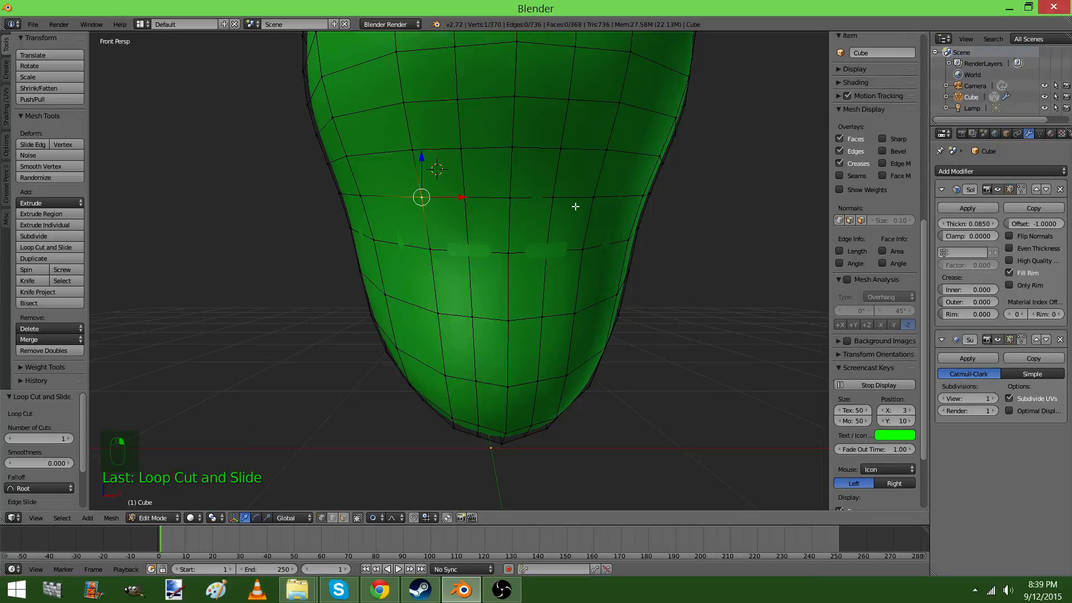
{"action": "middle_click_drag", "start_coordinate": [472, 199], "coordinate": [313, 168]}
{"action": "right_click", "coordinate": [373, 191], "text": "shift"}
{"action": "key", "text": "ctrl+f"}
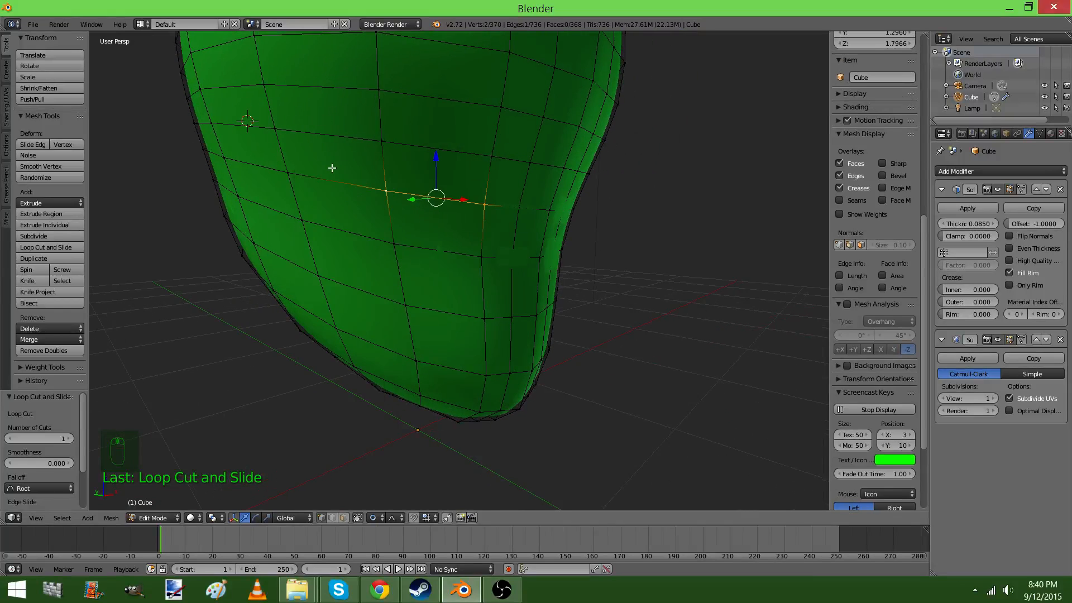
{"action": "key", "text": "ctrl+r"}
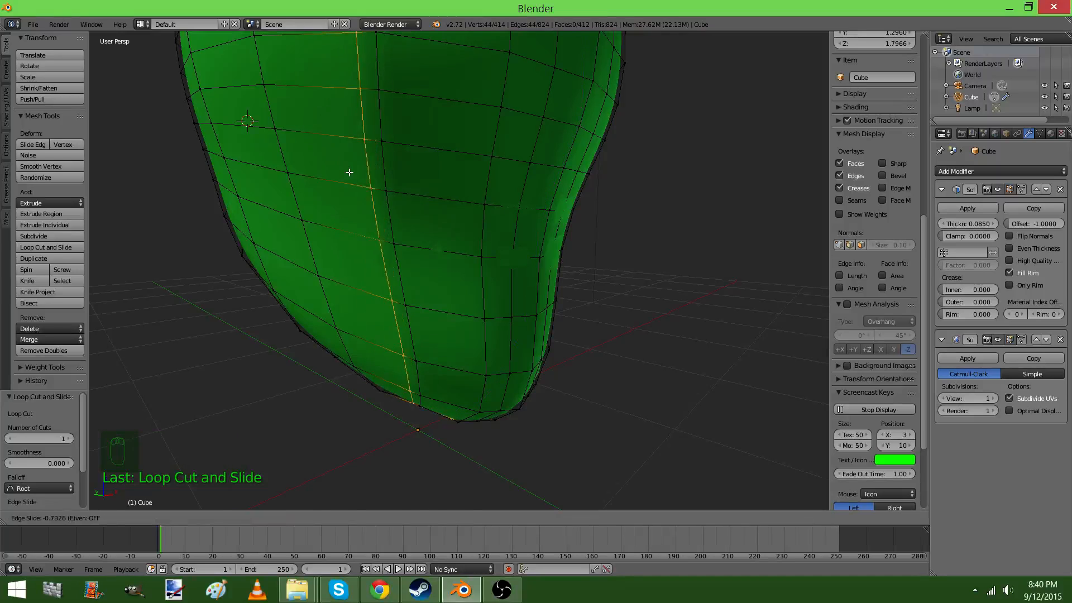
{"action": "key", "text": "ctrl+z"}
{"action": "left_click", "coordinate": [342, 170]}
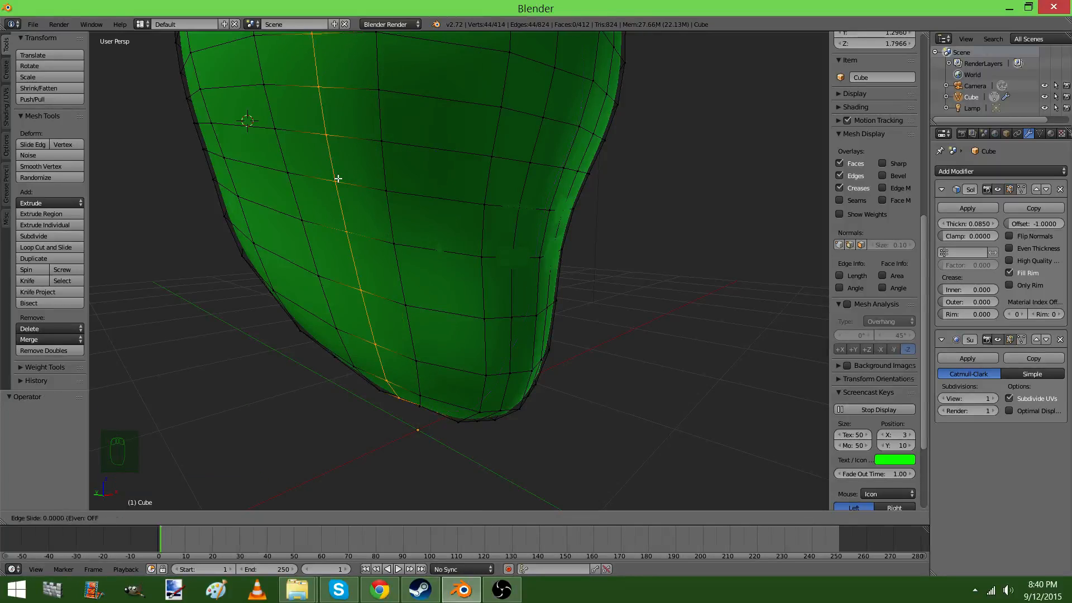
{"action": "left_click", "coordinate": [339, 178]}
{"action": "middle_click_drag", "start_coordinate": [339, 178], "coordinate": [408, 234]}
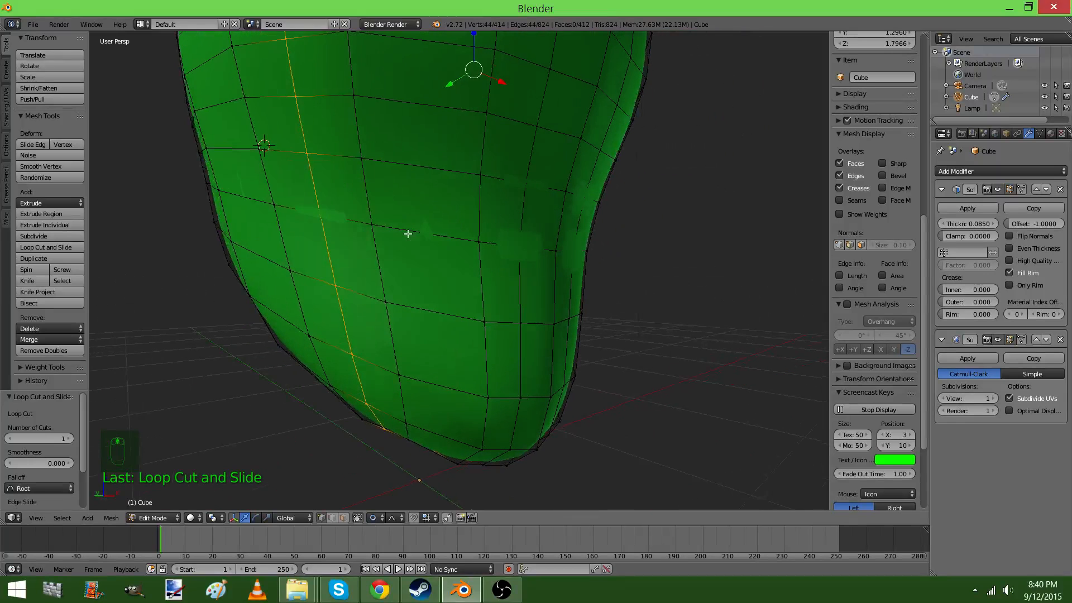
Rip the horizontal edge across the lower face, beside the new side loop, and disable proportional editing
{"action": "right_click", "coordinate": [362, 159]}
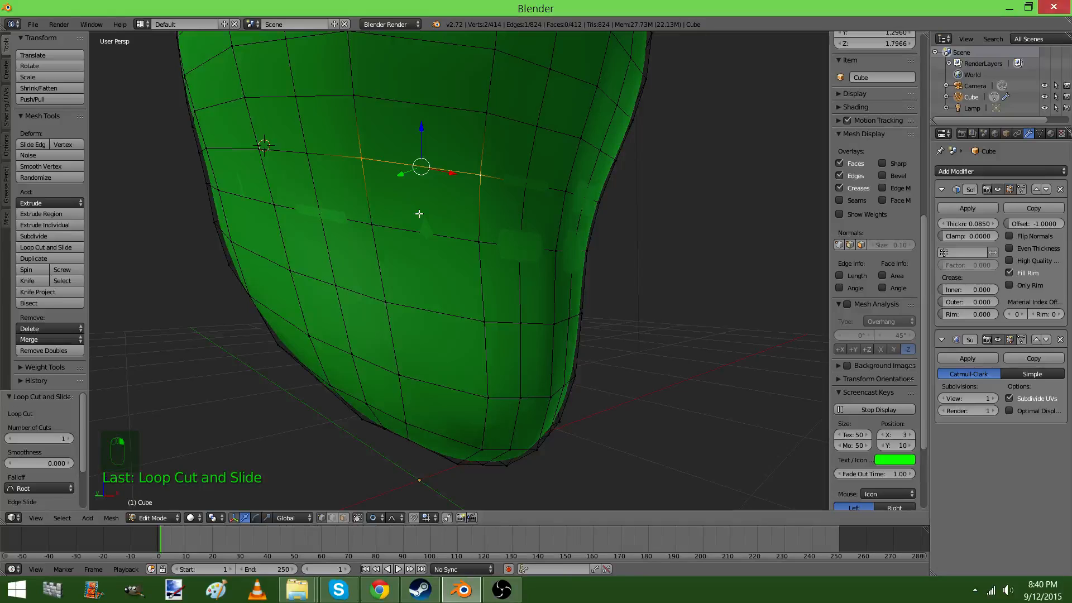
{"action": "middle_click_drag", "start_coordinate": [457, 176], "coordinate": [437, 216]}
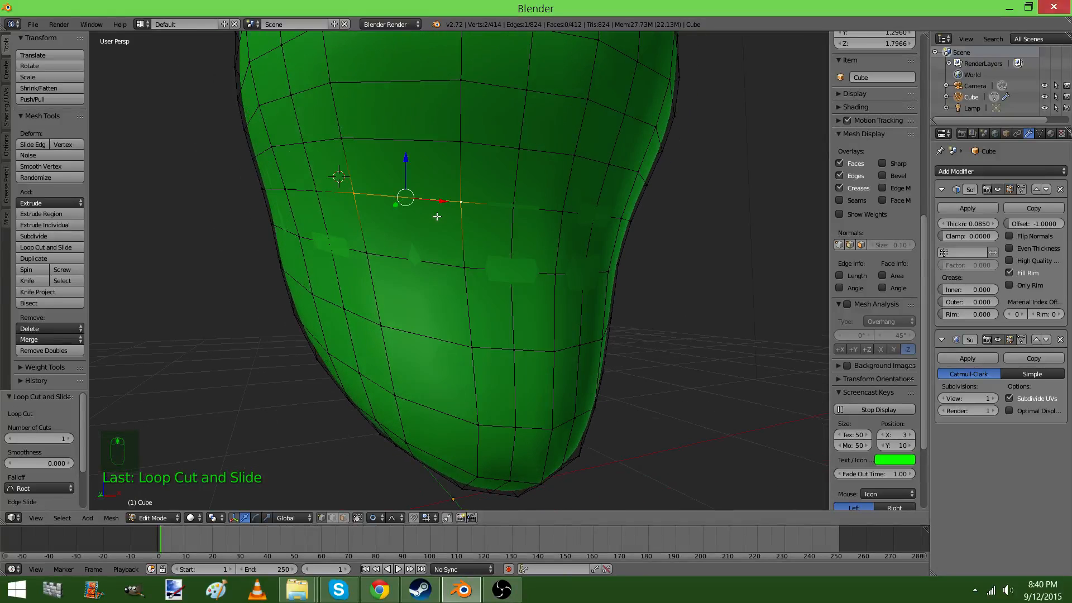
{"action": "key", "text": "v"}
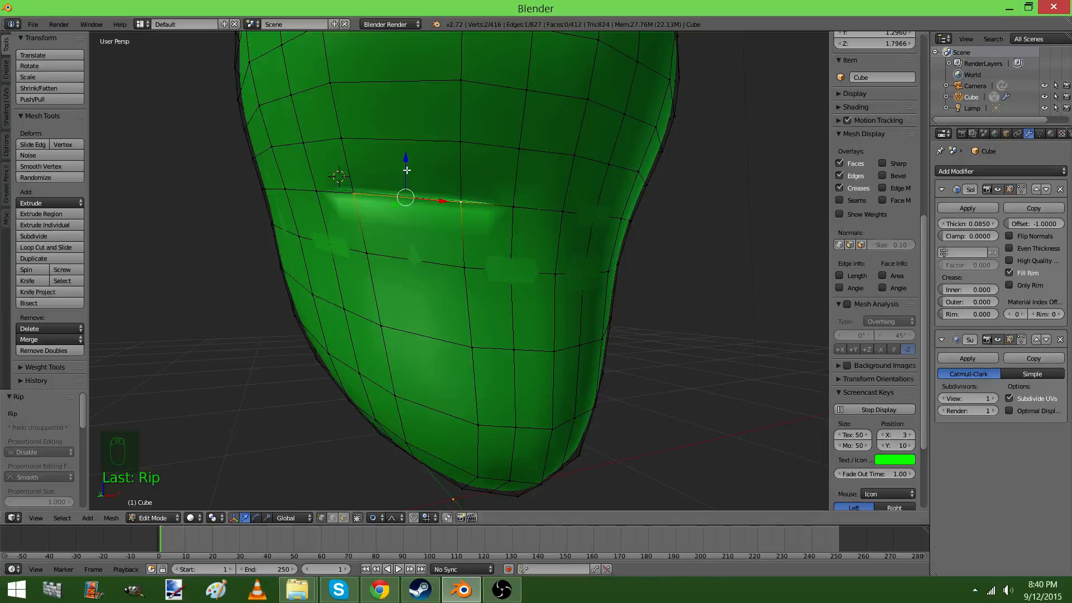
{"action": "key", "text": "ctrl+z"}
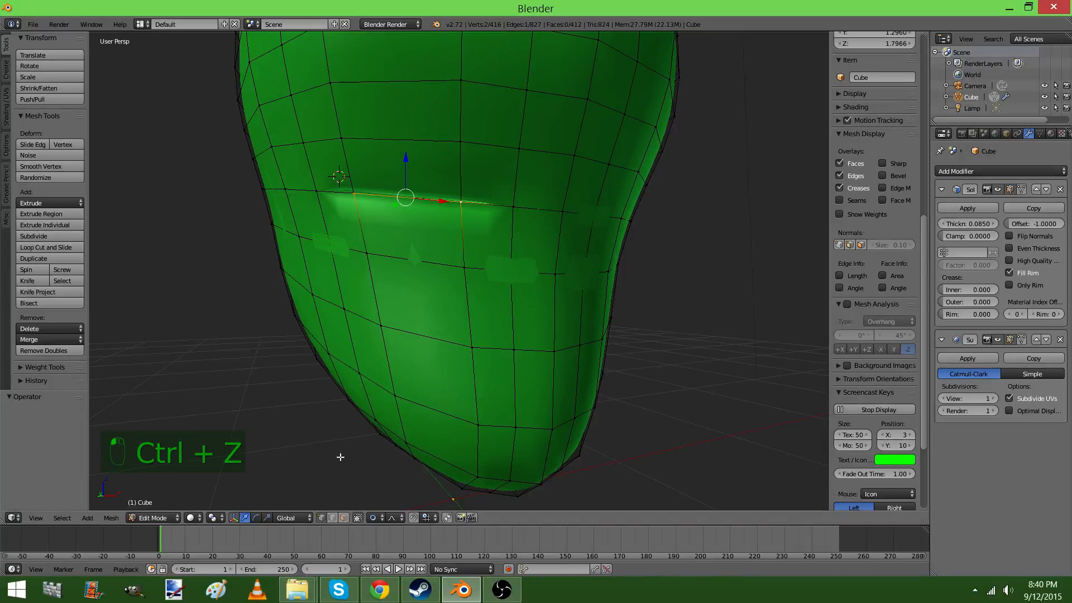
{"action": "left_click", "coordinate": [373, 518]}
{"action": "left_click", "coordinate": [384, 507]}
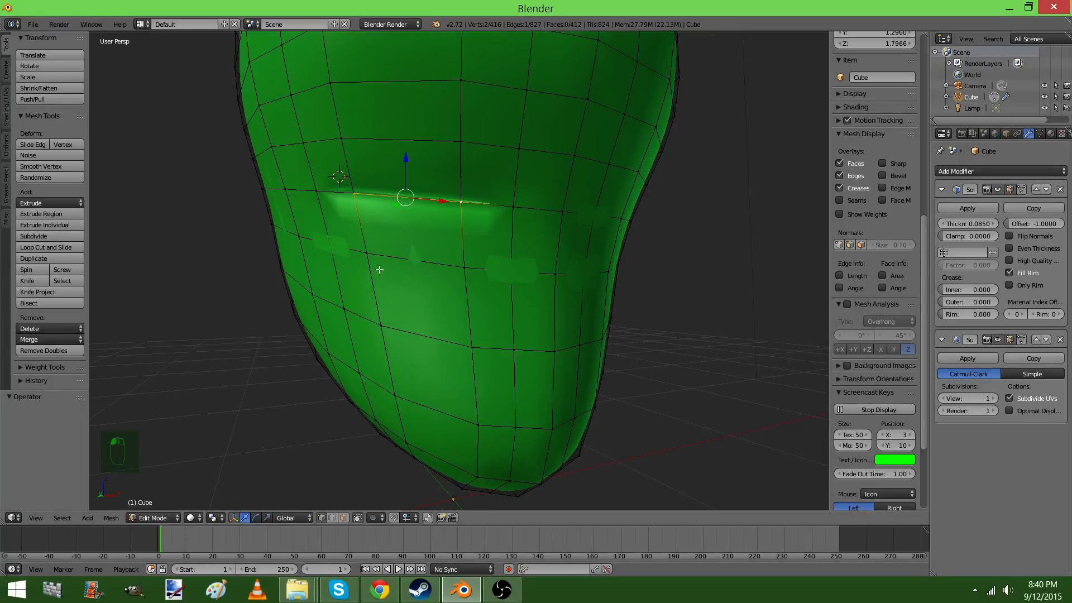
Rip the matching horizontal edge on the other side of the face to form the second eye slit
{"action": "left_click_drag", "start_coordinate": [406, 162], "coordinate": [412, 200]}
{"action": "key", "text": "ctrl+z"}
{"action": "middle_click_drag", "start_coordinate": [665, 307], "coordinate": [545, 267]}
{"action": "right_click", "coordinate": [620, 268], "text": "shift"}
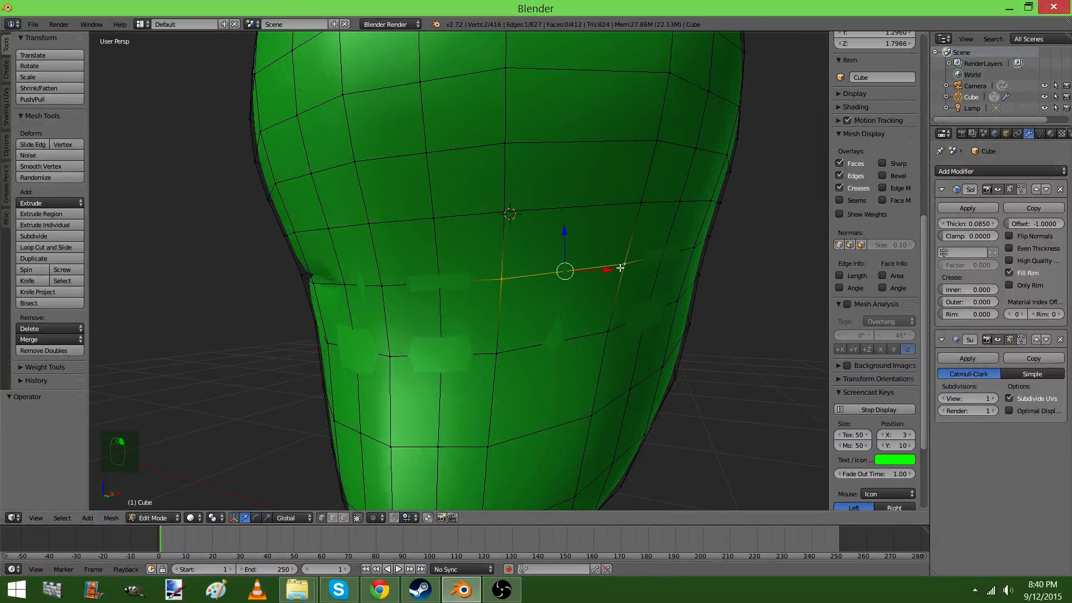
{"action": "key", "text": "v"}
{"action": "left_click", "coordinate": [600, 277]}
Try moving the newly ripped edge down to open the second eye slit, and undo the move
{"action": "middle_click_drag", "start_coordinate": [551, 304], "coordinate": [605, 300]}
{"action": "left_click_drag", "start_coordinate": [602, 238], "coordinate": [601, 311]}
{"action": "middle_click_drag", "start_coordinate": [601, 311], "coordinate": [512, 333]}
{"action": "key", "text": "ctrl+z"}
Add a horizontal loop cut across the lower face and rip its front edges to form a mouth slit
{"action": "right_click", "coordinate": [543, 355]}
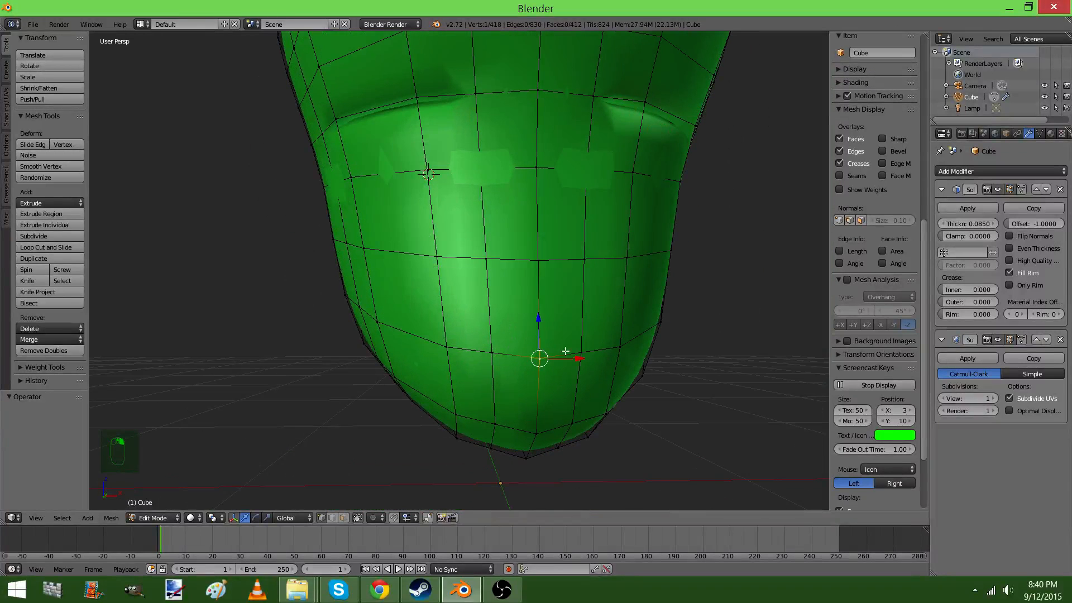
{"action": "key", "text": "ctrl+r"}
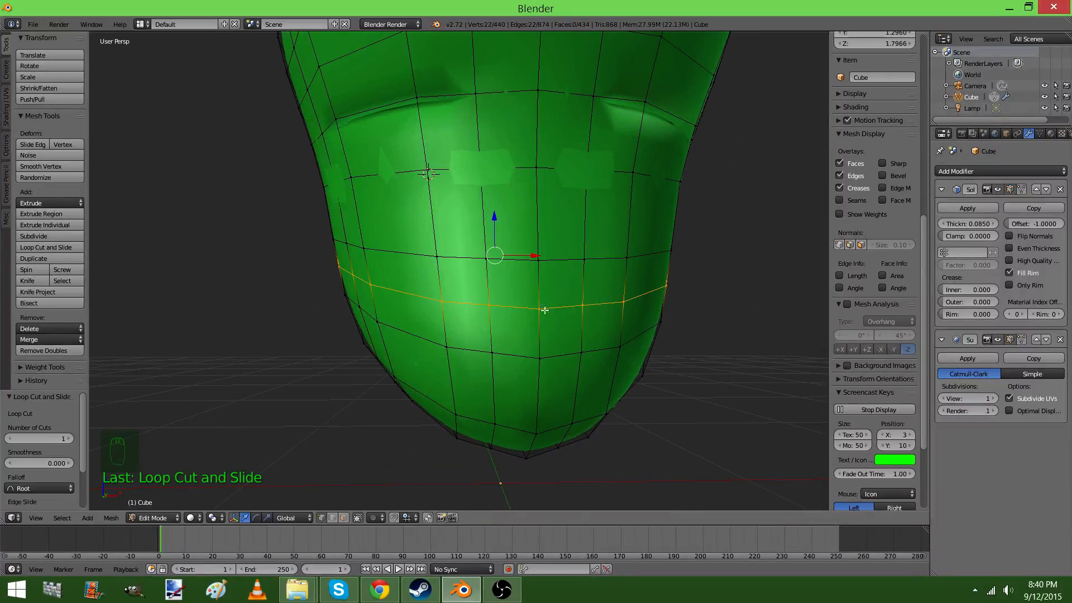
{"action": "right_click", "coordinate": [544, 310]}
{"action": "right_click", "coordinate": [492, 304], "text": "shift"}
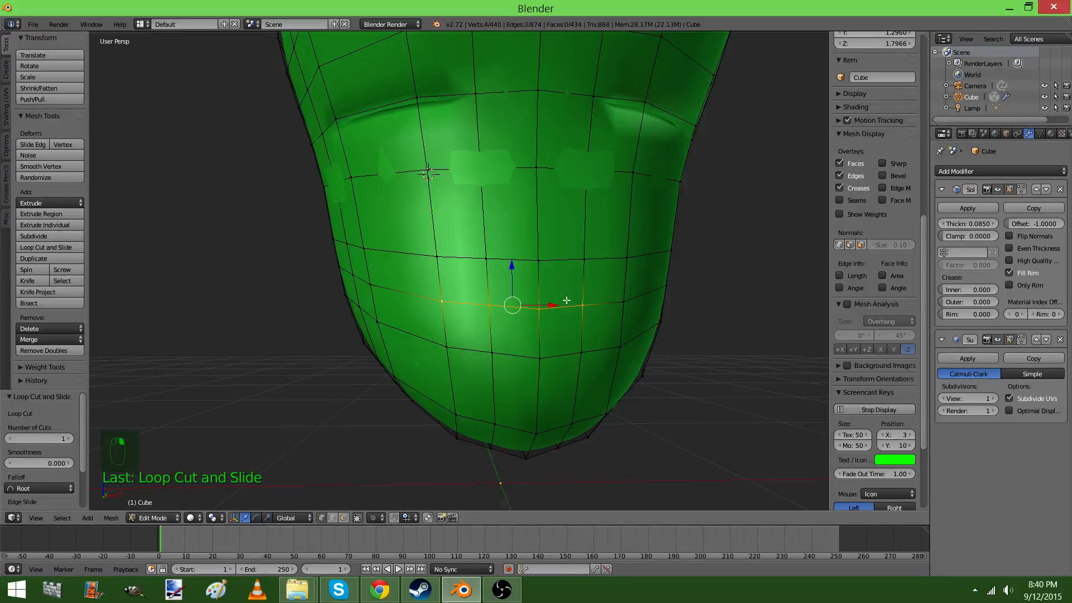
{"action": "key", "text": "v"}
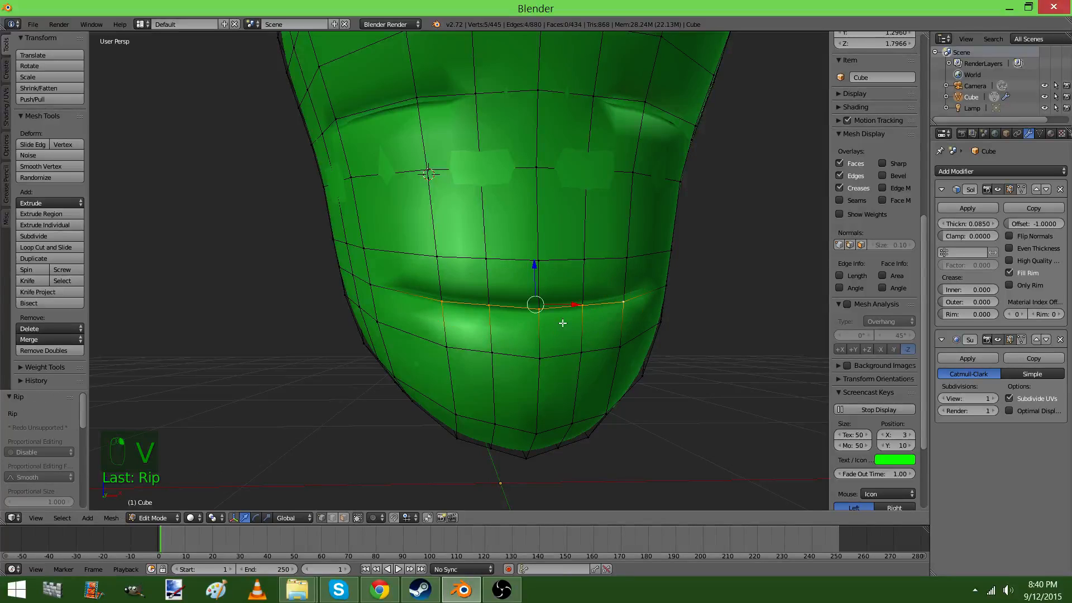
Examine the eye and mouth slits from several angles in object mode and edit mode
{"action": "key", "text": "Tab"}
{"action": "middle_click_drag", "start_coordinate": [557, 316], "coordinate": [472, 305]}
{"action": "scroll", "coordinate": [479, 335], "scroll_direction": "up", "scroll_amount": 3}
{"action": "key", "text": "Tab"}
{"action": "middle_click_drag", "start_coordinate": [488, 362], "coordinate": [522, 312]}
{"action": "key", "text": "Tab"}
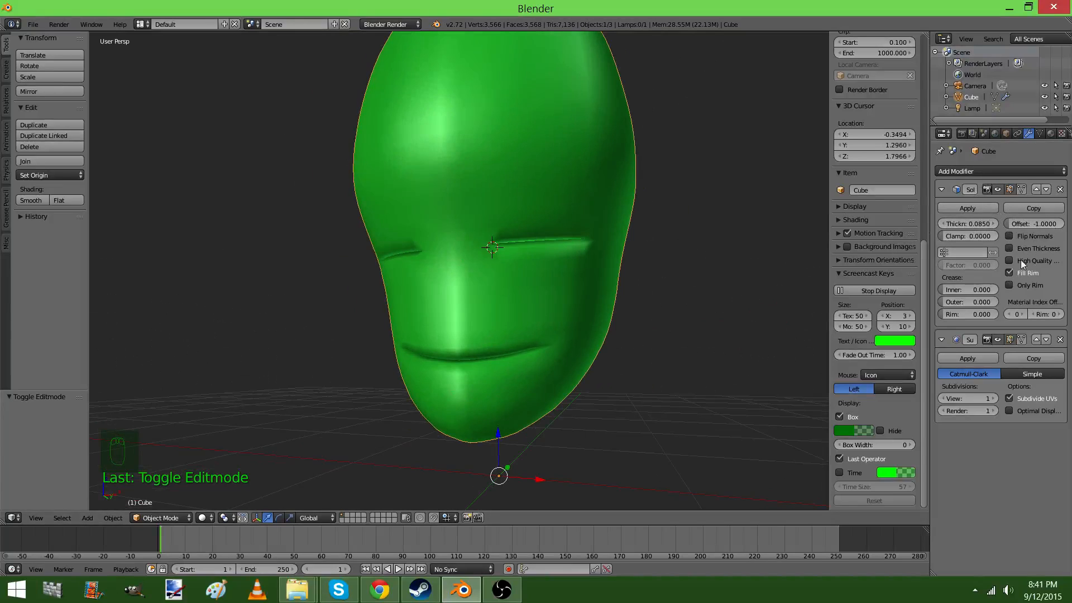
{"action": "scroll", "coordinate": [572, 214], "scroll_direction": "up", "scroll_amount": 4}
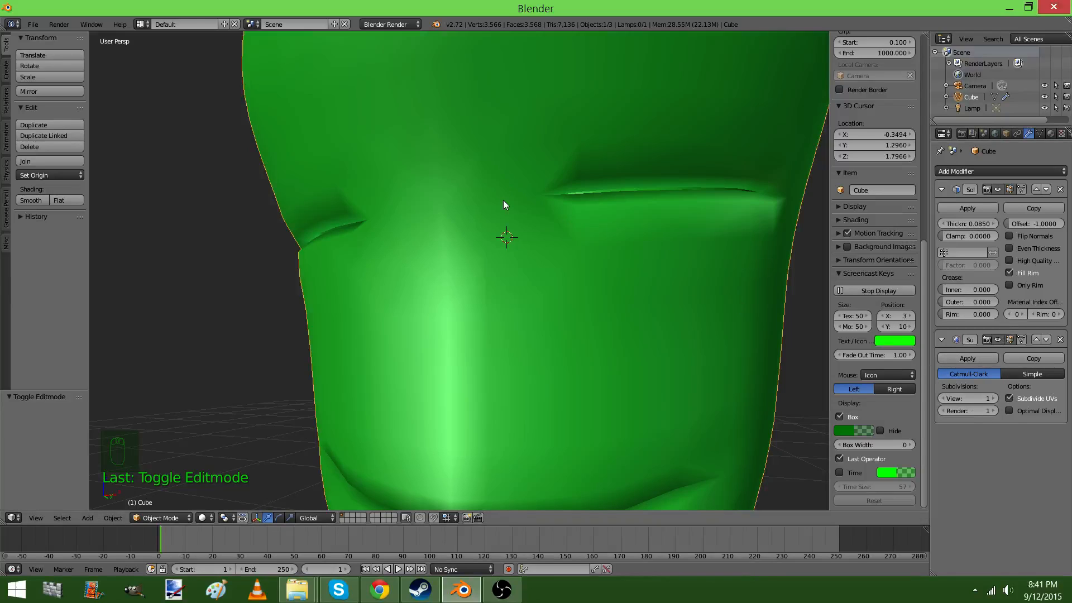
{"action": "middle_click_drag", "start_coordinate": [578, 176], "coordinate": [565, 295]}
Try lowering the mouth slit's ripped edge along Z in edit mode, and undo the move
{"action": "key", "text": "Tab"}
{"action": "scroll", "coordinate": [439, 360], "scroll_direction": "up", "scroll_amount": 4}
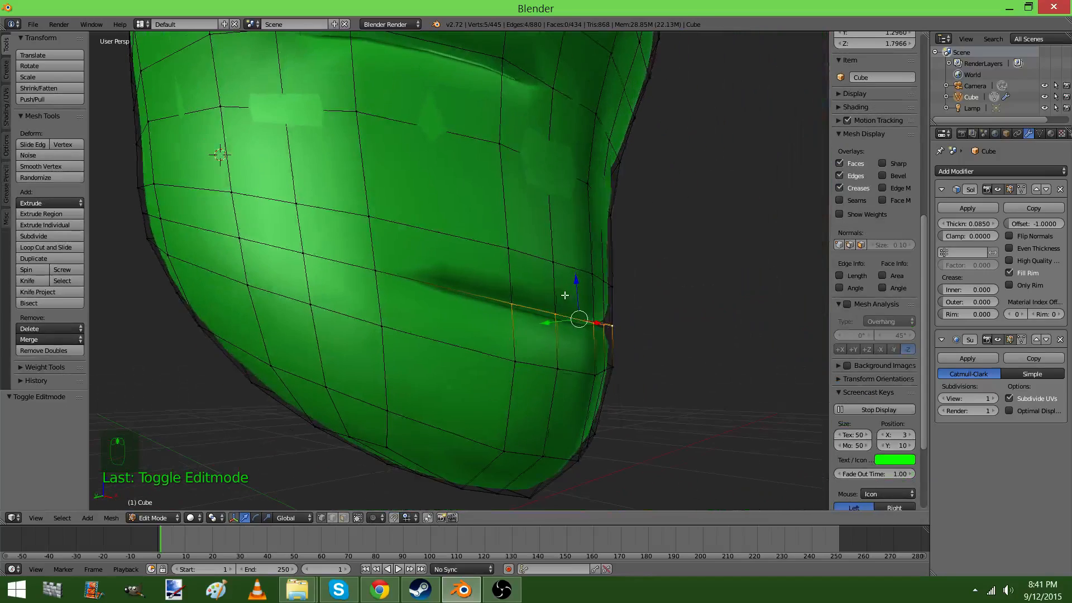
{"action": "left_click_drag", "start_coordinate": [576, 289], "coordinate": [581, 311]}
{"action": "key", "text": "ctrl+z"}
Add a basis shape key and a second shape key to the head mesh in object mode
{"action": "key", "text": "Tab"}
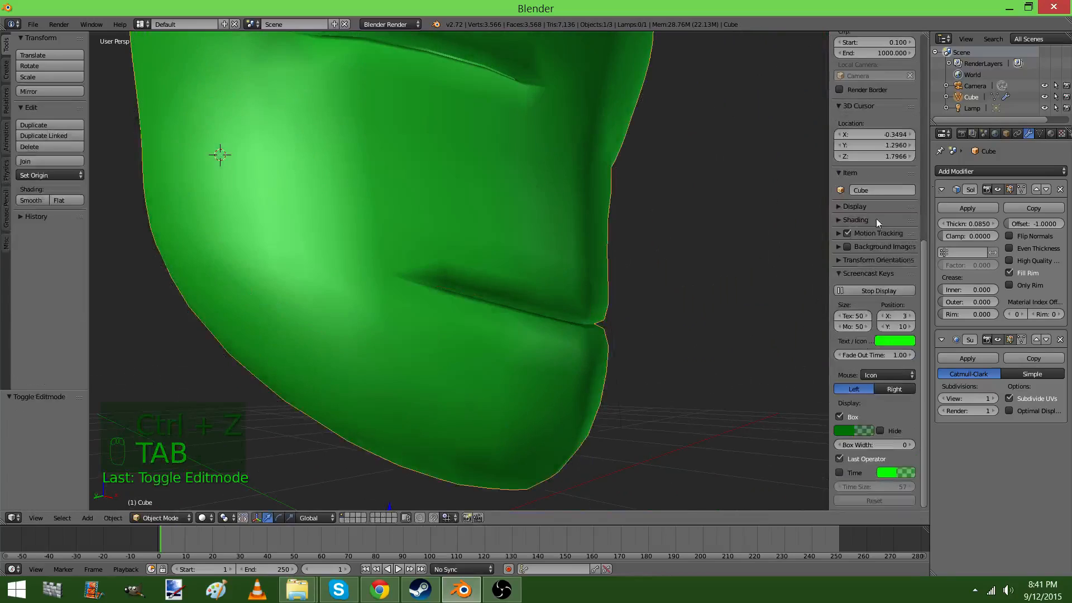
{"action": "left_click", "coordinate": [1040, 135]}
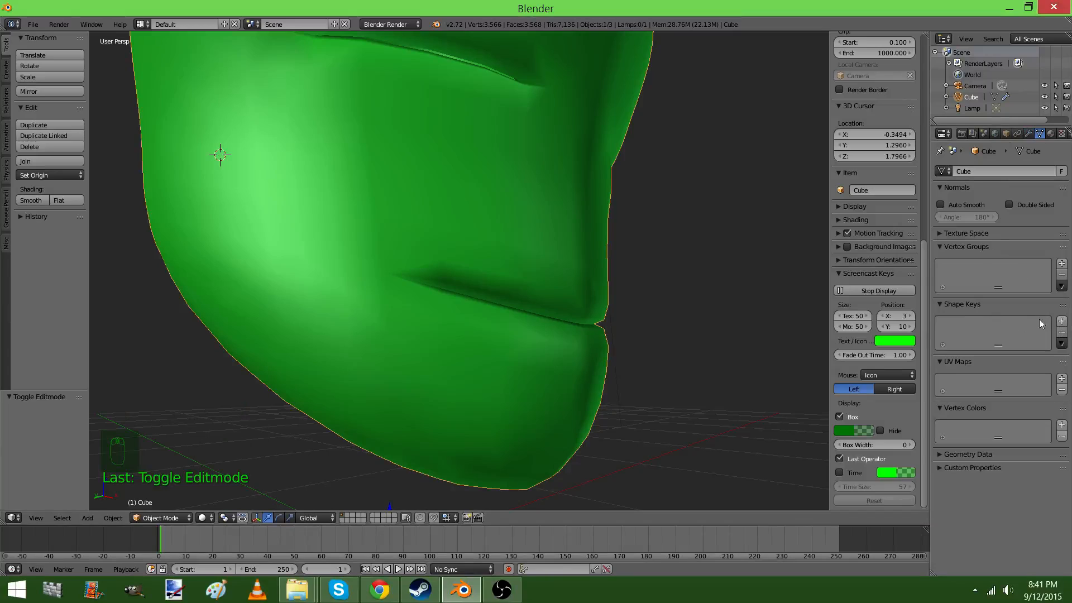
{"action": "left_click", "coordinate": [1062, 321]}
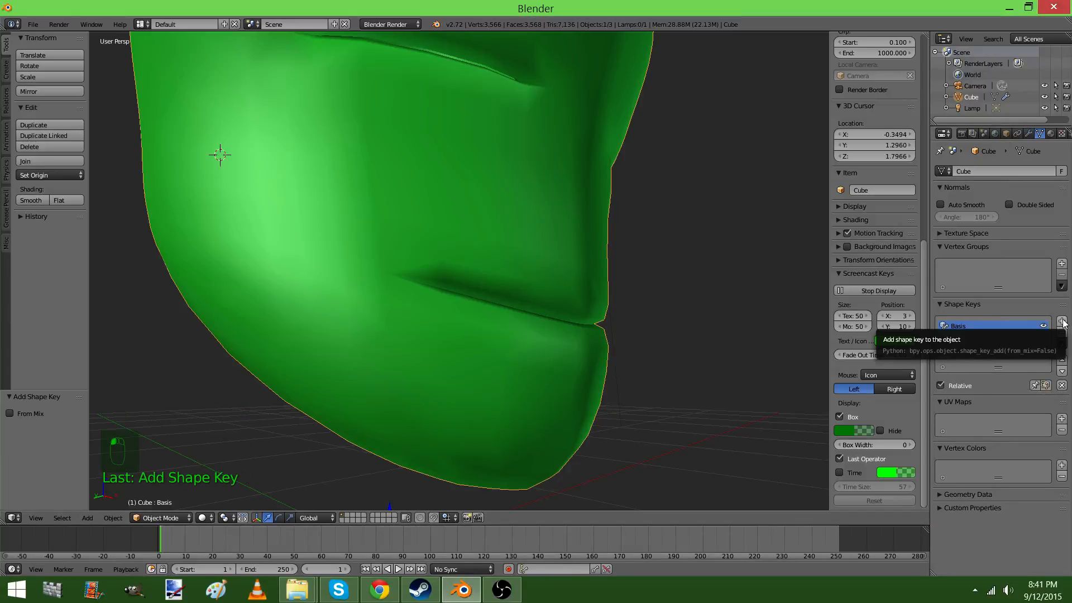
{"action": "left_click", "coordinate": [1063, 322]}
Select the ripped edge of one eye slit in the second shape key, try lowering it along Z, and undo the move
{"action": "middle_click_drag", "start_coordinate": [385, 252], "coordinate": [464, 265]}
{"action": "key", "text": "Tab"}
{"action": "middle_click_drag", "start_coordinate": [409, 139], "coordinate": [438, 186], "text": "shift"}
{"action": "right_click", "coordinate": [431, 166]}
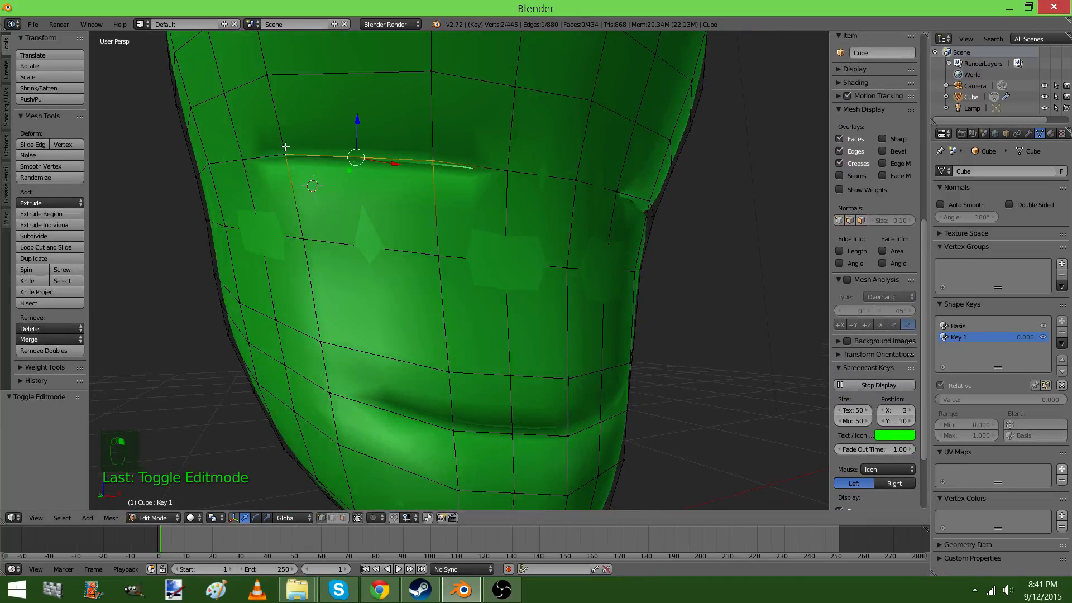
{"action": "left_click_drag", "start_coordinate": [357, 135], "coordinate": [350, 183]}
{"action": "key", "text": "ctrl+z"}
Add the other eye slit's lower edge to the selection, try lowering both edges by 0.066 along Z, and undo the move
{"action": "middle_click_drag", "start_coordinate": [537, 213], "coordinate": [573, 187]}
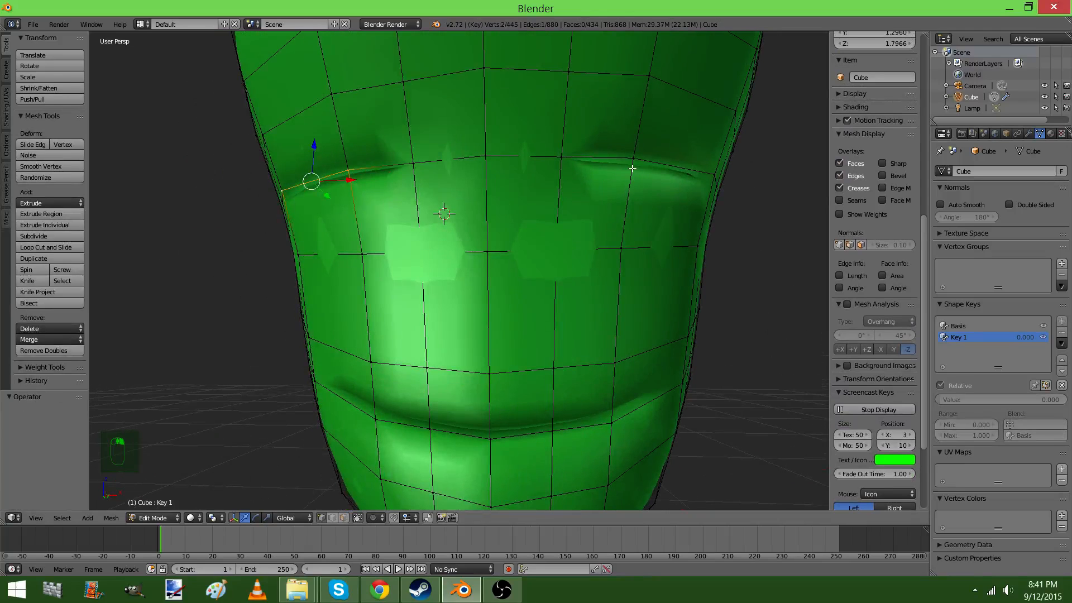
{"action": "middle_click_drag", "start_coordinate": [699, 192], "coordinate": [700, 180]}
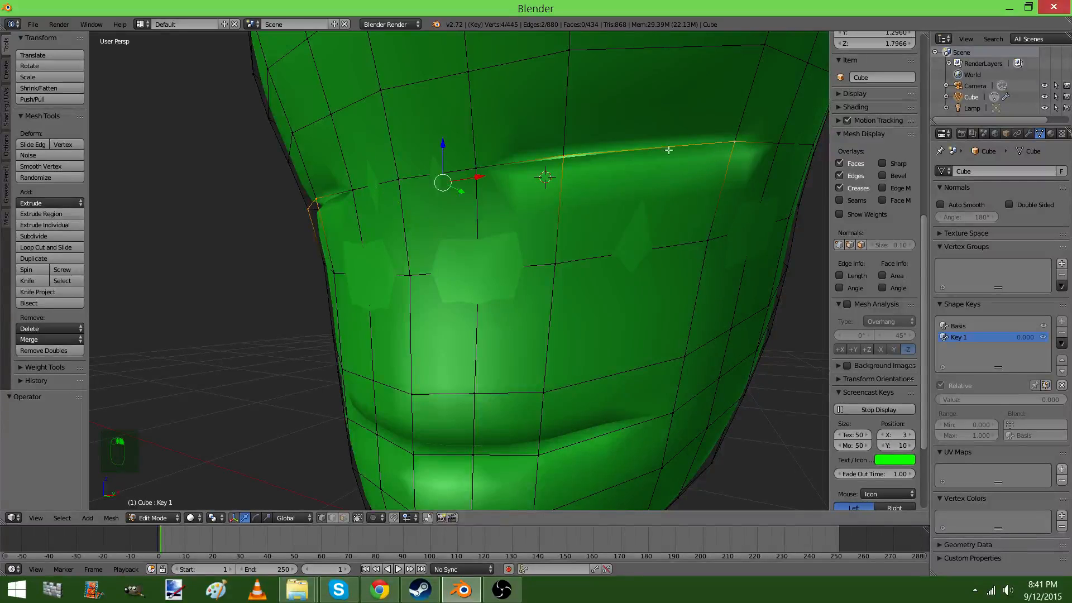
{"action": "scroll", "coordinate": [669, 151], "scroll_direction": "down", "scroll_amount": 3}
{"action": "middle_click_drag", "start_coordinate": [482, 162], "coordinate": [519, 159]}
{"action": "left_click_drag", "start_coordinate": [477, 172], "coordinate": [476, 192]}
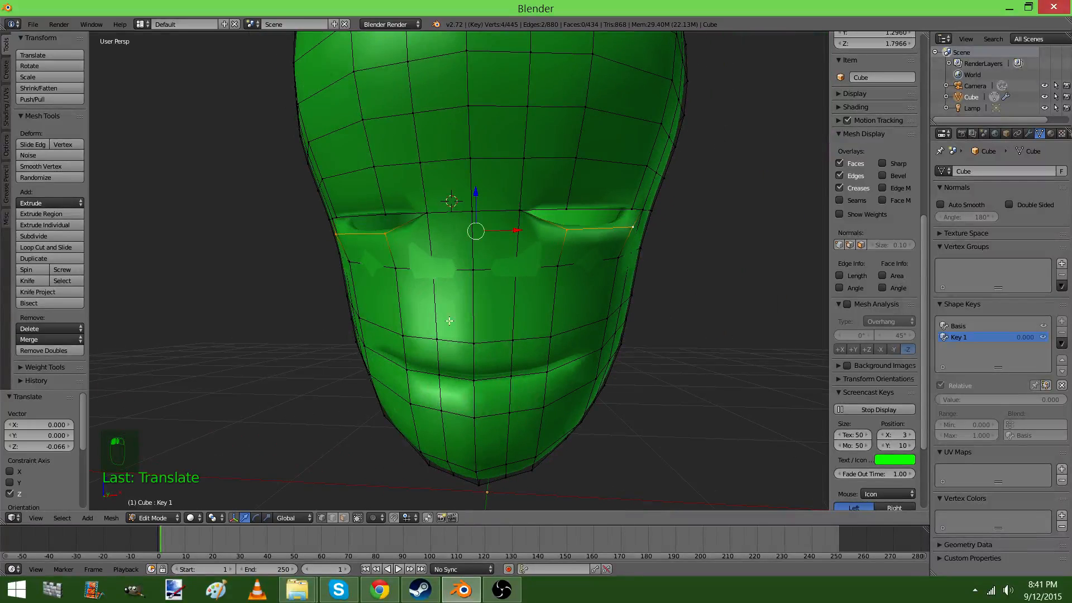
{"action": "key", "text": "ctrl+z"}
Set proportional editing to Connected and lower both eye slits' lower edges by 0.173 along Z
{"action": "left_click", "coordinate": [380, 519]}
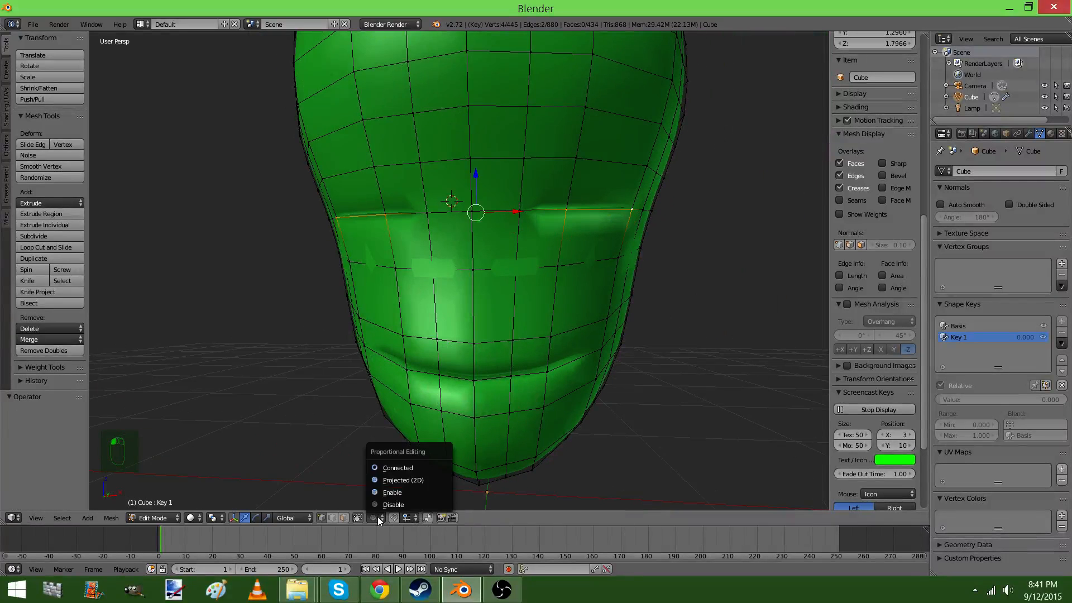
{"action": "left_click", "coordinate": [389, 468]}
{"action": "left_click_drag", "start_coordinate": [480, 190], "coordinate": [467, 240]}
{"action": "scroll", "coordinate": [478, 203], "scroll_direction": "up", "scroll_amount": 10}
{"action": "scroll", "coordinate": [469, 226], "scroll_direction": "down", "scroll_amount": 1}
Select the upper edges of both eyes, raise them by 0.133 along Z, and nudge them along Y
{"action": "right_click", "coordinate": [617, 207]}
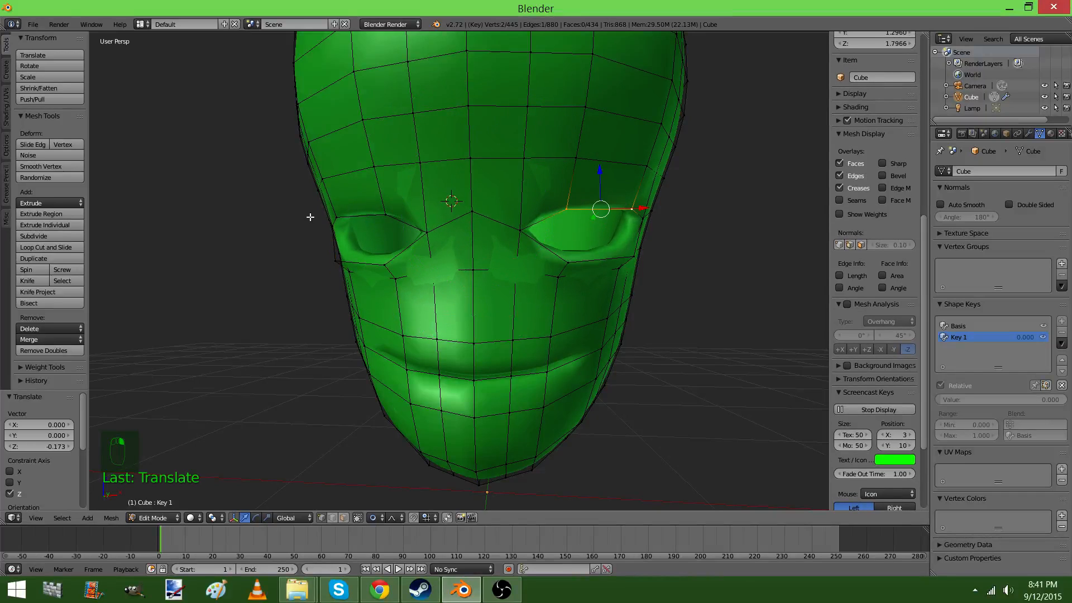
{"action": "middle_click_drag", "start_coordinate": [400, 209], "coordinate": [535, 189]}
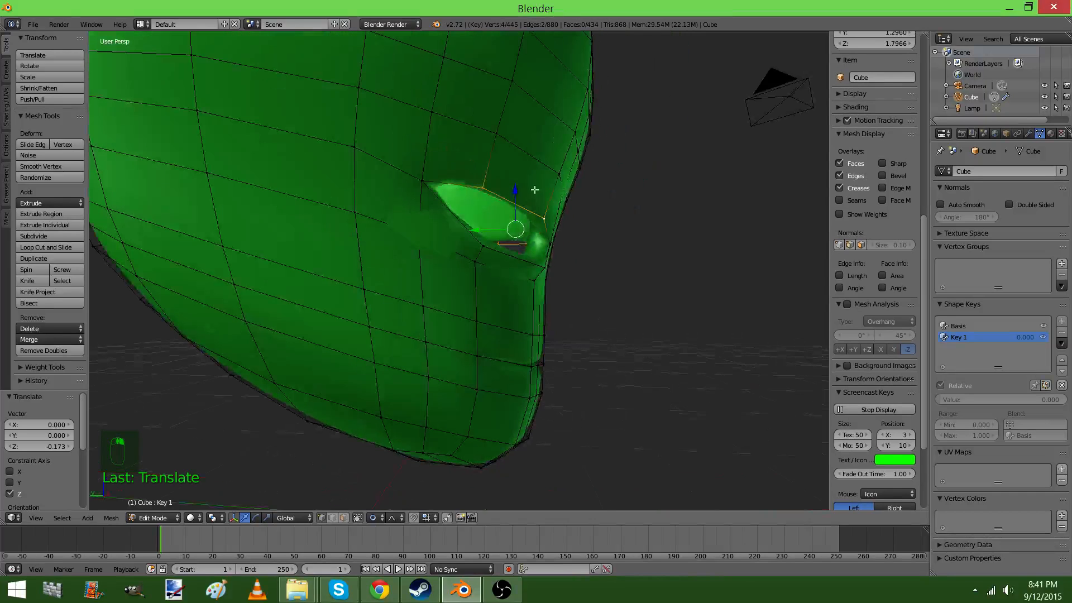
{"action": "left_click_drag", "start_coordinate": [514, 187], "coordinate": [510, 162]}
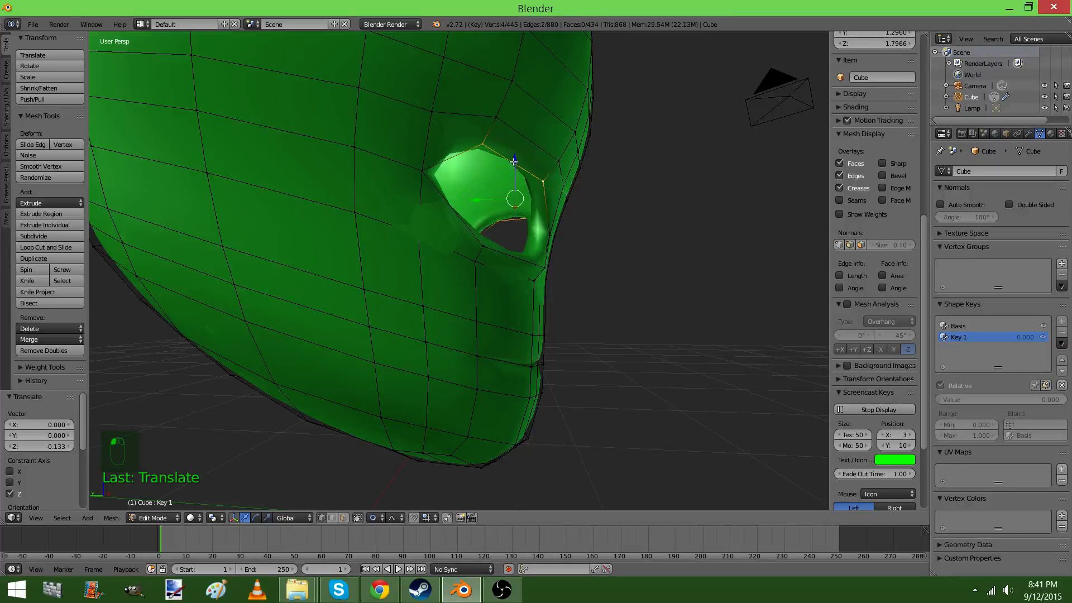
{"action": "middle_click_drag", "start_coordinate": [510, 162], "coordinate": [515, 193]}
{"action": "left_click_drag", "start_coordinate": [475, 194], "coordinate": [491, 195]}
{"action": "right_click", "coordinate": [505, 178]}
Return to object mode and set the value of shape key Key 1 to 1.000
{"action": "middle_click_drag", "start_coordinate": [505, 178], "coordinate": [805, 371]}
{"action": "key", "text": "Tab"}
{"action": "left_click_drag", "start_coordinate": [956, 401], "coordinate": [1064, 401]}
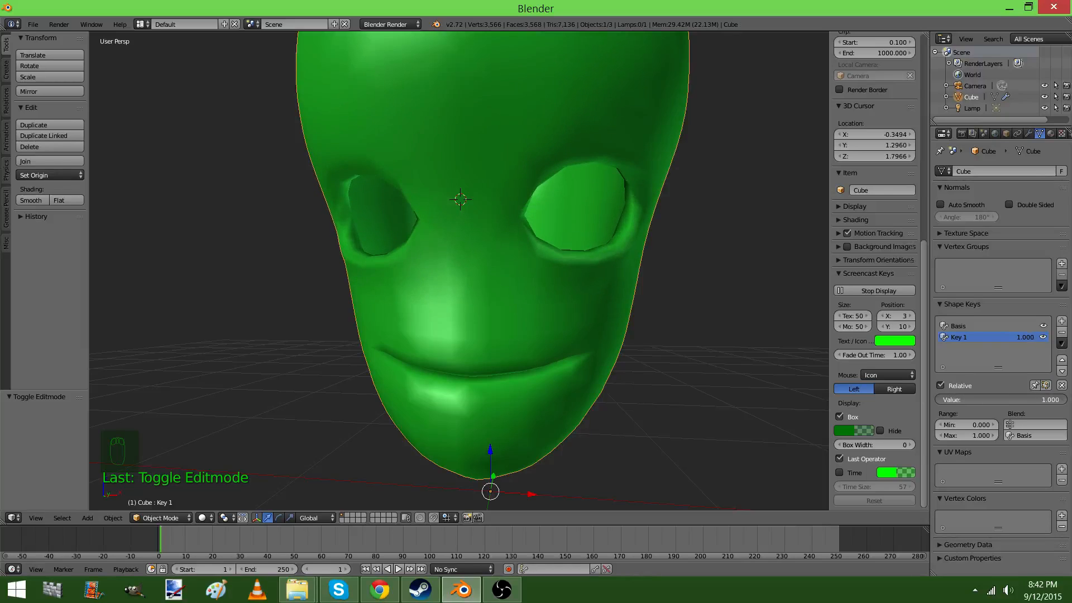
Make the Basis shape key active and lower the mouth slit's lower edge by 0.122 along Z with proportional editing
{"action": "left_click", "coordinate": [968, 325]}
{"action": "key", "text": "Tab"}
{"action": "middle_click_drag", "start_coordinate": [623, 321], "coordinate": [571, 308]}
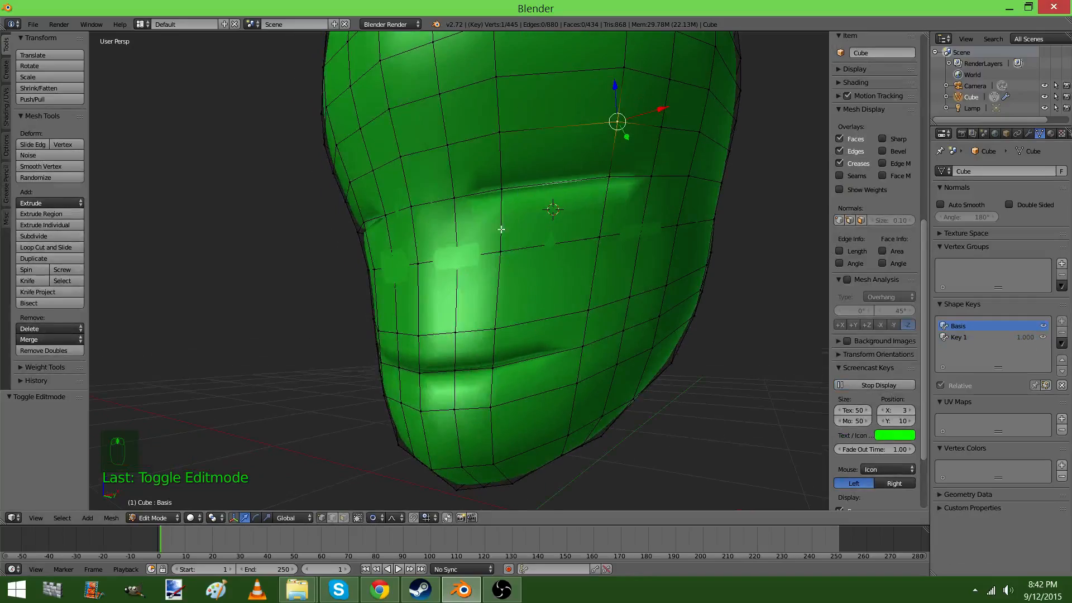
{"action": "middle_click_drag", "start_coordinate": [502, 229], "coordinate": [491, 296]}
{"action": "scroll", "coordinate": [510, 374], "scroll_direction": "up", "scroll_amount": 2}
{"action": "middle_click_drag", "start_coordinate": [513, 382], "coordinate": [509, 361]}
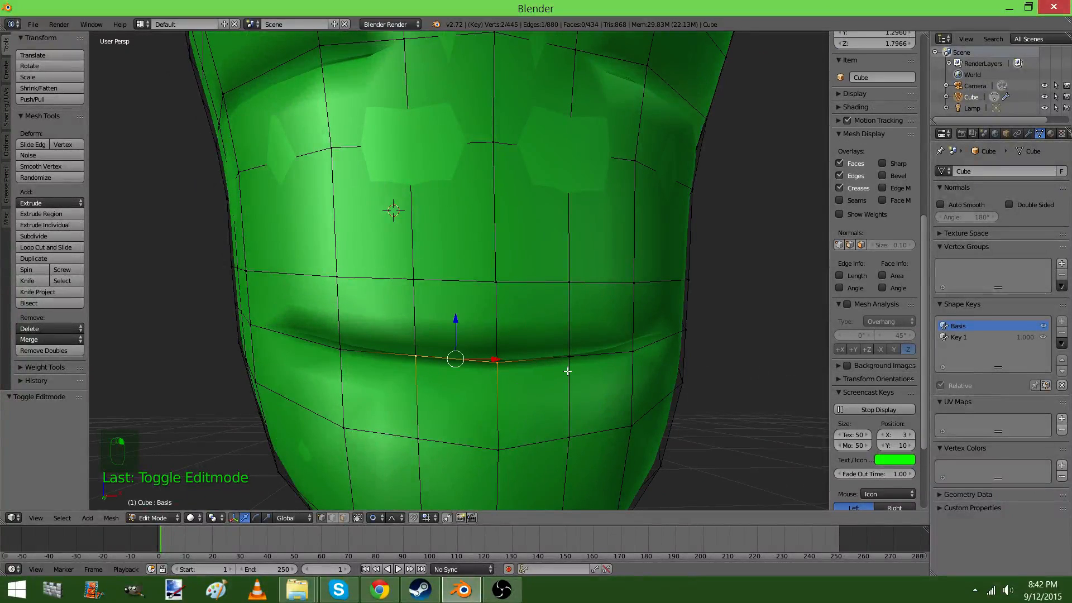
{"action": "key", "text": "g"}
{"action": "key", "text": "z"}
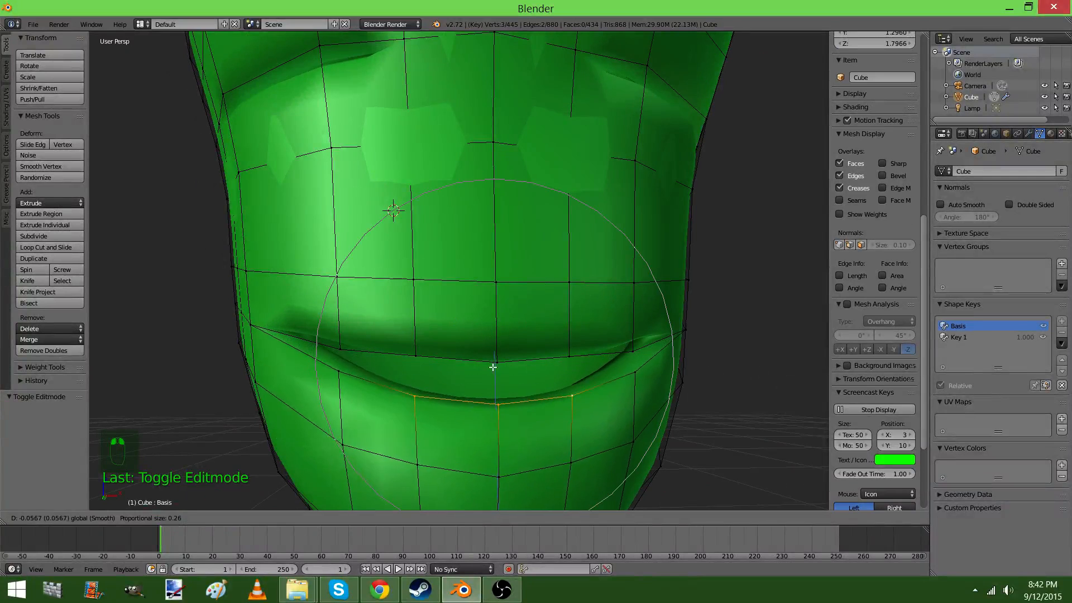
{"action": "left_click", "coordinate": [489, 413]}
Lower the mouth's lower edge by a further 0.067 along Z with a larger proportional size of about 0.56
{"action": "middle_click_drag", "start_coordinate": [489, 413], "coordinate": [550, 392]}
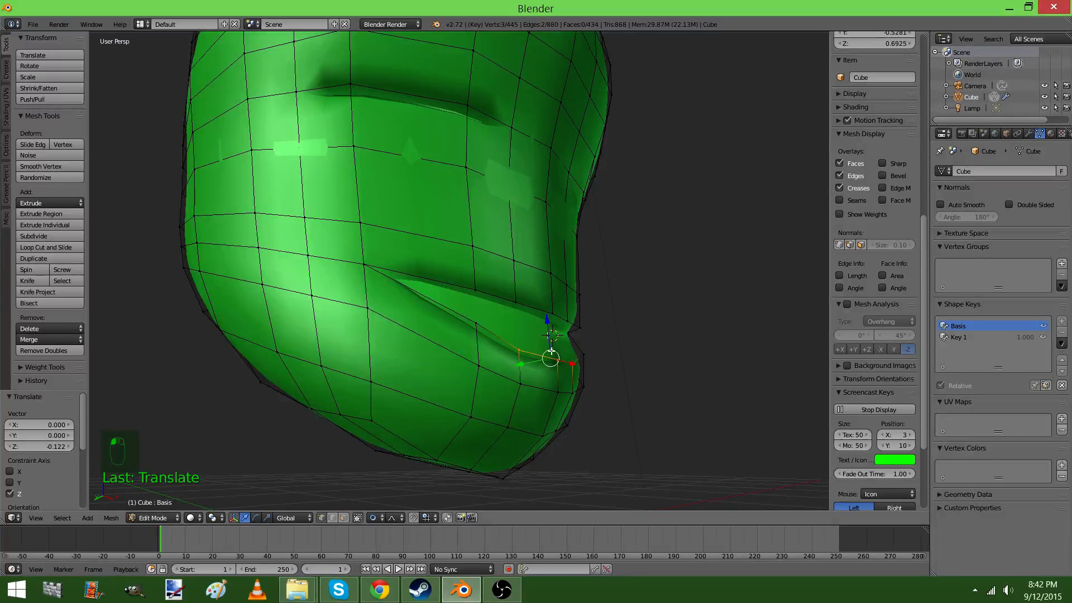
{"action": "key", "text": "g"}
{"action": "key", "text": "z"}
{"action": "scroll", "coordinate": [550, 353], "scroll_direction": "down", "scroll_amount": 8}
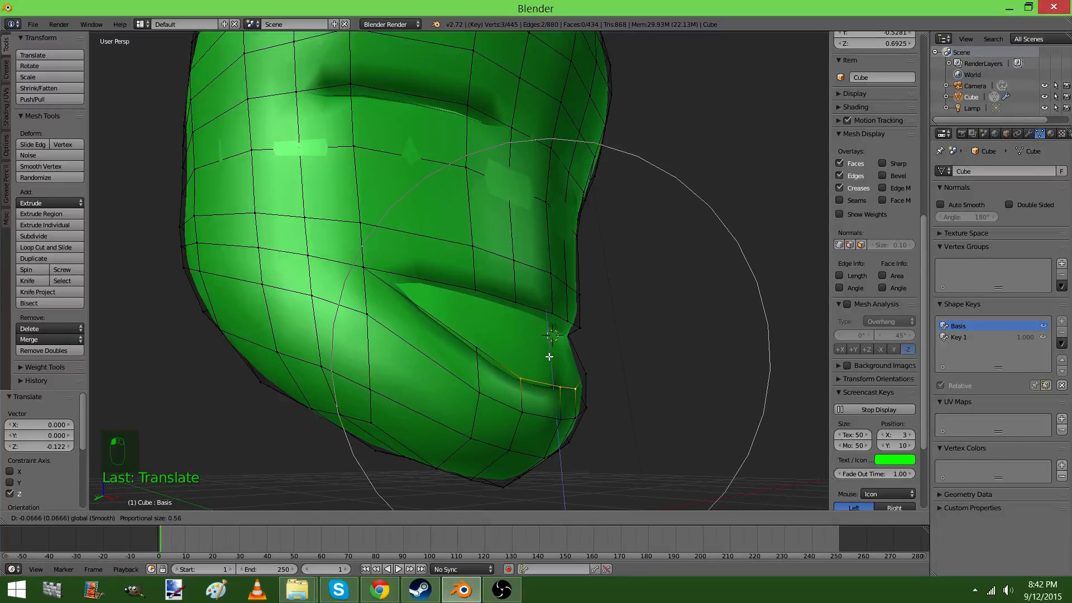
{"action": "left_click", "coordinate": [530, 365]}
Raise the centre vertex of the upper lip by about 0.14 along Z with a proportional size of about 0.56
{"action": "middle_click_drag", "start_coordinate": [530, 366], "coordinate": [473, 326]}
{"action": "right_click", "coordinate": [495, 319]}
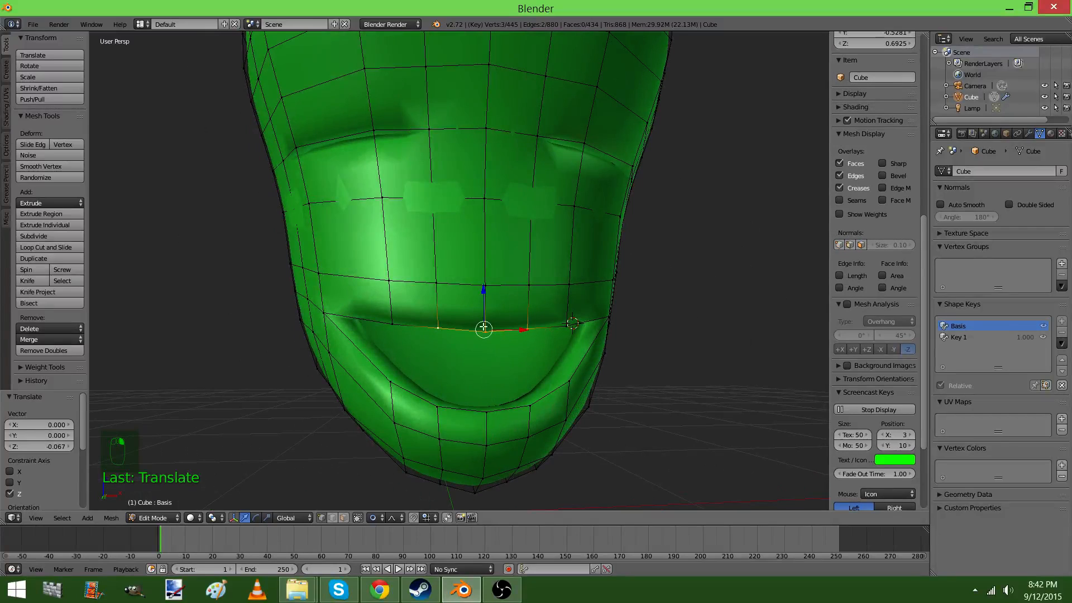
{"action": "right_click", "coordinate": [485, 321]}
{"action": "key", "text": "g"}
{"action": "key", "text": "z"}
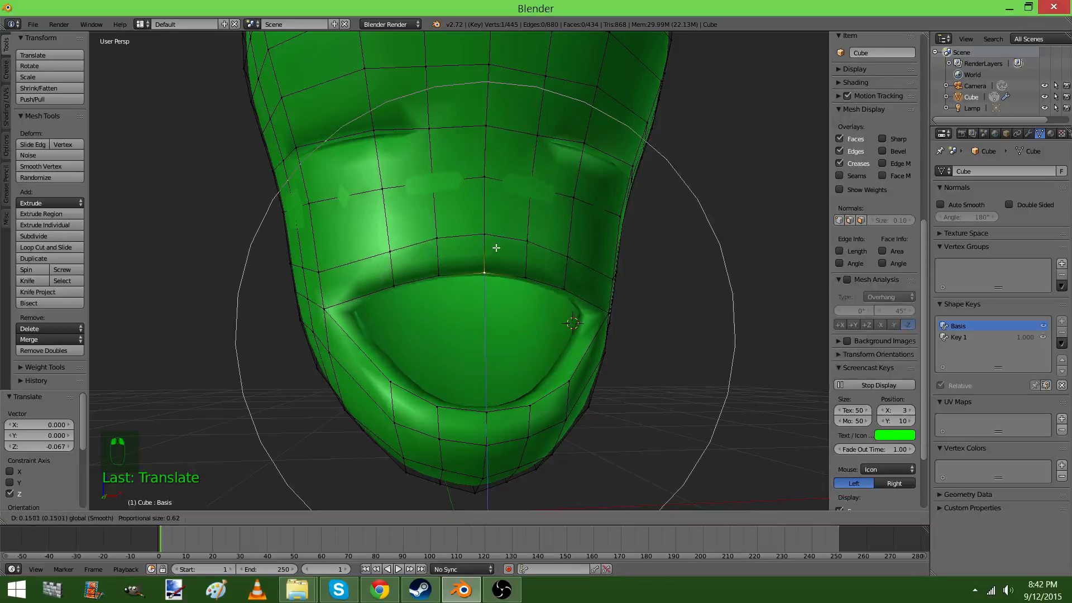
{"action": "scroll", "coordinate": [499, 240], "scroll_direction": "up", "scroll_amount": 4}
{"action": "scroll", "coordinate": [500, 250], "scroll_direction": "down", "scroll_amount": 3}
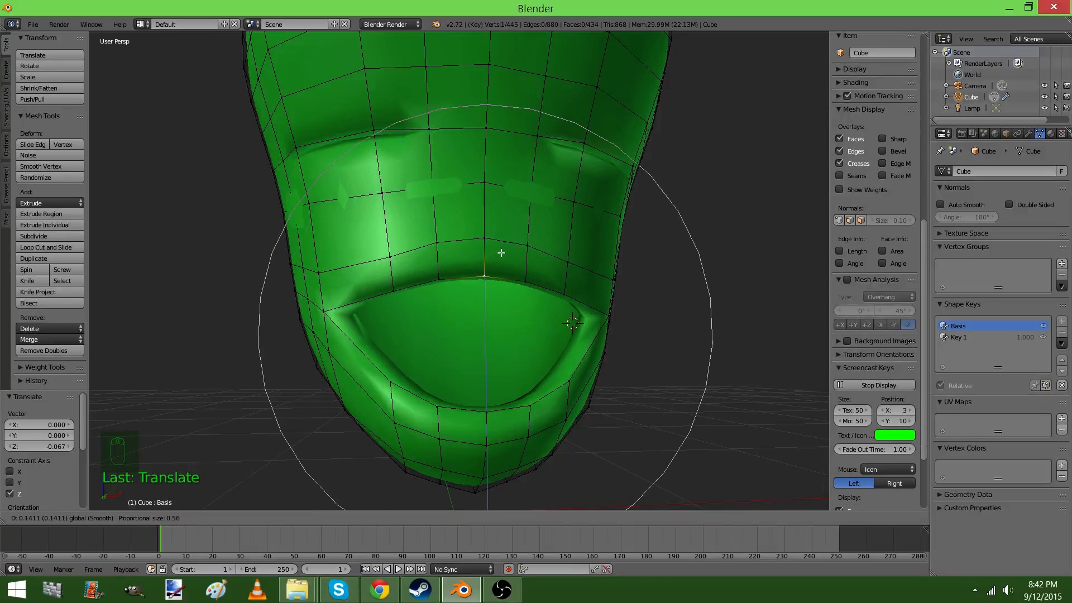
{"action": "left_click", "coordinate": [502, 256]}
Move the upper lip's centre vertex along Y and view the opened mouth in object mode
{"action": "middle_click_drag", "start_coordinate": [502, 256], "coordinate": [568, 340]}
{"action": "key", "text": "g"}
{"action": "key", "text": "y"}
{"action": "left_click", "coordinate": [559, 301]}
{"action": "key", "text": "Tab"}
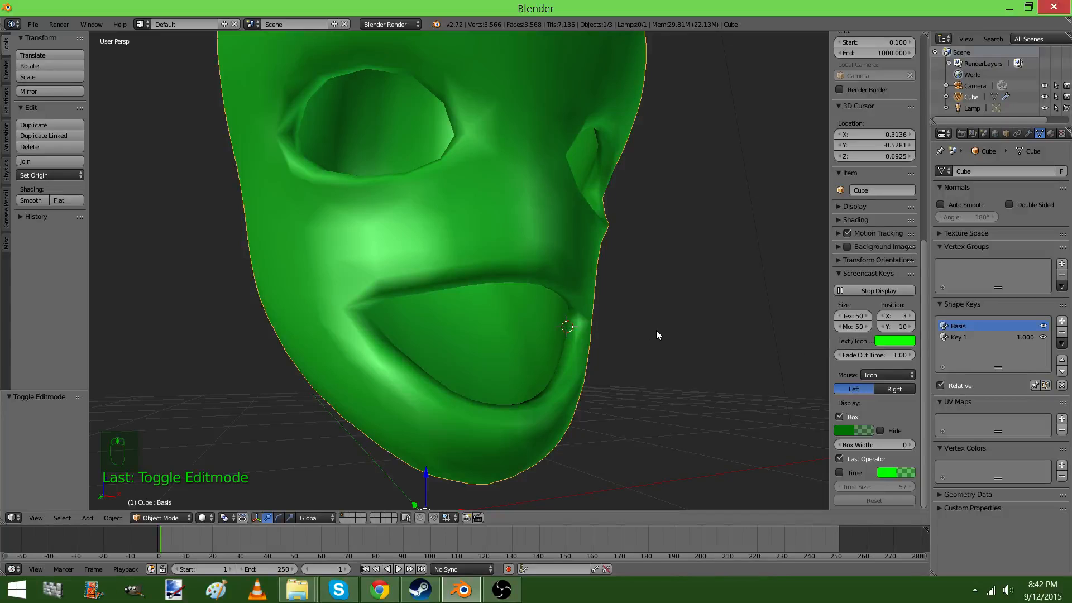
Undo the mouth-opening edits made in the Basis shape key
{"action": "key", "text": "Tab"}
{"action": "key", "text": "ctrl+z"}
{"action": "key", "text": "ctrl+z"}
{"action": "key", "text": "ctrl+z"}
{"action": "key", "text": "ctrl+z"}
{"action": "key", "text": "ctrl+z"}
{"action": "key", "text": "ctrl+z"}
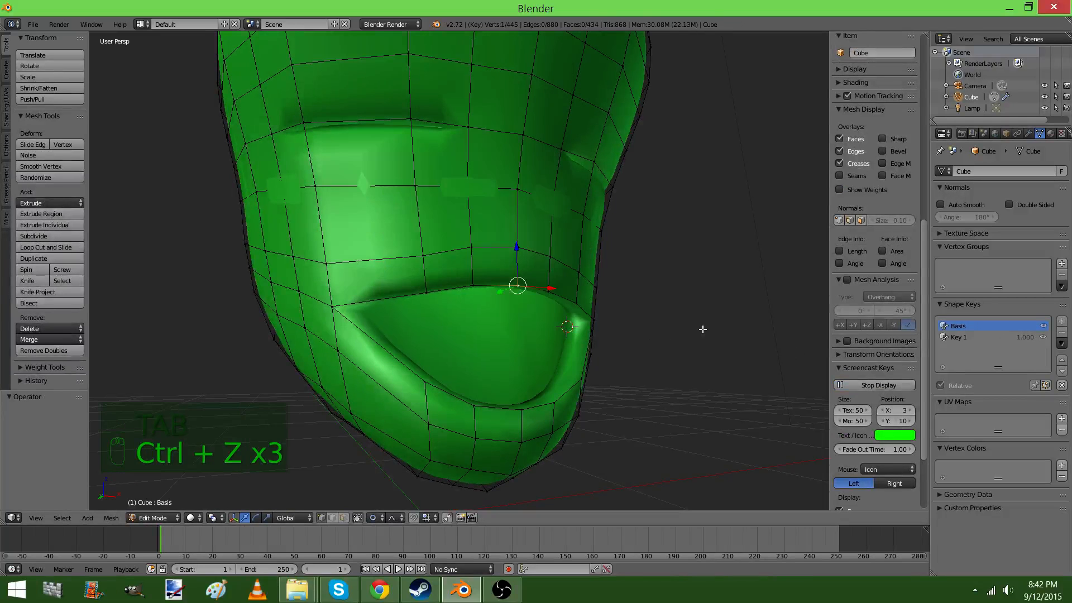
{"action": "key", "text": "ctrl+z"}
{"action": "key", "text": "ctrl+z"}
{"action": "key", "text": "ctrl+z"}
{"action": "key", "text": "ctrl+z"}
{"action": "key", "text": "ctrl+z"}
{"action": "key", "text": "ctrl+z"}
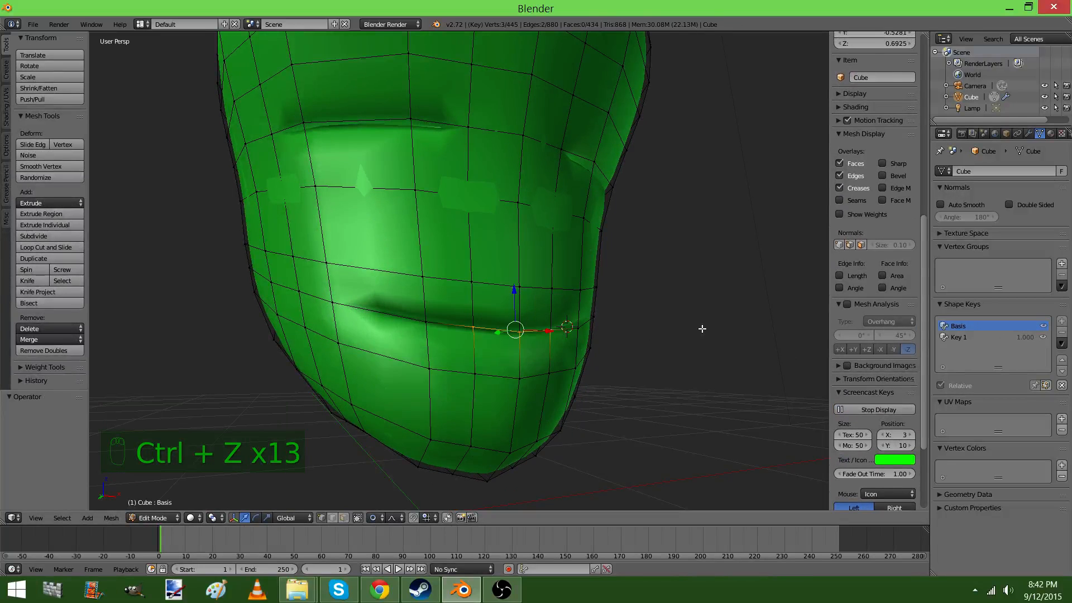
Examine the mouth's shape in object mode and edit mode with the Basis and Key 1 shape keys
{"action": "key", "text": "Tab"}
{"action": "key", "text": "Tab"}
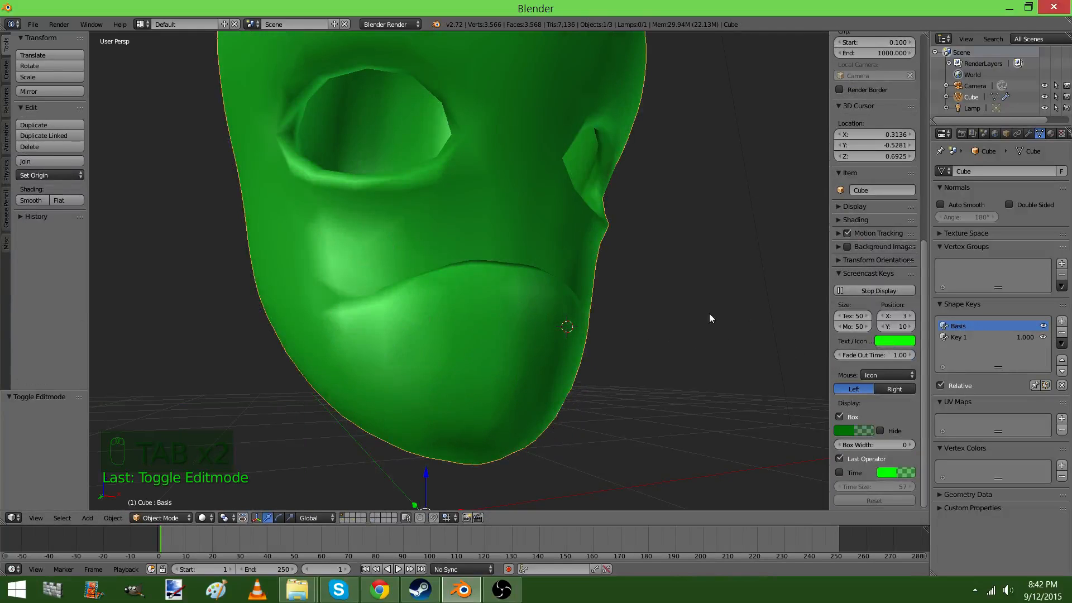
{"action": "scroll", "coordinate": [598, 317], "scroll_direction": "down", "scroll_amount": 1}
{"action": "middle_click_drag", "start_coordinate": [597, 316], "coordinate": [618, 323]}
{"action": "key", "text": "Tab"}
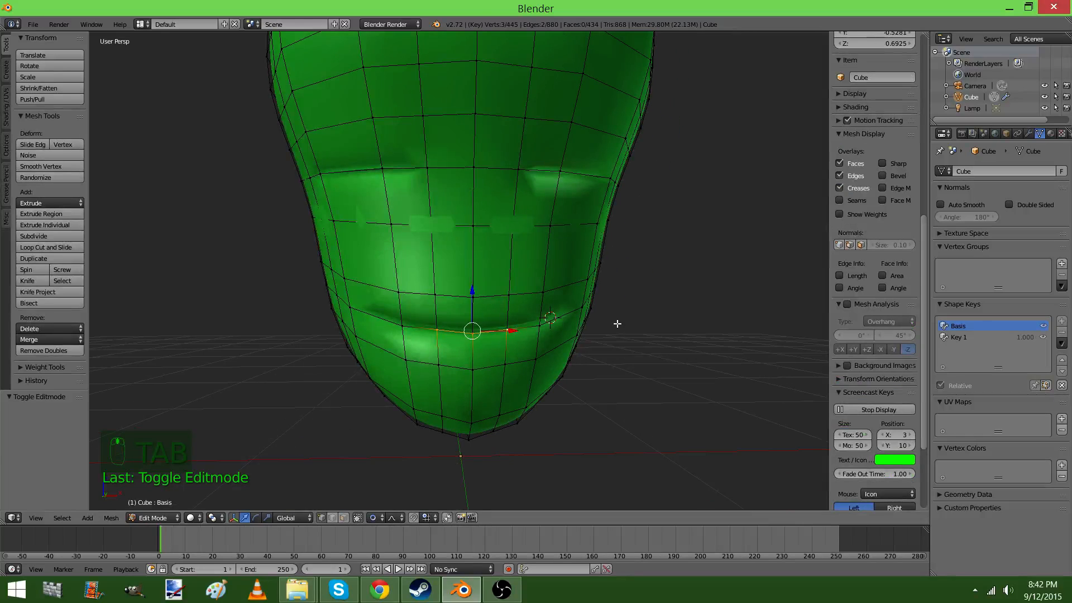
{"action": "key", "text": "Tab"}
{"action": "left_click", "coordinate": [970, 338]}
{"action": "key", "text": "Tab"}
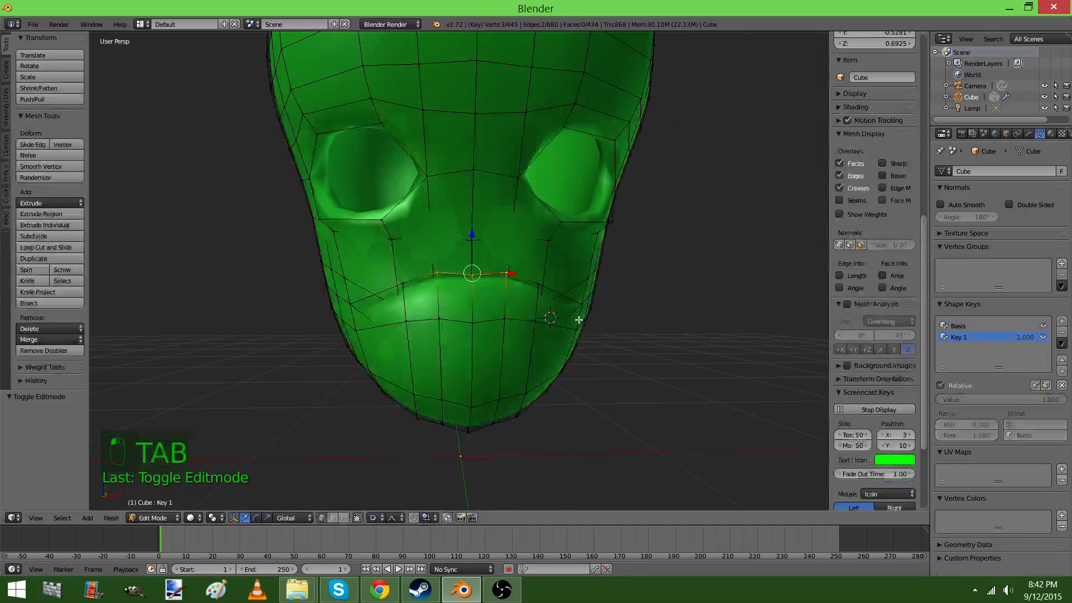
{"action": "key", "text": "Tab"}
{"action": "middle_click_drag", "start_coordinate": [489, 293], "coordinate": [519, 305]}
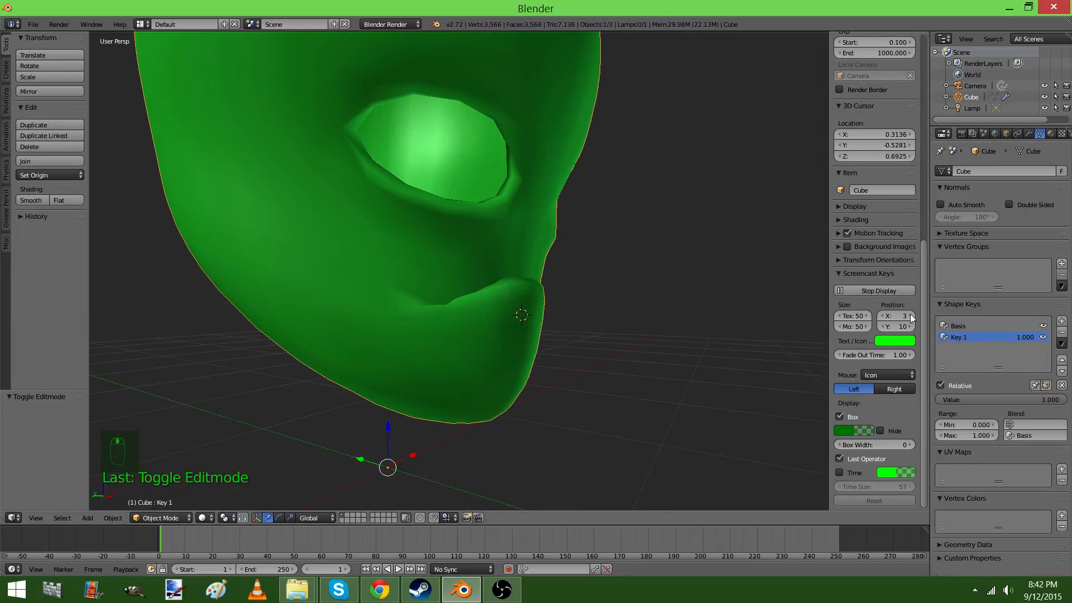
Compare the closed Basis mouth in edit mode with the head as displayed in object mode
{"action": "left_click", "coordinate": [981, 327]}
{"action": "key", "text": "Tab"}
{"action": "key", "text": "Tab"}
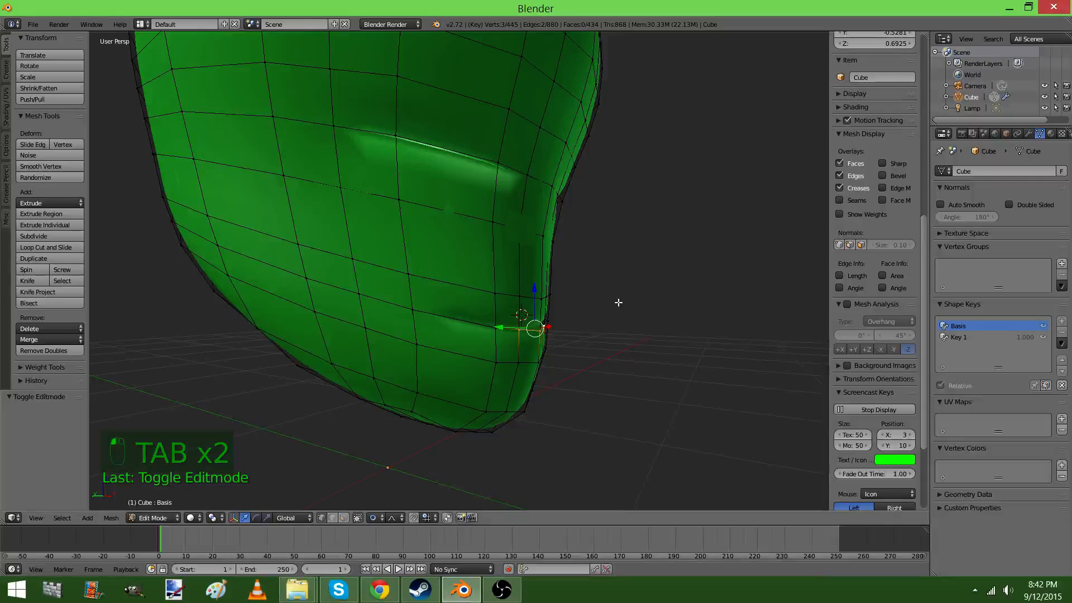
{"action": "key", "text": "Tab"}
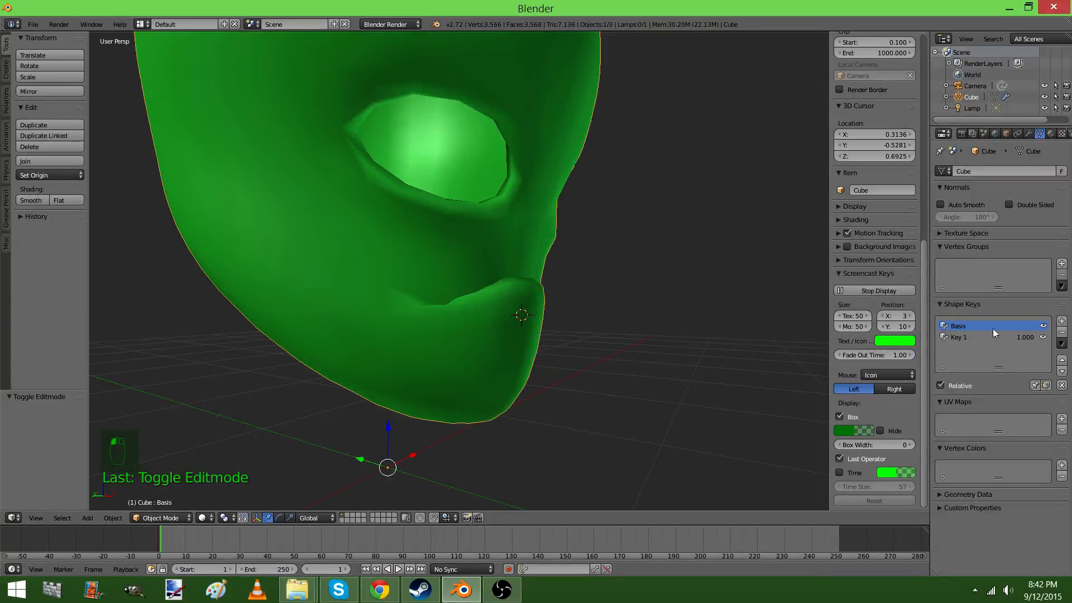
{"action": "key", "text": "Tab"}
{"action": "middle_click_drag", "start_coordinate": [564, 296], "coordinate": [505, 299]}
{"action": "key", "text": "Tab"}
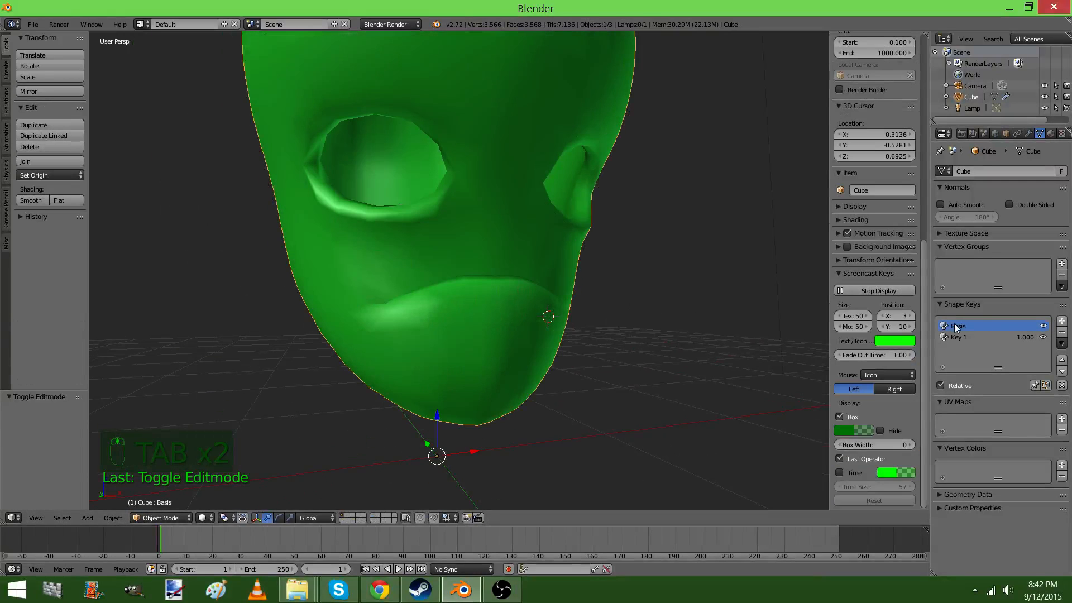
Delete the Key 1 shape key and add a fresh one on top of Basis
{"action": "left_click", "coordinate": [1000, 337]}
{"action": "left_click", "coordinate": [1062, 332]}
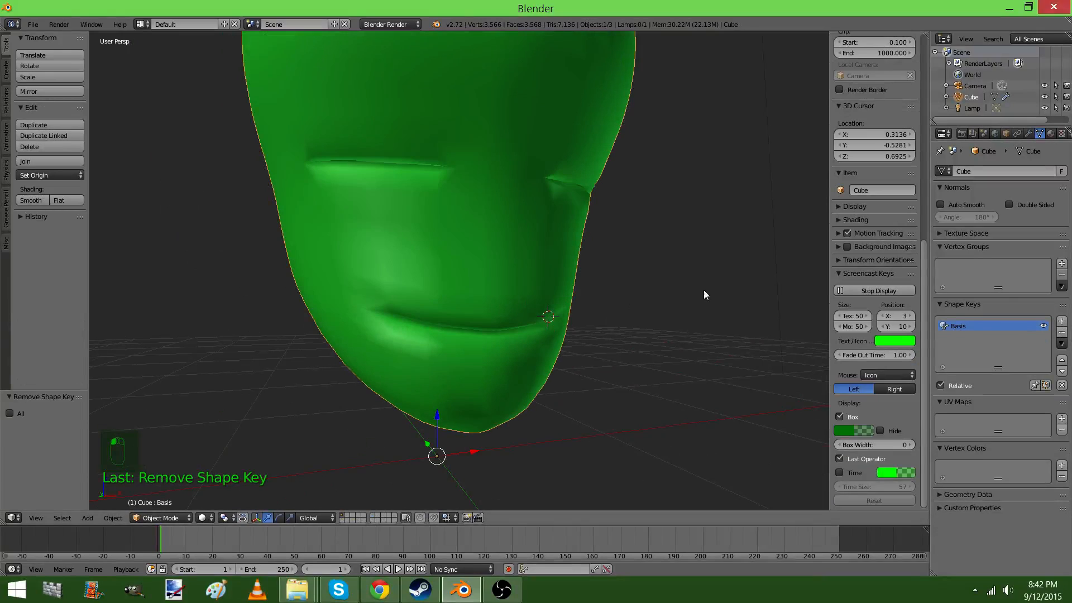
{"action": "left_click", "coordinate": [1062, 321]}
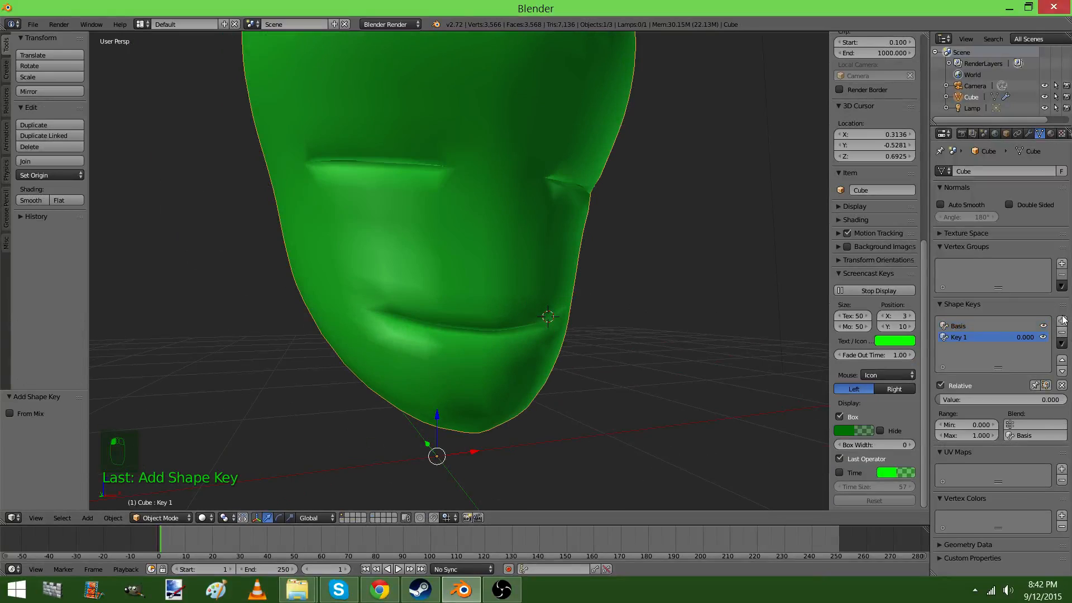
Lower the lower lip's middle vertices by about 0.21 along Z and move the centre vertex about -0.049 along Y
{"action": "key", "text": "Tab"}
{"action": "middle_click_drag", "start_coordinate": [435, 262], "coordinate": [427, 284]}
{"action": "left_click_drag", "start_coordinate": [470, 283], "coordinate": [474, 354]}
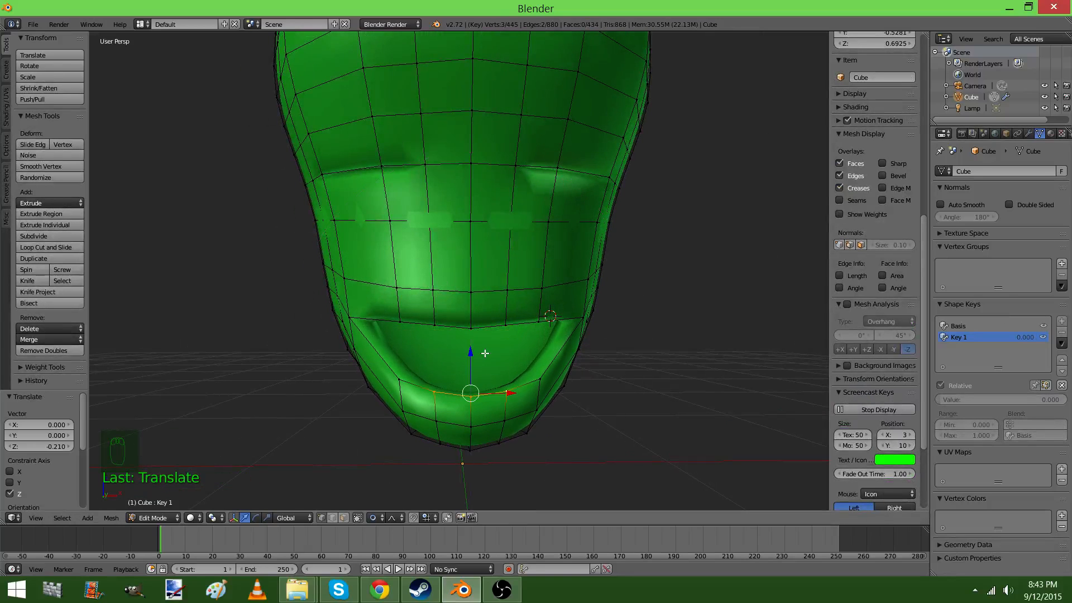
{"action": "middle_click_drag", "start_coordinate": [474, 354], "coordinate": [546, 401]}
{"action": "right_click", "coordinate": [513, 403]}
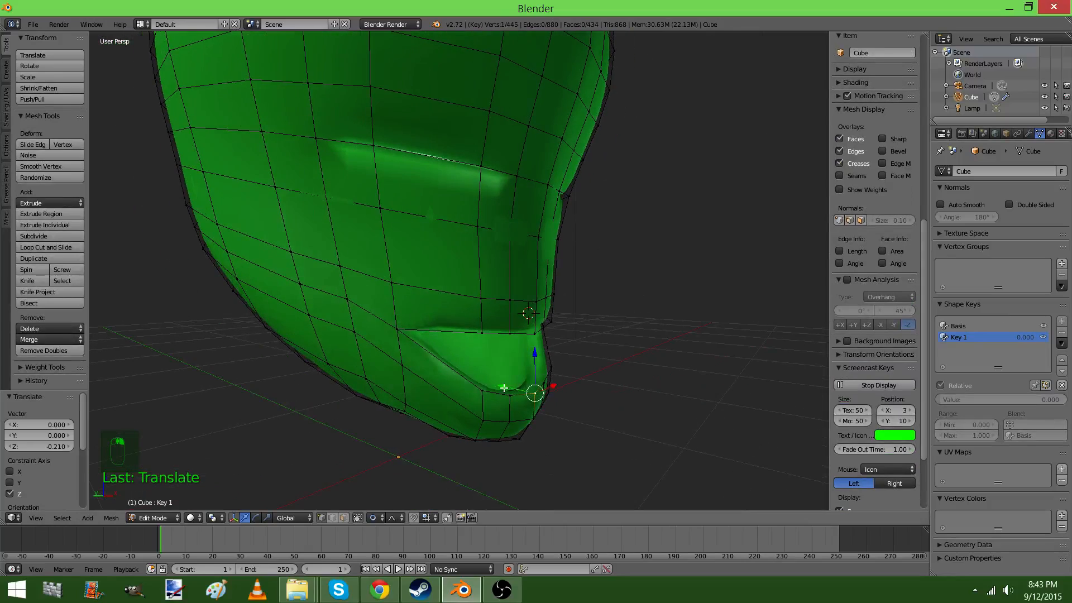
{"action": "left_click_drag", "start_coordinate": [504, 388], "coordinate": [517, 390]}
{"action": "scroll", "coordinate": [517, 390], "scroll_direction": "up", "scroll_amount": 3}
Raise the upper lip's centre vertex about 0.148 along Z and move it about -0.155 along Y with proportional size 0.32
{"action": "middle_click_drag", "start_coordinate": [517, 390], "coordinate": [567, 299]}
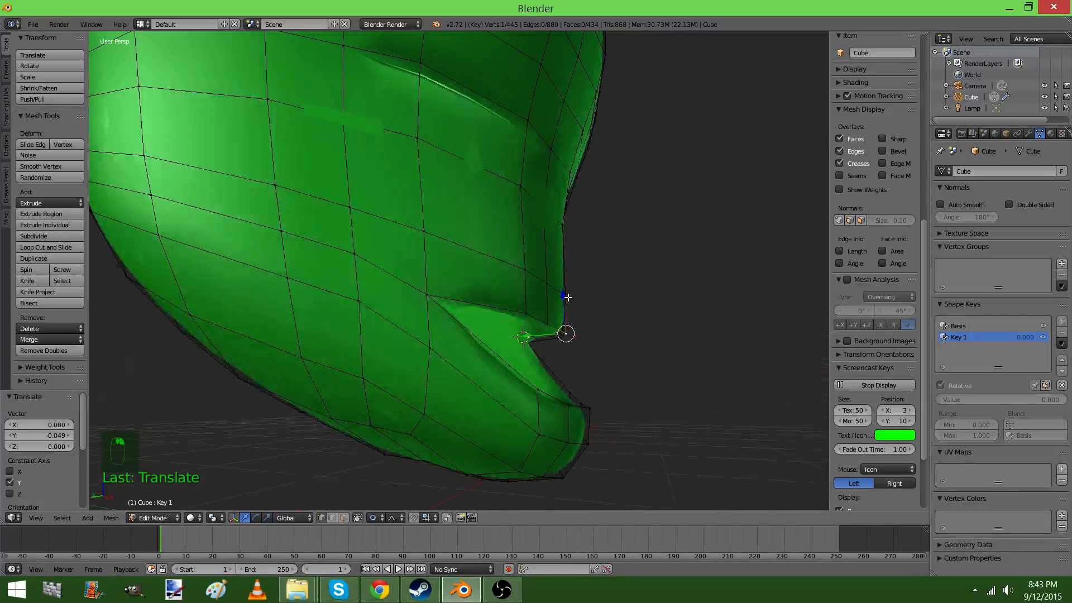
{"action": "key", "text": "g"}
{"action": "left_click", "coordinate": [572, 249]}
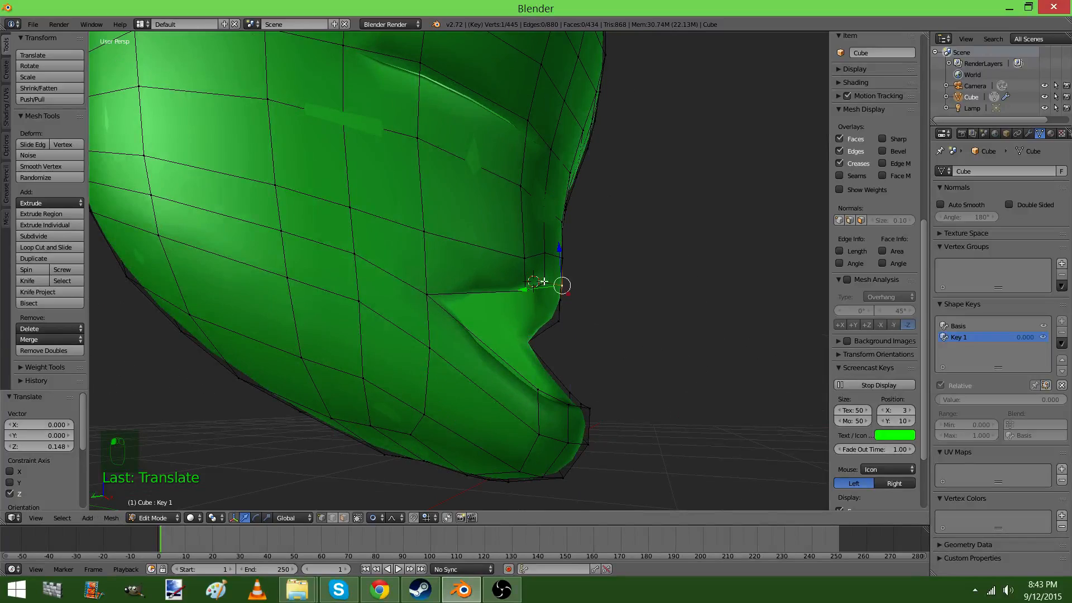
{"action": "key", "text": "g"}
{"action": "key", "text": "y"}
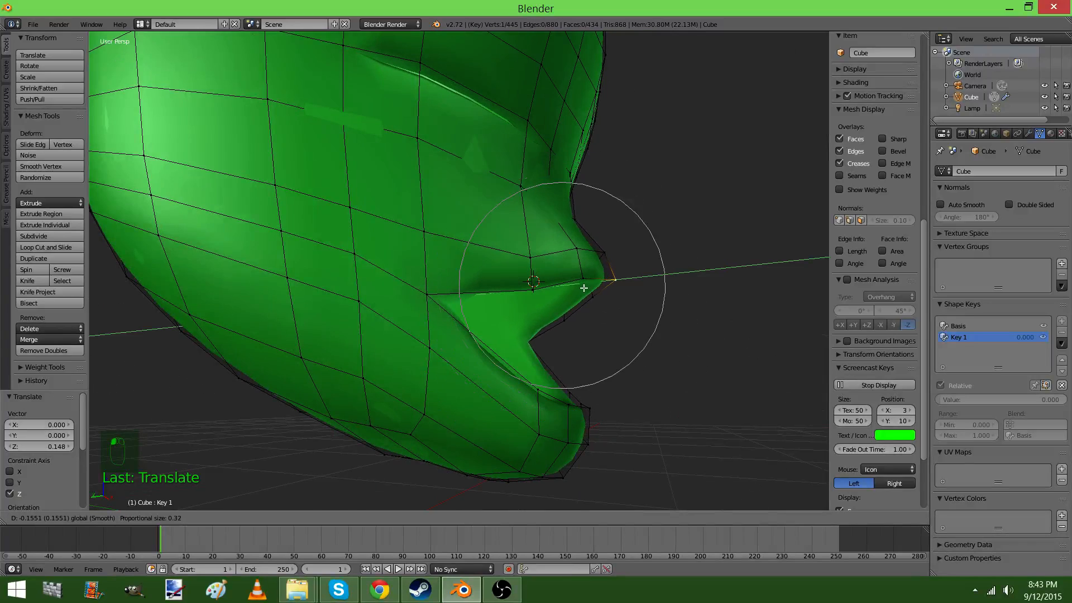
{"action": "left_click", "coordinate": [584, 288]}
{"action": "middle_click_drag", "start_coordinate": [584, 287], "coordinate": [406, 316]}
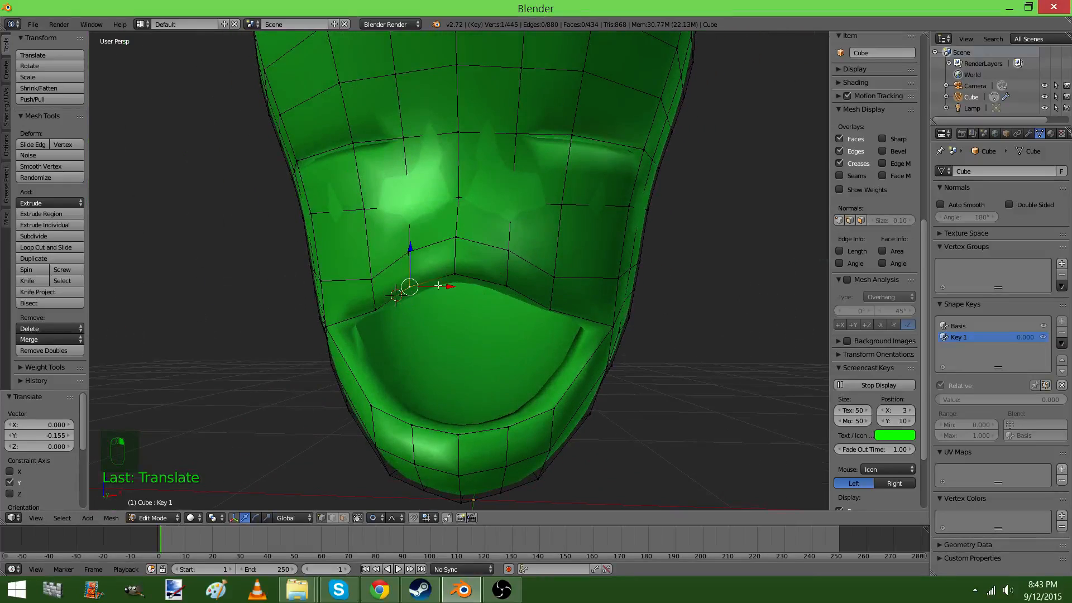
Try to move the upper lip's two outer vertices about -0.076 along Y and undo the move
{"action": "right_click", "coordinate": [505, 285], "text": "shift"}
{"action": "middle_click_drag", "start_coordinate": [505, 285], "coordinate": [477, 323]}
{"action": "right_click", "coordinate": [565, 318], "text": "shift"}
{"action": "middle_click_drag", "start_coordinate": [565, 319], "coordinate": [409, 319]}
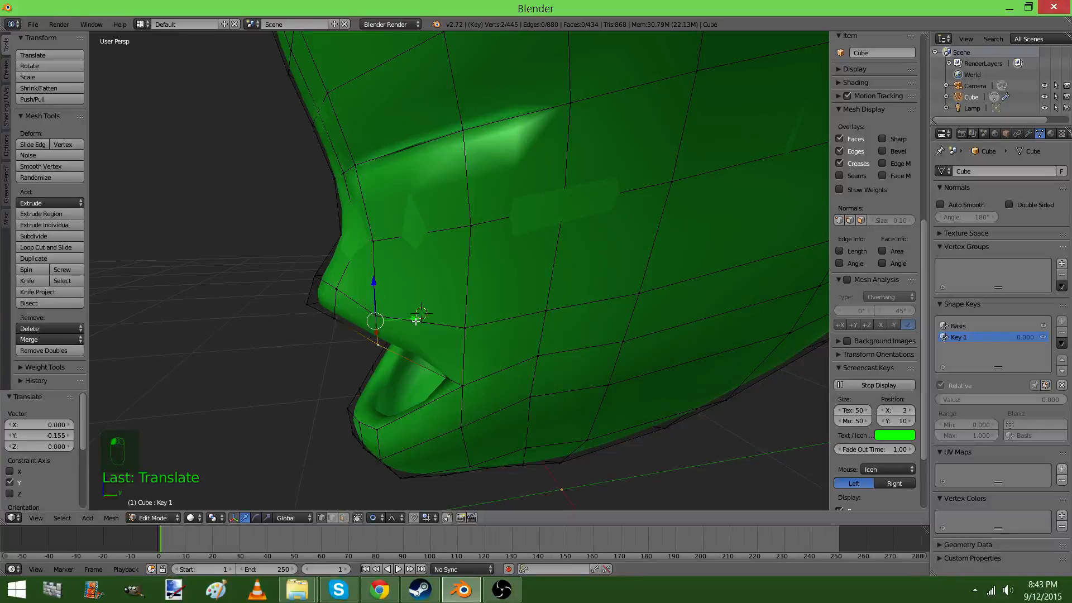
{"action": "key", "text": "g"}
{"action": "key", "text": "y"}
{"action": "left_click", "coordinate": [392, 329]}
{"action": "middle_click_drag", "start_coordinate": [392, 329], "coordinate": [445, 296]}
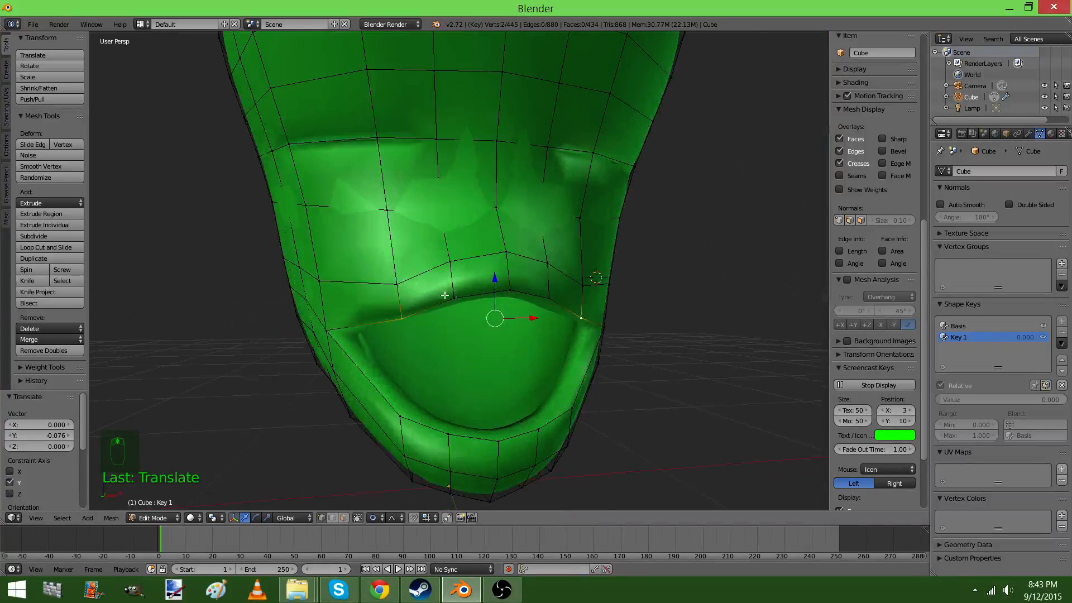
{"action": "middle_click_drag", "start_coordinate": [537, 297], "coordinate": [537, 349]}
{"action": "key", "text": "ctrl+z"}
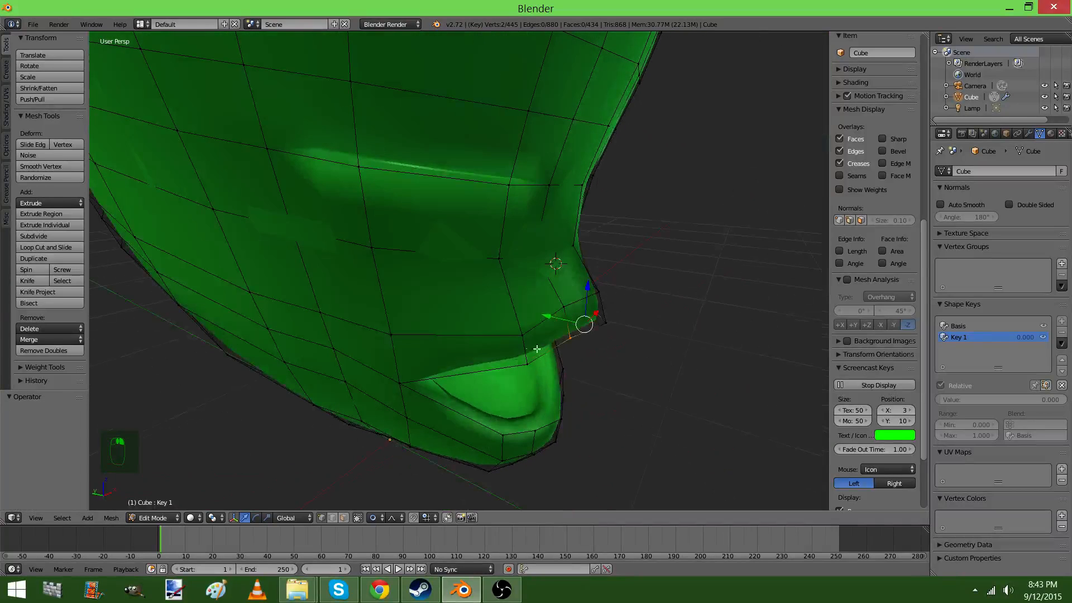
Move the upper lip's inner vertex pair slightly forward along Y and set Key 1's value to 1.000 in object mode
{"action": "left_click_drag", "start_coordinate": [550, 313], "coordinate": [564, 315]}
{"action": "scroll", "coordinate": [564, 314], "scroll_direction": "up", "scroll_amount": 4}
{"action": "key", "text": "Tab"}
{"action": "middle_click_drag", "start_coordinate": [561, 340], "coordinate": [836, 361]}
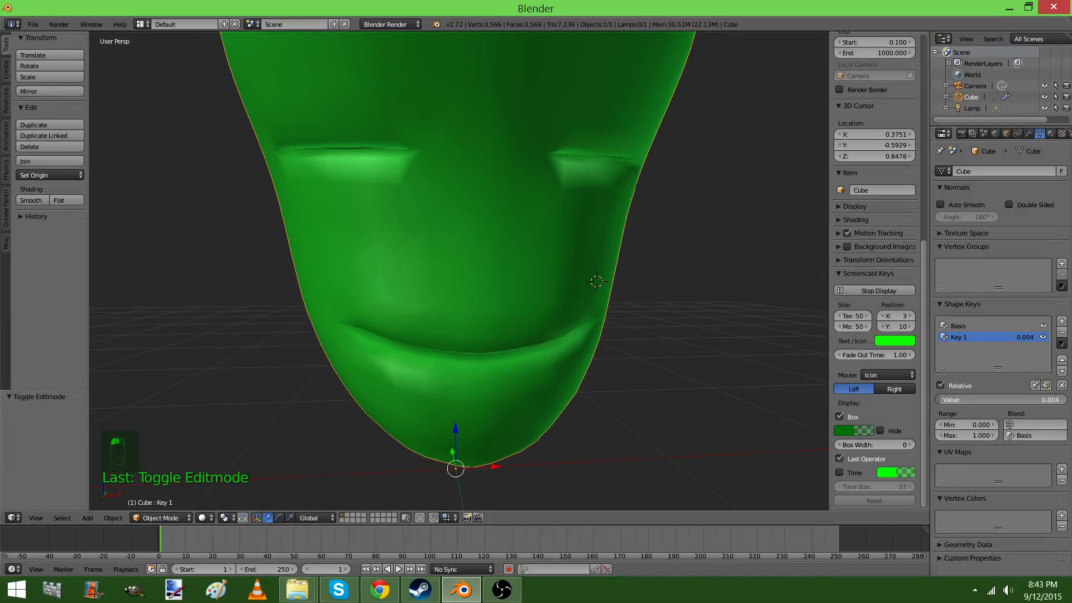
{"action": "left_click_drag", "start_coordinate": [958, 400], "coordinate": [1064, 400]}
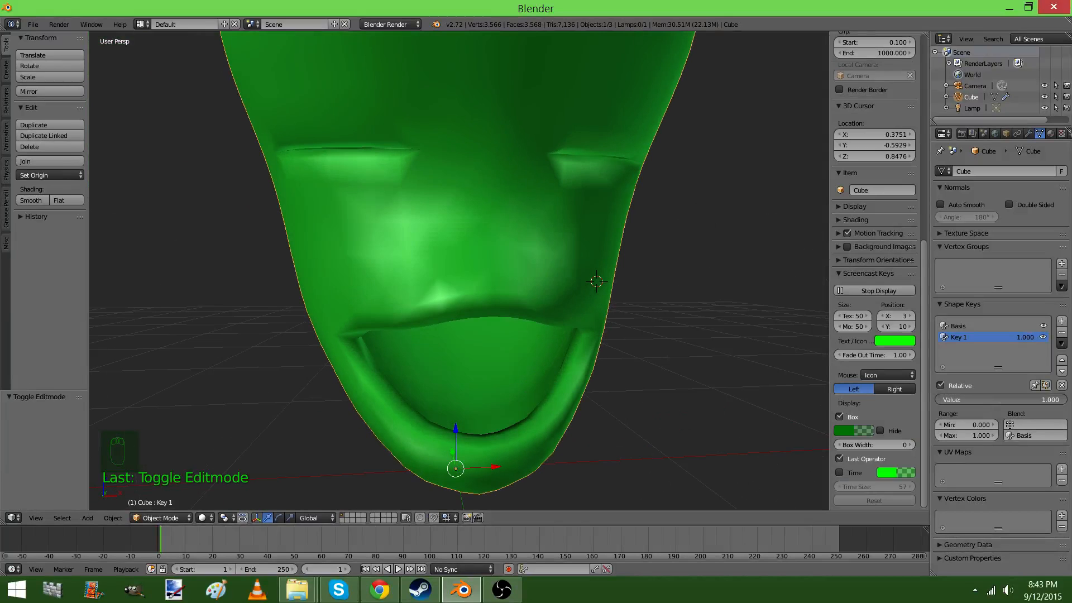
{"action": "middle_click_drag", "start_coordinate": [572, 333], "coordinate": [698, 340]}
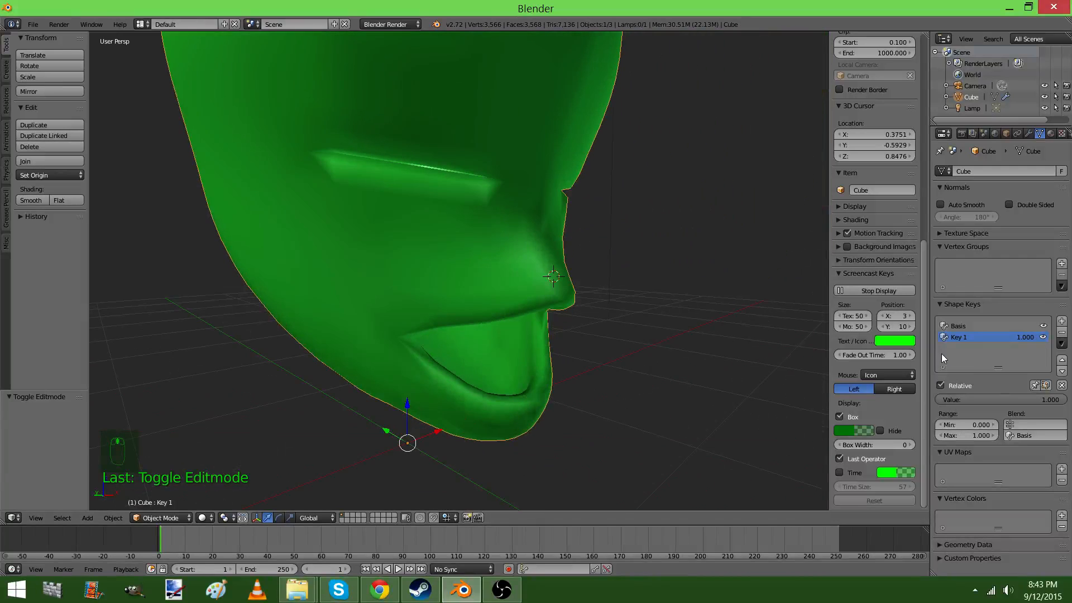
Add a second shape key from Basis and lower the mouth's two corner vertices along Z in it
{"action": "left_click", "coordinate": [956, 328]}
{"action": "left_click", "coordinate": [1062, 322]}
{"action": "key", "text": "Tab"}
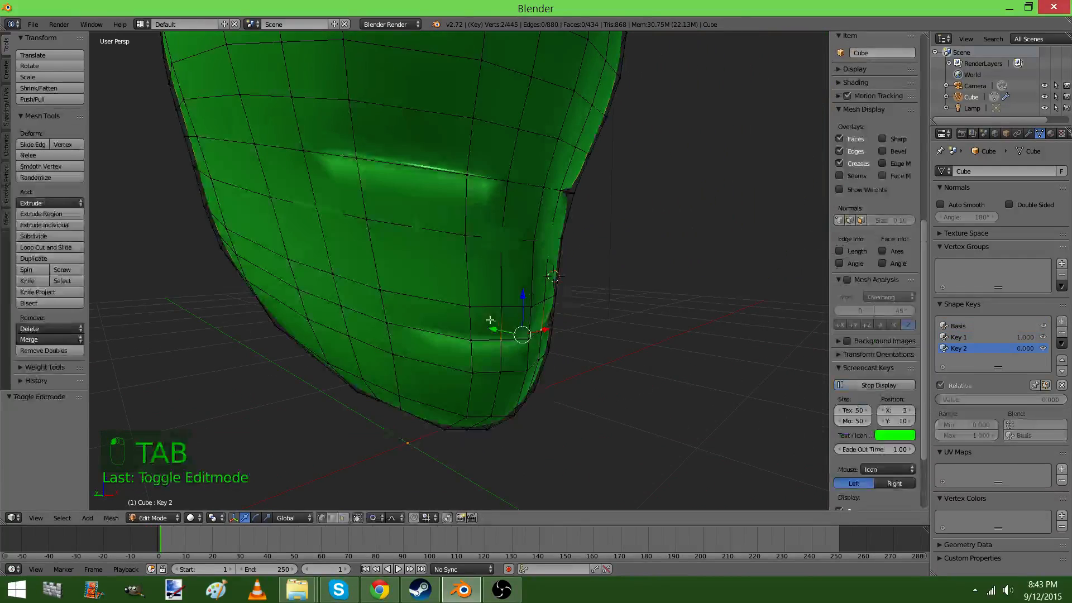
{"action": "middle_click_drag", "start_coordinate": [480, 313], "coordinate": [355, 322]}
{"action": "middle_click_drag", "start_coordinate": [520, 315], "coordinate": [423, 276]}
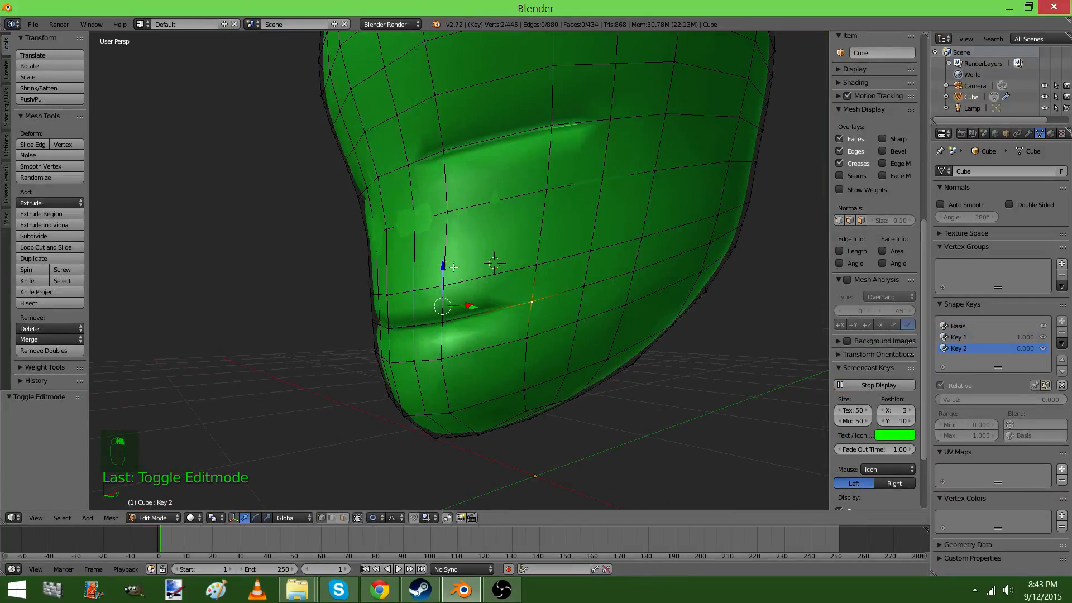
{"action": "left_click_drag", "start_coordinate": [443, 268], "coordinate": [474, 320]}
{"action": "scroll", "coordinate": [449, 283], "scroll_direction": "down", "scroll_amount": 9}
{"action": "scroll", "coordinate": [471, 300], "scroll_direction": "up", "scroll_amount": 1}
{"action": "scroll", "coordinate": [472, 302], "scroll_direction": "up", "scroll_amount": 4}
{"action": "key", "text": "Tab"}
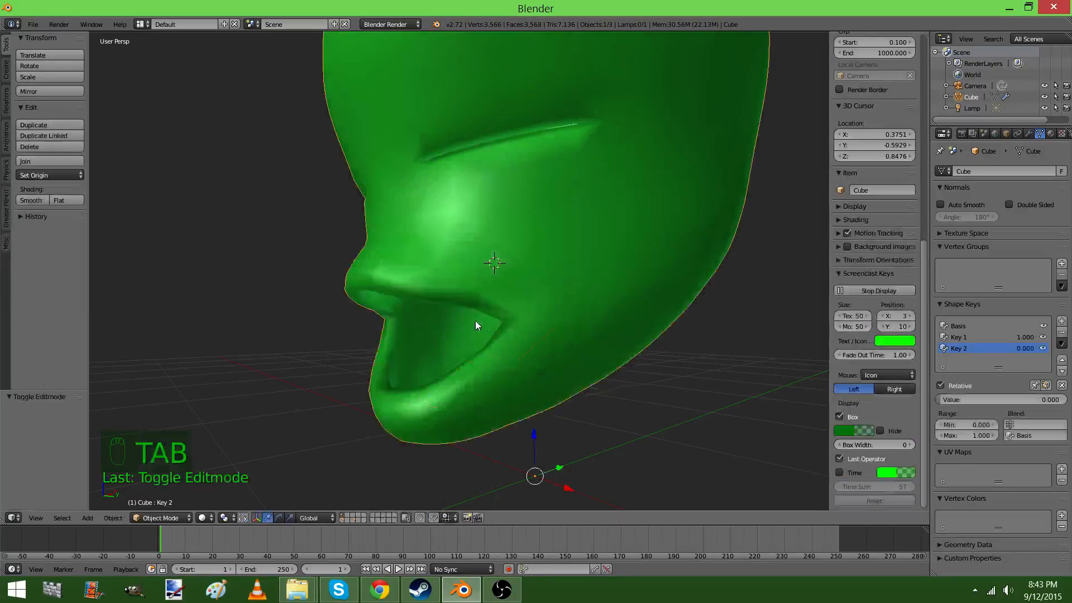
Set Key 2's value to 1.000 and view the combined mouth shape
{"action": "middle_click_drag", "start_coordinate": [475, 320], "coordinate": [632, 331]}
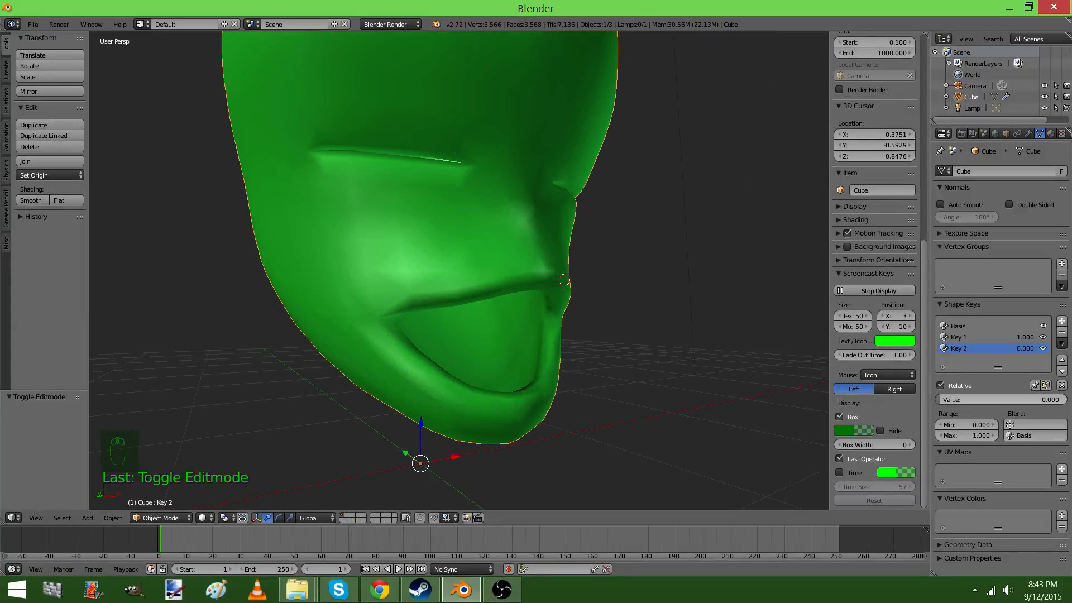
{"action": "left_click_drag", "start_coordinate": [961, 397], "coordinate": [1050, 398]}
{"action": "middle_click_drag", "start_coordinate": [503, 329], "coordinate": [542, 279]}
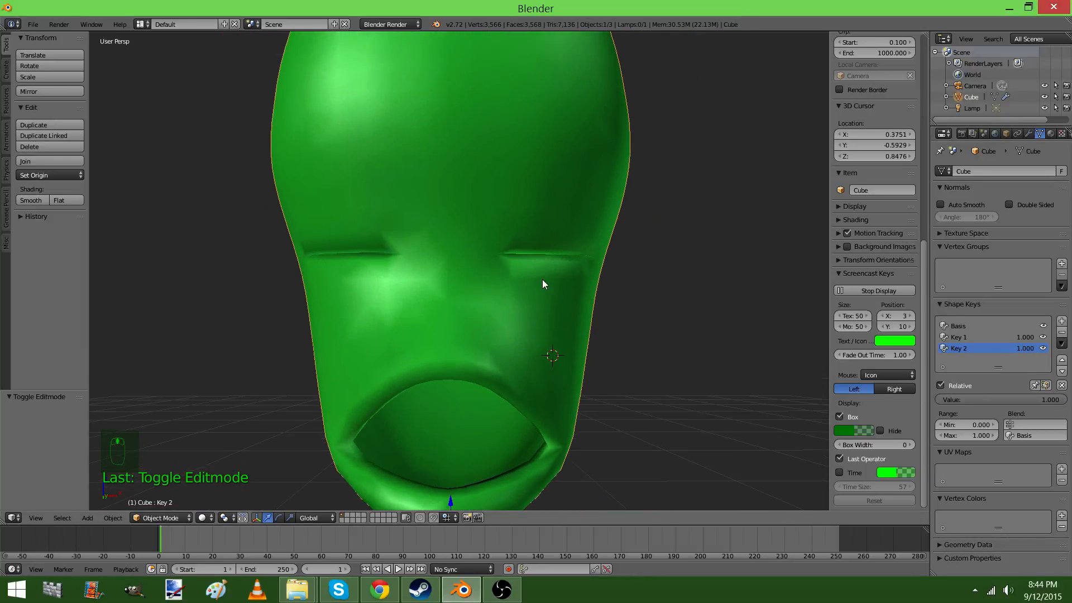
Add a third shape key and lower both eyes' lower-lid vertices about 0.258 along Z with proportional size 0.35
{"action": "left_click", "coordinate": [1062, 322]}
{"action": "key", "text": "Tab"}
{"action": "middle_click_drag", "start_coordinate": [451, 263], "coordinate": [498, 246]}
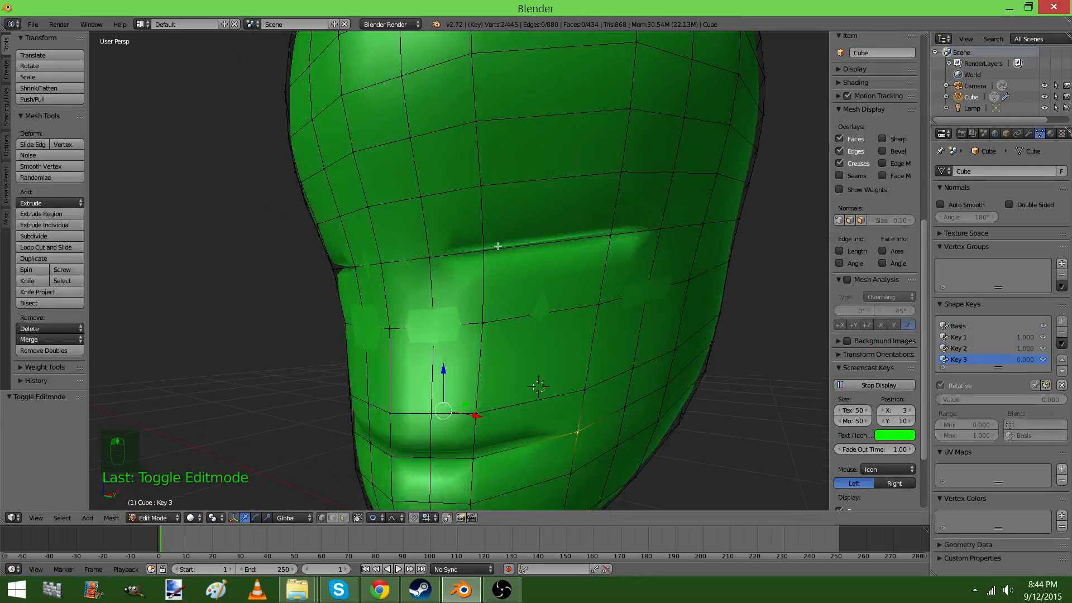
{"action": "right_click", "coordinate": [498, 247]}
{"action": "right_click", "coordinate": [614, 244], "text": "shift"}
{"action": "middle_click_drag", "start_coordinate": [614, 239], "coordinate": [486, 254]}
{"action": "key", "text": "g"}
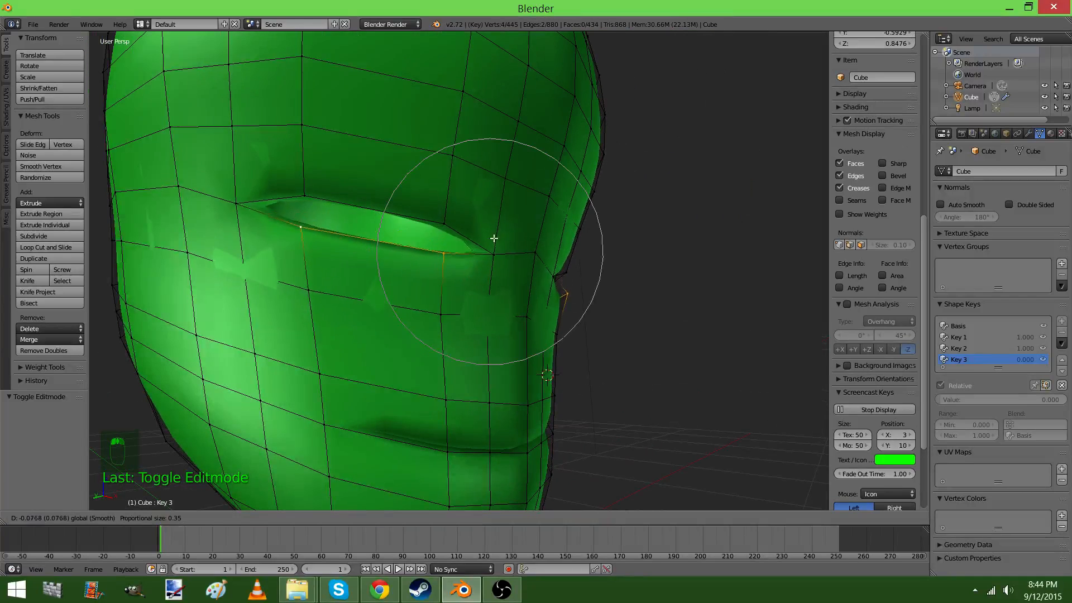
{"action": "left_click", "coordinate": [495, 295]}
Move the upper-lid vertices of both eyes forward along Y and raise them along Z
{"action": "middle_click_drag", "start_coordinate": [495, 294], "coordinate": [529, 253]}
{"action": "right_click", "coordinate": [529, 253]}
{"action": "right_click", "coordinate": [624, 246], "text": "shift"}
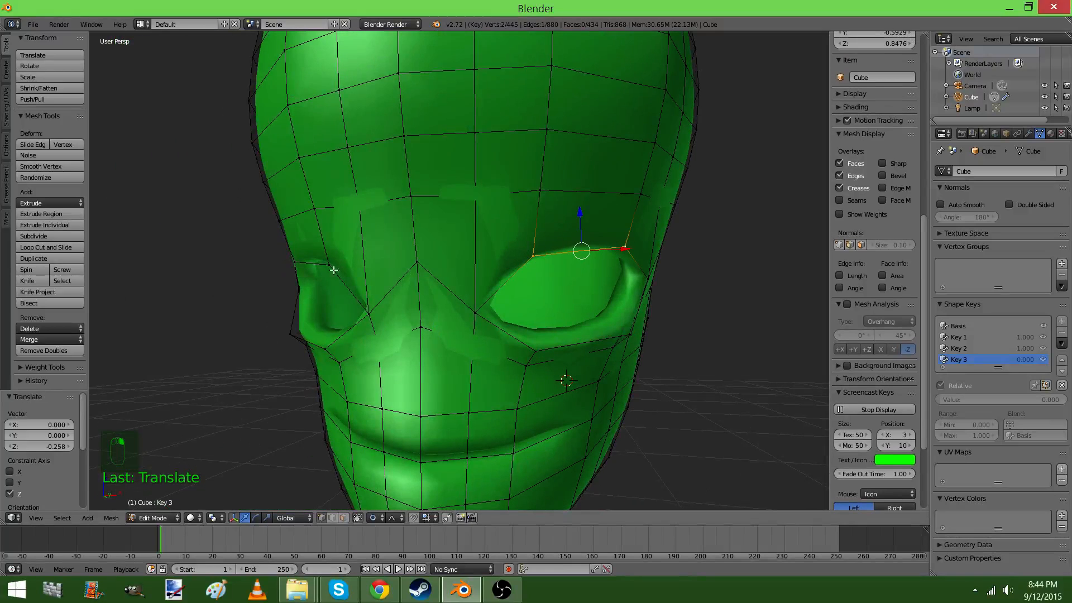
{"action": "middle_click_drag", "start_coordinate": [624, 247], "coordinate": [410, 260]}
{"action": "key", "text": "g"}
{"action": "key", "text": "y"}
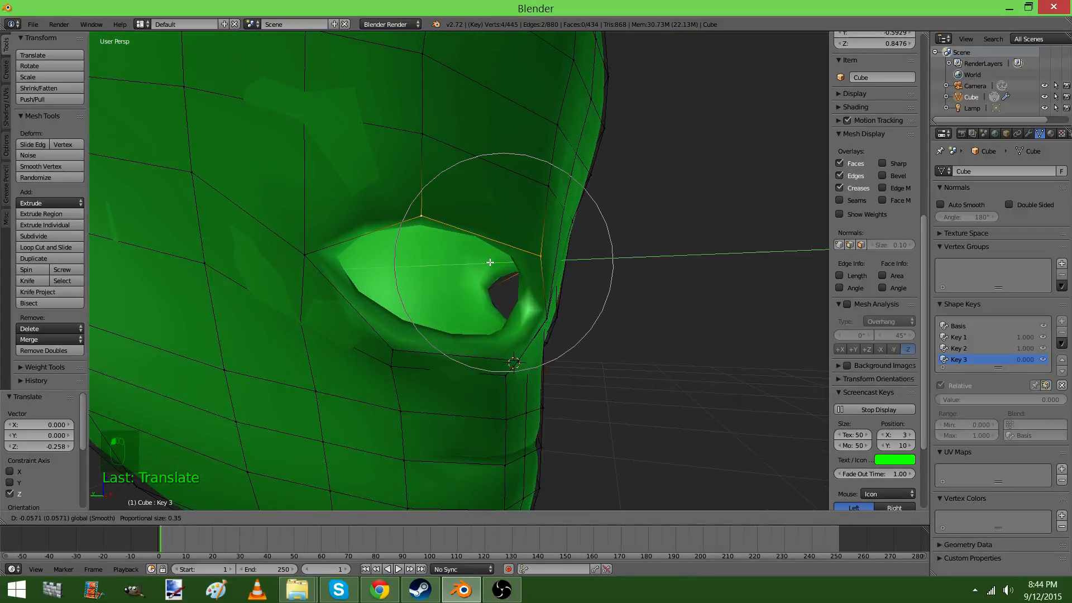
{"action": "left_click", "coordinate": [540, 237]}
{"action": "left_click_drag", "start_coordinate": [523, 224], "coordinate": [521, 194]}
Set Key 3's value to 1.000 in object mode and view the opened eyes
{"action": "key", "text": "Tab"}
{"action": "middle_click_drag", "start_coordinate": [664, 235], "coordinate": [524, 250]}
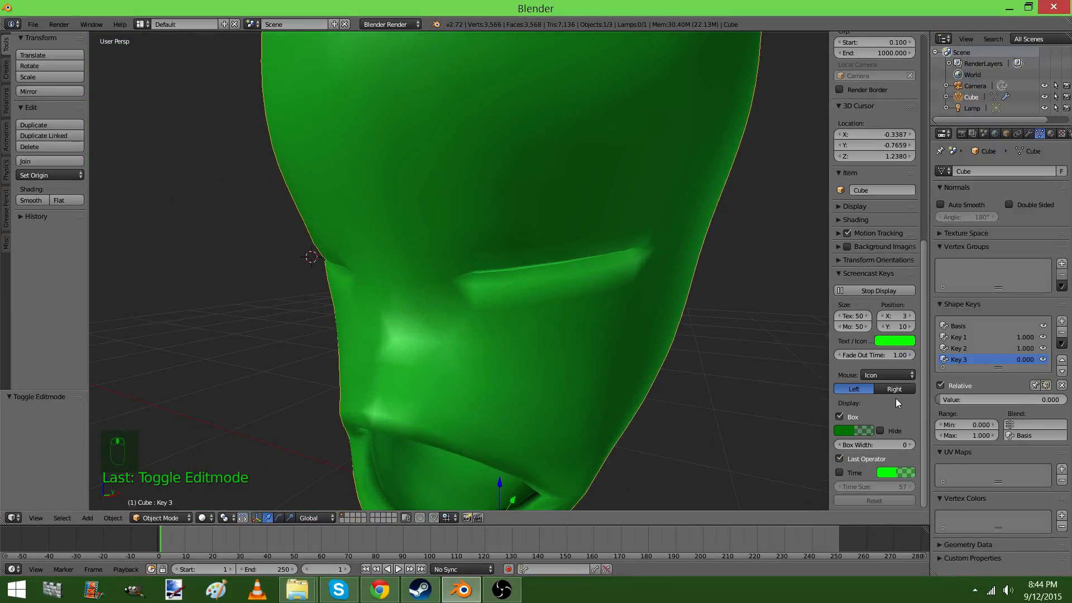
{"action": "left_click_drag", "start_coordinate": [954, 399], "coordinate": [1066, 400]}
{"action": "scroll", "coordinate": [693, 349], "scroll_direction": "down", "scroll_amount": 3}
{"action": "middle_click_drag", "start_coordinate": [670, 333], "coordinate": [761, 318]}
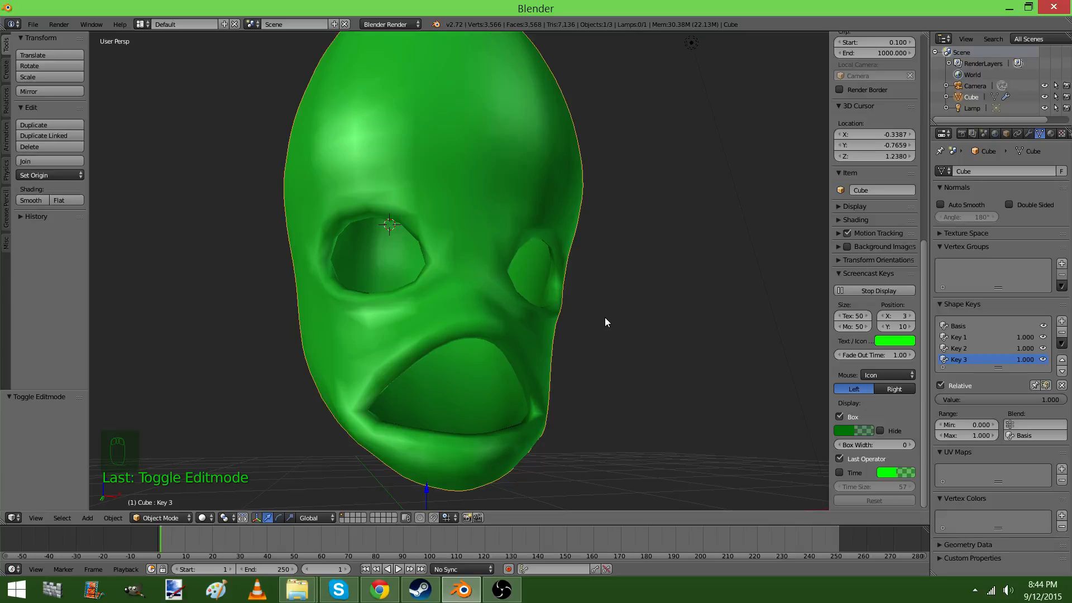
Add a fourth shape key from Basis and select the outer brow vertex above each eye in edit mode
{"action": "left_click", "coordinate": [964, 326]}
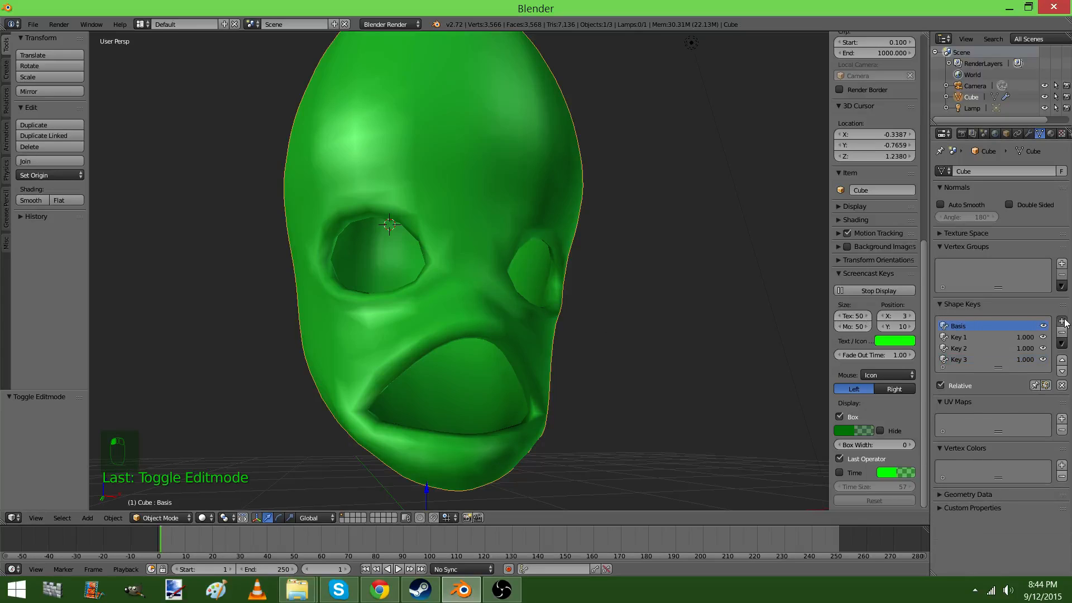
{"action": "left_click", "coordinate": [1063, 322]}
{"action": "key", "text": "Tab"}
{"action": "middle_click_drag", "start_coordinate": [682, 296], "coordinate": [555, 311]}
{"action": "right_click", "coordinate": [515, 207]}
{"action": "middle_click_drag", "start_coordinate": [393, 268], "coordinate": [516, 264]}
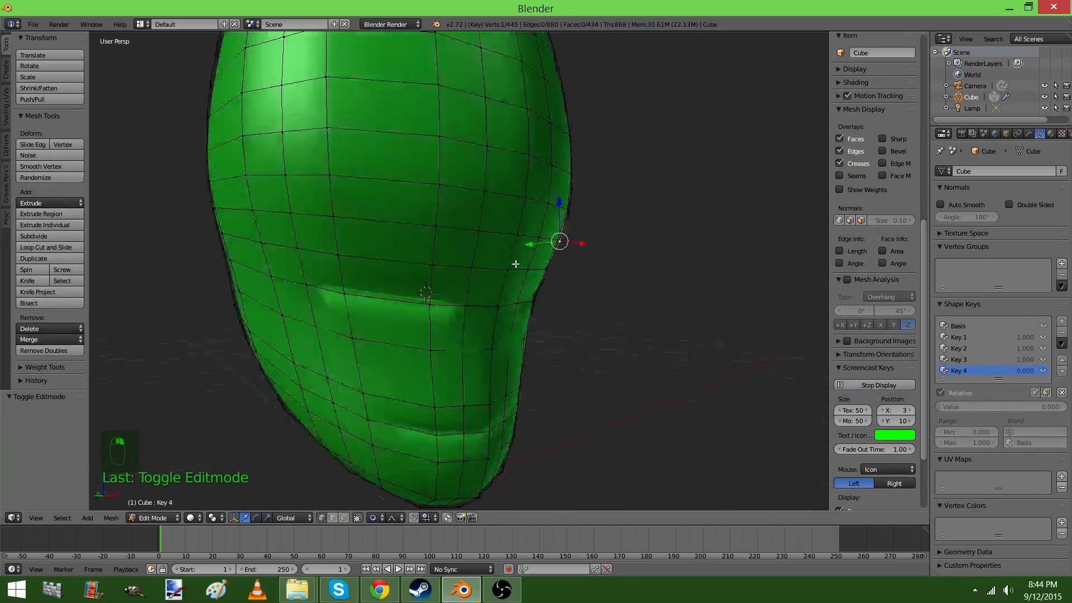
{"action": "mouse_move", "coordinate": [290, 208]}
{"action": "middle_mouse_down"}
{"action": "mouse_move", "coordinate": [335, 220]}
{"action": "mouse_move", "coordinate": [335, 211]}
{"action": "mouse_move", "coordinate": [300, 212]}
{"action": "middle_mouse_up"}
{"action": "right_click", "coordinate": [300, 212], "text": "shift"}
Try to lower the two outer brow vertices by about 0.14 along Z with a proportional size of 0.56
{"action": "key", "text": "g"}
{"action": "scroll", "coordinate": [458, 222], "scroll_direction": "down", "scroll_amount": 5}
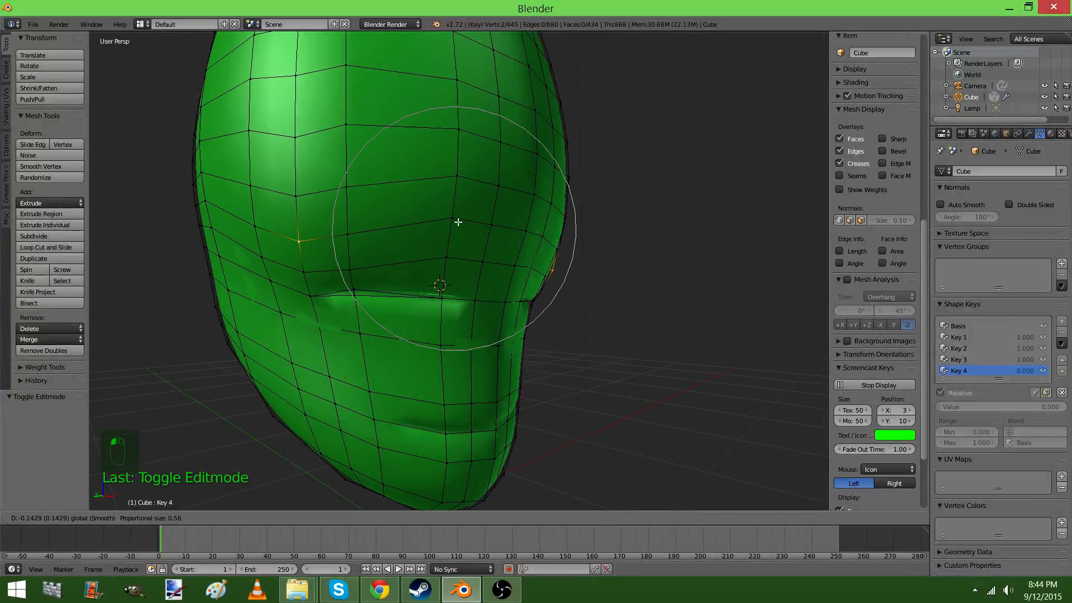
{"action": "left_click", "coordinate": [458, 222]}
{"action": "key", "text": "ctrl+z"}
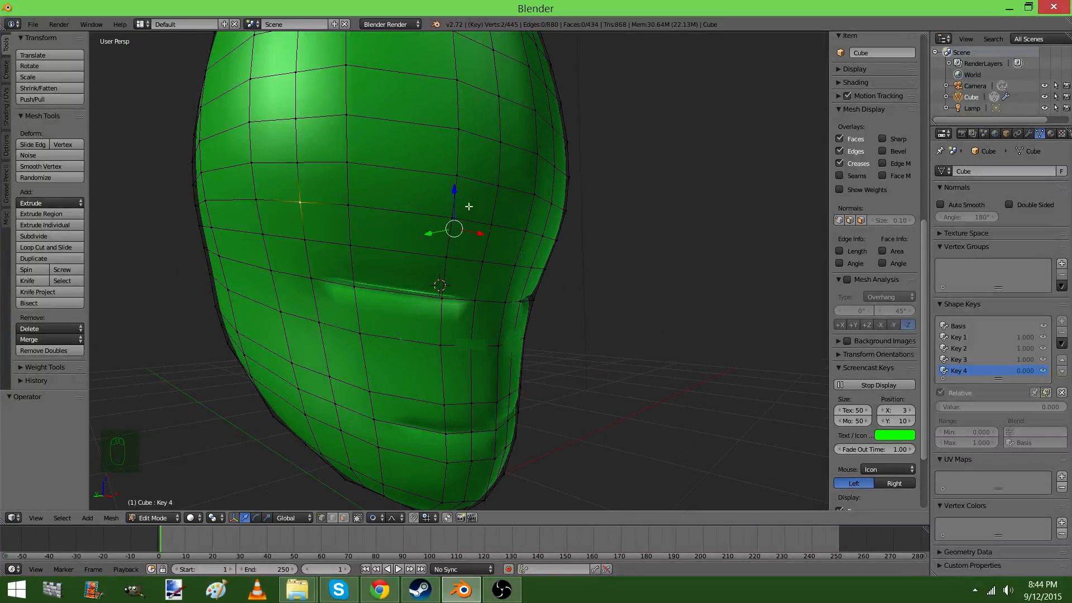
Lower the outer brow vertices by about 0.081 along Z and raise the inner brow vertices by about 0.092
{"action": "left_click_drag", "start_coordinate": [449, 193], "coordinate": [448, 211]}
{"action": "middle_click_drag", "start_coordinate": [523, 227], "coordinate": [467, 229]}
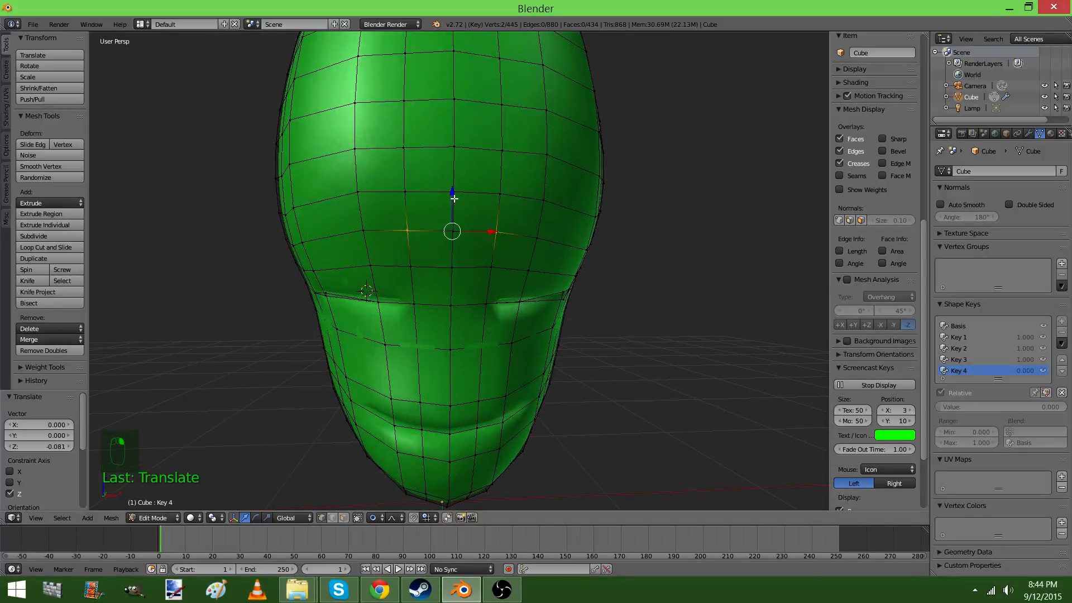
{"action": "left_click_drag", "start_coordinate": [454, 198], "coordinate": [450, 176]}
{"action": "middle_click_drag", "start_coordinate": [483, 189], "coordinate": [506, 218]}
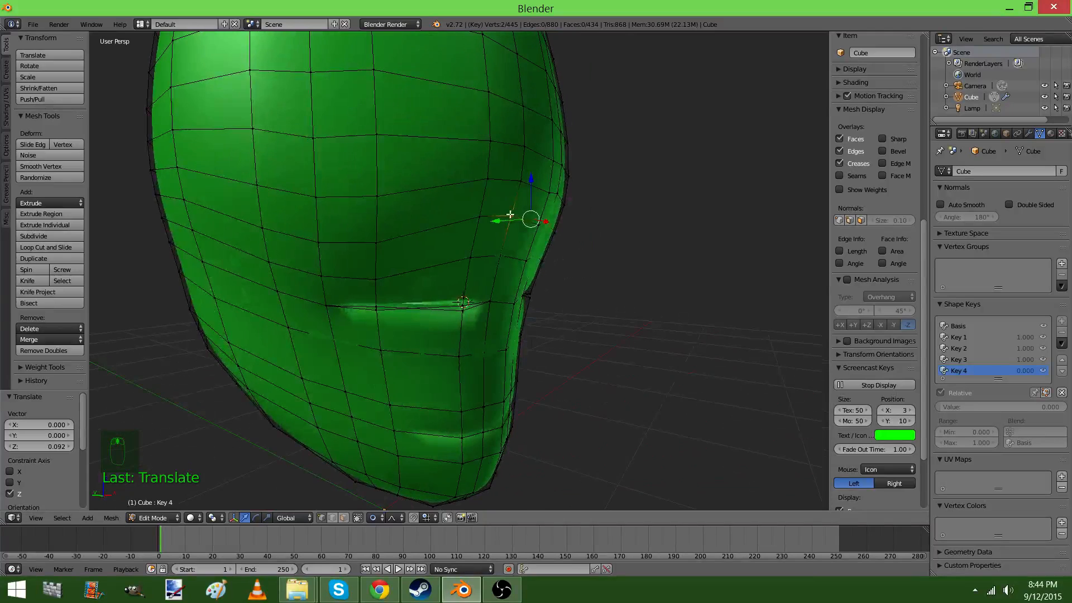
Move the inner brow vertices along Y and view the head in object mode
{"action": "left_click_drag", "start_coordinate": [497, 221], "coordinate": [527, 229]}
{"action": "key", "text": "Tab"}
{"action": "middle_click_drag", "start_coordinate": [529, 265], "coordinate": [508, 262]}
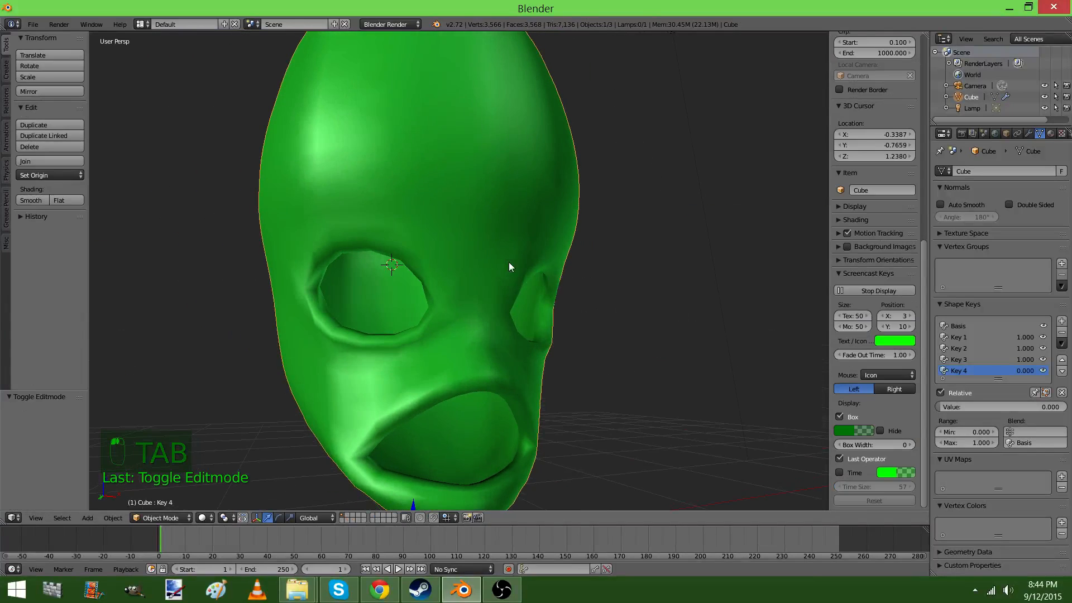
Set Key 4's value to 1.000 and snap the 3D cursor to the scene center
{"action": "left_click_drag", "start_coordinate": [954, 410], "coordinate": [1064, 410]}
{"action": "middle_click_drag", "start_coordinate": [658, 341], "coordinate": [455, 342]}
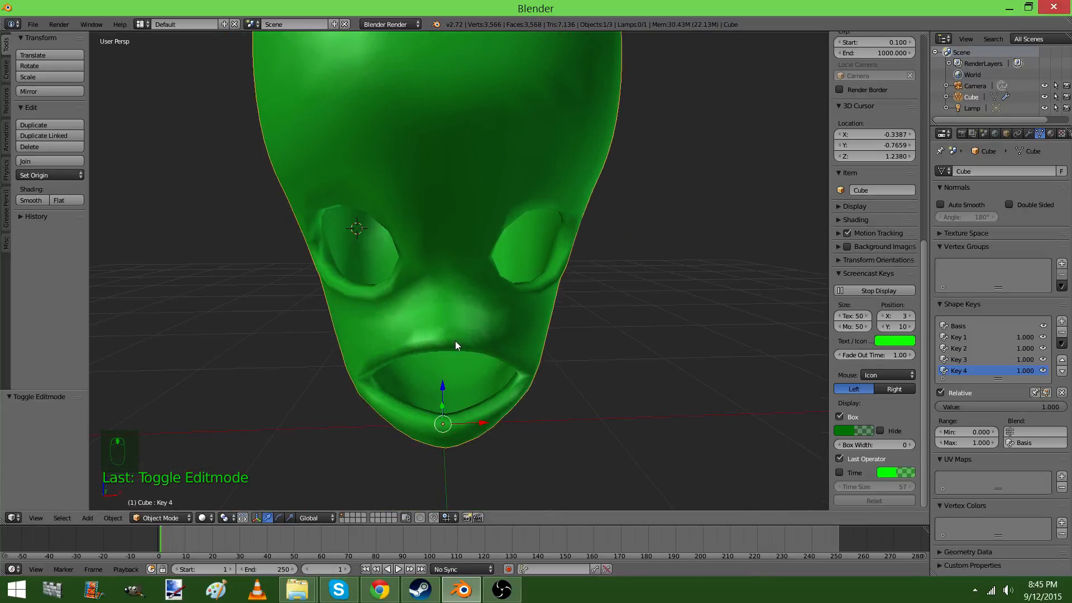
{"action": "key", "text": "shift+s"}
{"action": "left_click", "coordinate": [440, 342]}
Add a UV sphere at the 3D cursor and shade it smooth
{"action": "key", "text": "shift+a"}
{"action": "mouse_move", "coordinate": [441, 342]}
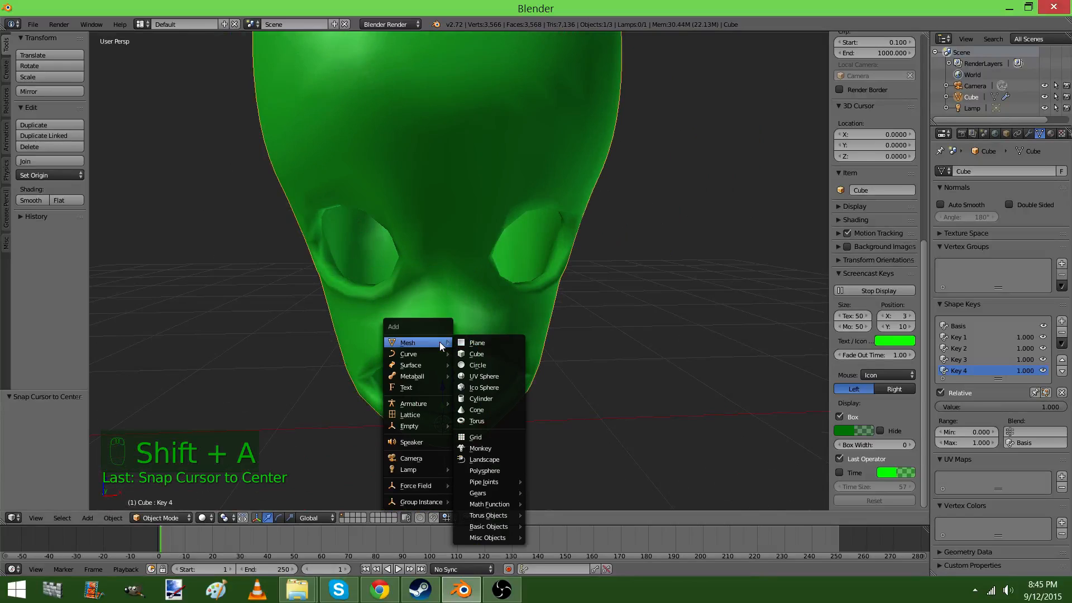
{"action": "left_click", "coordinate": [478, 376]}
{"action": "key", "text": "space"}
{"action": "left_click", "coordinate": [515, 385]}
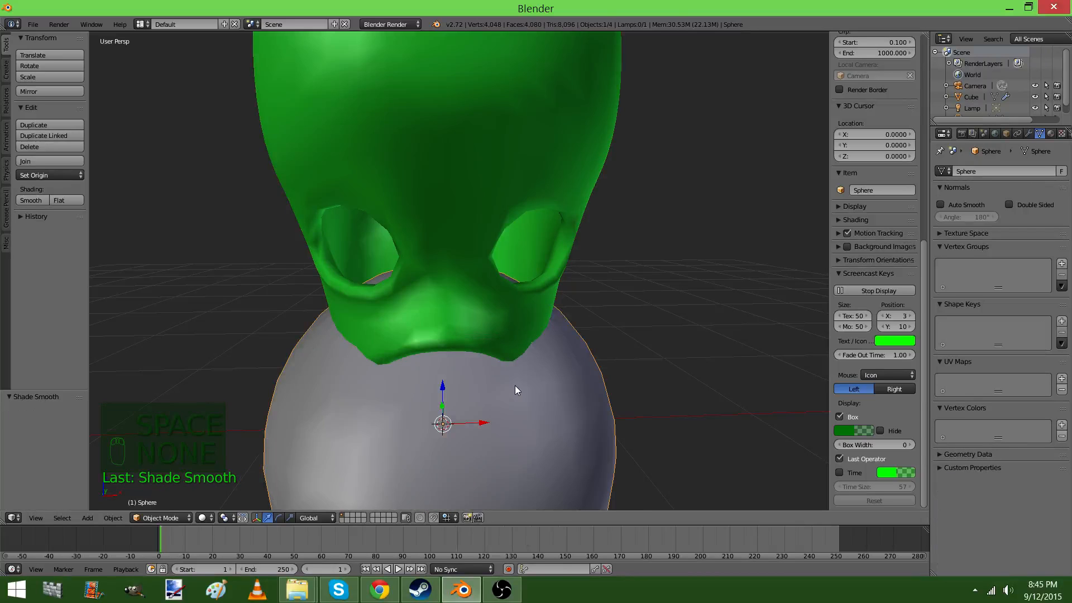
Rotate the sphere by -90° in the right orthographic wireframe view
{"action": "key", "text": "KP_3"}
{"action": "key", "text": "KP_5"}
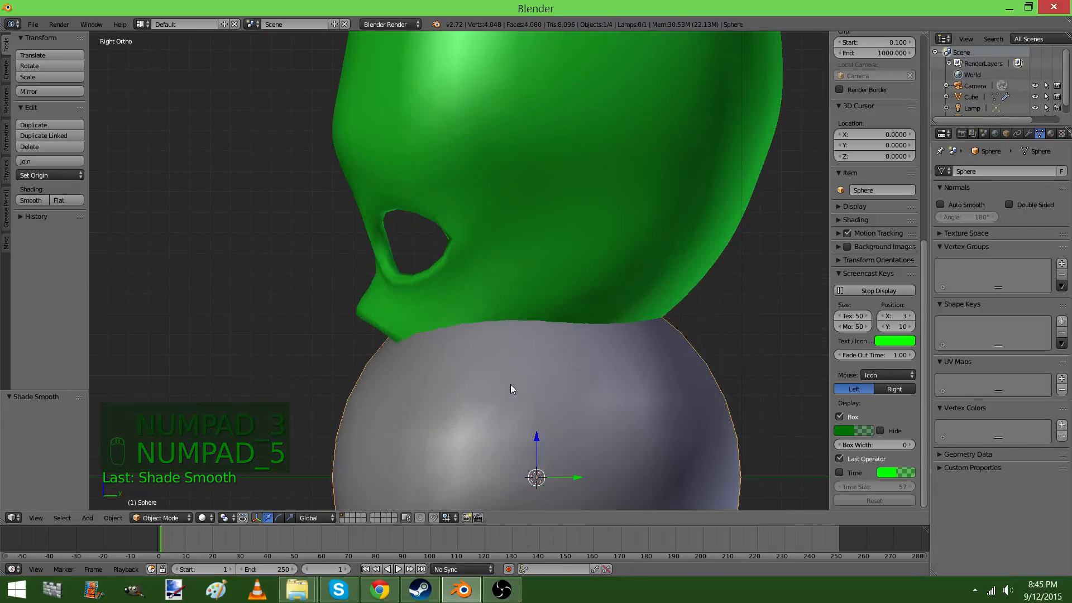
{"action": "key", "text": "z"}
{"action": "key", "text": "r"}
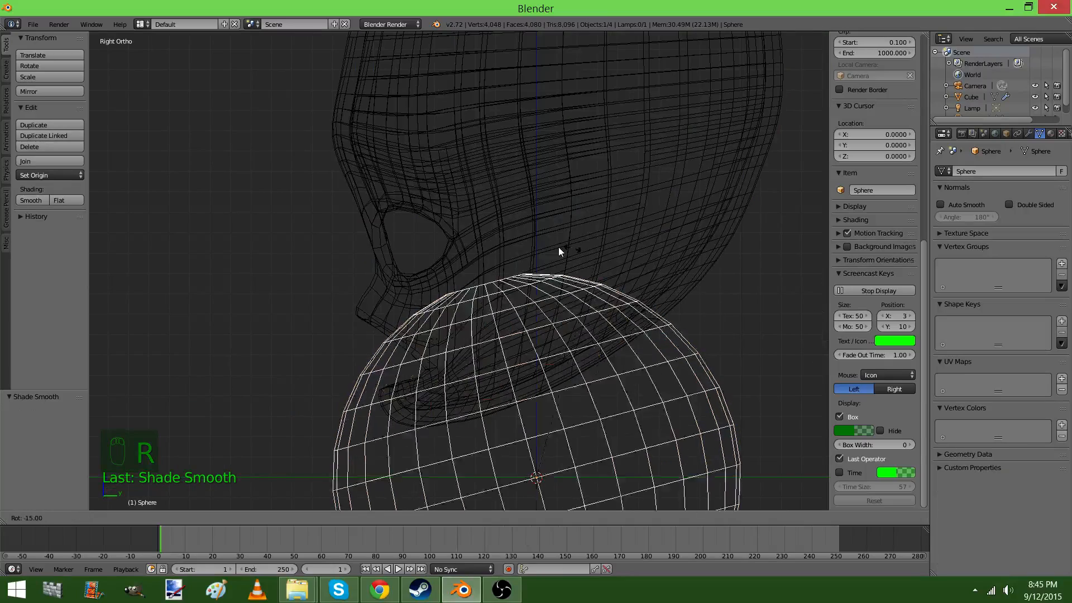
{"action": "left_click", "coordinate": [380, 391]}
Scale the sphere down to eyeball size and move it into the eye opening in the side view
{"action": "key", "text": "g"}
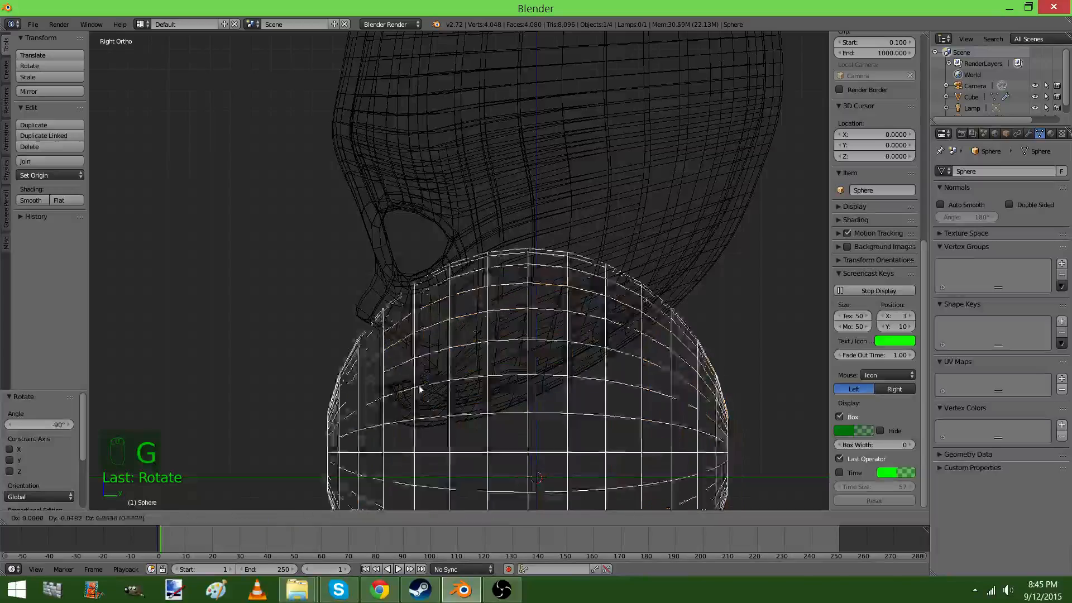
{"action": "left_click", "coordinate": [412, 197]}
{"action": "key", "text": "s"}
{"action": "left_click", "coordinate": [522, 223]}
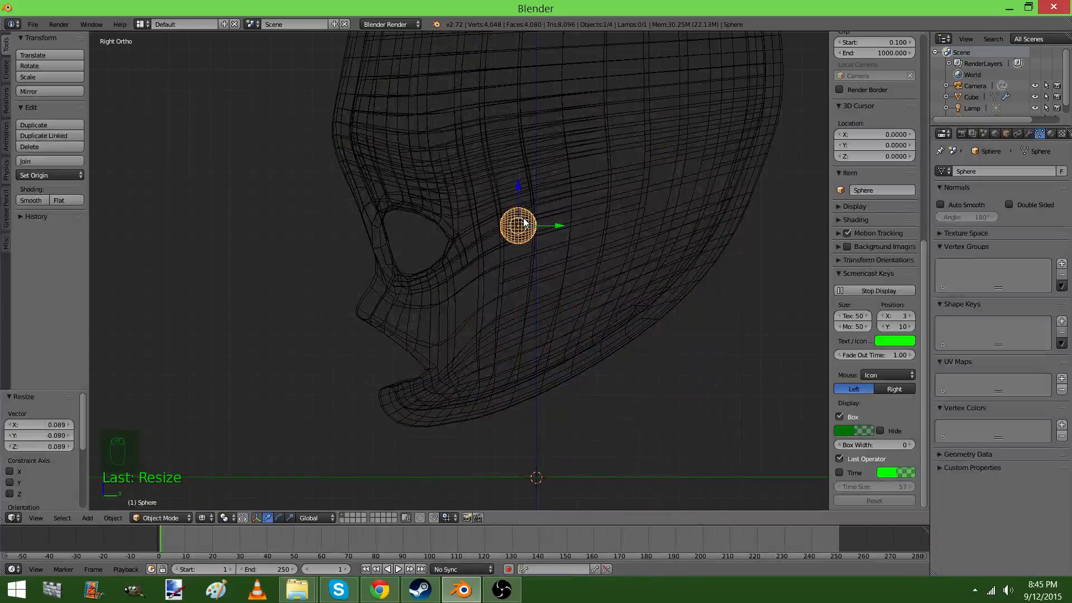
{"action": "key", "text": "s"}
{"action": "left_click", "coordinate": [586, 240]}
{"action": "key", "text": "g"}
{"action": "left_click", "coordinate": [494, 247]}
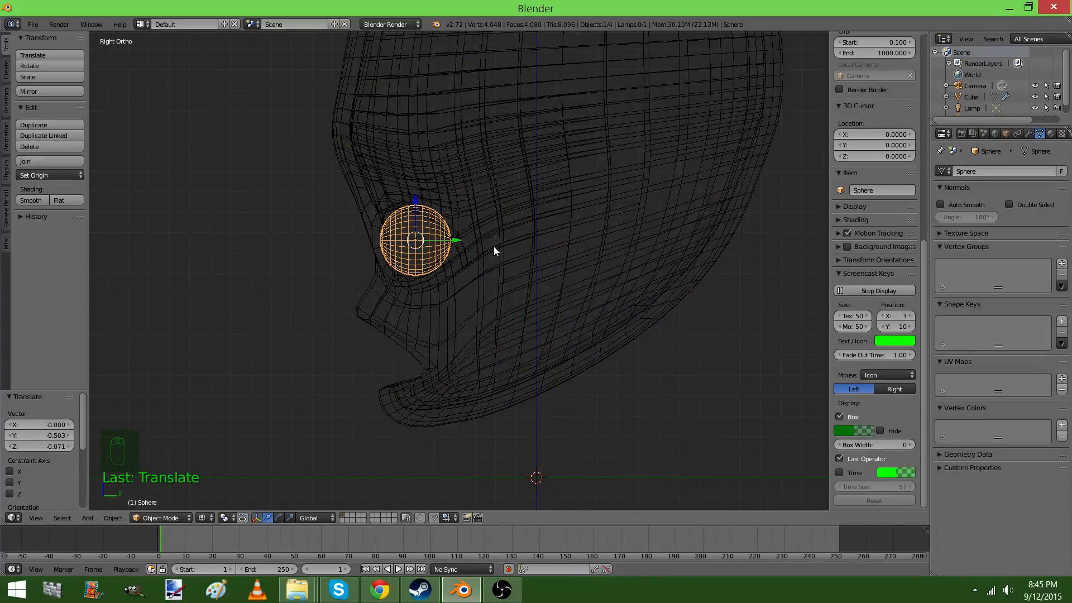
Show the front view in solid shading and add a Mirror modifier to the sphere in edit mode
{"action": "key", "text": "KP_1"}
{"action": "key", "text": "z"}
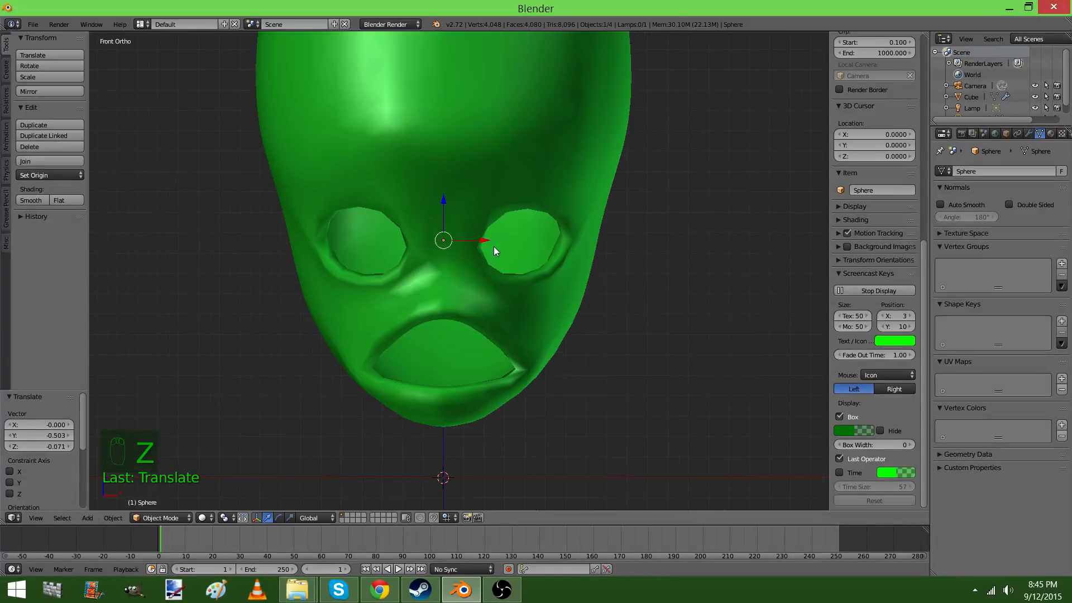
{"action": "scroll", "coordinate": [428, 344], "scroll_direction": "up", "scroll_amount": 3}
{"action": "key", "text": "Tab"}
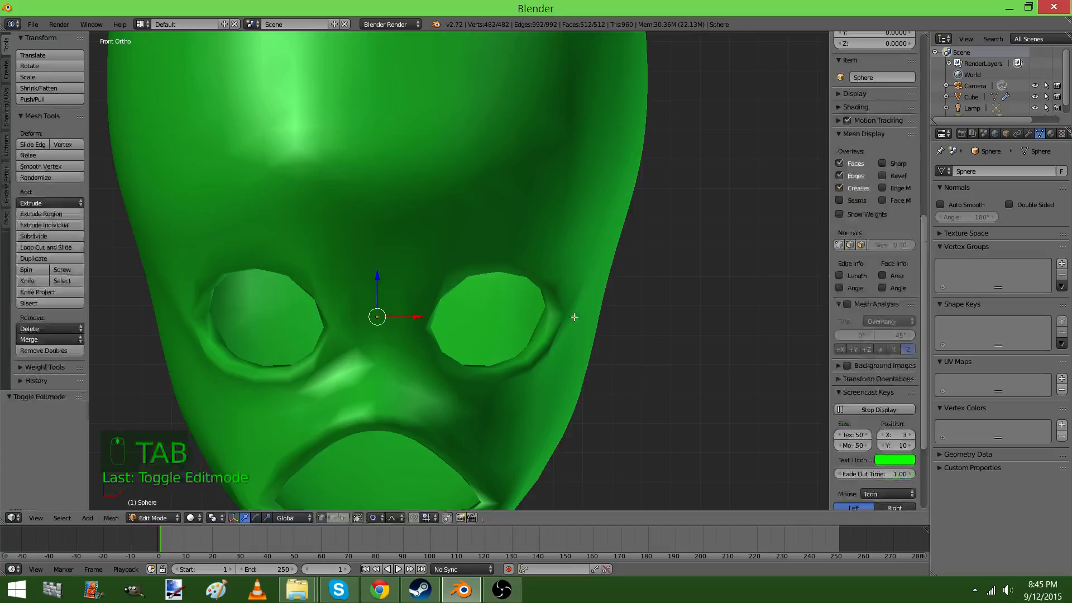
{"action": "left_click", "coordinate": [1029, 134]}
{"action": "left_click", "coordinate": [1012, 170]}
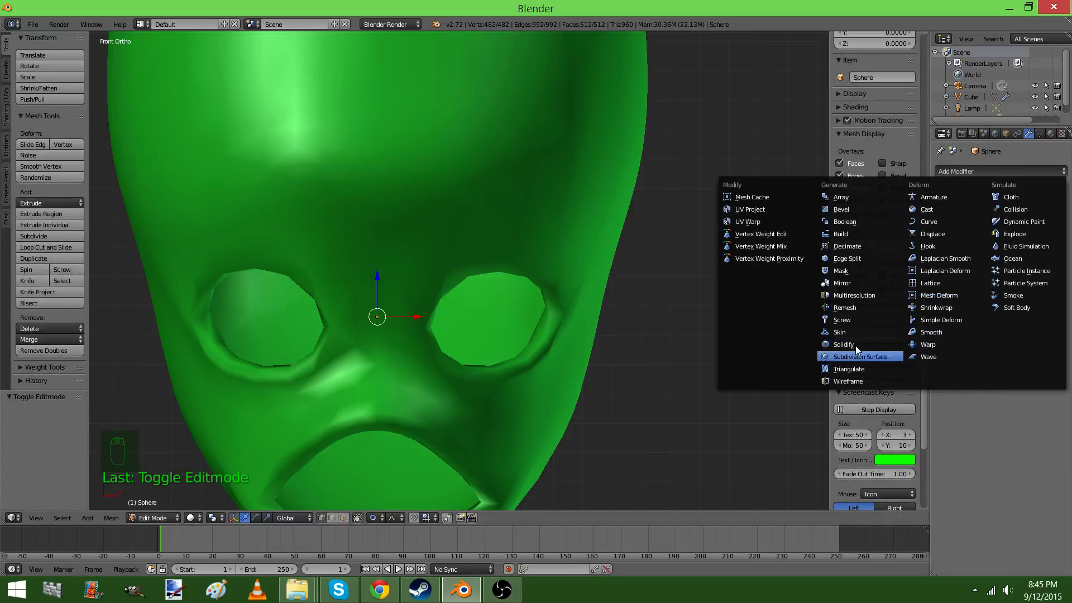
{"action": "left_click", "coordinate": [843, 284]}
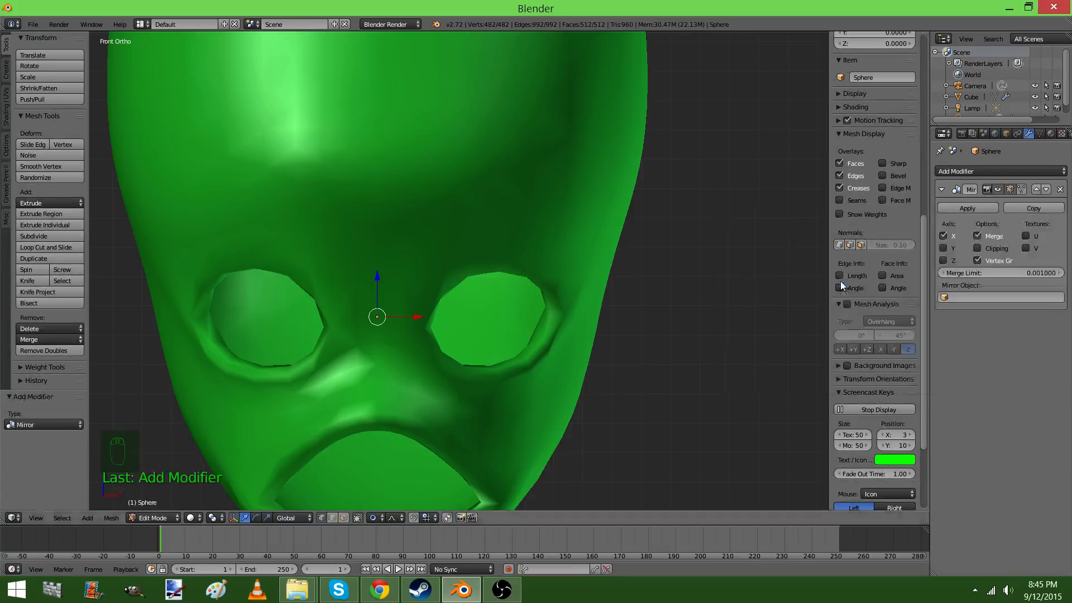
Move the sphere's mesh along X into one eye socket and scale it to fill the opening
{"action": "left_click_drag", "start_coordinate": [404, 318], "coordinate": [507, 318]}
{"action": "key", "text": "s"}
{"action": "left_click", "coordinate": [545, 325]}
{"action": "key", "text": "Tab"}
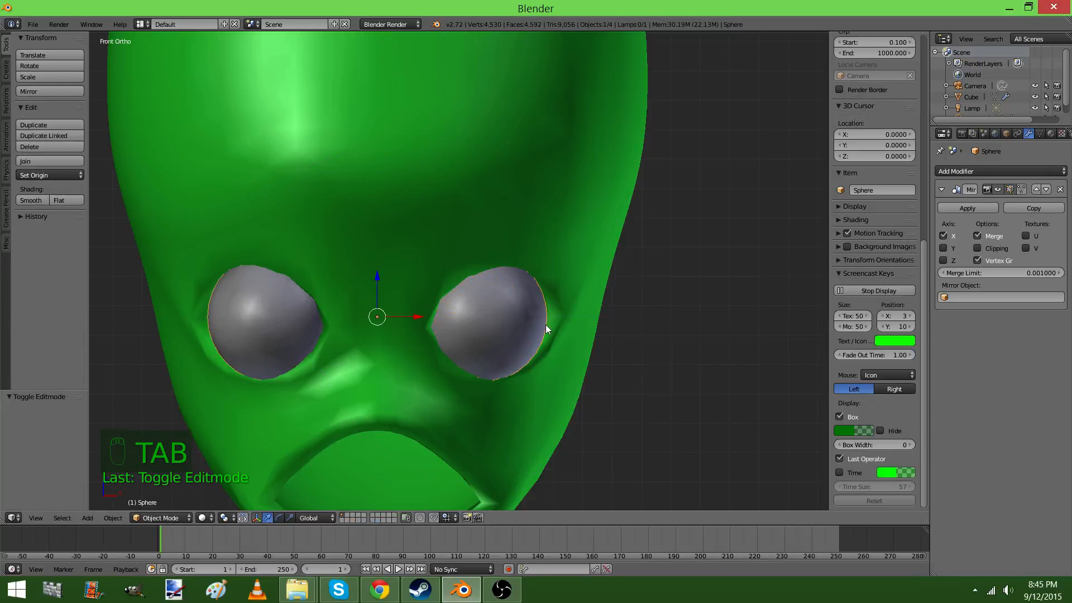
Resize the eyeball mesh in edit mode and move it 0.118 along Y, back into the socket
{"action": "key", "text": "KP_5"}
{"action": "key", "text": "KP_Decimal"}
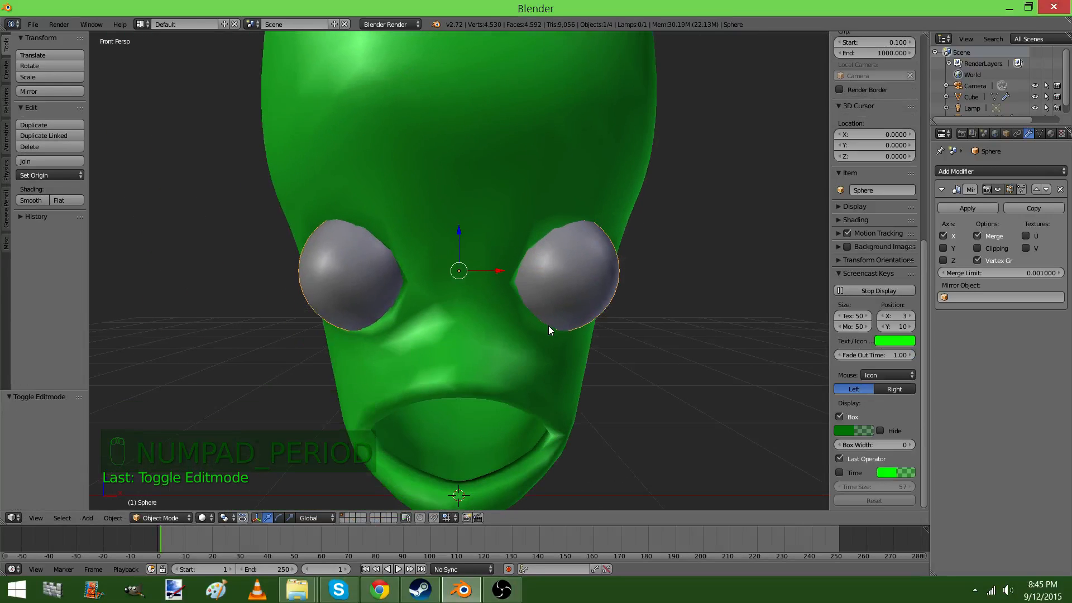
{"action": "middle_click_drag", "start_coordinate": [549, 327], "coordinate": [536, 263]}
{"action": "key", "text": "Tab"}
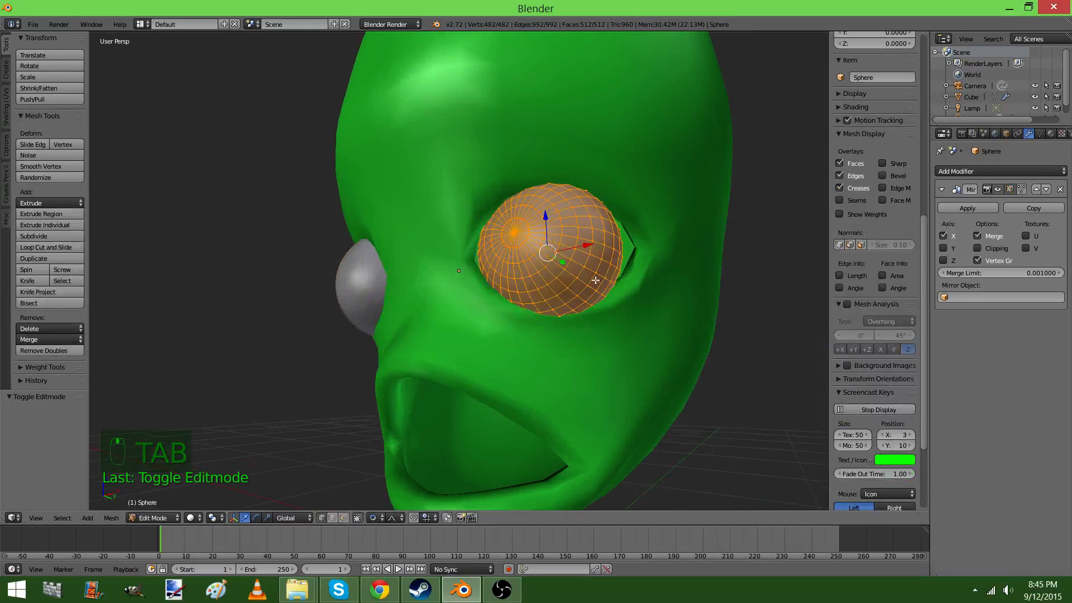
{"action": "key", "text": "s"}
{"action": "left_click", "coordinate": [622, 279]}
{"action": "mouse_move", "coordinate": [622, 279]}
{"action": "middle_mouse_down"}
{"action": "mouse_move", "coordinate": [567, 271]}
{"action": "mouse_move", "coordinate": [550, 235]}
{"action": "mouse_move", "coordinate": [674, 249]}
{"action": "mouse_move", "coordinate": [623, 271]}
{"action": "middle_mouse_up"}
{"action": "key", "text": "g"}
{"action": "key", "text": "y"}
{"action": "left_click", "coordinate": [575, 256]}
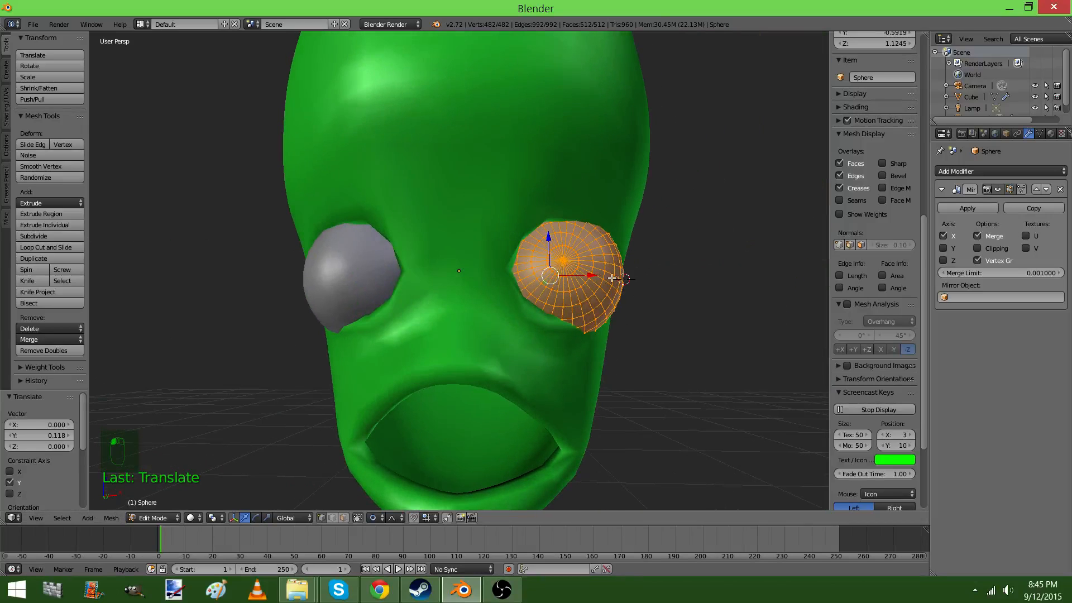
Move the eyeball mesh about -0.039 along X and fine-tune its fit in the socket, then return to object mode
{"action": "left_click_drag", "start_coordinate": [597, 275], "coordinate": [581, 272]}
{"action": "middle_click_drag", "start_coordinate": [580, 273], "coordinate": [507, 247]}
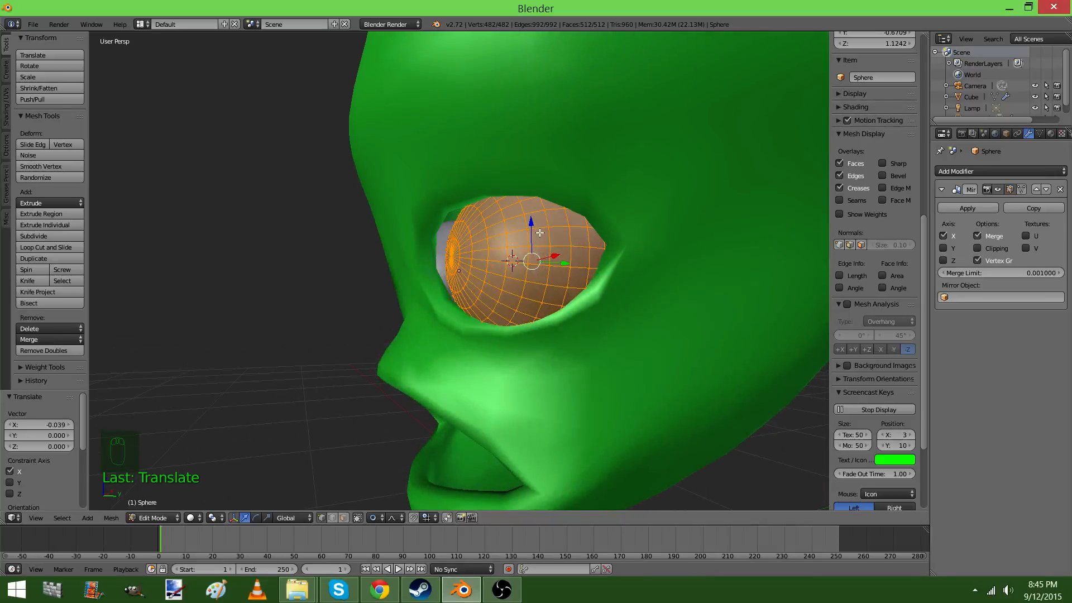
{"action": "left_click_drag", "start_coordinate": [533, 223], "coordinate": [531, 219]}
{"action": "middle_click_drag", "start_coordinate": [532, 219], "coordinate": [651, 251]}
{"action": "left_click_drag", "start_coordinate": [593, 263], "coordinate": [584, 263]}
{"action": "key", "text": "Tab"}
{"action": "middle_click_drag", "start_coordinate": [586, 266], "coordinate": [642, 283]}
{"action": "key", "text": "Tab"}
{"action": "key", "text": "Tab"}
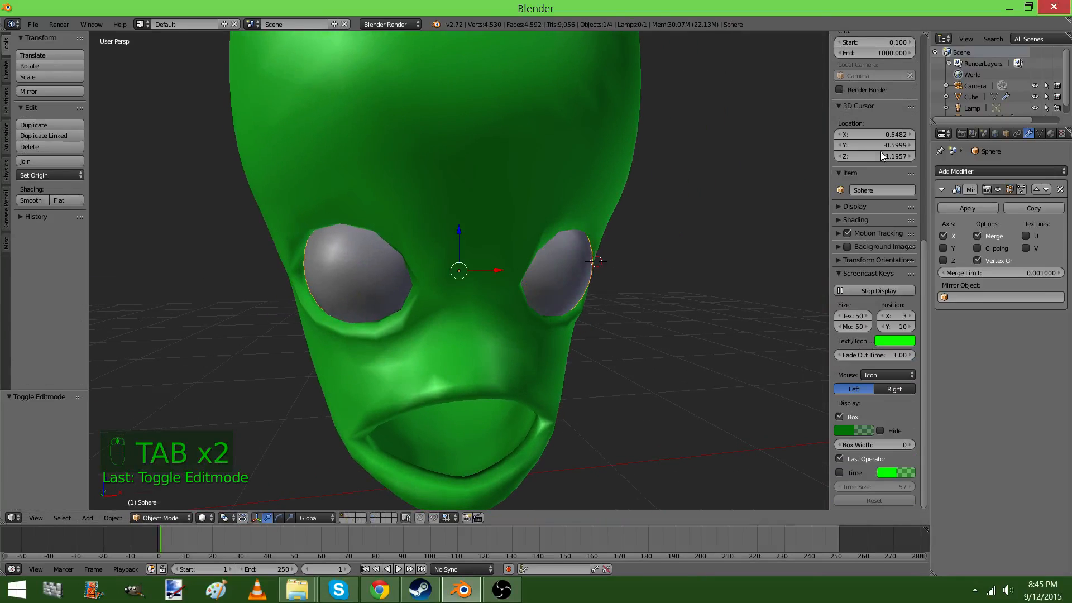
Give the eyeballs a new material with a yellow diffuse color
{"action": "left_click", "coordinate": [1051, 134]}
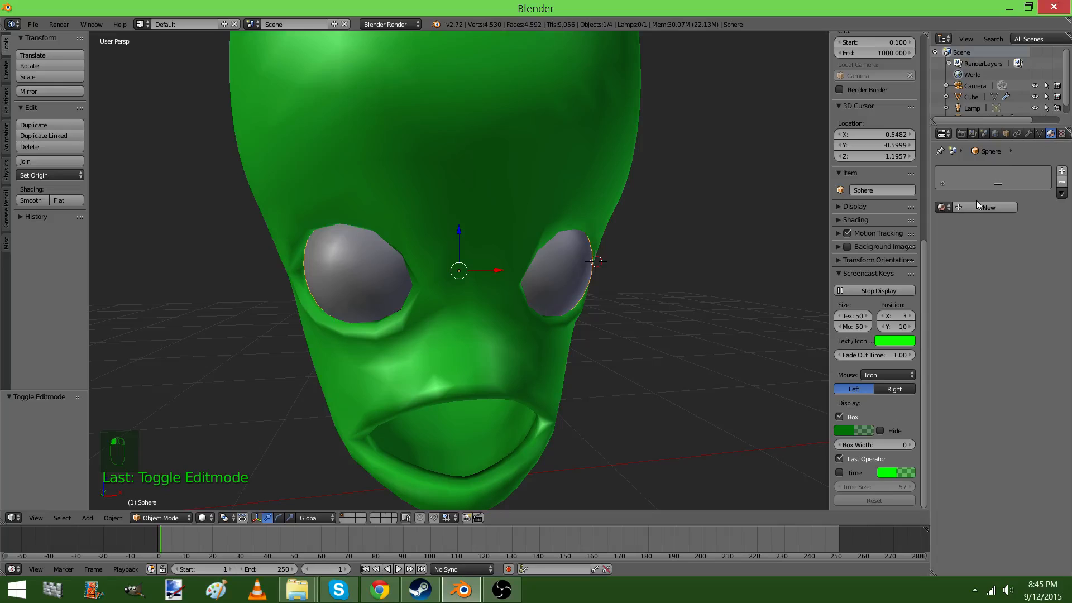
{"action": "left_click", "coordinate": [976, 205]}
{"action": "key", "text": "Tab"}
{"action": "key", "text": "Tab"}
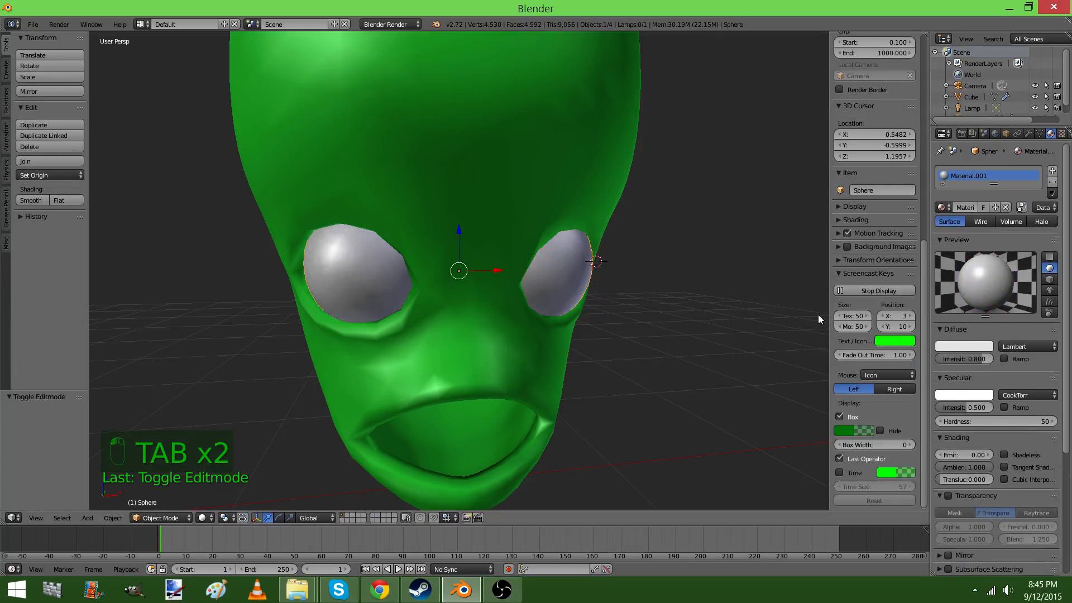
{"action": "left_click", "coordinate": [964, 343]}
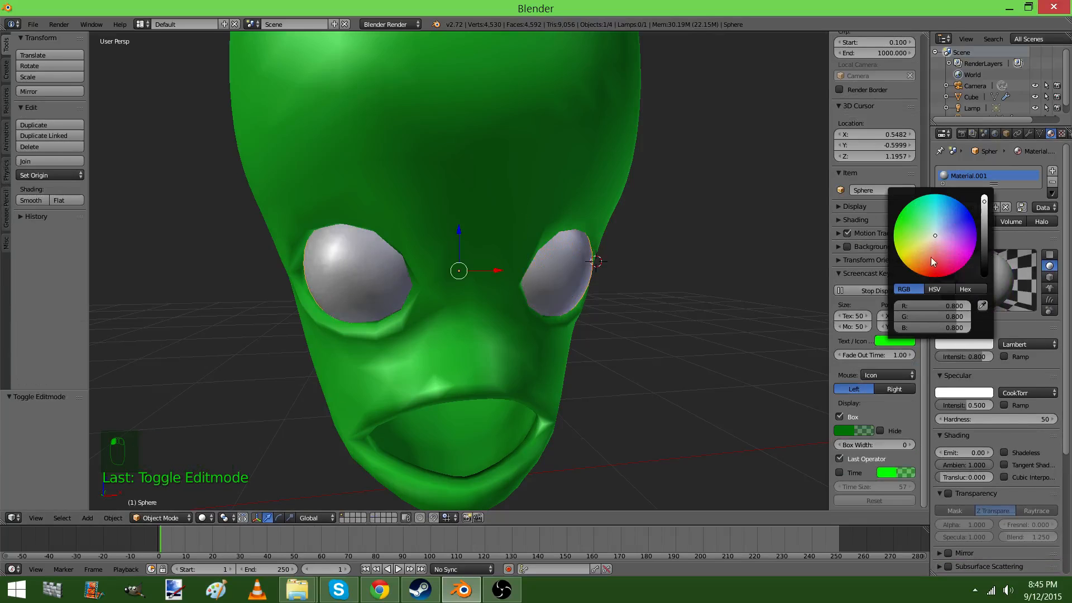
{"action": "left_click_drag", "start_coordinate": [931, 257], "coordinate": [898, 254]}
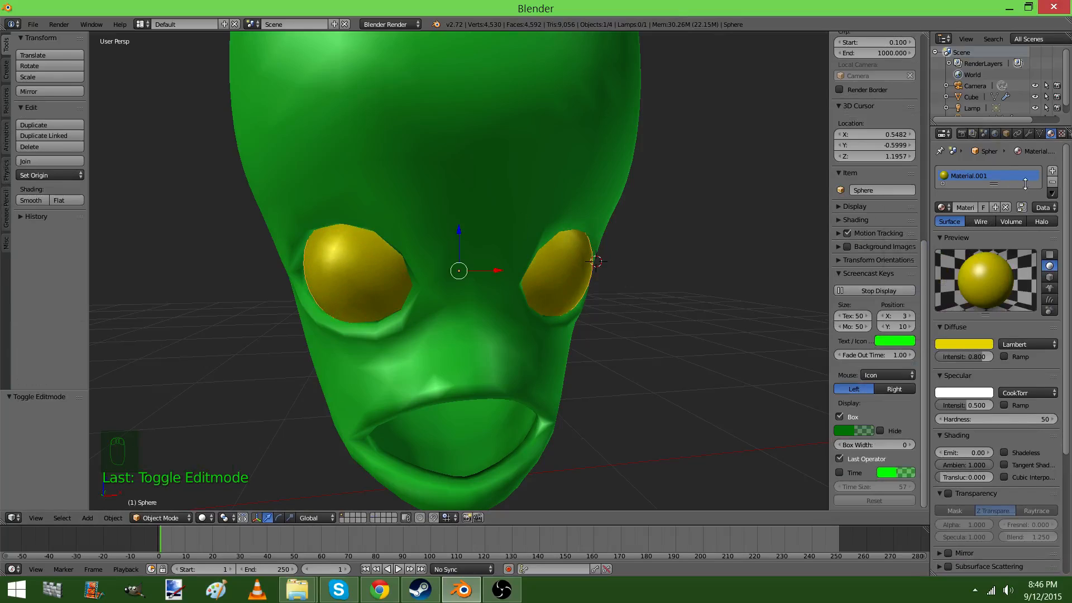
Add a second material slot with a new magenta material to the eyeballs
{"action": "left_click", "coordinate": [1052, 172]}
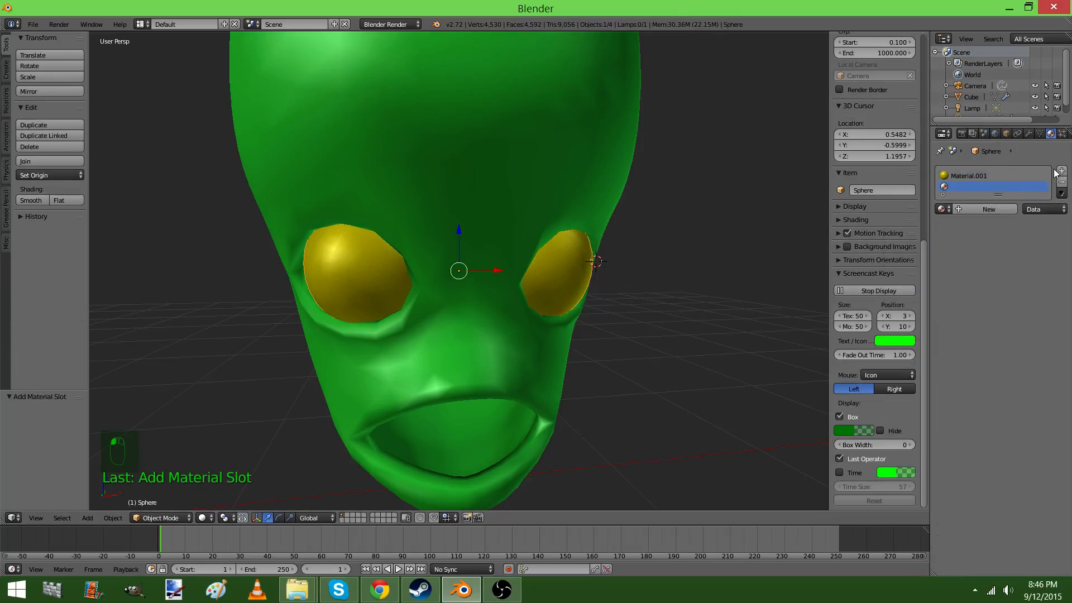
{"action": "left_click", "coordinate": [987, 209]}
{"action": "left_click", "coordinate": [972, 349]}
{"action": "left_click_drag", "start_coordinate": [950, 316], "coordinate": [860, 310]}
Select the faces around the eyeball's front pole and assign the magenta material to them as a pupil
{"action": "key", "text": "Tab"}
{"action": "scroll", "coordinate": [580, 371], "scroll_direction": "up", "scroll_amount": 6}
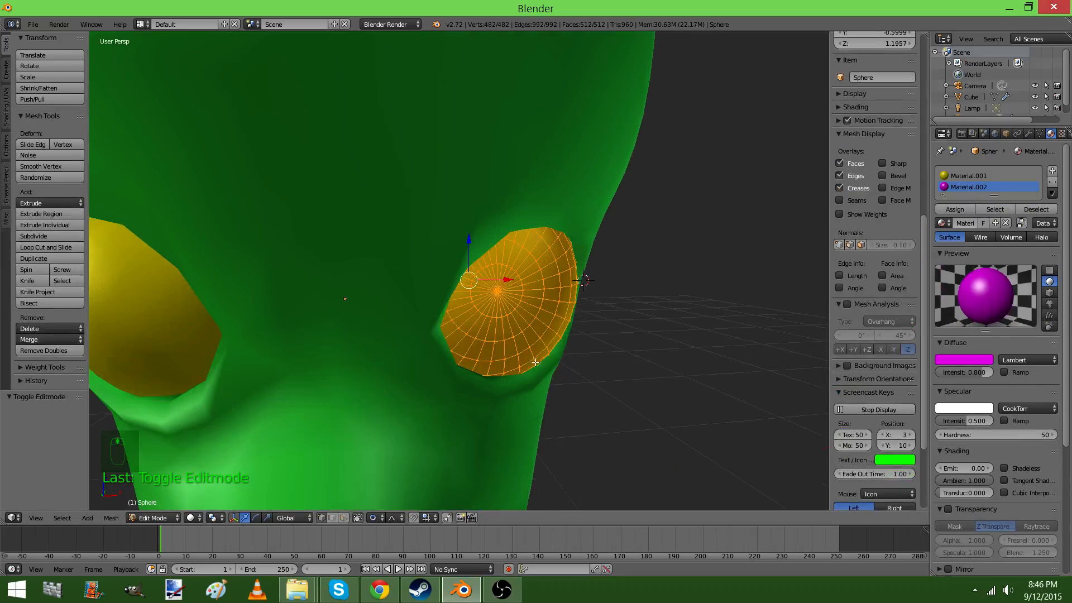
{"action": "right_click", "coordinate": [485, 289]}
{"action": "key", "text": "c"}
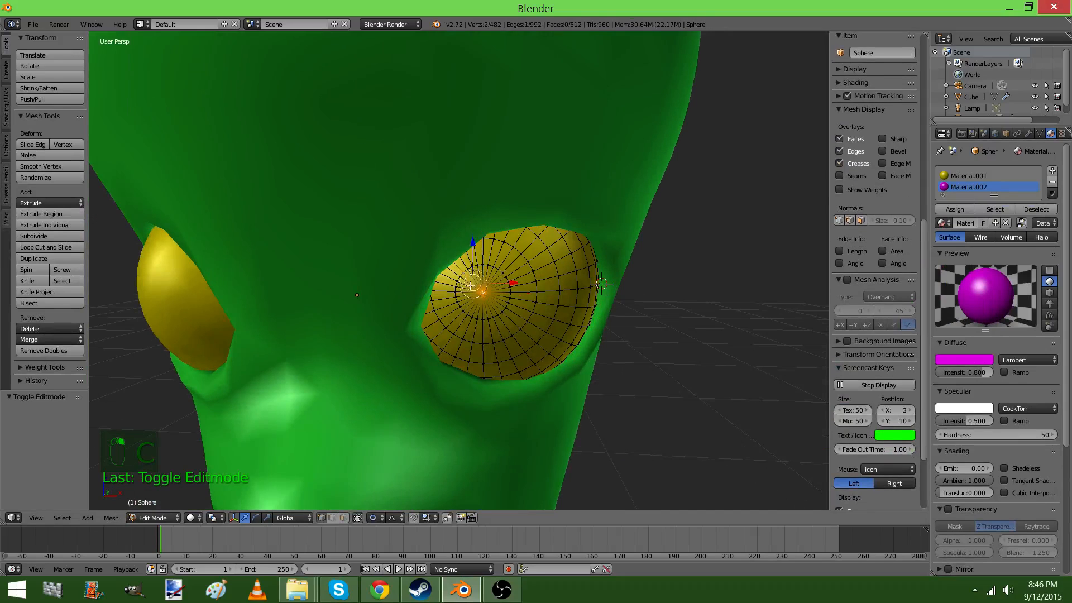
{"action": "mouse_move", "coordinate": [471, 285]}
{"action": "left_mouse_down"}
{"action": "mouse_move", "coordinate": [469, 258]}
{"action": "mouse_move", "coordinate": [480, 258]}
{"action": "mouse_move", "coordinate": [472, 277]}
{"action": "left_mouse_up"}
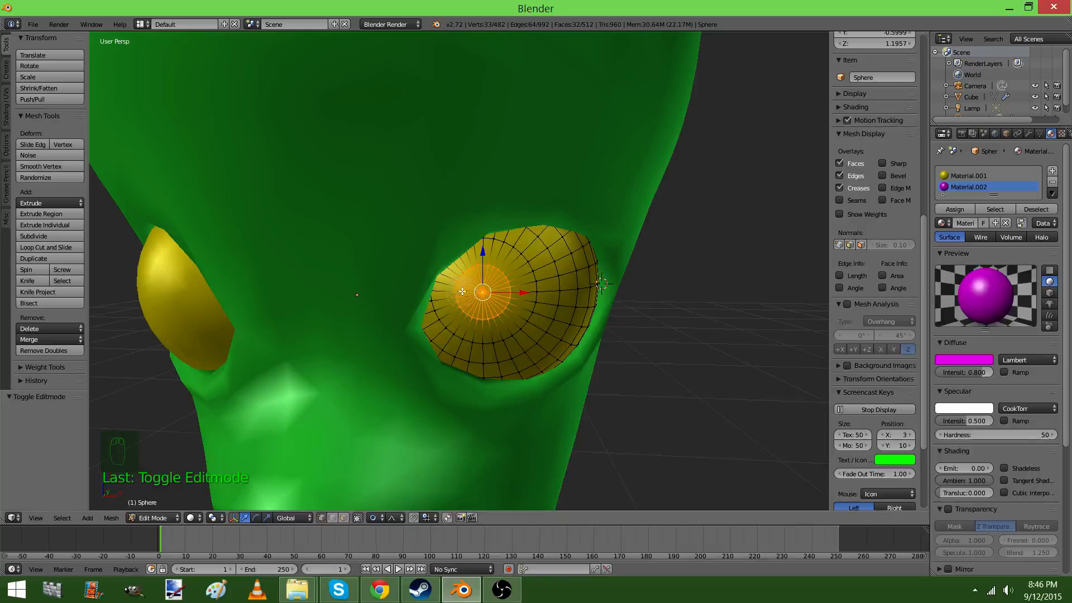
{"action": "left_click", "coordinate": [955, 209]}
{"action": "key", "text": "Tab"}
{"action": "scroll", "coordinate": [543, 325], "scroll_direction": "down", "scroll_amount": 5}
{"action": "scroll", "coordinate": [540, 324], "scroll_direction": "up", "scroll_amount": 4}
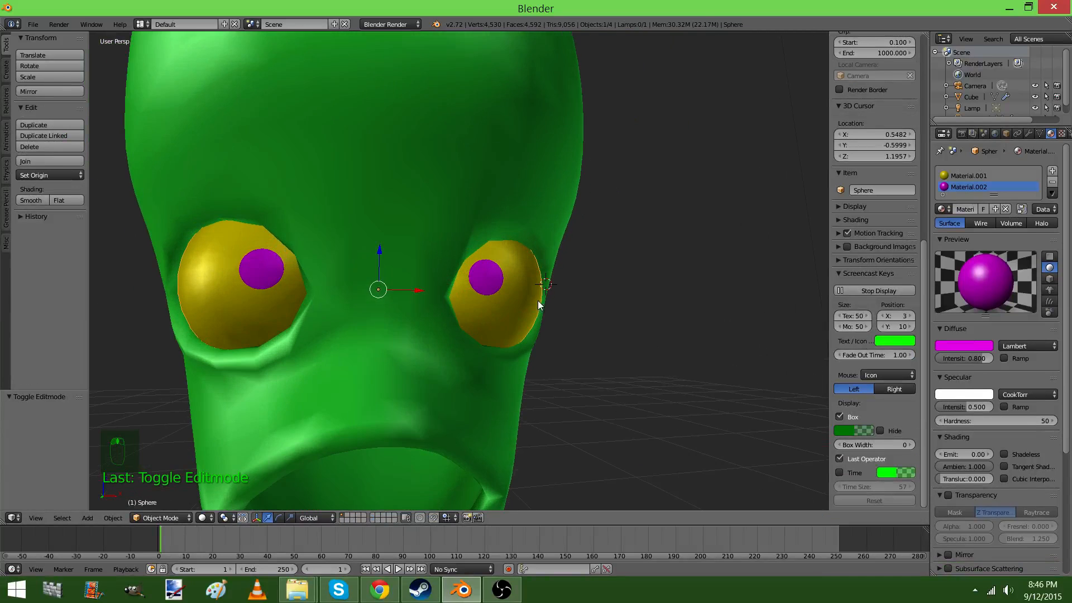
Select the whole eyeball mesh and trackball-rotate it so the pupils point outward and slightly up
{"action": "middle_click_drag", "start_coordinate": [539, 304], "coordinate": [354, 387]}
{"action": "scroll", "coordinate": [442, 248], "scroll_direction": "up", "scroll_amount": 3}
{"action": "key", "text": "Tab"}
{"action": "key", "text": "a"}
{"action": "key", "text": "a"}
{"action": "key", "text": "a"}
{"action": "key", "text": "a"}
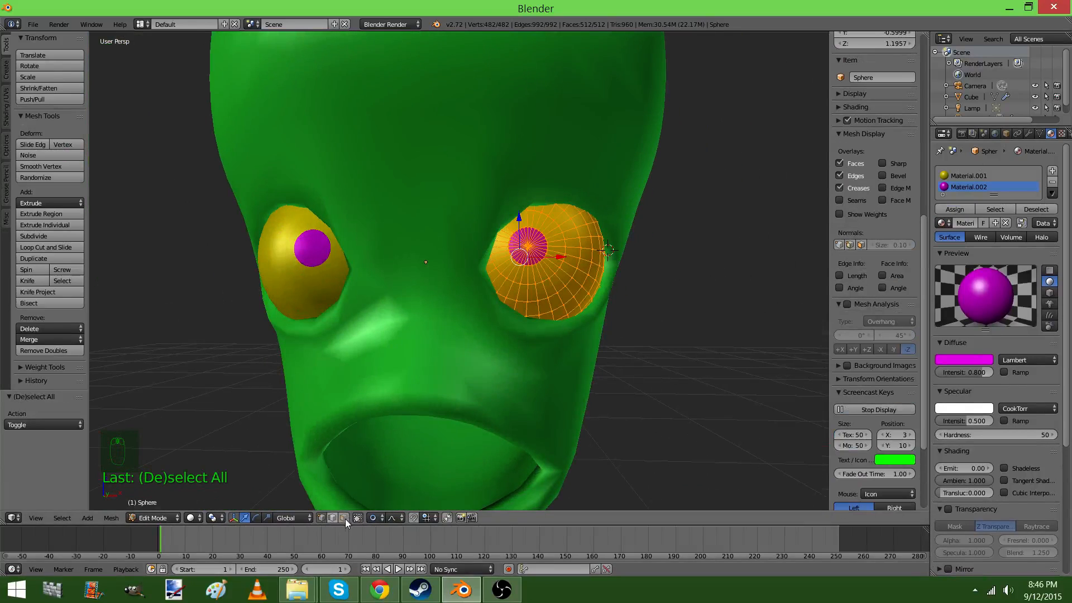
{"action": "left_click", "coordinate": [255, 518]}
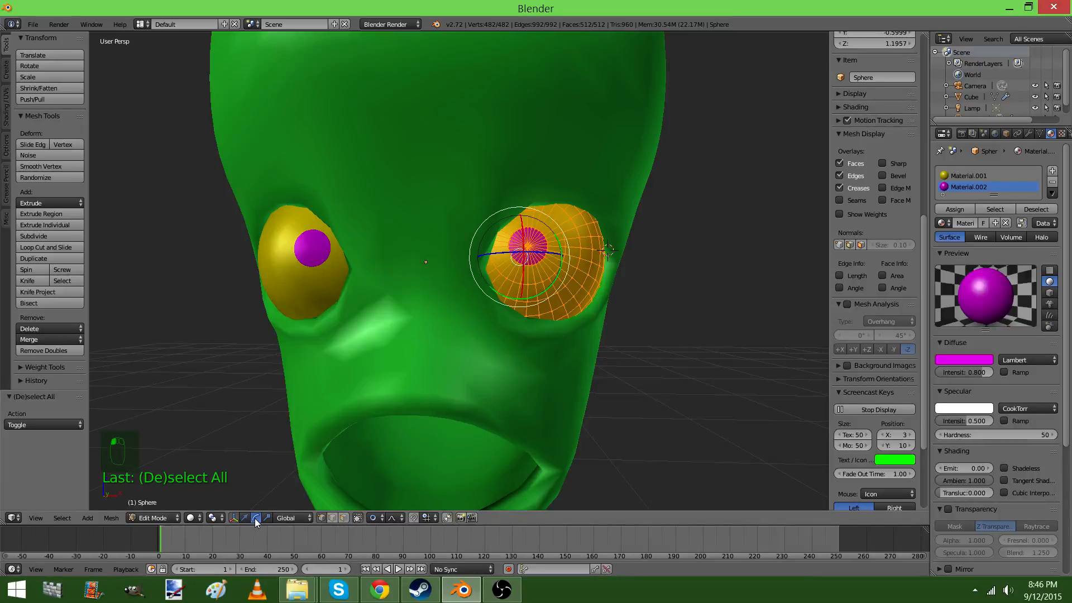
{"action": "middle_click_drag", "start_coordinate": [424, 313], "coordinate": [524, 263]}
{"action": "key", "text": "r"}
{"action": "key", "text": "r"}
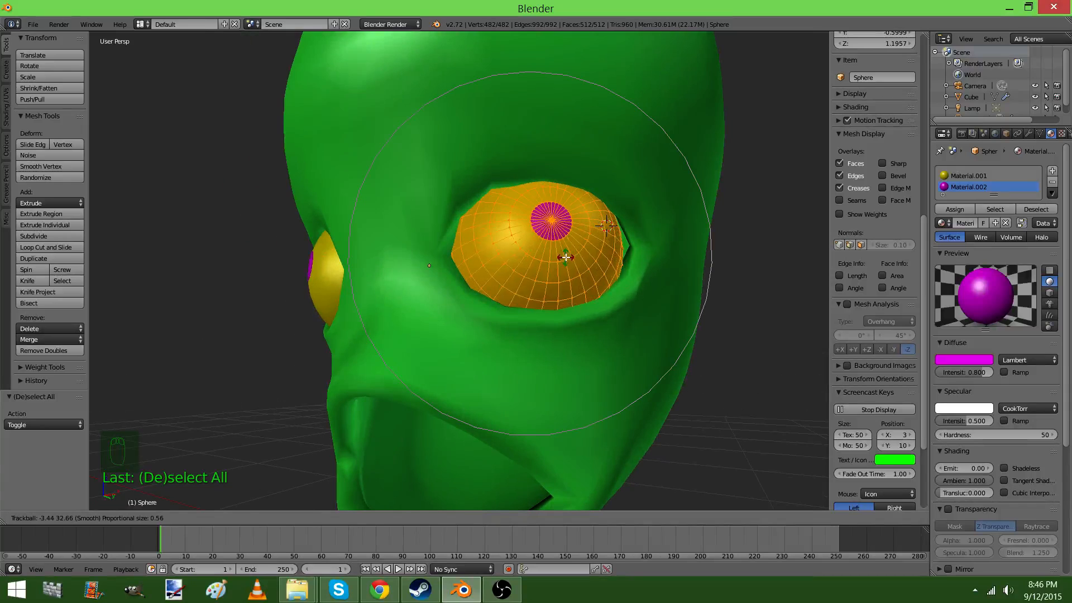
{"action": "left_click", "coordinate": [567, 259]}
{"action": "scroll", "coordinate": [557, 291], "scroll_direction": "down", "scroll_amount": 2}
{"action": "key", "text": "Tab"}
{"action": "middle_click_drag", "start_coordinate": [554, 301], "coordinate": [531, 276]}
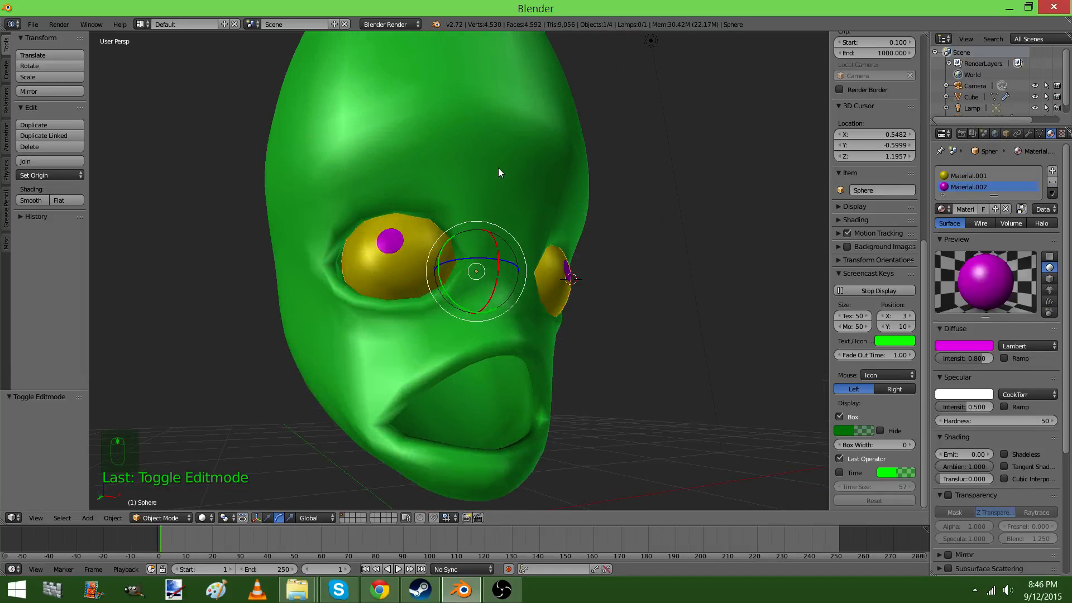
Select the head and set its Key 4 shape key value to 0.000
{"action": "right_click", "coordinate": [498, 173]}
{"action": "left_click", "coordinate": [1040, 134]}
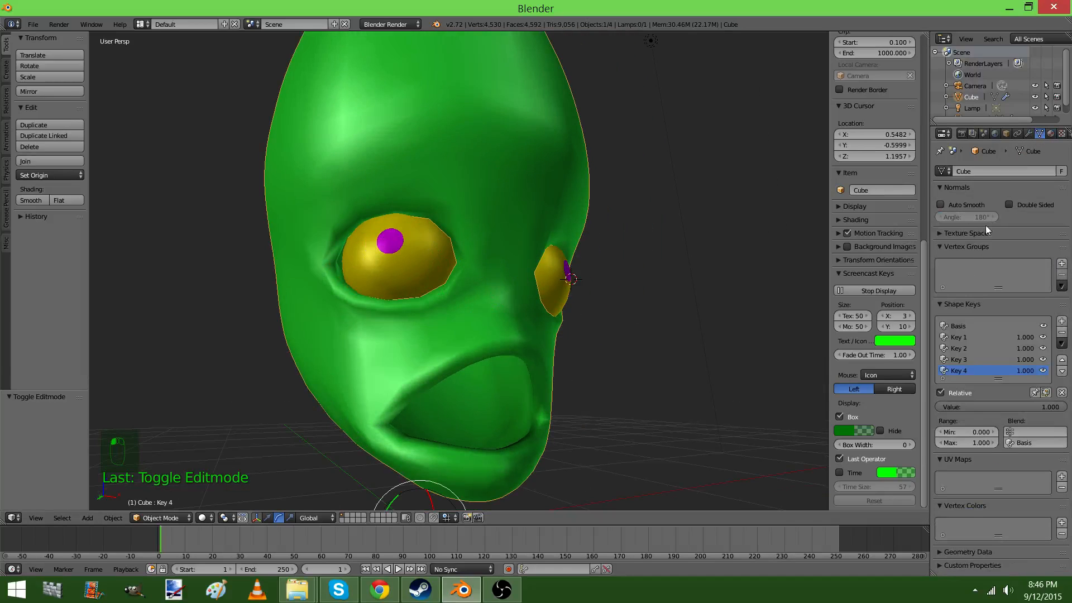
{"action": "left_click_drag", "start_coordinate": [999, 408], "coordinate": [866, 409]}
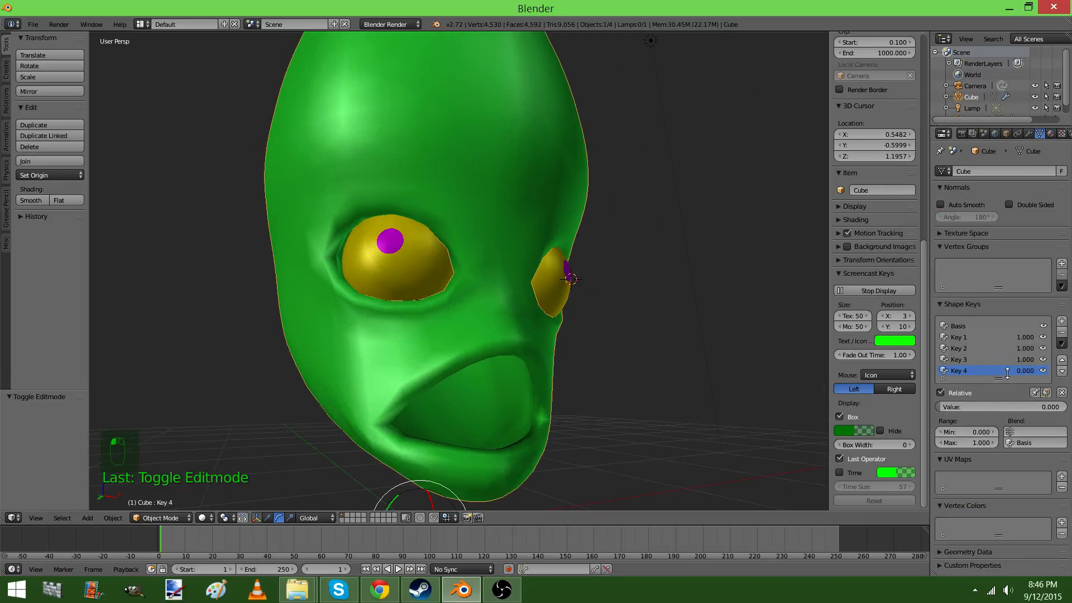
Add a fifth shape key from Basis and open the head mesh in edit mode at the brow area
{"action": "left_click", "coordinate": [972, 327]}
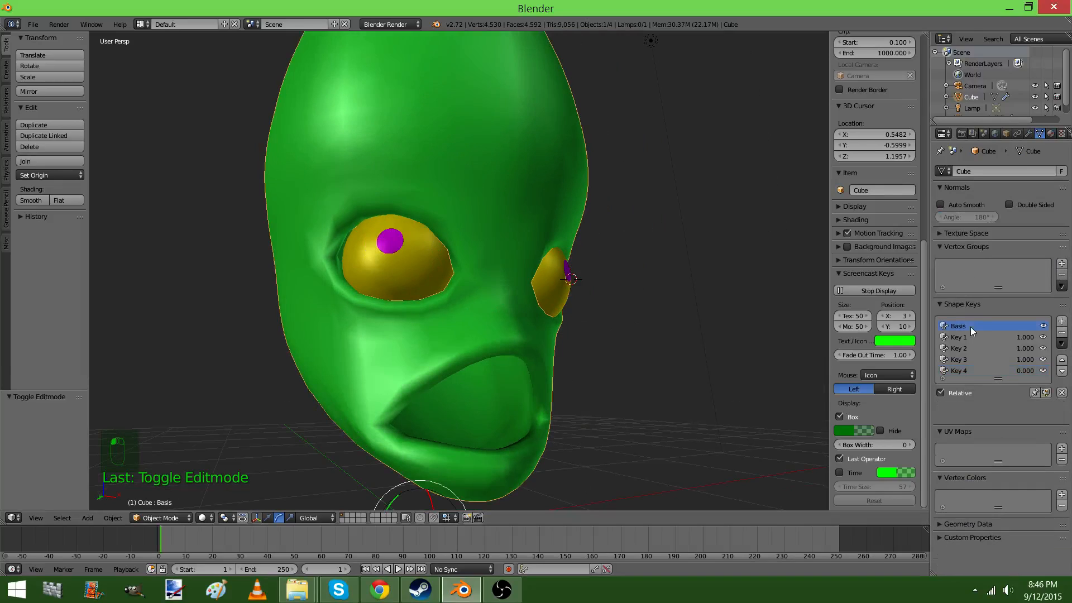
{"action": "left_click", "coordinate": [1061, 324]}
{"action": "key", "text": "Tab"}
{"action": "middle_click_drag", "start_coordinate": [624, 335], "coordinate": [599, 336]}
{"action": "middle_click_drag", "start_coordinate": [459, 244], "coordinate": [457, 275]}
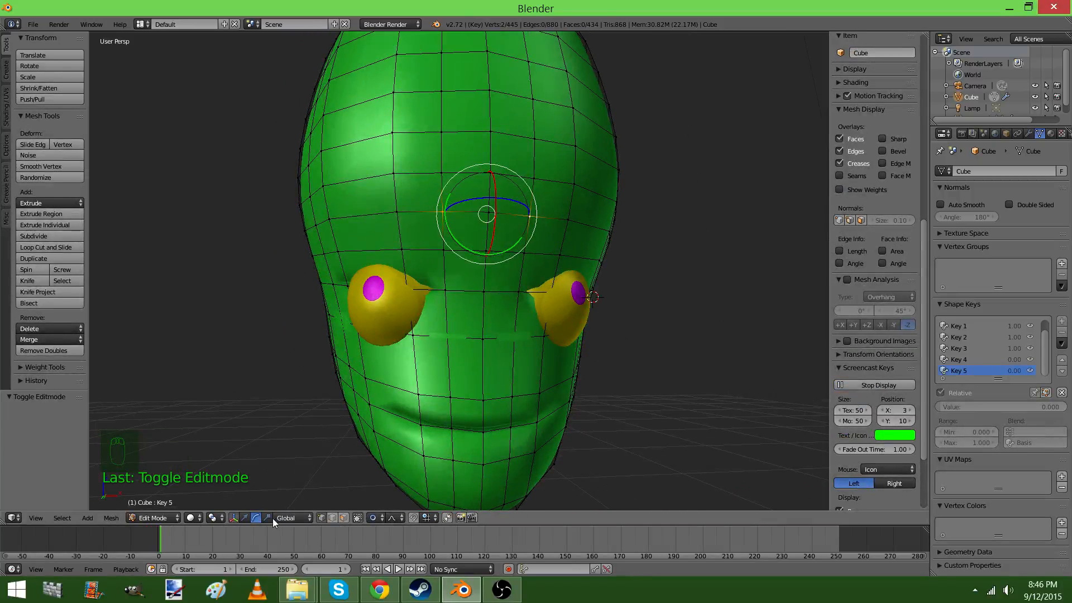
Lower the selected brow vertices by about 0.186 along Z in Key 5 and set that shape key's value to 1.000
{"action": "left_click", "coordinate": [245, 518]}
{"action": "middle_click_drag", "start_coordinate": [464, 156], "coordinate": [504, 152]}
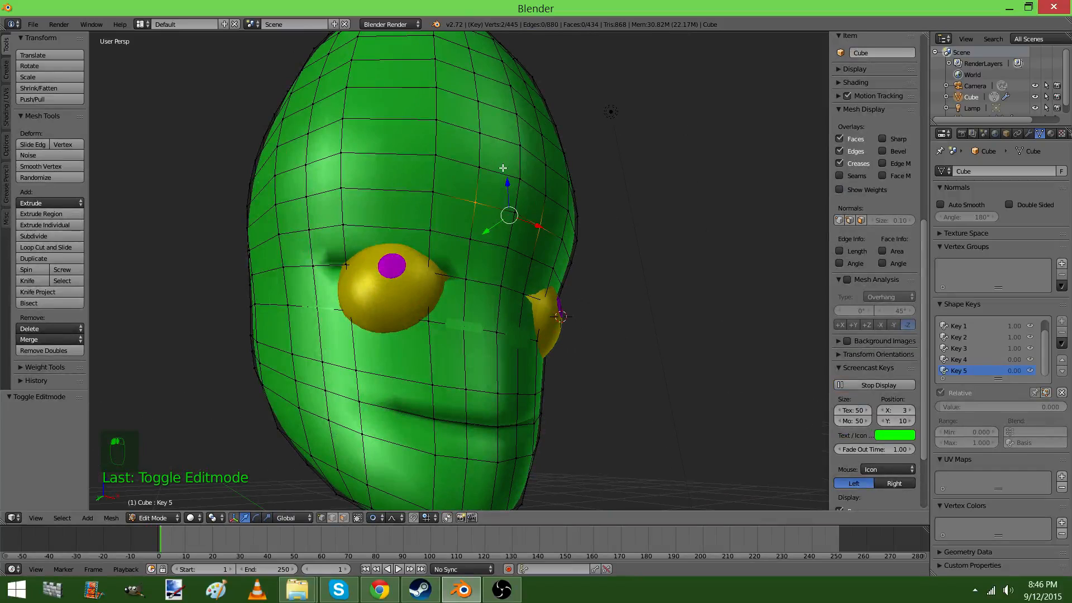
{"action": "left_click_drag", "start_coordinate": [508, 191], "coordinate": [512, 229]}
{"action": "scroll", "coordinate": [512, 224], "scroll_direction": "up", "scroll_amount": 2}
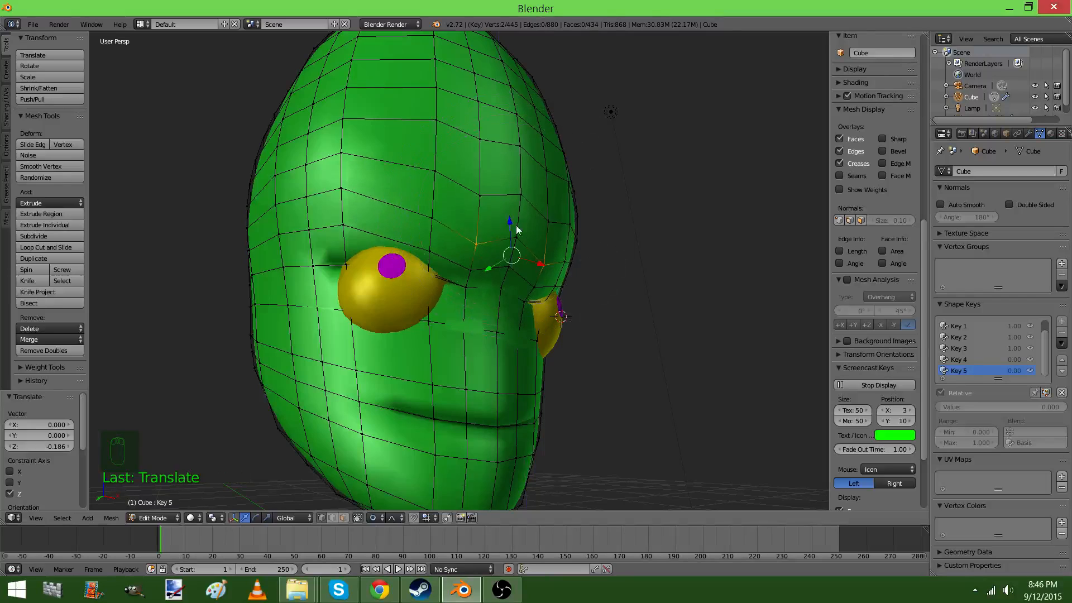
{"action": "key", "text": "Tab"}
{"action": "left_click_drag", "start_coordinate": [957, 407], "coordinate": [1061, 406]}
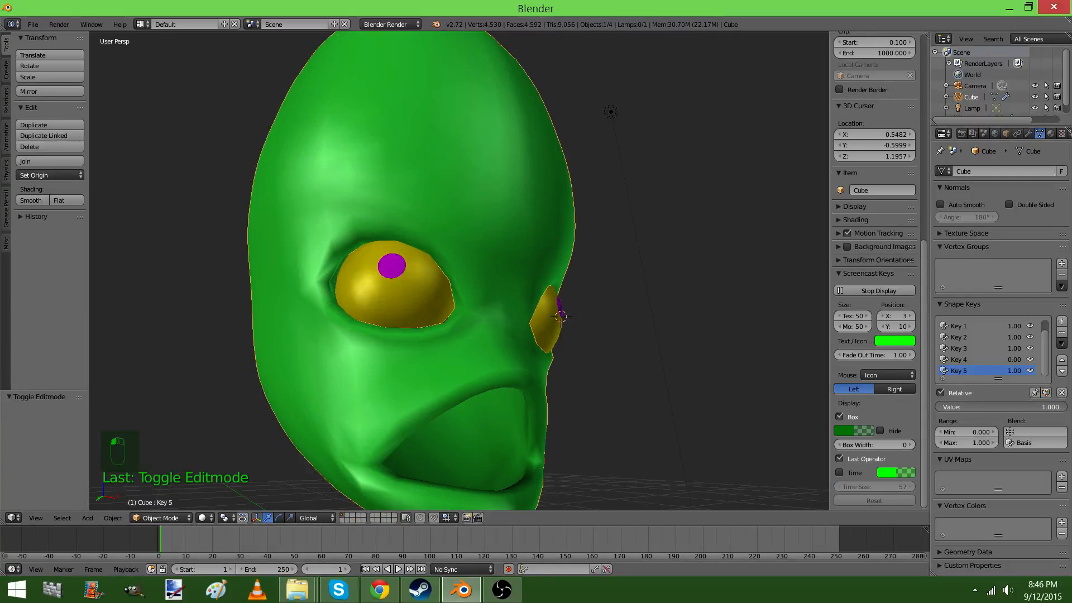
Move the center brow vertices slightly further down in Key 5 and check the expression on the whole head
{"action": "middle_click_drag", "start_coordinate": [734, 341], "coordinate": [492, 305]}
{"action": "key", "text": "Tab"}
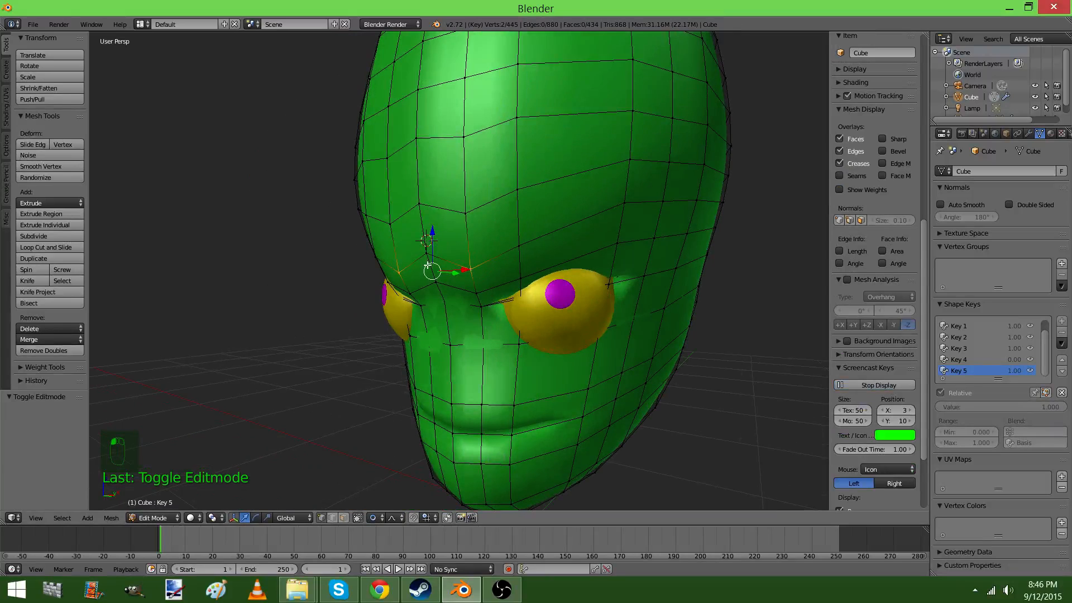
{"action": "left_click_drag", "start_coordinate": [431, 233], "coordinate": [441, 262]}
{"action": "scroll", "coordinate": [436, 261], "scroll_direction": "down", "scroll_amount": 4}
{"action": "scroll", "coordinate": [439, 261], "scroll_direction": "down", "scroll_amount": 1}
{"action": "key", "text": "Tab"}
{"action": "middle_click_drag", "start_coordinate": [450, 272], "coordinate": [539, 260]}
Raise the center brow vertices in small moves, by about 0.057 along Z in the last one, to soften the frown
{"action": "key", "text": "Tab"}
{"action": "left_click_drag", "start_coordinate": [515, 237], "coordinate": [512, 230]}
{"action": "key", "text": "Tab"}
{"action": "middle_click_drag", "start_coordinate": [514, 242], "coordinate": [443, 227]}
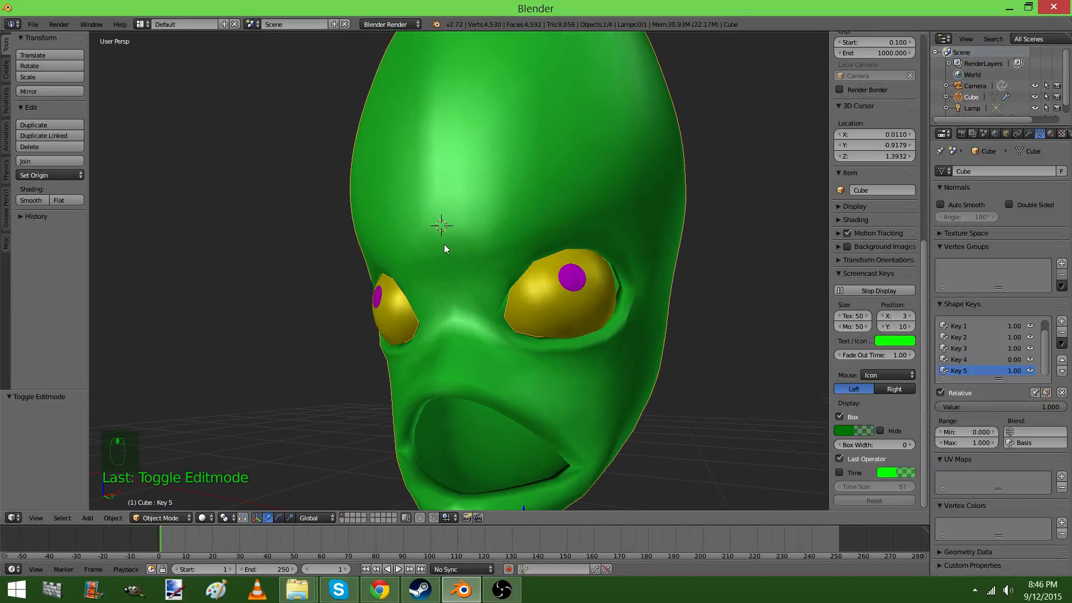
{"action": "key", "text": "Tab"}
{"action": "left_click_drag", "start_coordinate": [442, 225], "coordinate": [443, 232]}
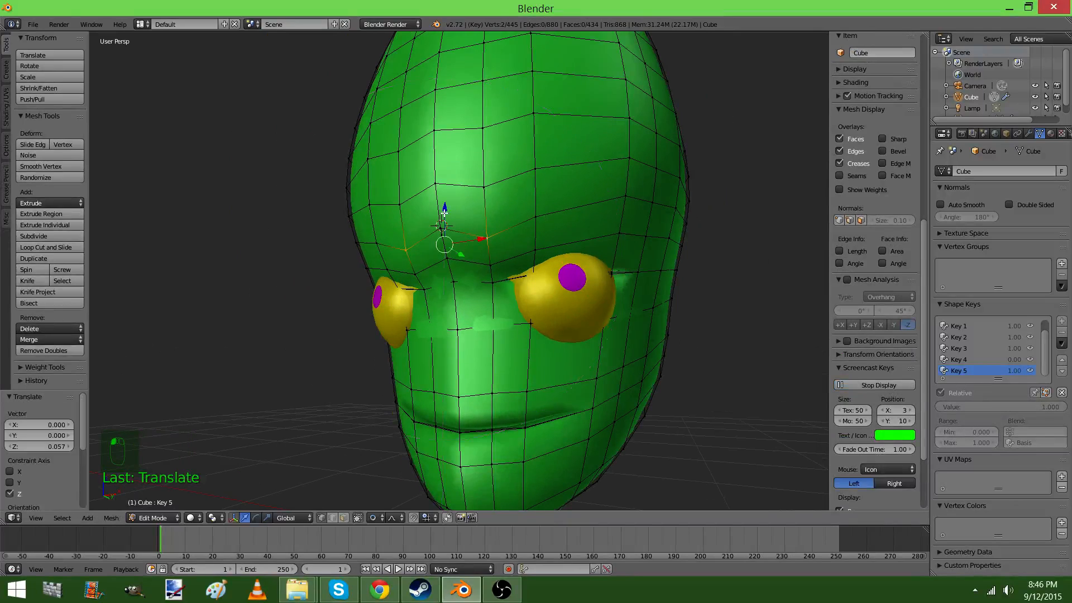
{"action": "key", "text": "Tab"}
Add a cube mesh in object mode and give it smooth shading
{"action": "middle_click_drag", "start_coordinate": [468, 226], "coordinate": [552, 270]}
{"action": "key", "text": "shift+a"}
{"action": "mouse_move", "coordinate": [551, 269]}
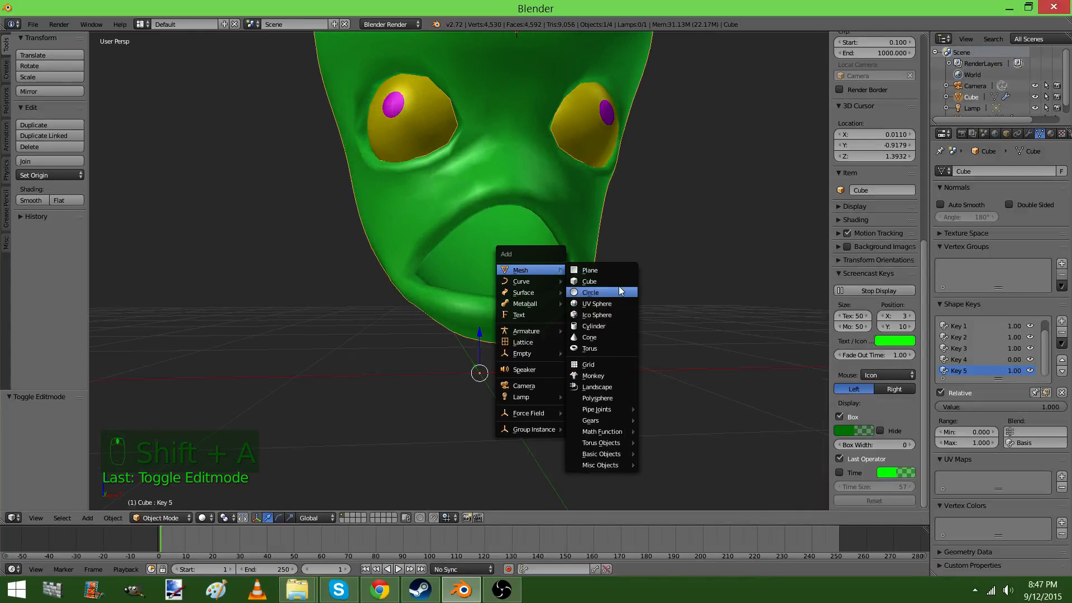
{"action": "left_click", "coordinate": [591, 280]}
{"action": "key", "text": "space"}
{"action": "left_click", "coordinate": [604, 300]}
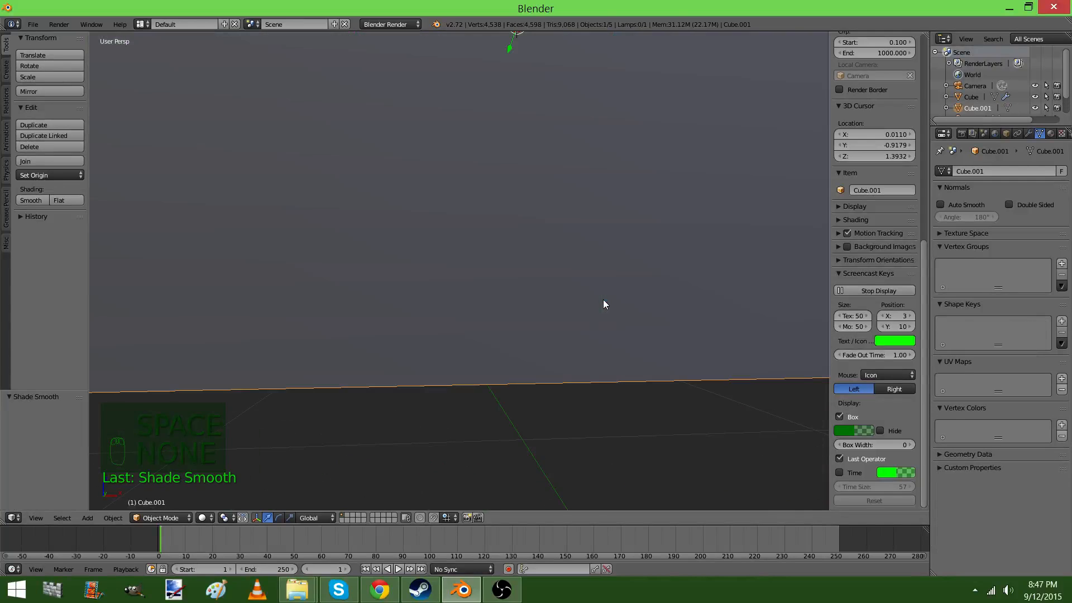
Snap the 3D cursor to the scene center and snap the new cube to the cursor
{"action": "key", "text": "shift+s"}
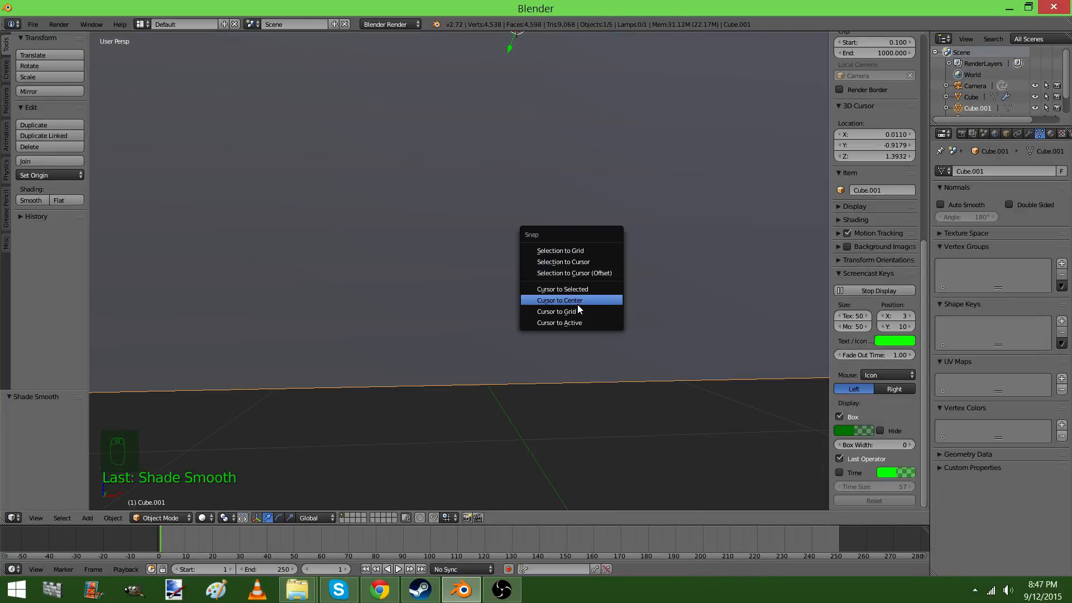
{"action": "left_click", "coordinate": [578, 302]}
{"action": "key", "text": "shift+s"}
{"action": "left_click", "coordinate": [555, 235]}
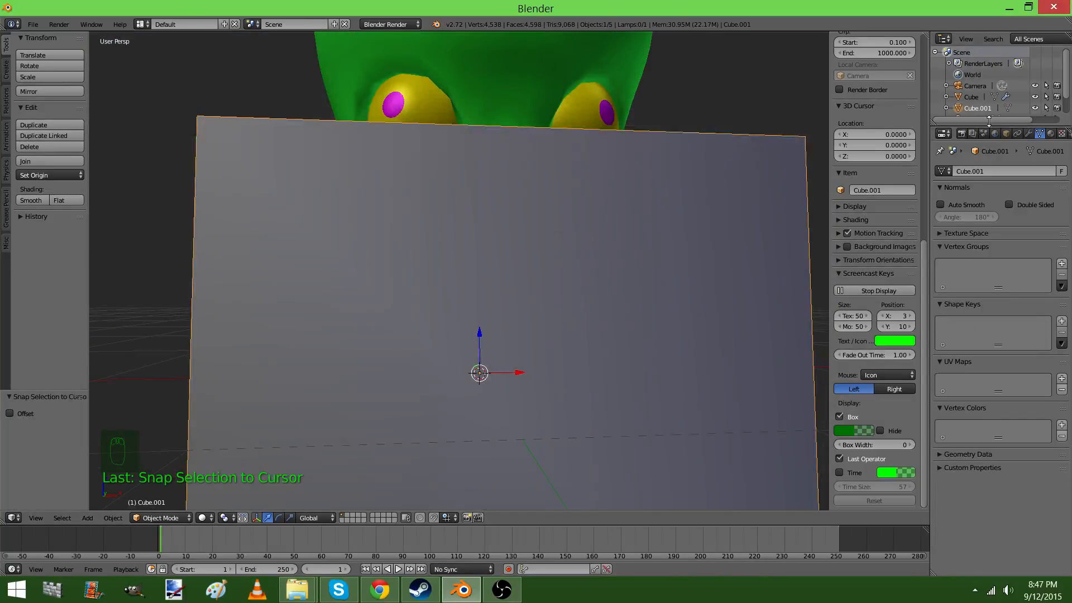
Create a new material for the cube and set its diffuse color to light blue
{"action": "left_click", "coordinate": [1051, 134]}
{"action": "left_click", "coordinate": [979, 208]}
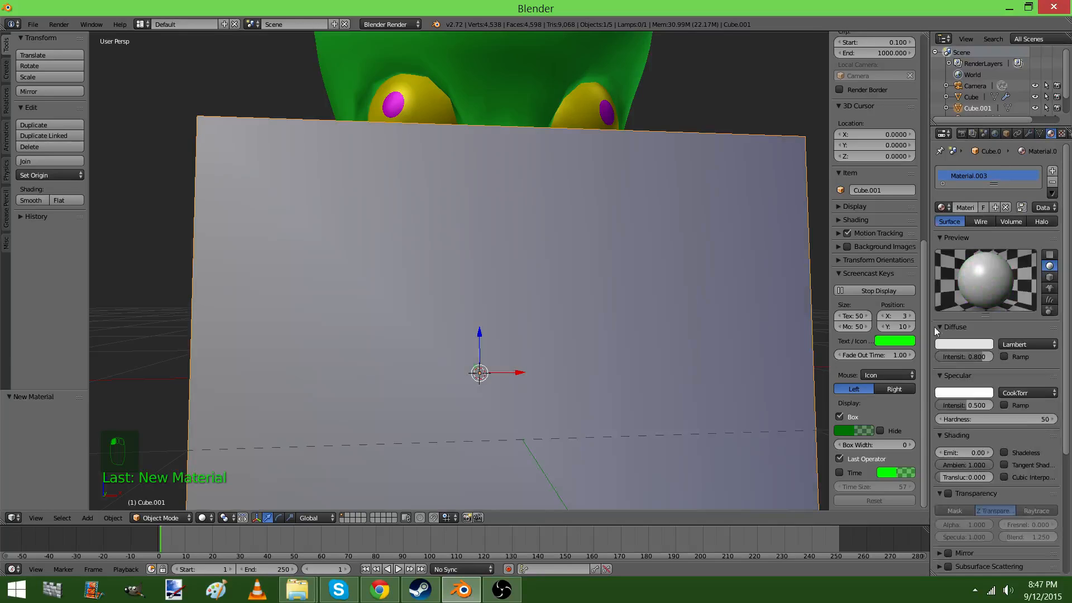
{"action": "left_click", "coordinate": [948, 345]}
{"action": "left_click_drag", "start_coordinate": [942, 244], "coordinate": [935, 223]}
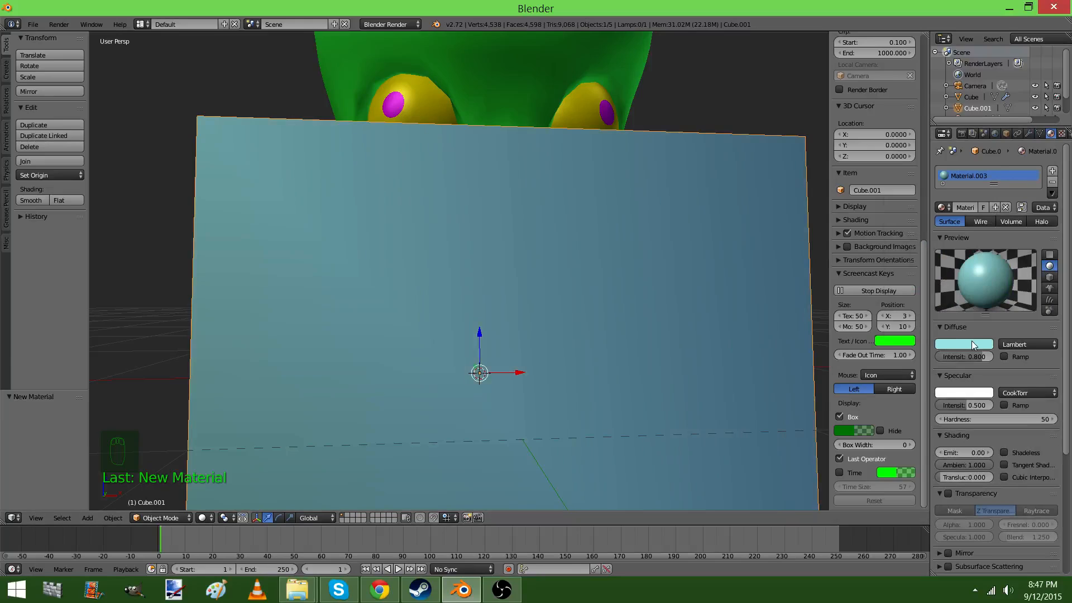
{"action": "left_click", "coordinate": [973, 344]}
{"action": "left_click", "coordinate": [948, 229]}
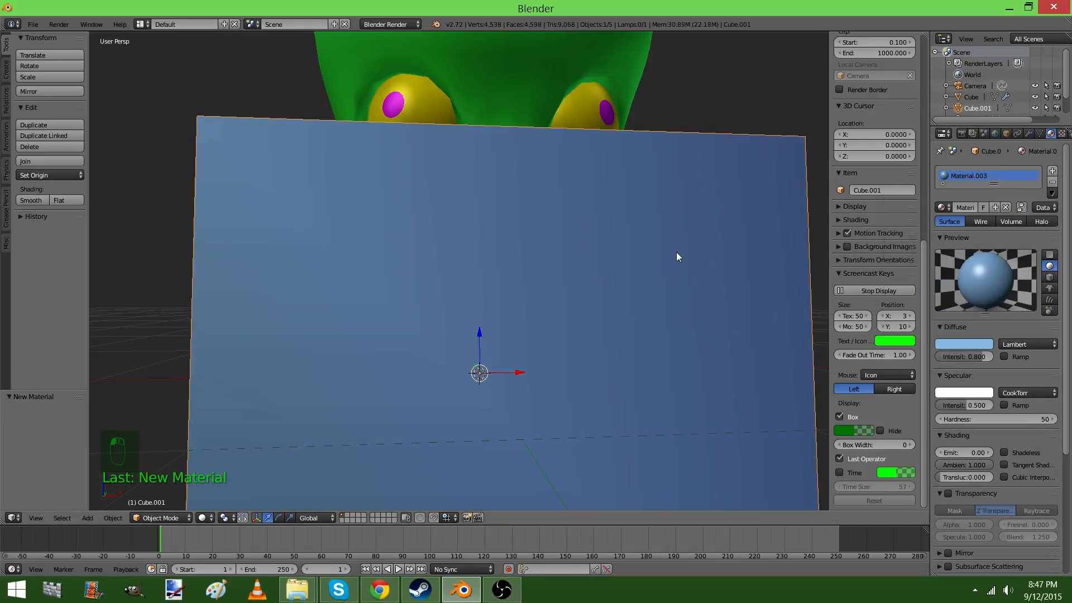
In front orthographic view, add a Mirror modifier on X and a Subdivision Surface modifier to the cube
{"action": "key", "text": "KP_1"}
{"action": "key", "text": "KP_5"}
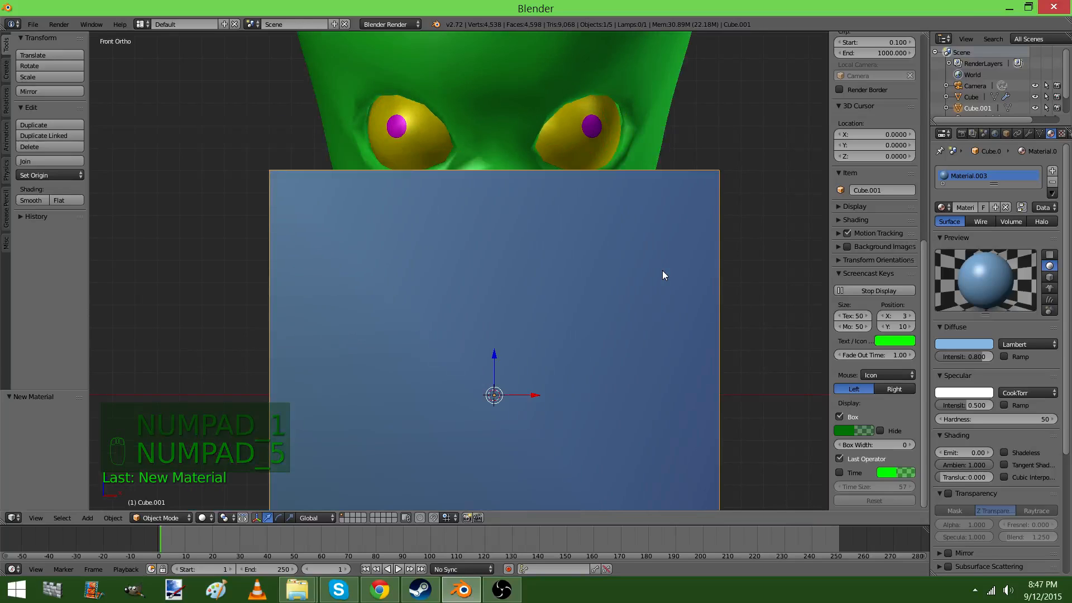
{"action": "left_click", "coordinate": [1029, 133]}
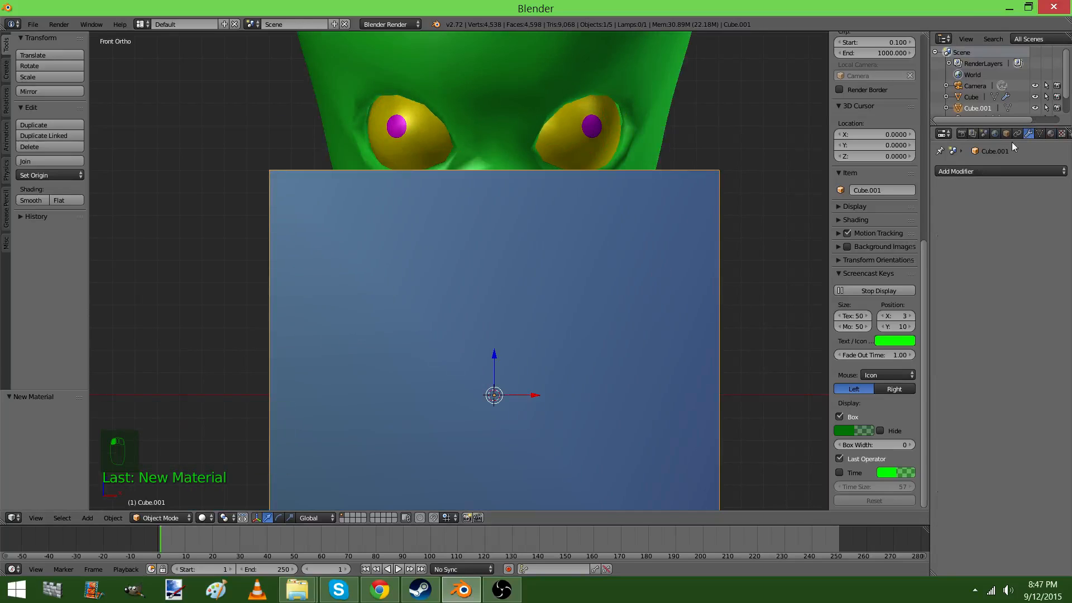
{"action": "left_click", "coordinate": [982, 171]}
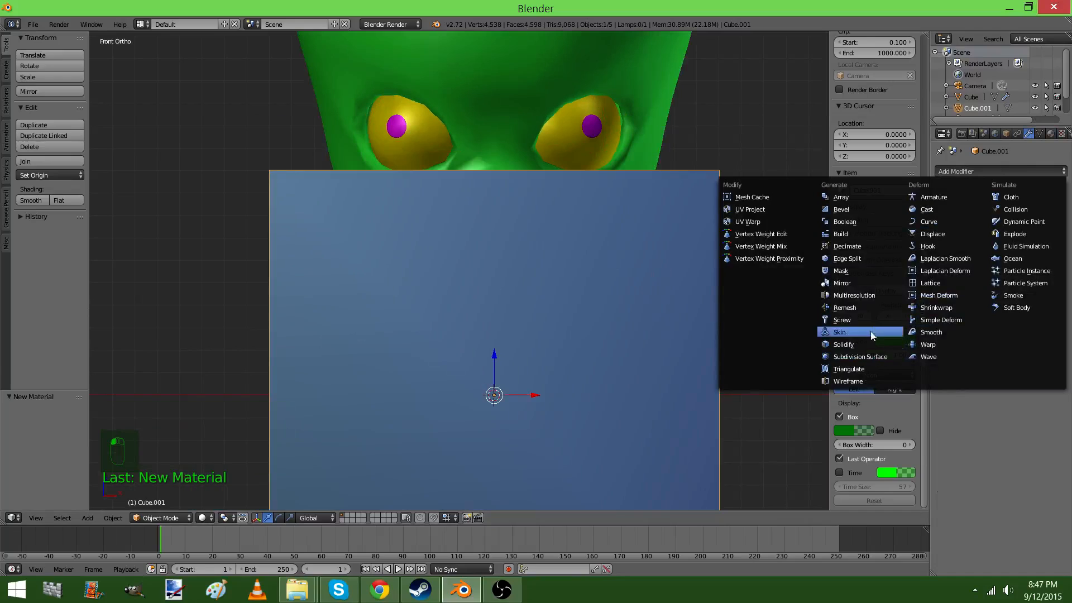
{"action": "left_click", "coordinate": [859, 281]}
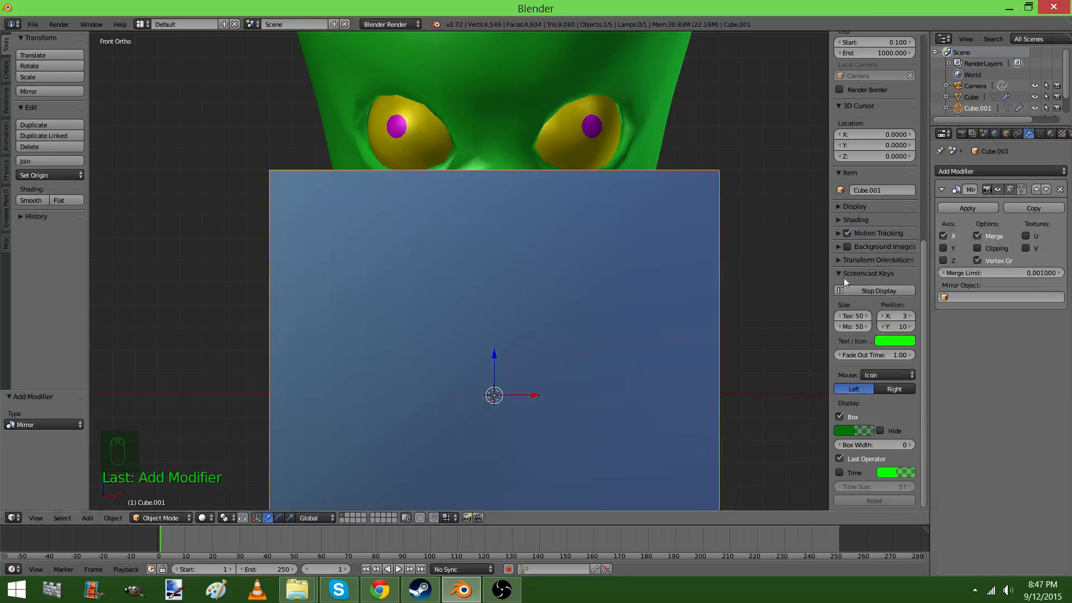
{"action": "left_click", "coordinate": [973, 171]}
{"action": "left_click", "coordinate": [872, 354]}
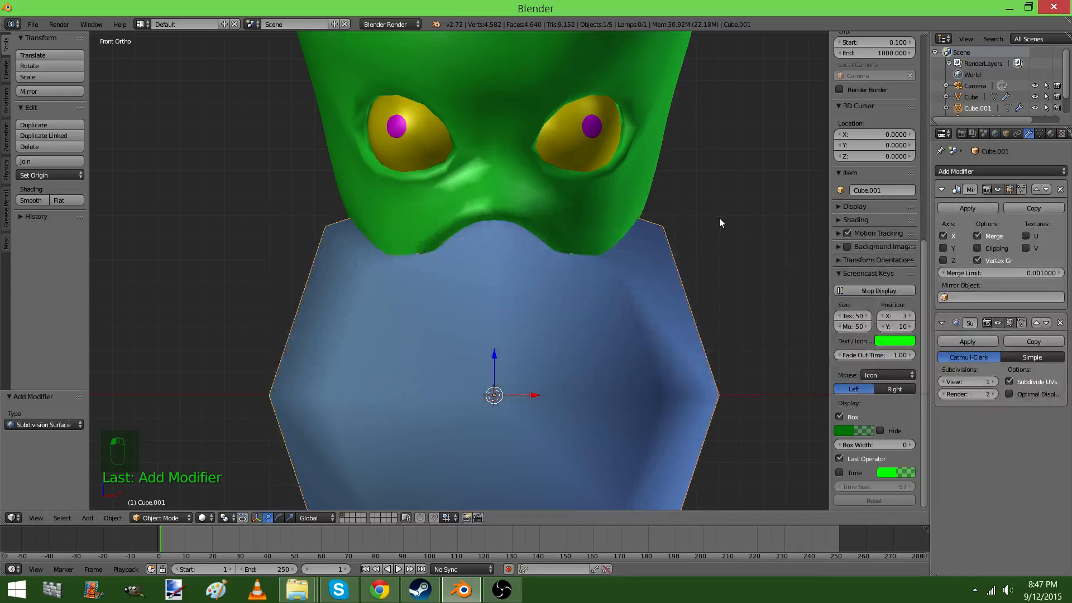
Scale the cube mesh by about 0.191, disable proportional editing, and scale the mesh again by about 0.531
{"action": "key", "text": "Tab"}
{"action": "key", "text": "s"}
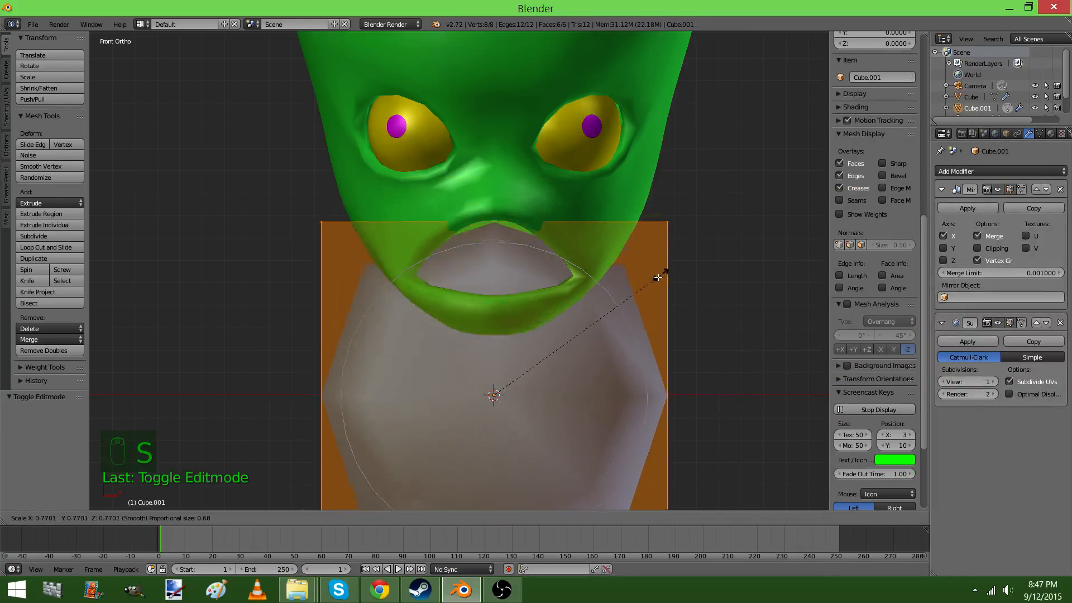
{"action": "left_click", "coordinate": [545, 409]}
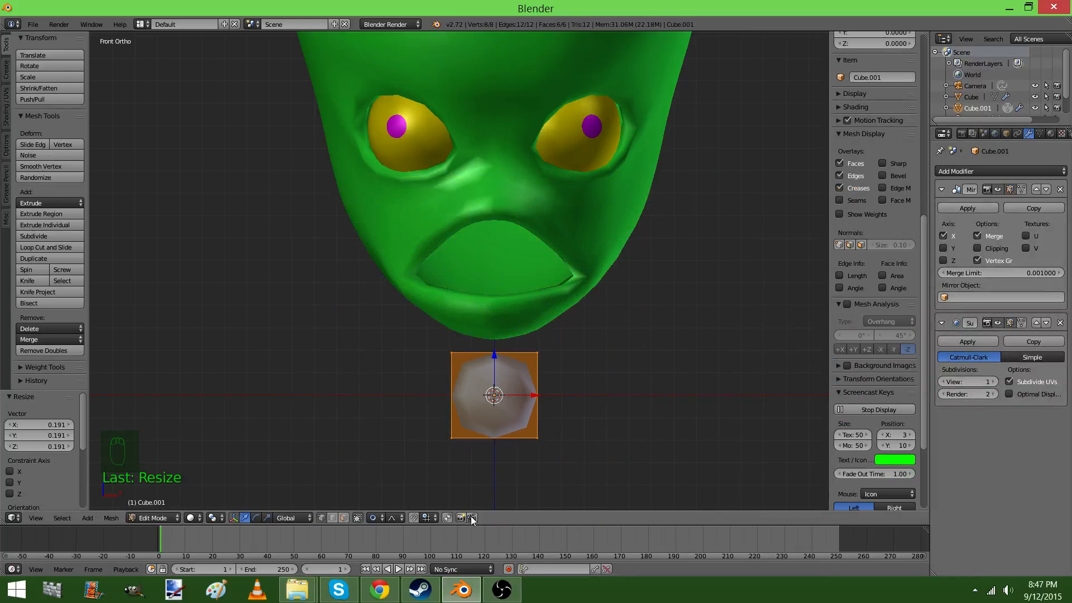
{"action": "left_click", "coordinate": [365, 524]}
{"action": "left_click", "coordinate": [373, 517]}
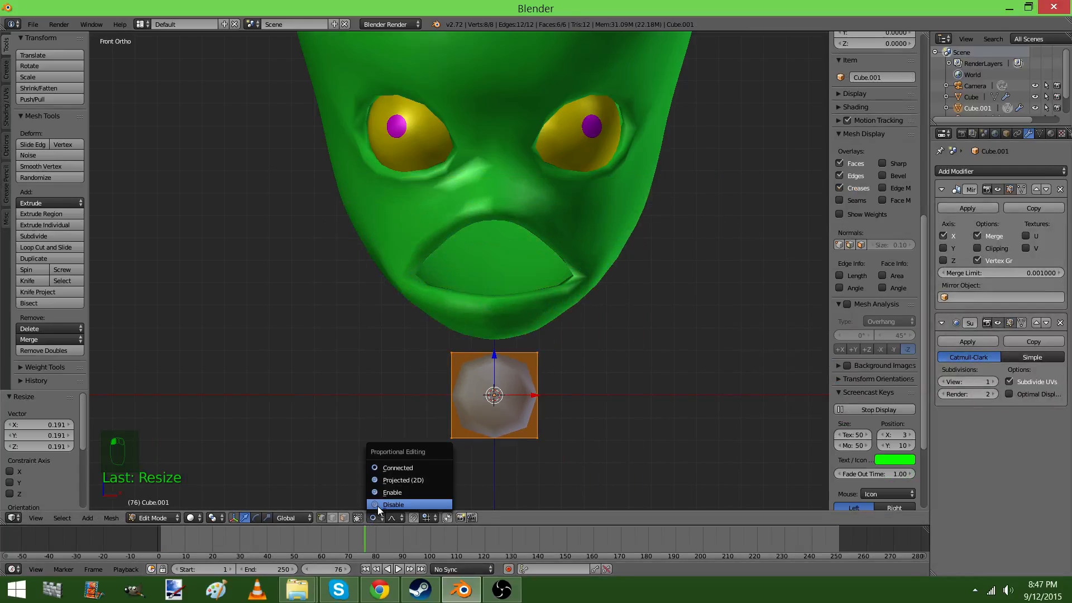
{"action": "left_click", "coordinate": [377, 505]}
{"action": "key", "text": "s"}
{"action": "left_click", "coordinate": [535, 384]}
Select the cube's bottom vertices in wireframe and extrude them downward about twice the cube's height
{"action": "key", "text": "z"}
{"action": "right_click", "coordinate": [513, 415]}
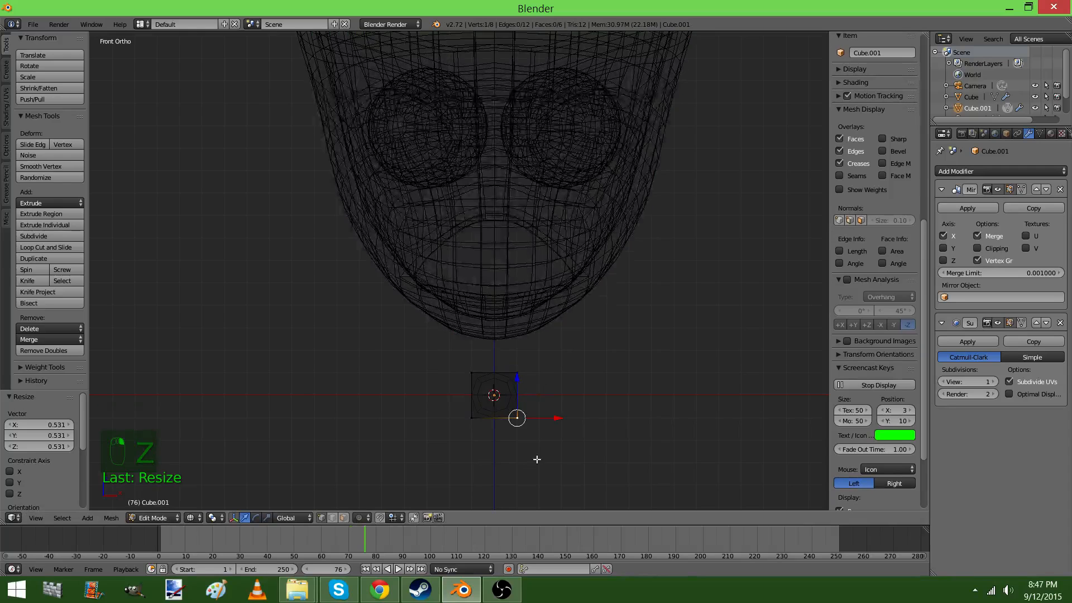
{"action": "left_click_drag", "start_coordinate": [514, 462], "coordinate": [560, 408], "text": "ctrl"}
{"action": "key", "text": "z"}
{"action": "key", "text": "e"}
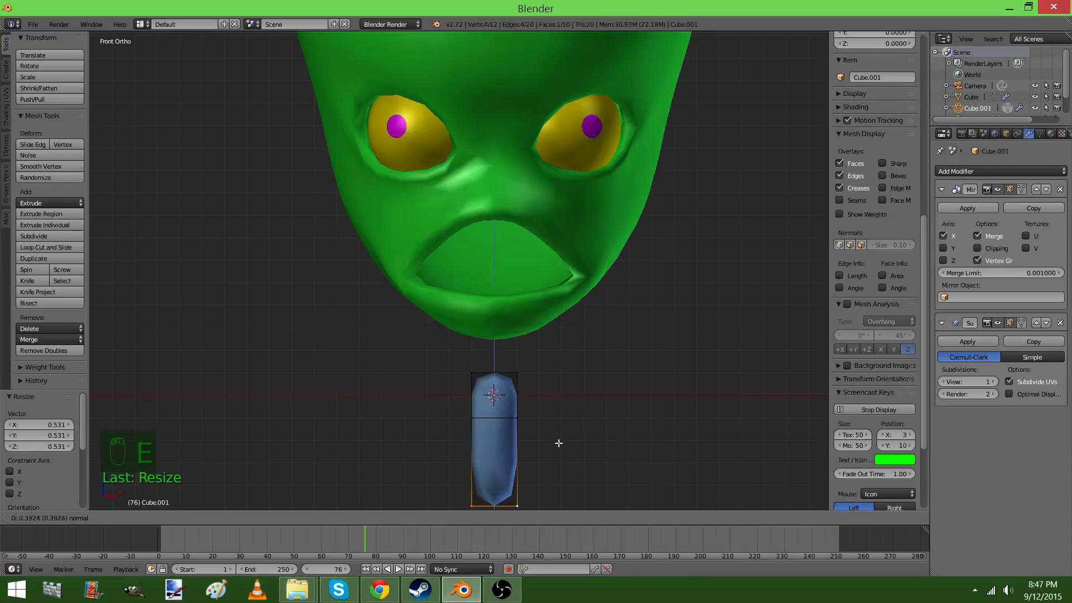
{"action": "left_click", "coordinate": [558, 461]}
Scale the extruded bottom face inward so the shape tapers to a narrow tooth tip
{"action": "middle_click_drag", "start_coordinate": [553, 414], "coordinate": [558, 340], "text": "shift"}
{"action": "key", "text": "s"}
{"action": "left_click", "coordinate": [557, 429]}
{"action": "key", "text": "Tab"}
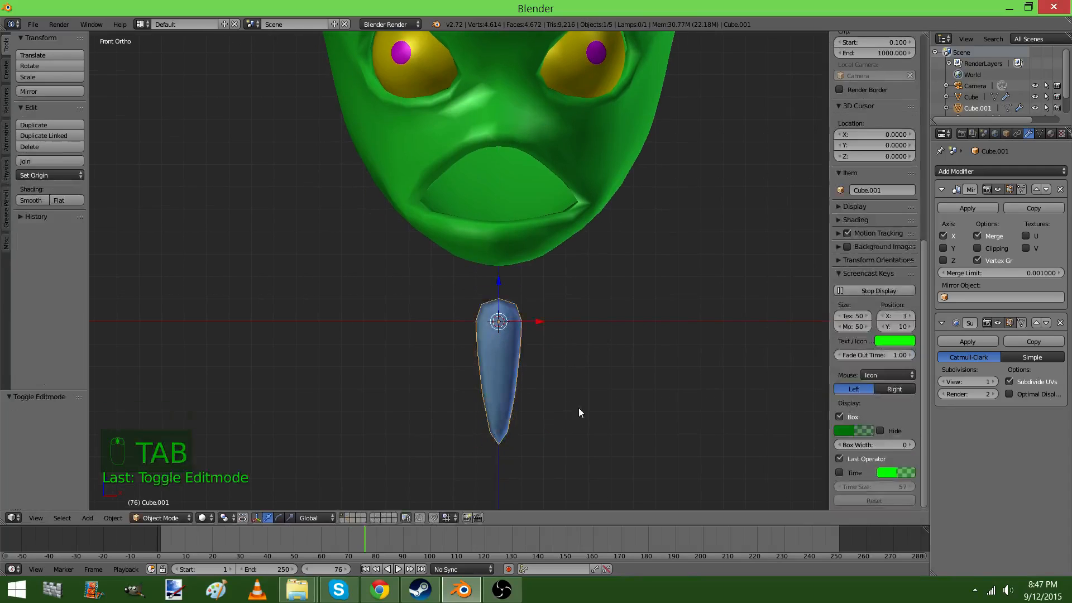
Select the whole tooth mesh, then move the tooth object up about 0.745 along Z and scale it down to fit the mouth opening
{"action": "key", "text": "Tab"}
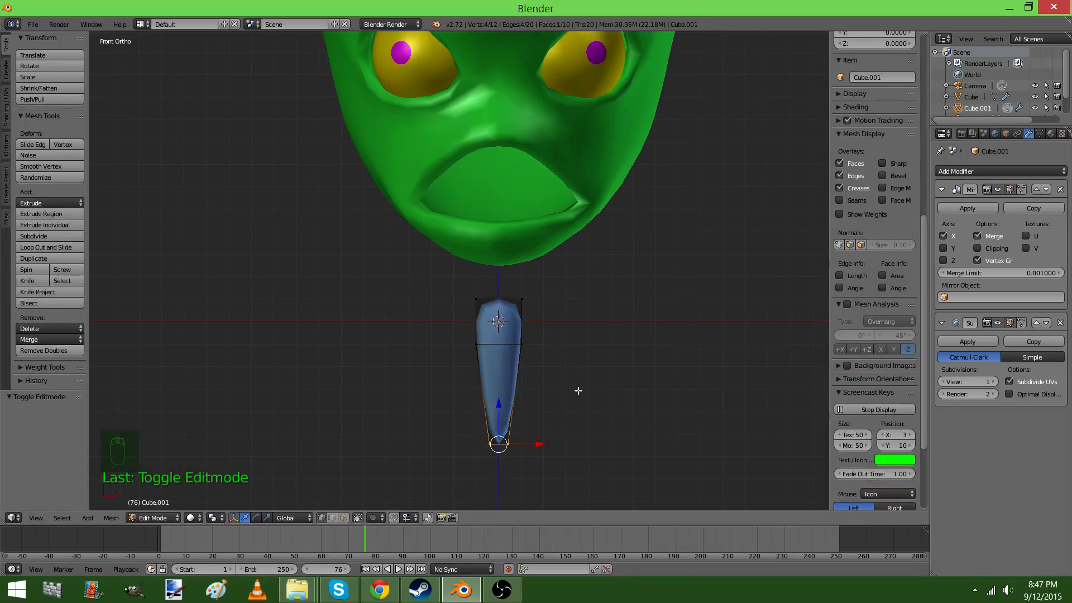
{"action": "key", "text": "a"}
{"action": "key", "text": "a"}
{"action": "key", "text": "a"}
{"action": "key", "text": "Tab"}
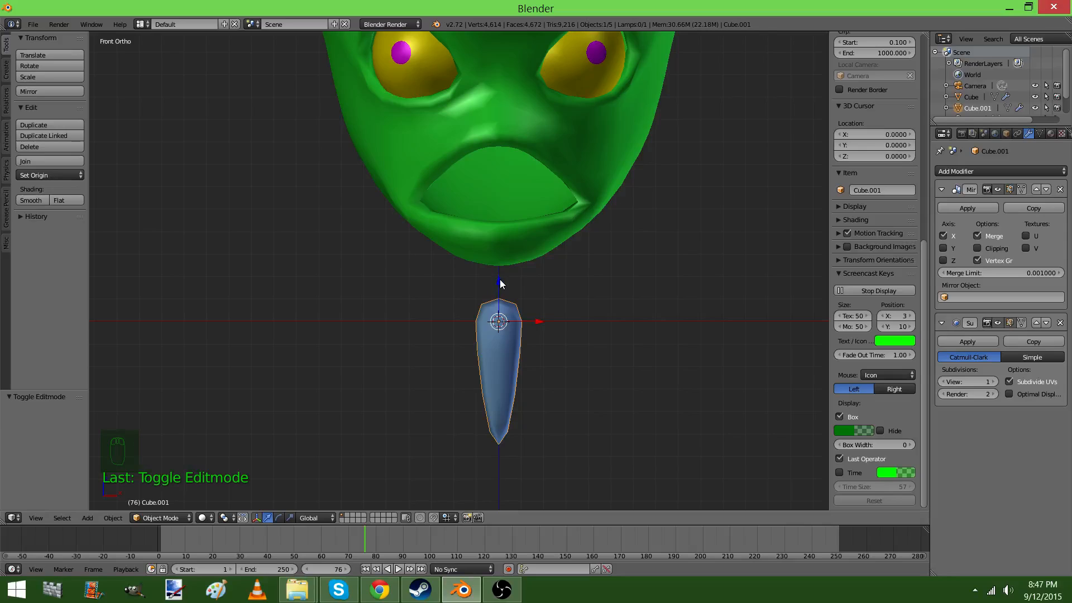
{"action": "left_click_drag", "start_coordinate": [500, 279], "coordinate": [508, 114]}
{"action": "key", "text": "s"}
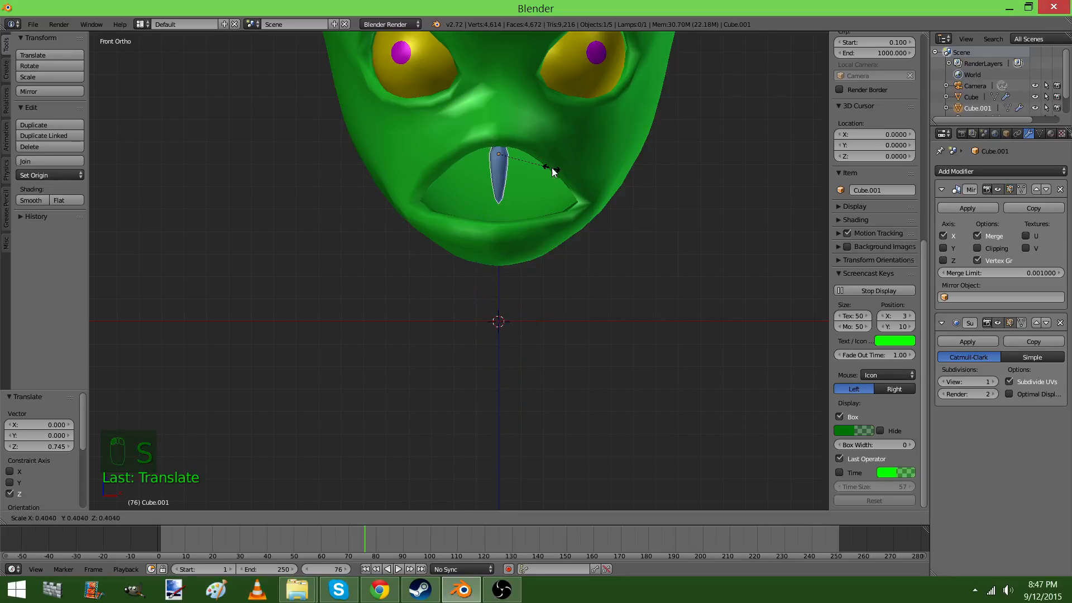
{"action": "left_click", "coordinate": [535, 163]}
Move the tooth mesh about 0.024 along X in edit mode so it and its mirrored copy sit side by side
{"action": "key", "text": "Tab"}
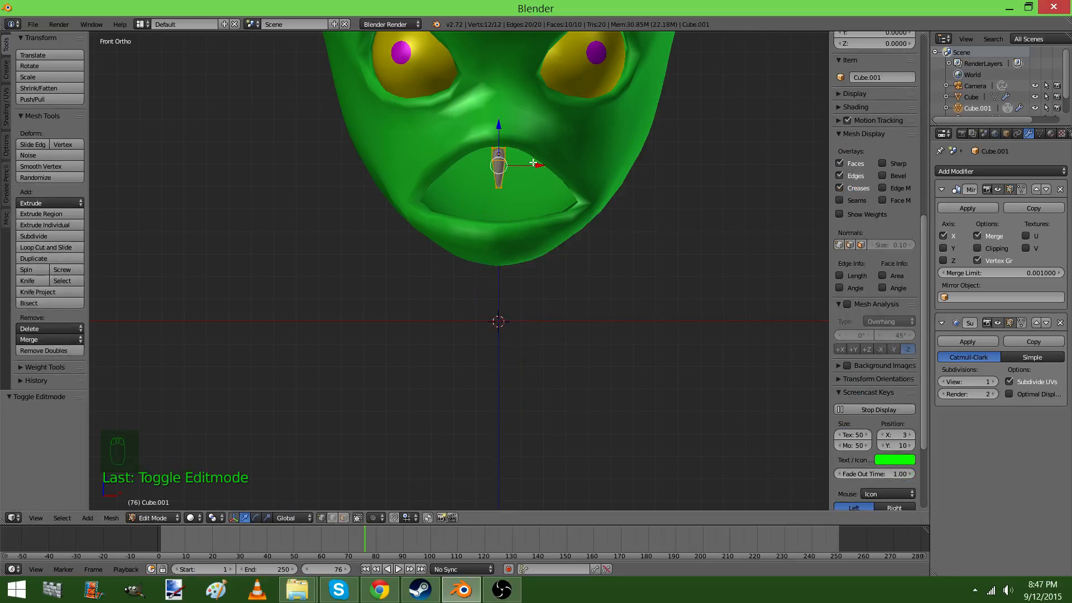
{"action": "scroll", "coordinate": [534, 164], "scroll_direction": "up", "scroll_amount": 3}
{"action": "middle_click_drag", "start_coordinate": [533, 163], "coordinate": [467, 280], "text": "shift"}
{"action": "key", "text": "g"}
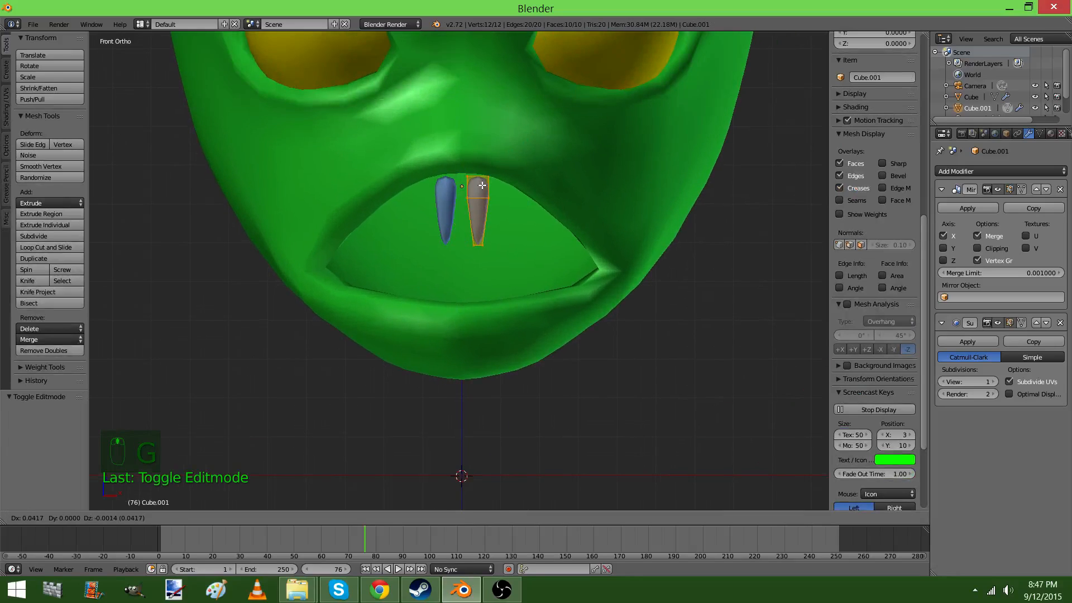
{"action": "left_click", "coordinate": [475, 183]}
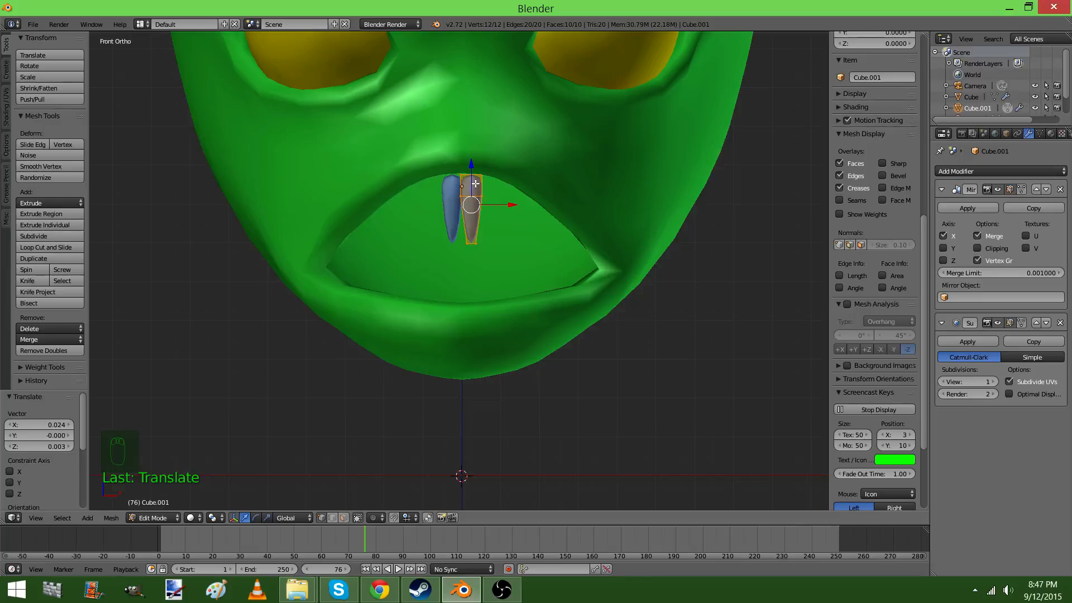
Duplicate the tooth five times in edit mode, placing each copy further outward and lower along the upper lip
{"action": "key", "text": "shift+d"}
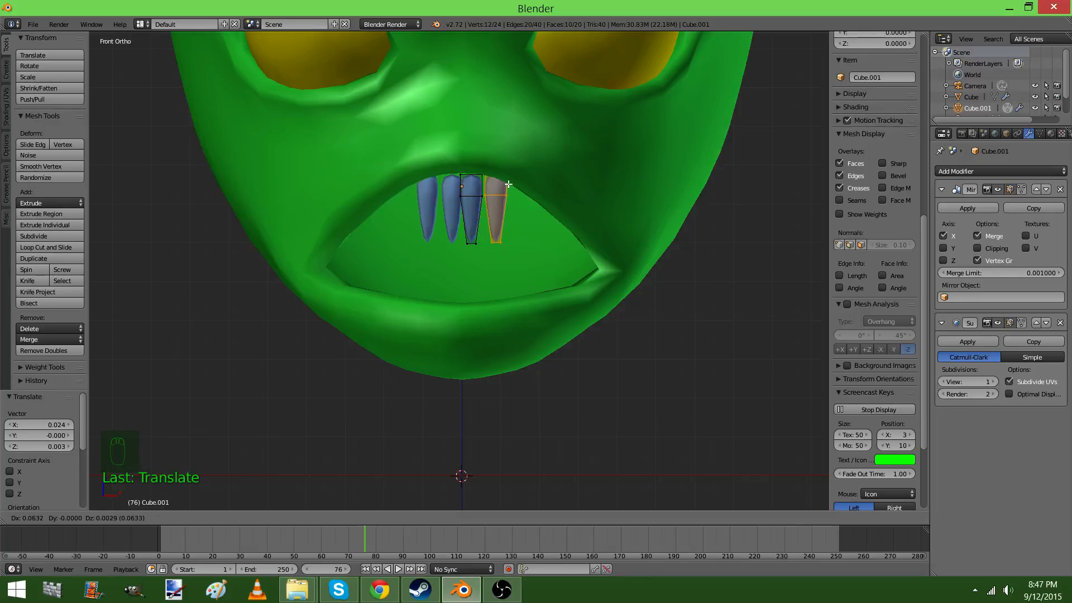
{"action": "left_click", "coordinate": [506, 184]}
{"action": "key", "text": "shift+d"}
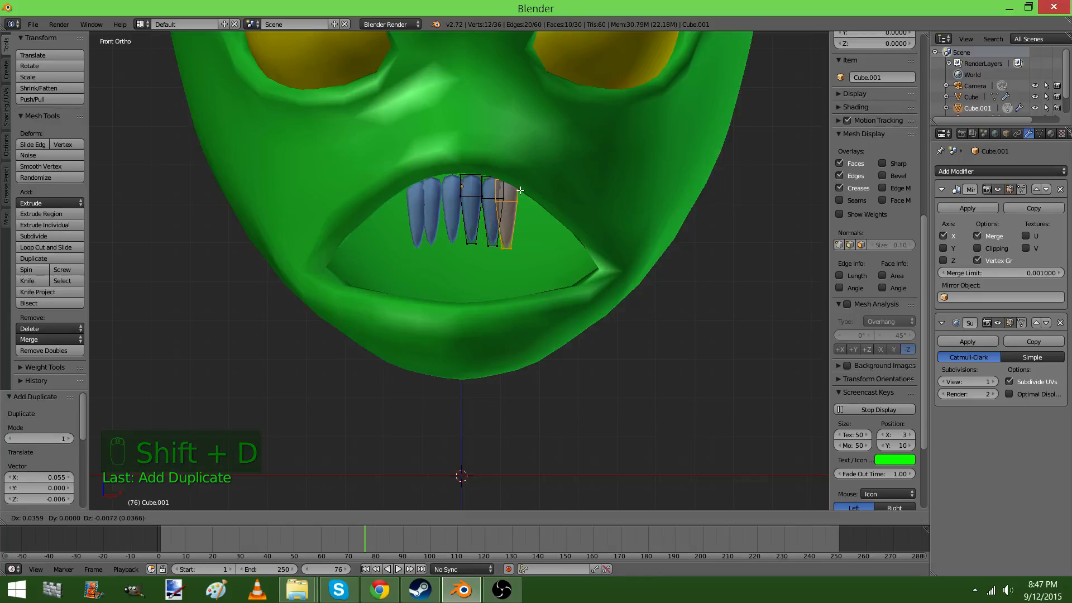
{"action": "left_click", "coordinate": [526, 193]}
{"action": "key", "text": "shift+d"}
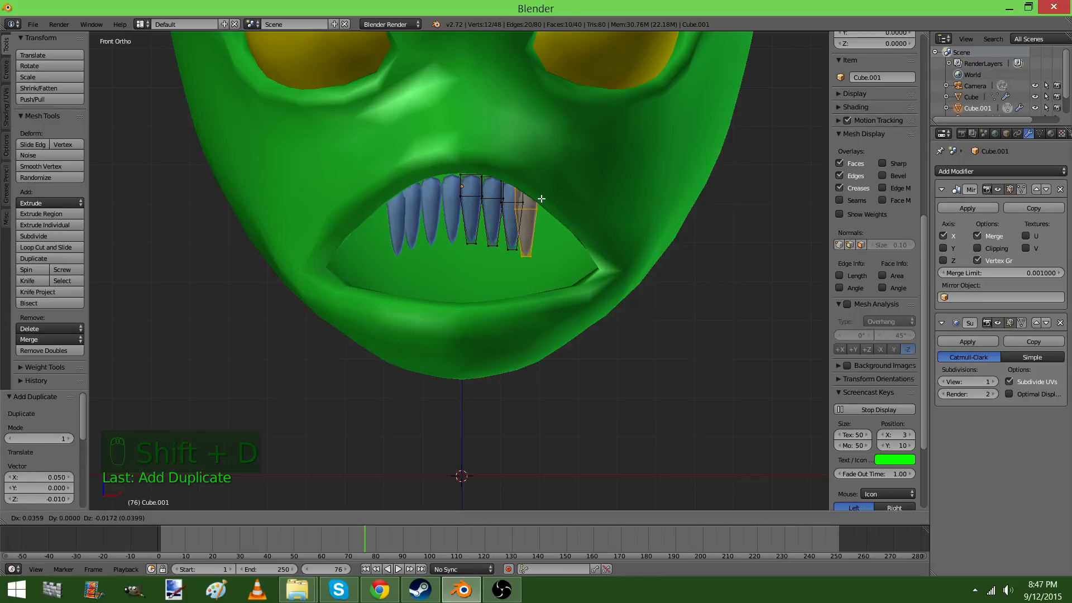
{"action": "left_click", "coordinate": [547, 202]}
{"action": "key", "text": "shift+d"}
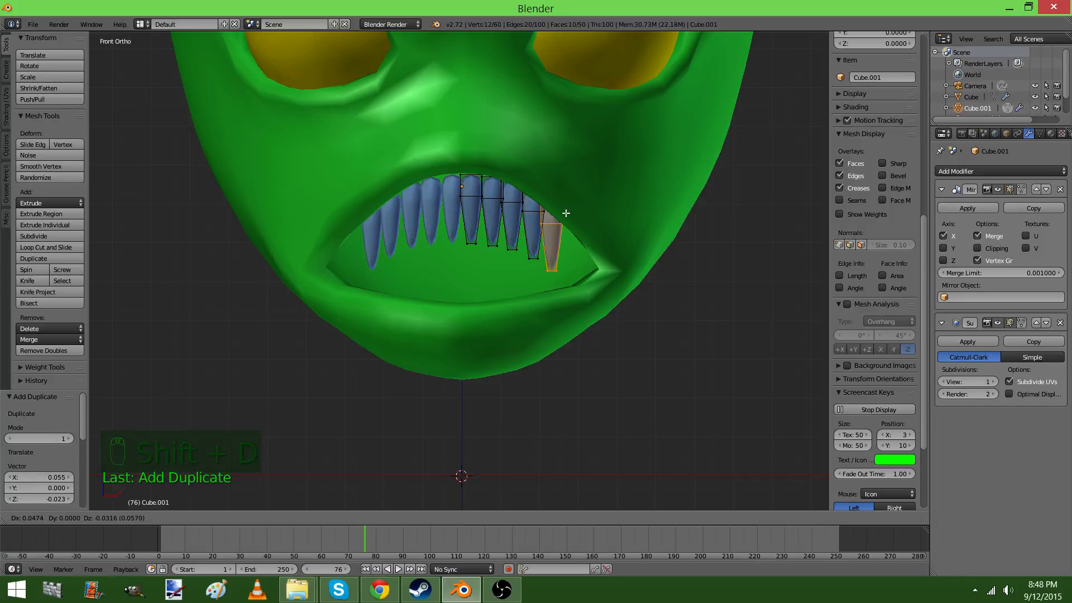
{"action": "left_click", "coordinate": [566, 211]}
{"action": "key", "text": "shift+d"}
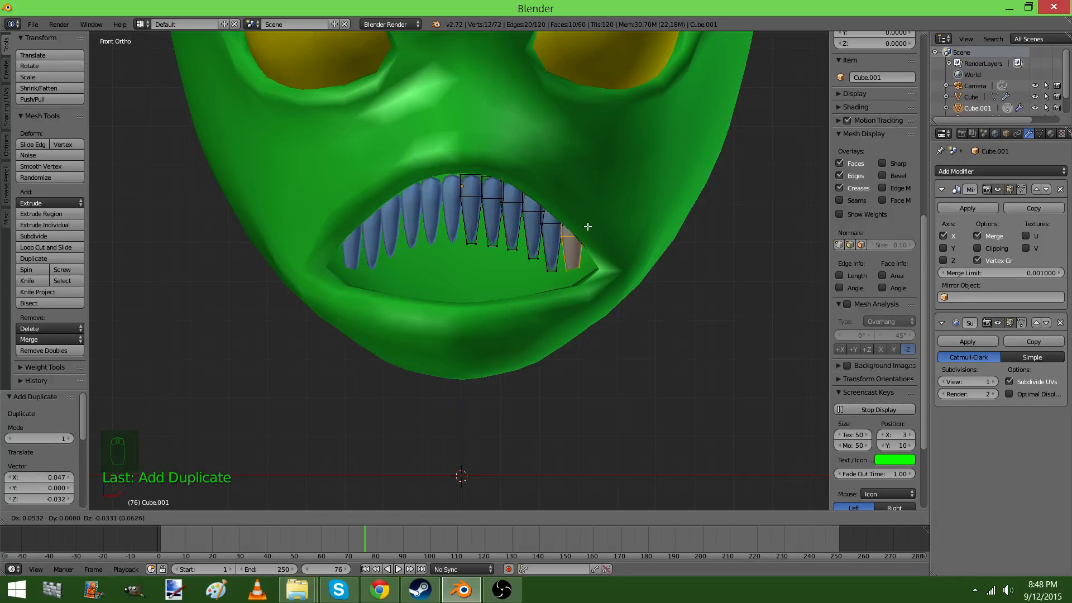
{"action": "left_click", "coordinate": [588, 226]}
{"action": "key", "text": "Tab"}
Move the row of teeth forward along Y from inside the head to the front of the mouth opening
{"action": "key", "text": "KP_5"}
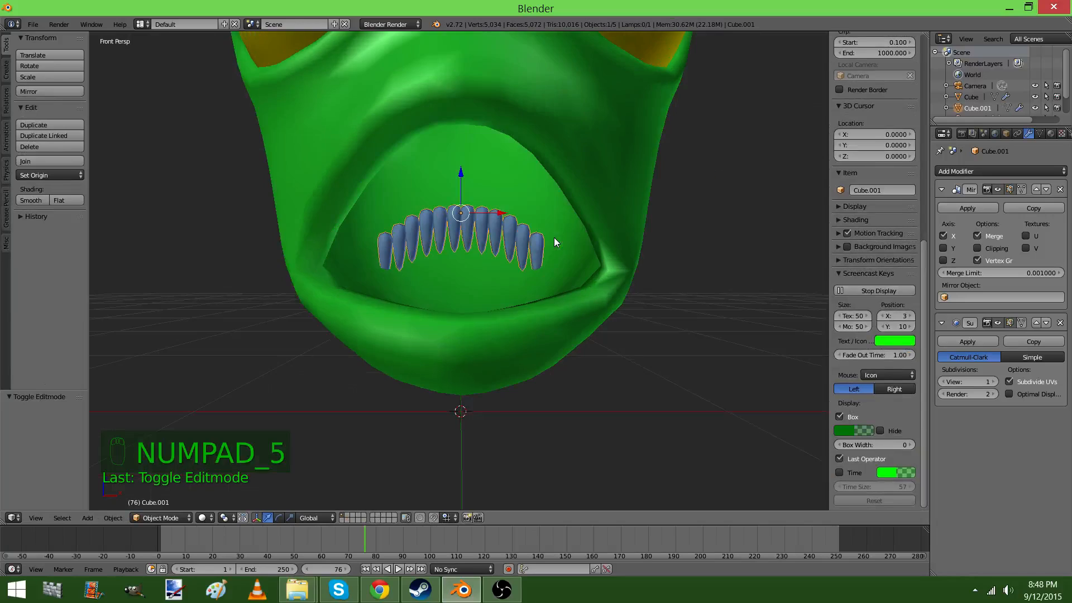
{"action": "key", "text": "KP_3"}
{"action": "key", "text": "z"}
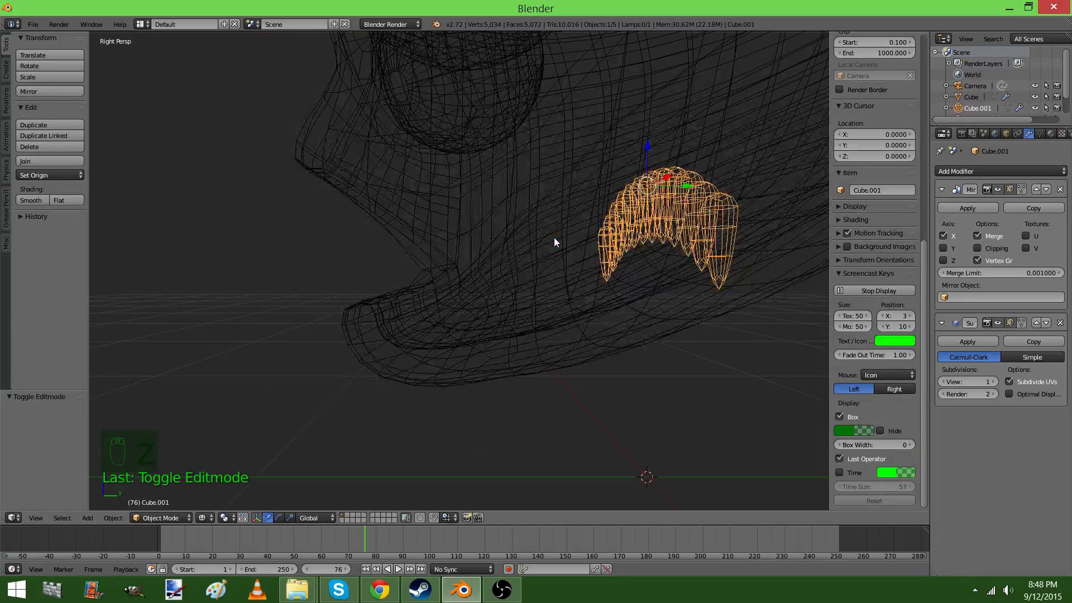
{"action": "mouse_move", "coordinate": [554, 237]}
{"action": "middle_mouse_down"}
{"action": "mouse_move", "coordinate": [545, 242]}
{"action": "mouse_move", "coordinate": [593, 224]}
{"action": "middle_mouse_up"}
{"action": "key", "text": "z"}
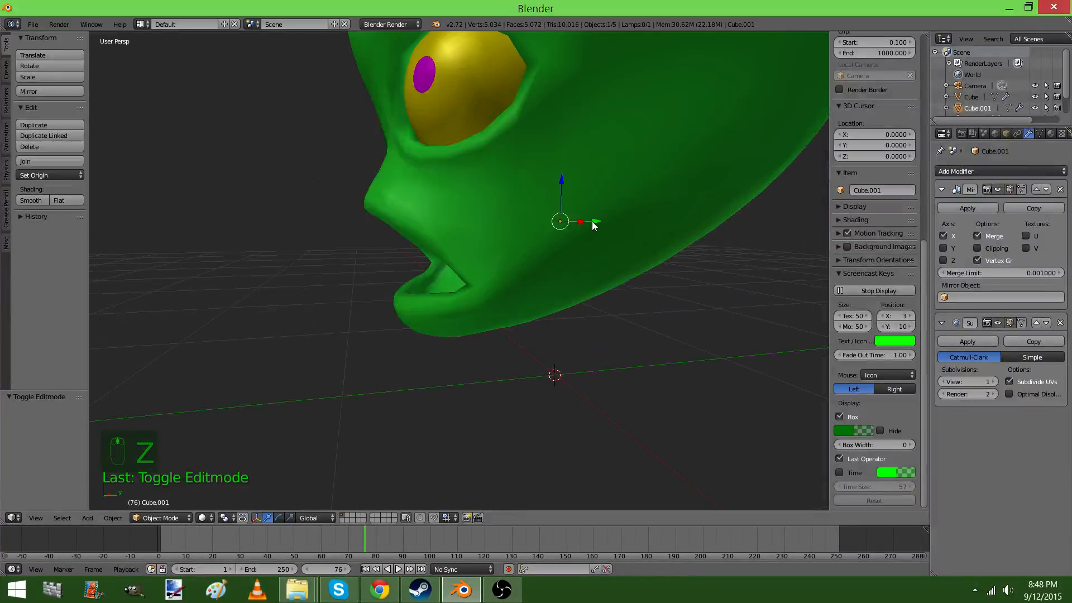
{"action": "left_click_drag", "start_coordinate": [594, 223], "coordinate": [568, 227]}
{"action": "left_click_drag", "start_coordinate": [416, 238], "coordinate": [422, 237]}
{"action": "middle_click_drag", "start_coordinate": [423, 237], "coordinate": [431, 233]}
{"action": "left_click_drag", "start_coordinate": [428, 224], "coordinate": [444, 219]}
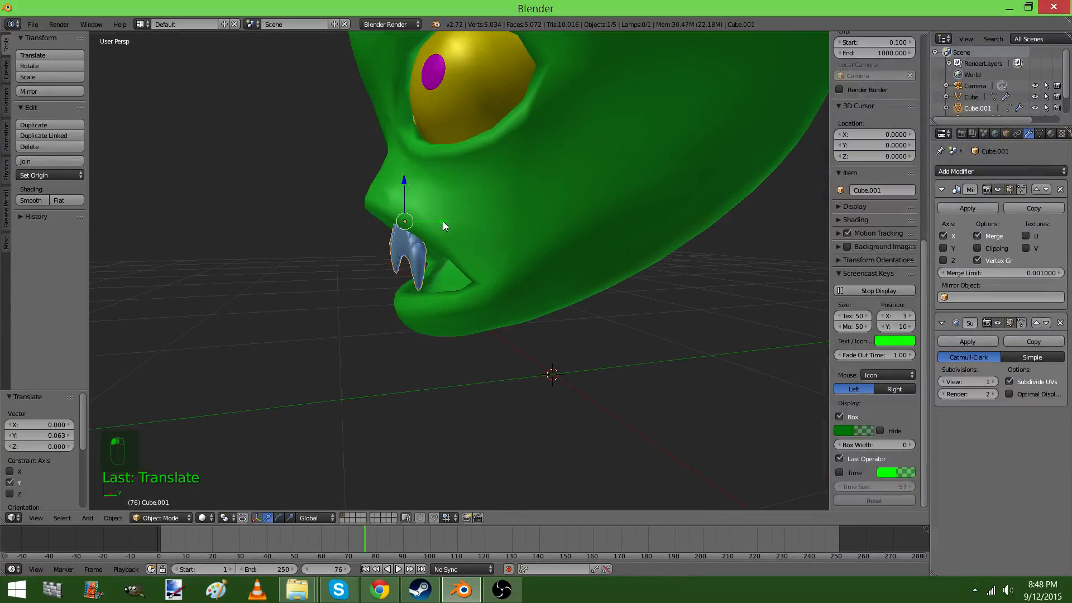
Enable proportional editing and move the outermost tooth back about 0.163 along Y with proportional size 0.20, curving the row into the mouth
{"action": "key", "text": "Tab"}
{"action": "middle_click_drag", "start_coordinate": [445, 219], "coordinate": [483, 430]}
{"action": "key", "text": "Tab"}
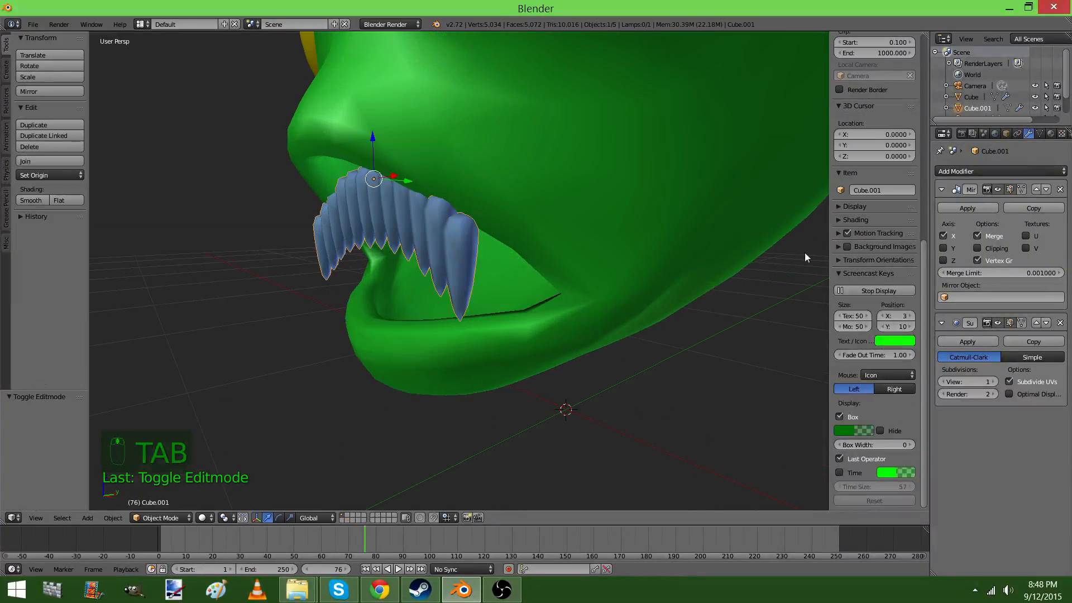
{"action": "key", "text": "Tab"}
{"action": "left_click", "coordinate": [373, 517]}
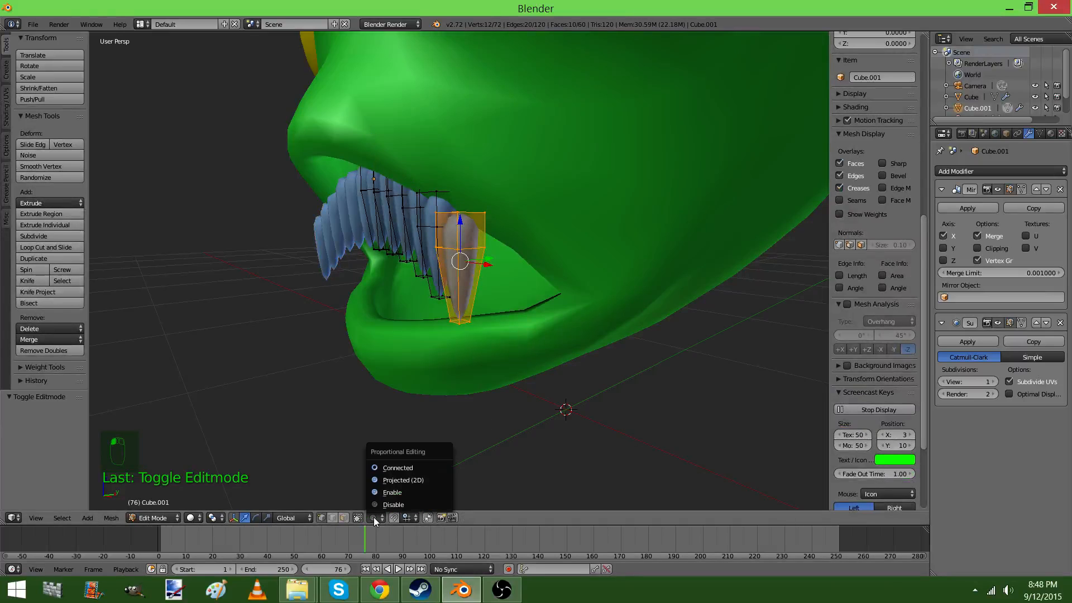
{"action": "left_click", "coordinate": [413, 491]}
{"action": "middle_click_drag", "start_coordinate": [414, 491], "coordinate": [501, 199]}
{"action": "key", "text": "g"}
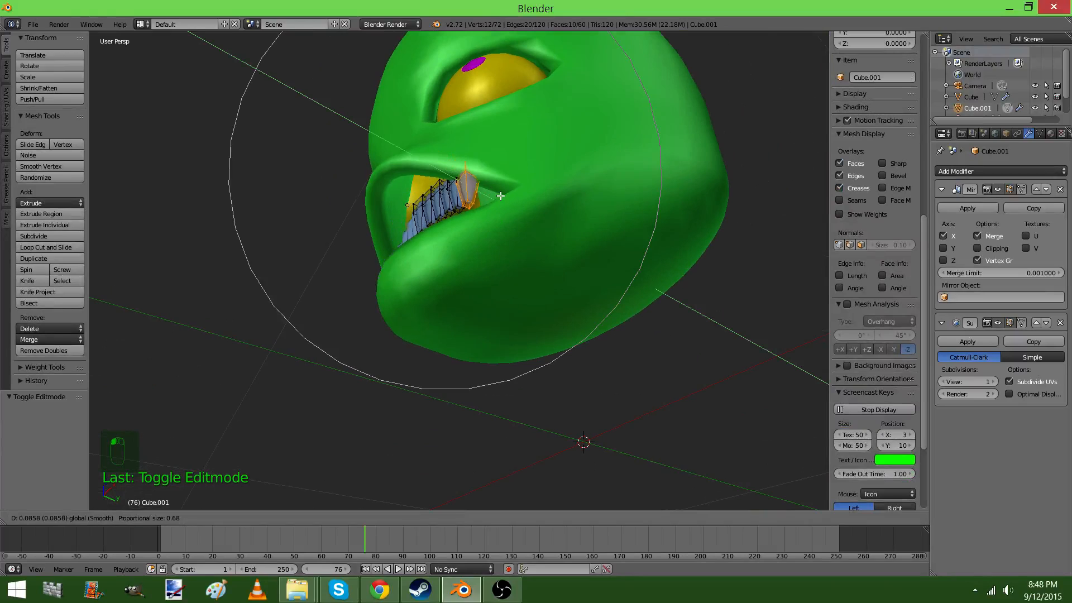
{"action": "scroll", "coordinate": [500, 196], "scroll_direction": "up", "scroll_amount": 16}
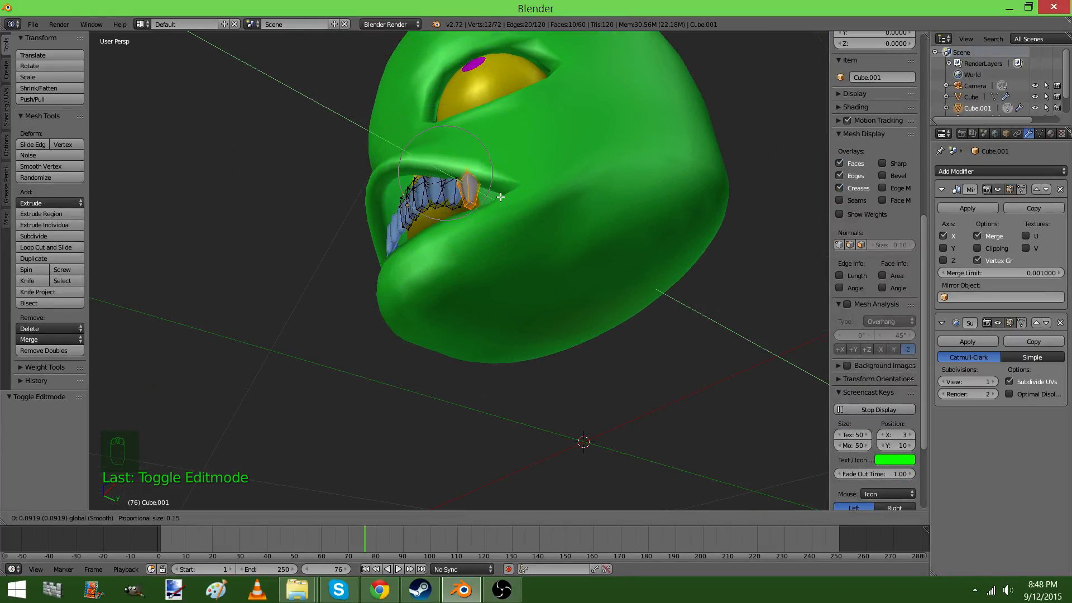
{"action": "scroll", "coordinate": [533, 198], "scroll_direction": "down", "scroll_amount": 5}
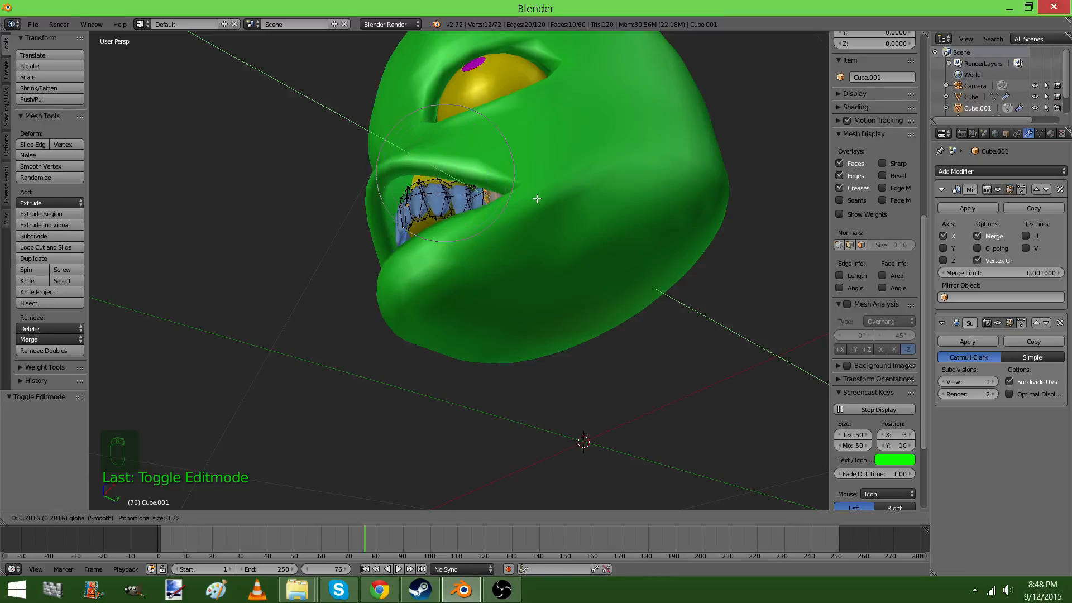
{"action": "scroll", "coordinate": [532, 192], "scroll_direction": "up", "scroll_amount": 4}
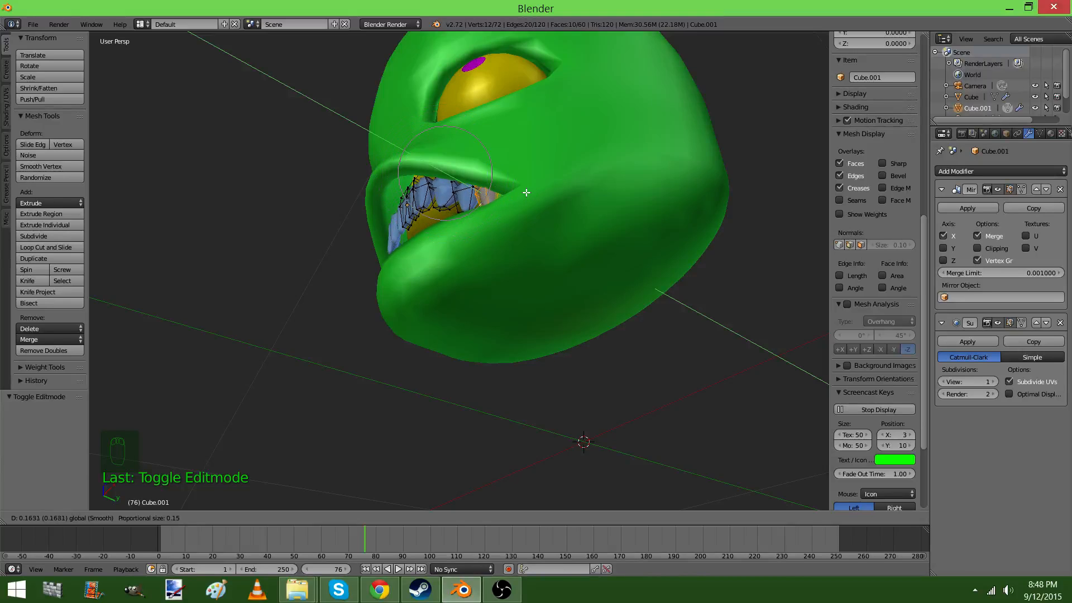
{"action": "scroll", "coordinate": [530, 193], "scroll_direction": "down", "scroll_amount": 4}
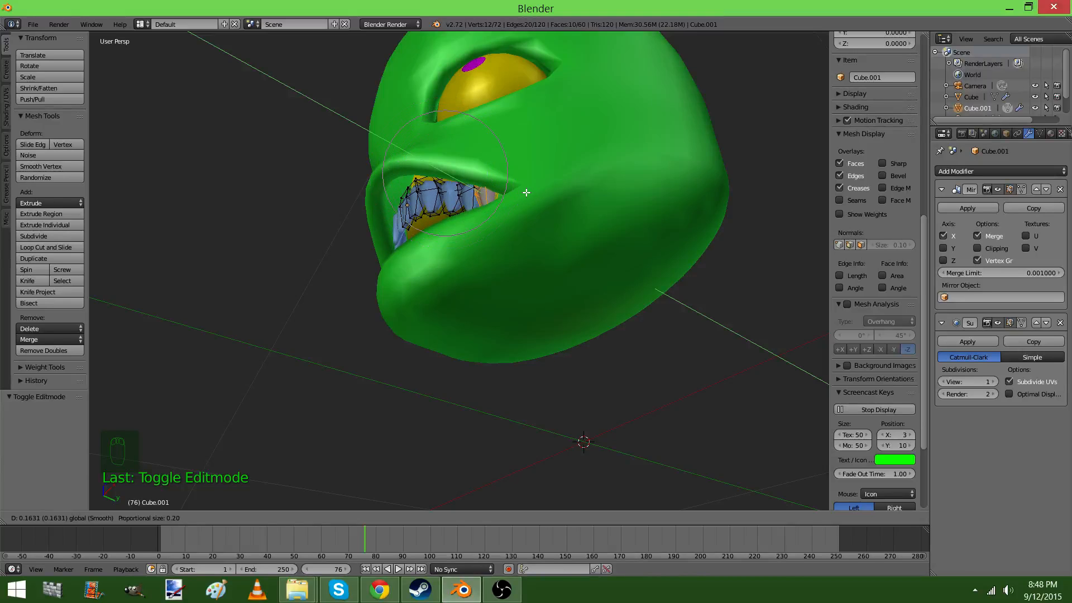
{"action": "left_click", "coordinate": [524, 192]}
{"action": "key", "text": "Tab"}
Select a vertex on the side teeth and shift it with proportional editing to fit the row to the lip
{"action": "middle_click_drag", "start_coordinate": [509, 195], "coordinate": [520, 223]}
{"action": "key", "text": "Tab"}
{"action": "scroll", "coordinate": [490, 194], "scroll_direction": "up", "scroll_amount": 2}
{"action": "right_click", "coordinate": [498, 165]}
{"action": "left_click_drag", "start_coordinate": [517, 247], "coordinate": [538, 265]}
{"action": "key", "text": "Tab"}
Move the selected side tooth geometry about -0.020 along Y with proportional editing, refining the curve near the mouth corner
{"action": "middle_click_drag", "start_coordinate": [600, 278], "coordinate": [529, 182]}
{"action": "key", "text": "Tab"}
{"action": "right_click", "coordinate": [530, 179]}
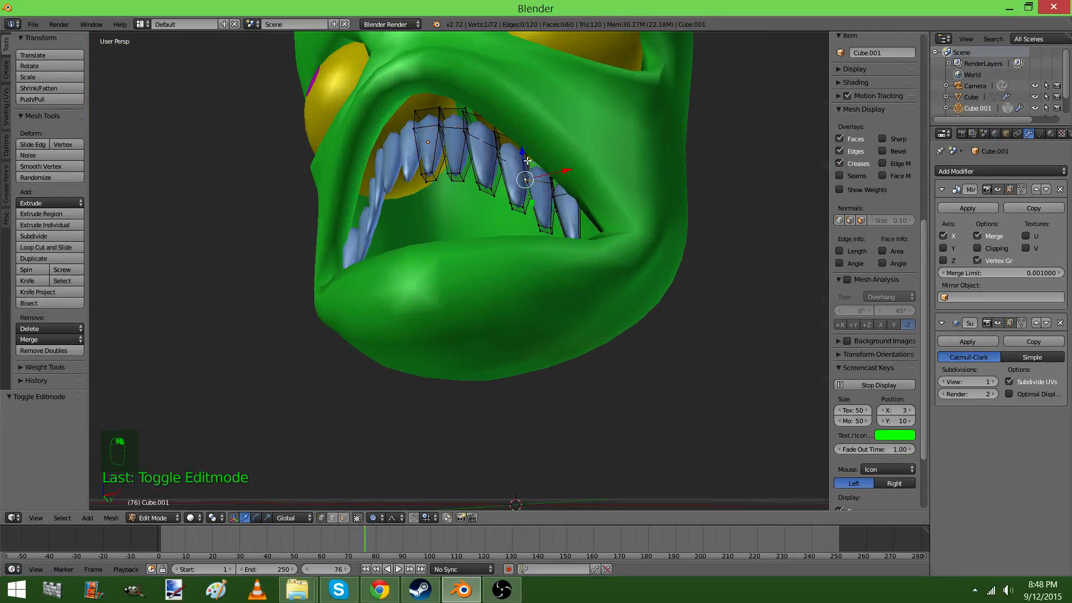
{"action": "left_click_drag", "start_coordinate": [530, 191], "coordinate": [519, 179]}
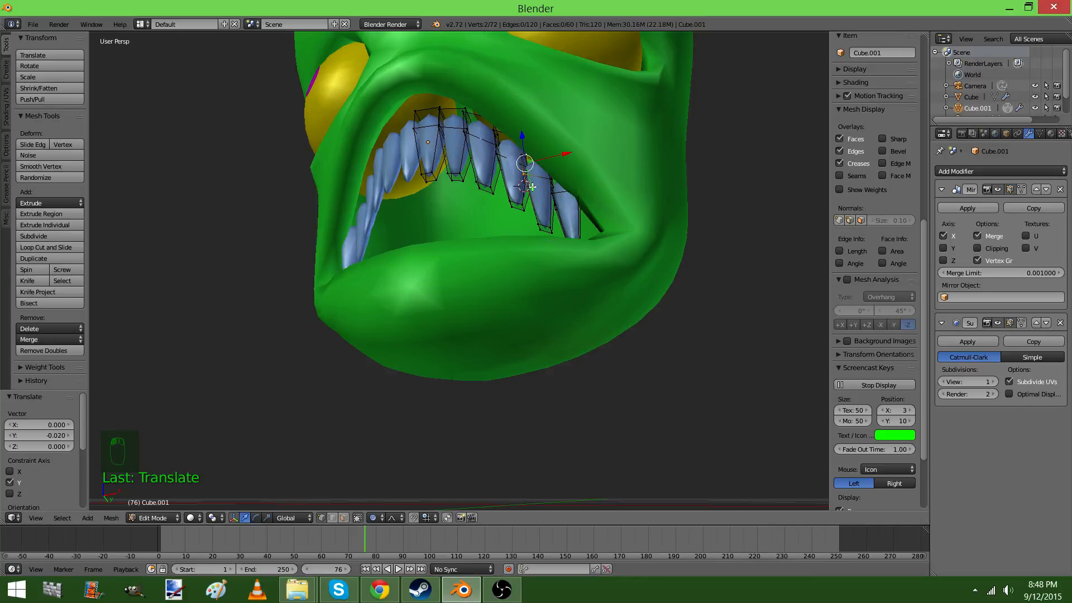
{"action": "middle_click_drag", "start_coordinate": [532, 186], "coordinate": [536, 286]}
{"action": "key", "text": "Tab"}
{"action": "scroll", "coordinate": [343, 277], "scroll_direction": "up", "scroll_amount": 4}
{"action": "scroll", "coordinate": [436, 285], "scroll_direction": "down", "scroll_amount": 4}
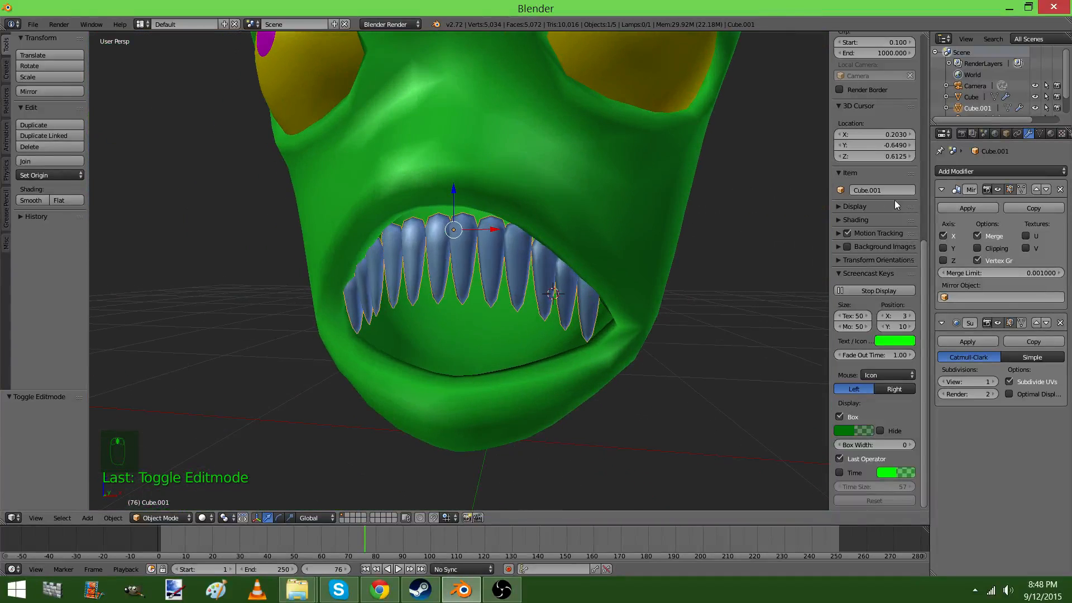
Select the head and set its Key 5 shape key value to 1.000, and test the Key 3 value
{"action": "right_click", "coordinate": [648, 189]}
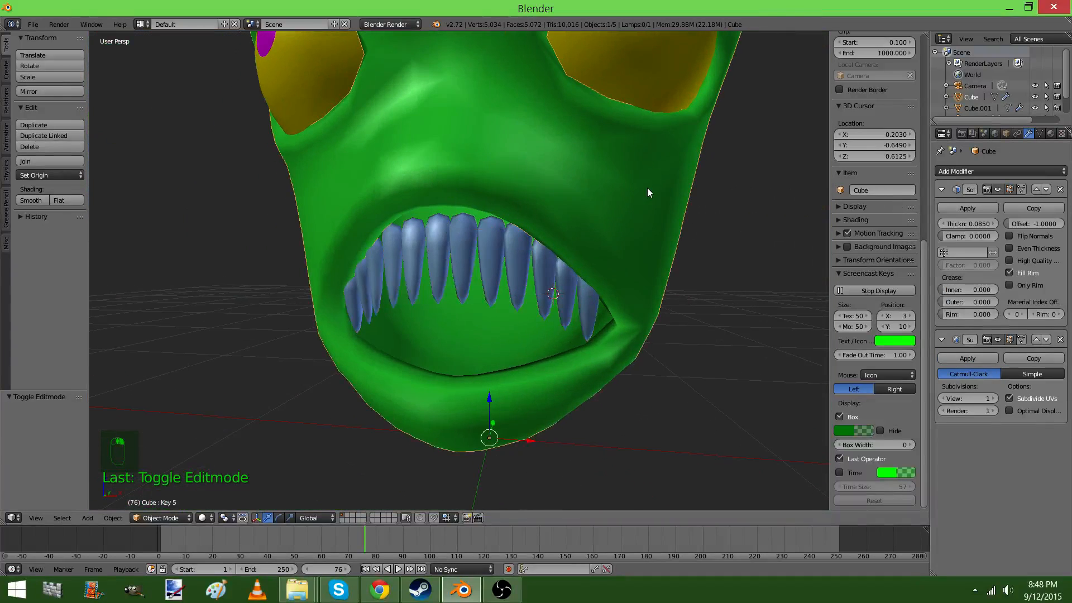
{"action": "left_click", "coordinate": [1041, 134]}
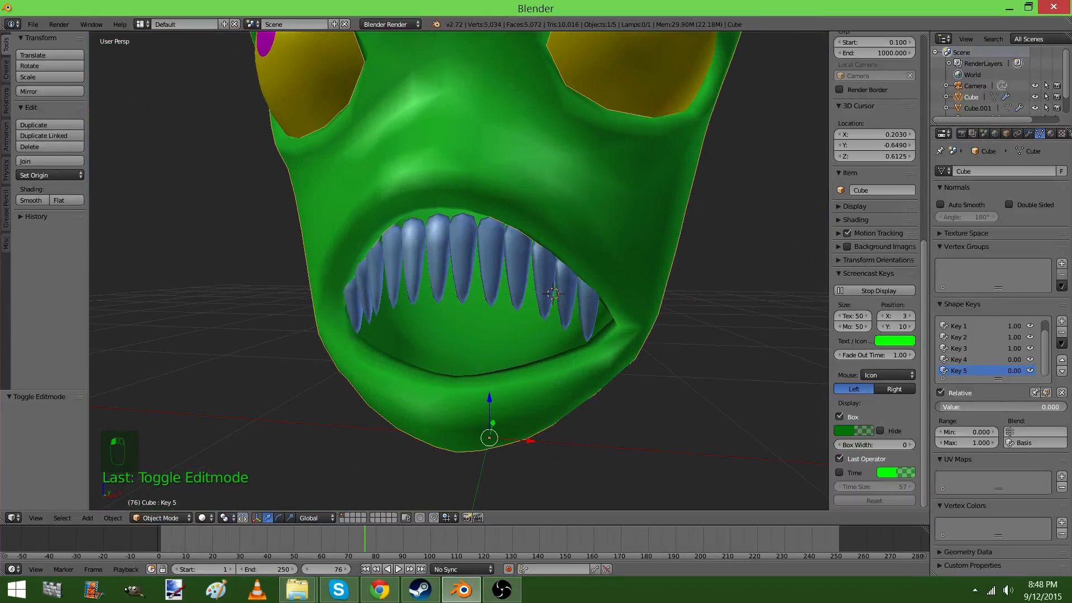
{"action": "left_click_drag", "start_coordinate": [994, 407], "coordinate": [1059, 403]}
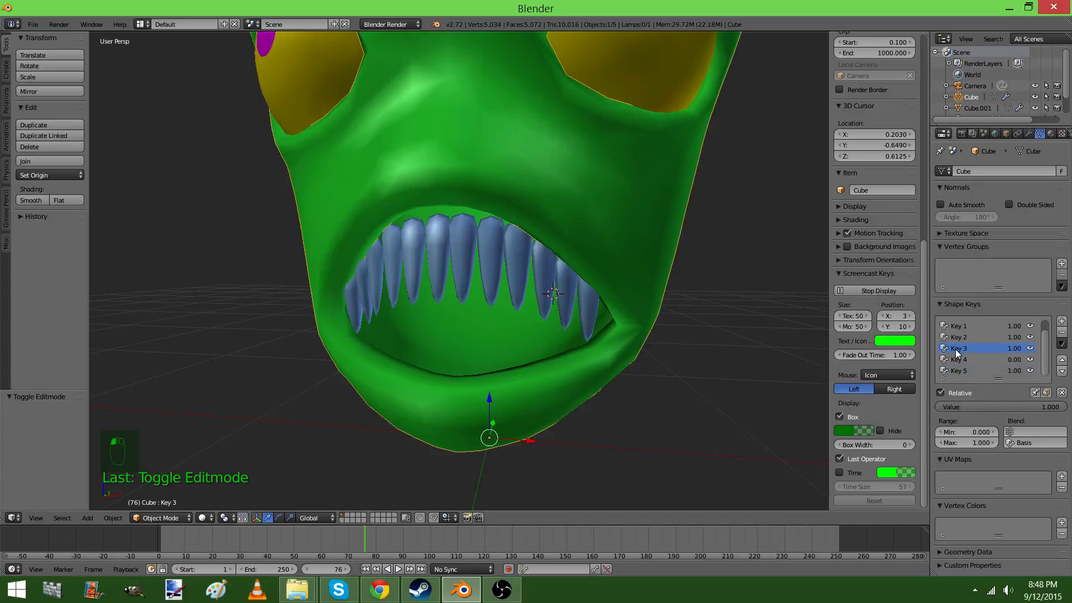
{"action": "mouse_move", "coordinate": [984, 407]}
{"action": "left_mouse_down"}
{"action": "mouse_move", "coordinate": [872, 407]}
{"action": "mouse_move", "coordinate": [988, 407]}
{"action": "left_mouse_up"}
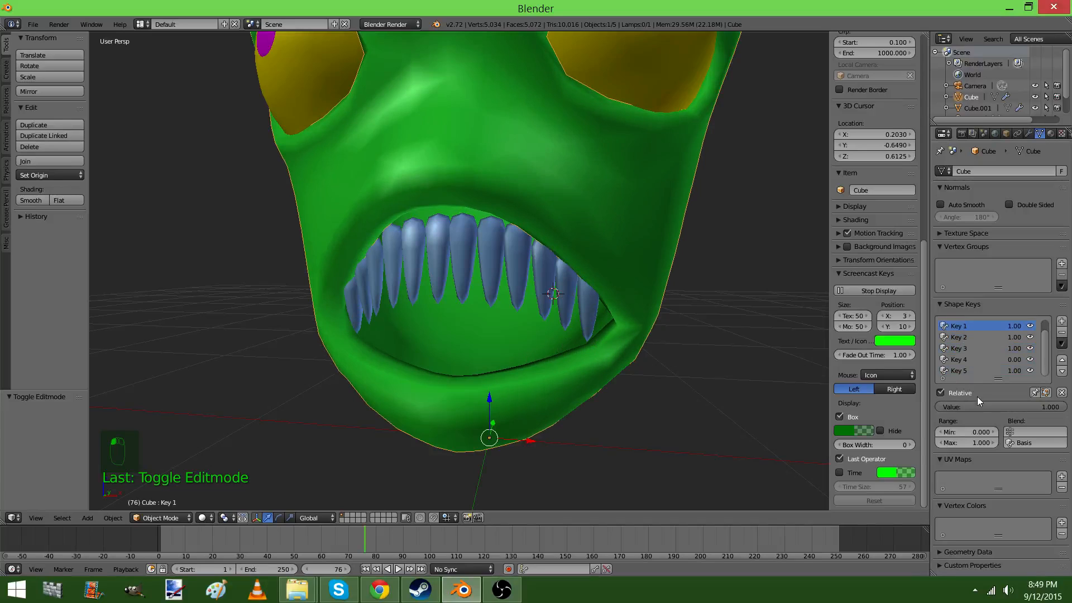
Set the head's Key 1 shape key value to 0.000 and move the teeth about 0.098 along Y behind the lips
{"action": "left_click_drag", "start_coordinate": [978, 406], "coordinate": [916, 407]}
{"action": "middle_click_drag", "start_coordinate": [648, 335], "coordinate": [571, 335]}
{"action": "right_click", "coordinate": [435, 284]}
{"action": "middle_click_drag", "start_coordinate": [436, 283], "coordinate": [407, 285]}
{"action": "key", "text": "z"}
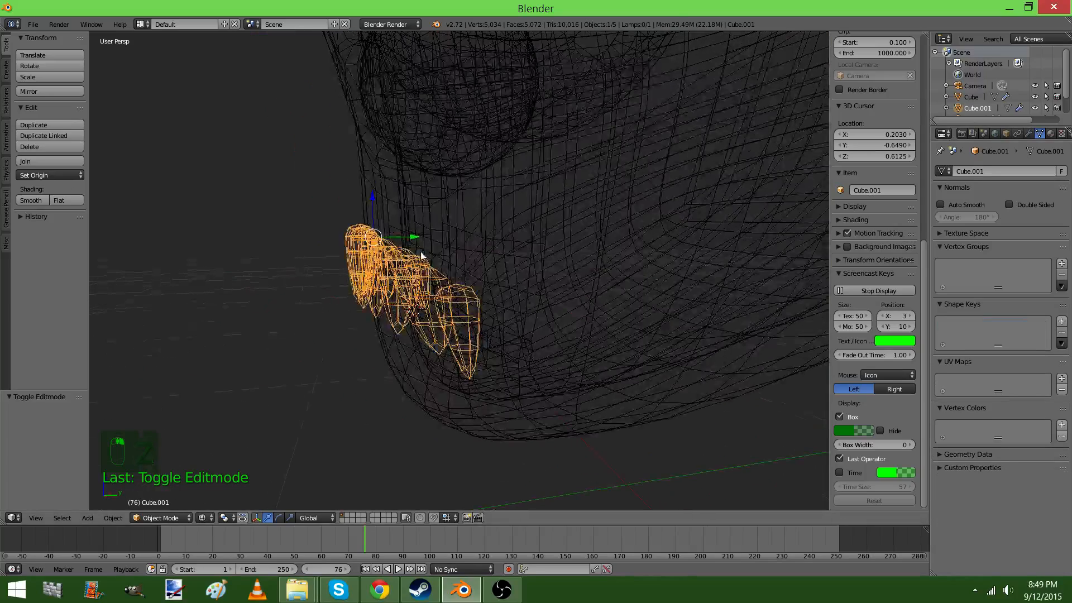
{"action": "left_click_drag", "start_coordinate": [415, 237], "coordinate": [453, 239]}
{"action": "key", "text": "z"}
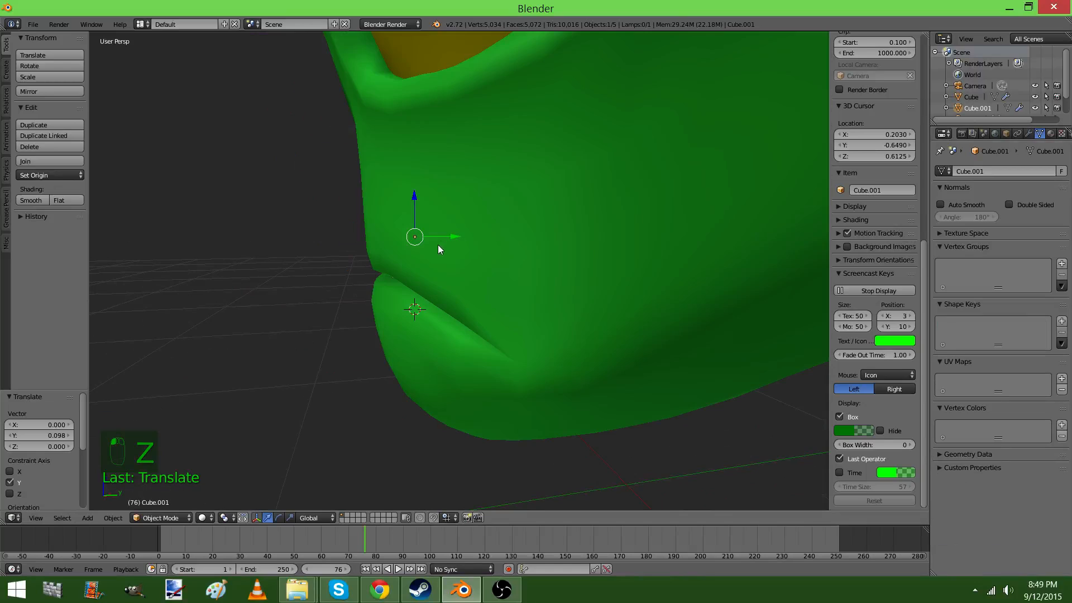
{"action": "middle_click_drag", "start_coordinate": [438, 245], "coordinate": [607, 290]}
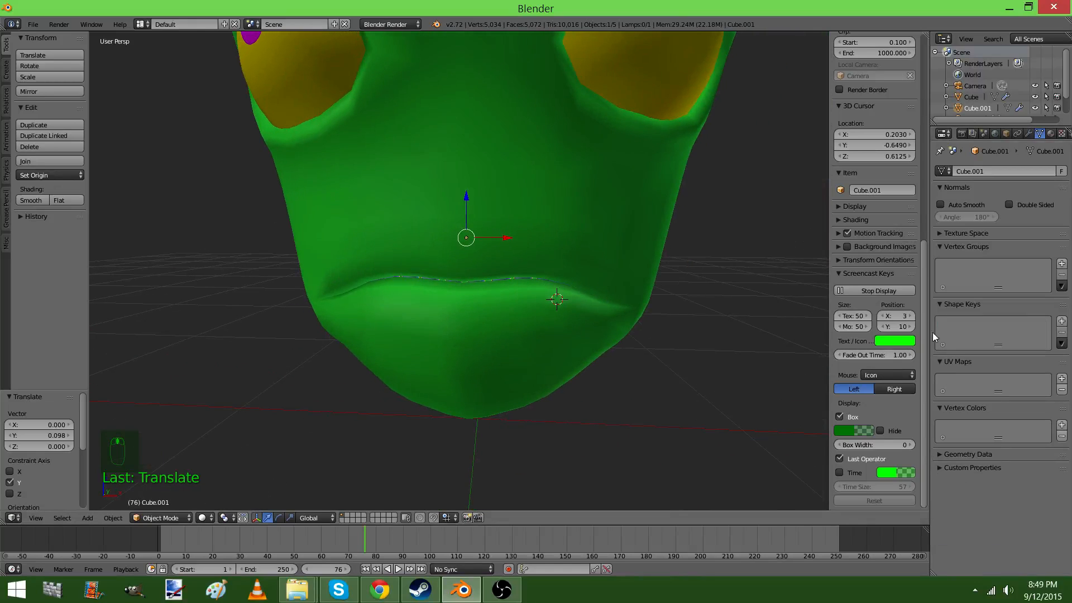
Select the head and set its Key 1 shape key value to 1.000 to open the mouth
{"action": "right_click", "coordinate": [622, 236]}
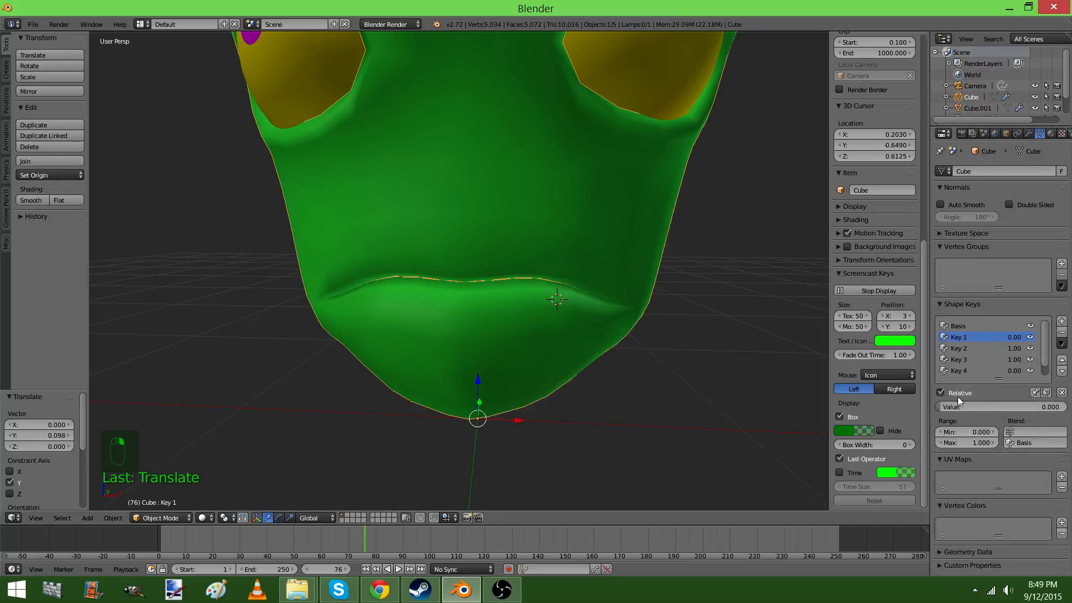
{"action": "left_click_drag", "start_coordinate": [948, 406], "coordinate": [1068, 407]}
{"action": "middle_click_drag", "start_coordinate": [435, 268], "coordinate": [608, 279]}
In the teeth mesh, select the root blocks and raise them along Z into the upper gum with proportional editing disabled
{"action": "right_click", "coordinate": [407, 248]}
{"action": "key", "text": "Tab"}
{"action": "key", "text": "z"}
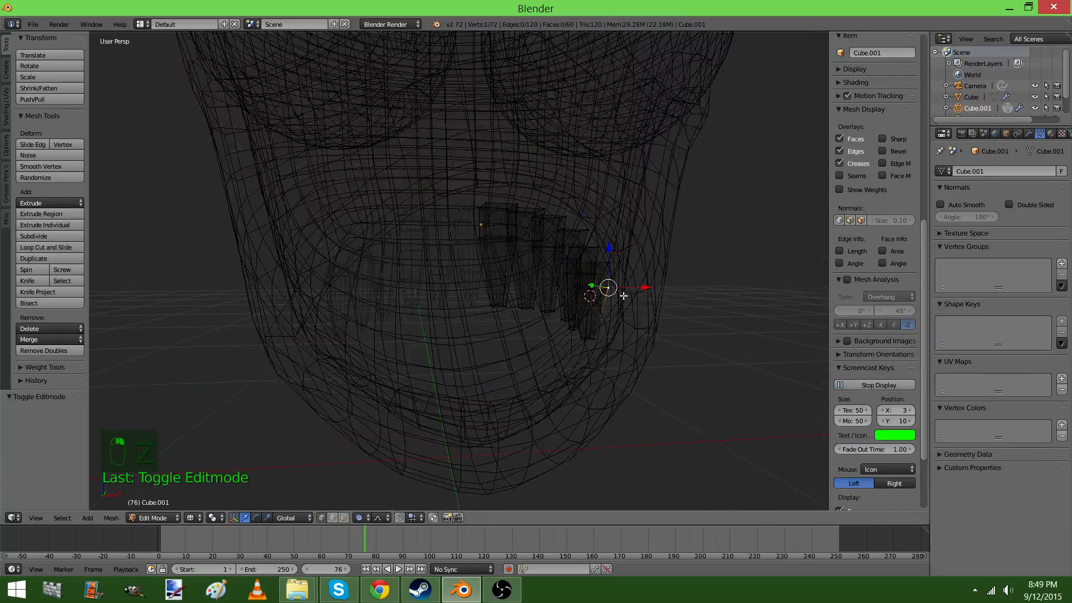
{"action": "mouse_move", "coordinate": [563, 279]}
{"action": "left_mouse_down", "text": "ctrl"}
{"action": "mouse_move", "coordinate": [694, 239]}
{"action": "mouse_move", "coordinate": [673, 311]}
{"action": "left_mouse_up", "text": "ctrl"}
{"action": "middle_click_drag", "start_coordinate": [672, 311], "coordinate": [418, 425]}
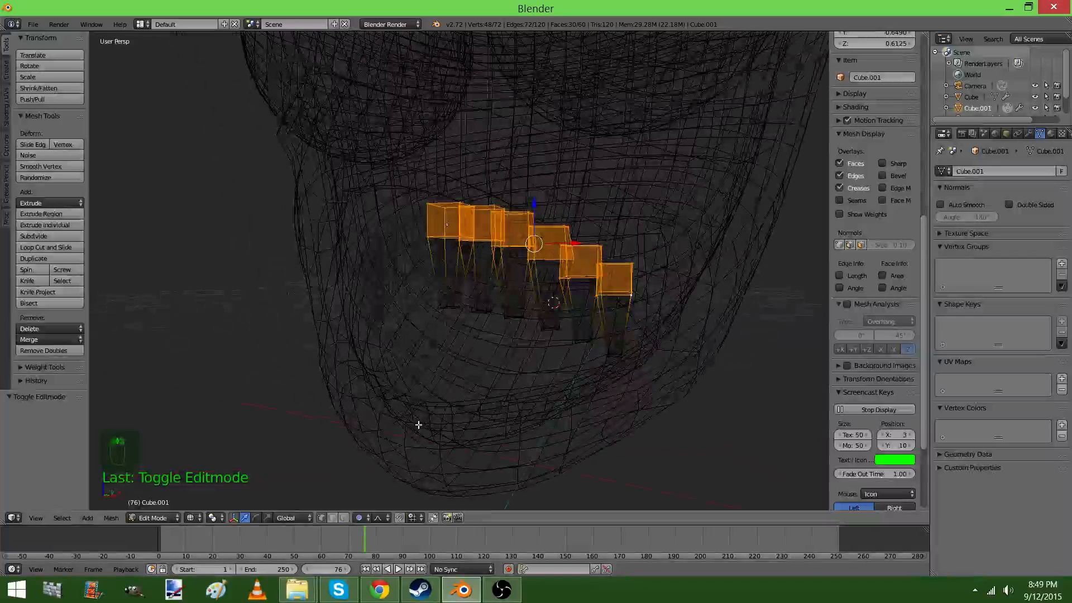
{"action": "left_click", "coordinate": [361, 520]}
{"action": "left_click", "coordinate": [362, 504]}
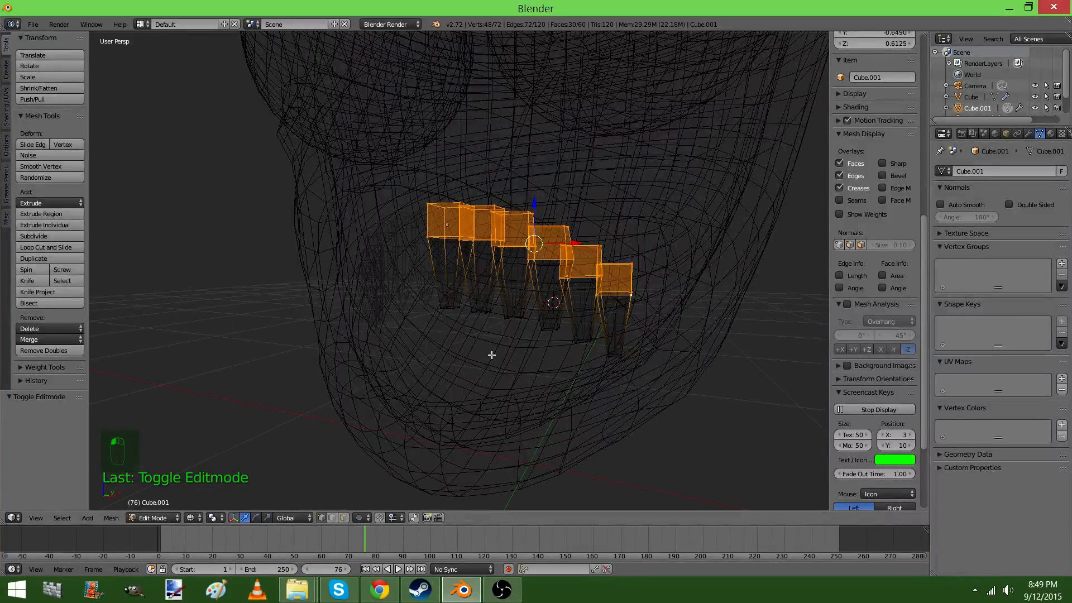
{"action": "key", "text": "z"}
{"action": "left_click_drag", "start_coordinate": [537, 214], "coordinate": [532, 136]}
{"action": "key", "text": "Tab"}
{"action": "middle_click_drag", "start_coordinate": [508, 201], "coordinate": [554, 236]}
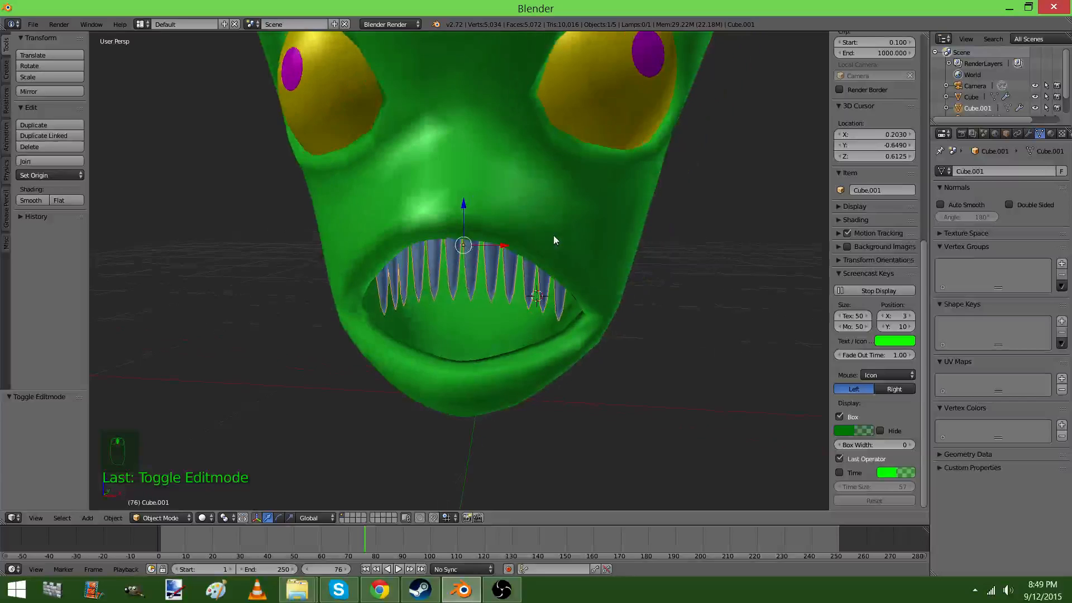
Duplicate the row of teeth in place and rotate the copy 180° in the front orthographic view
{"action": "key", "text": "shift+d"}
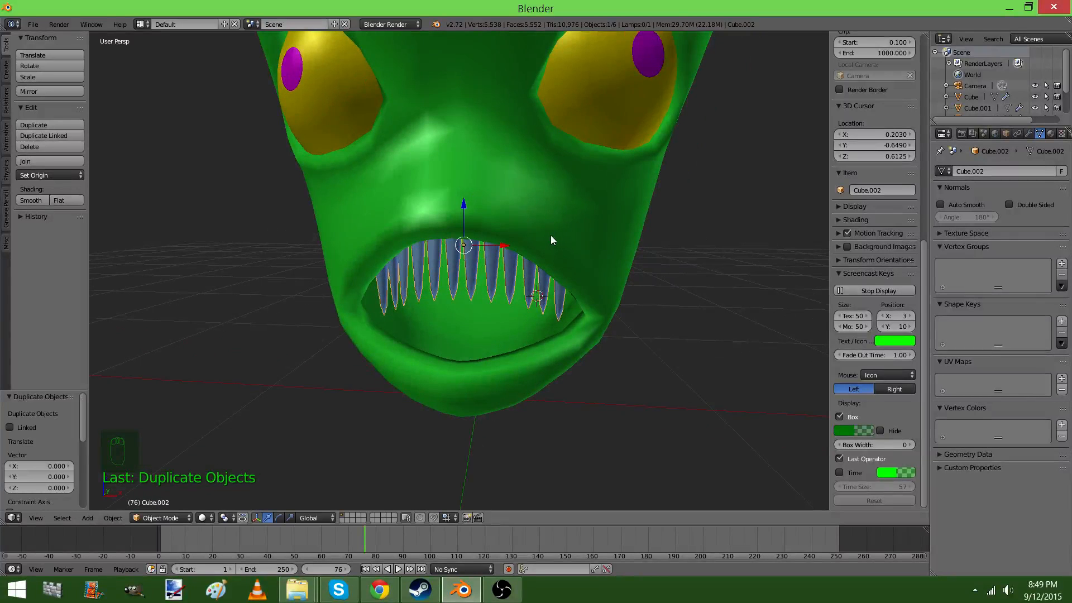
{"action": "key", "text": "KP_1"}
{"action": "key", "text": "KP_5"}
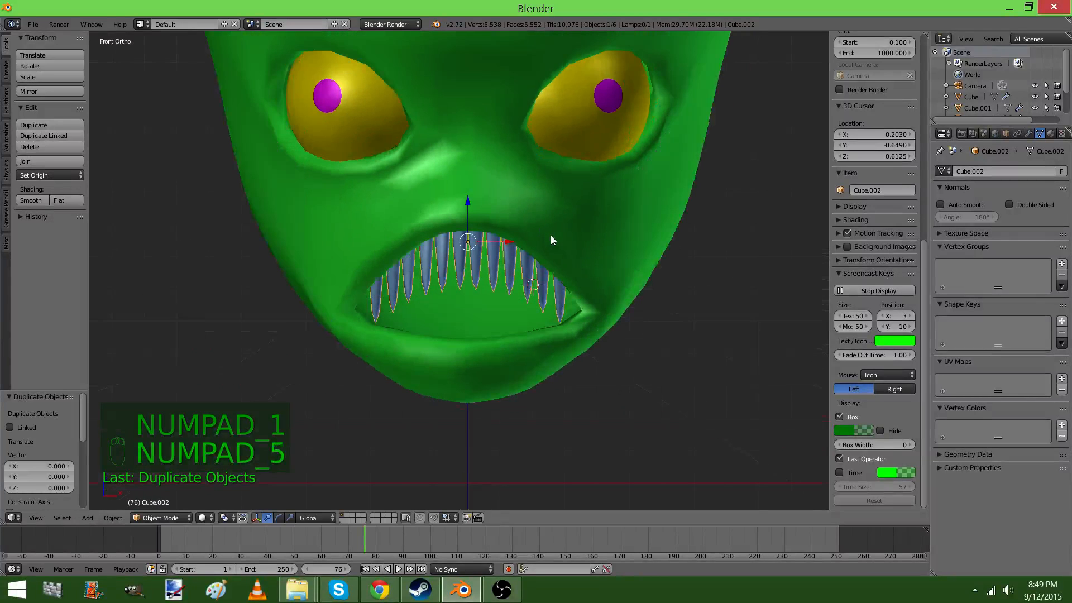
{"action": "left_click", "coordinate": [1029, 133]}
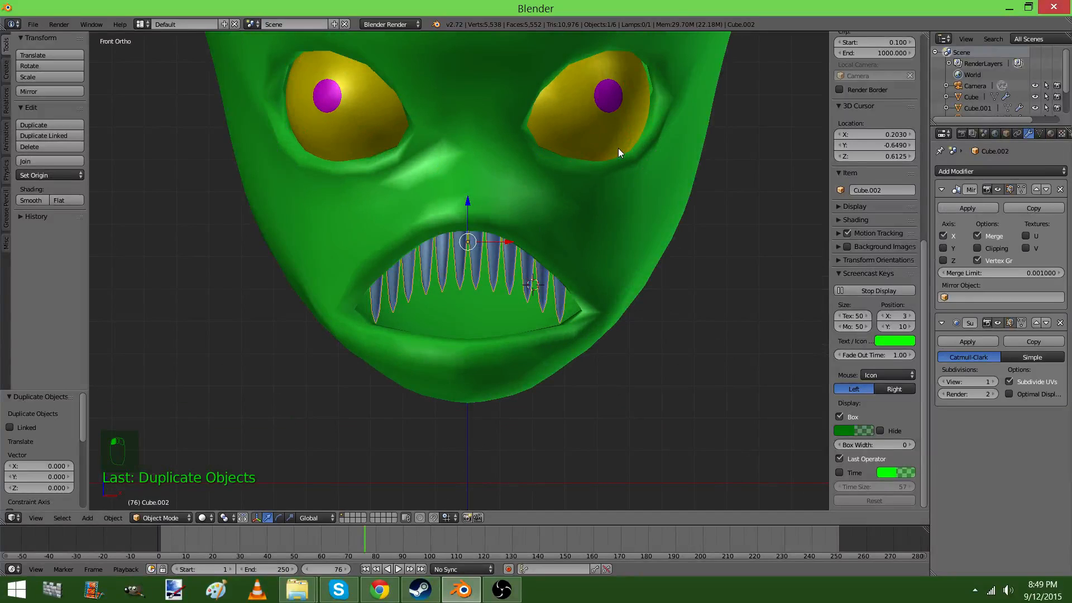
{"action": "key", "text": "r"}
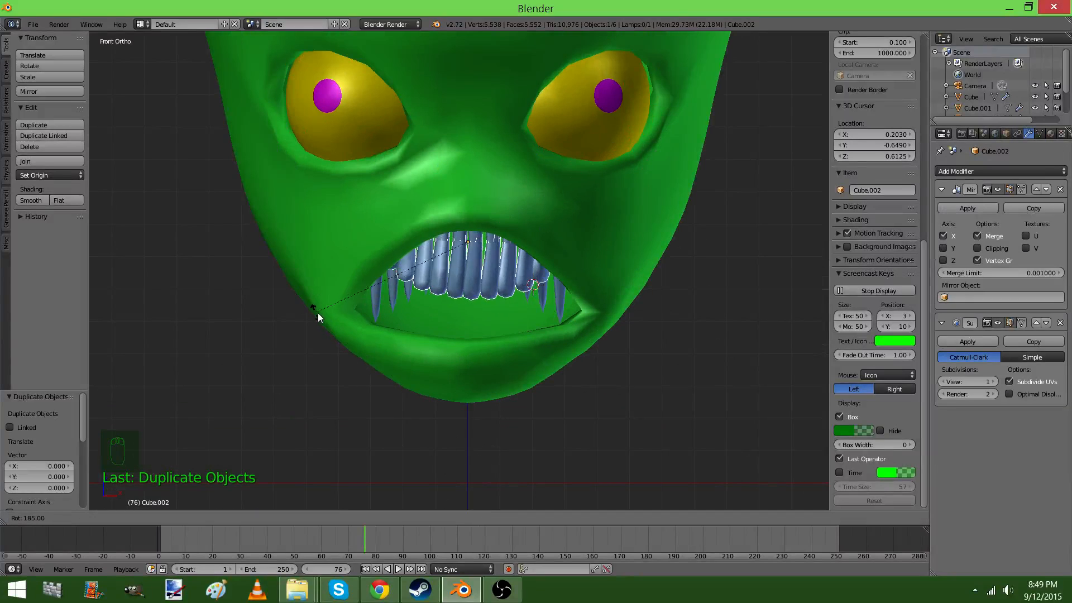
{"action": "left_click", "coordinate": [339, 326]}
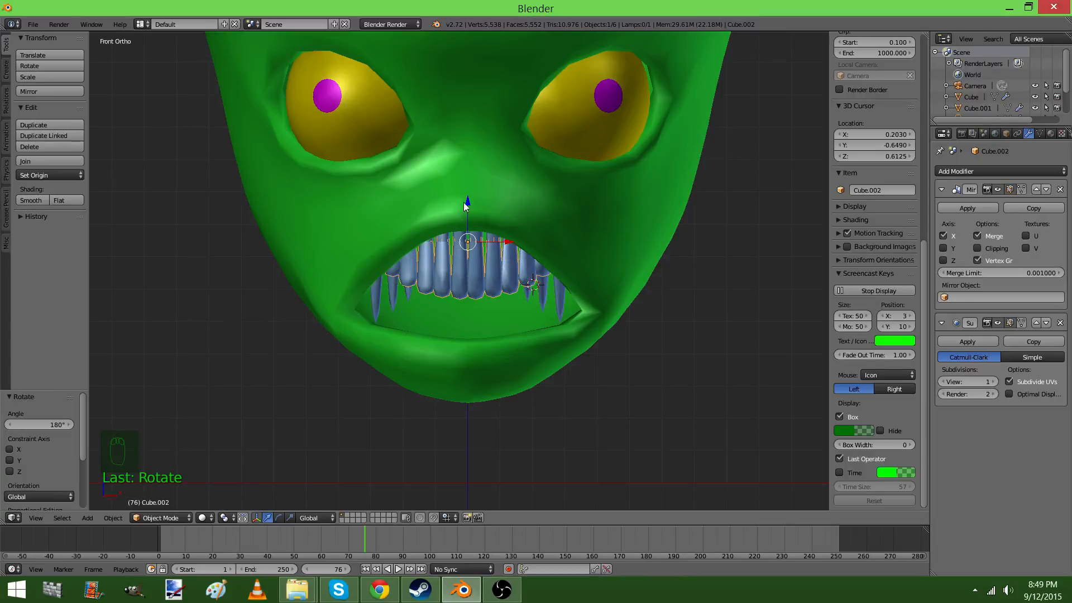
Fit the copied teeth to the lower lip by moving them -0.226 along Z, shortening them along Z and lowering them another -0.041
{"action": "key", "text": "g"}
{"action": "key", "text": "z"}
{"action": "left_click", "coordinate": [459, 280]}
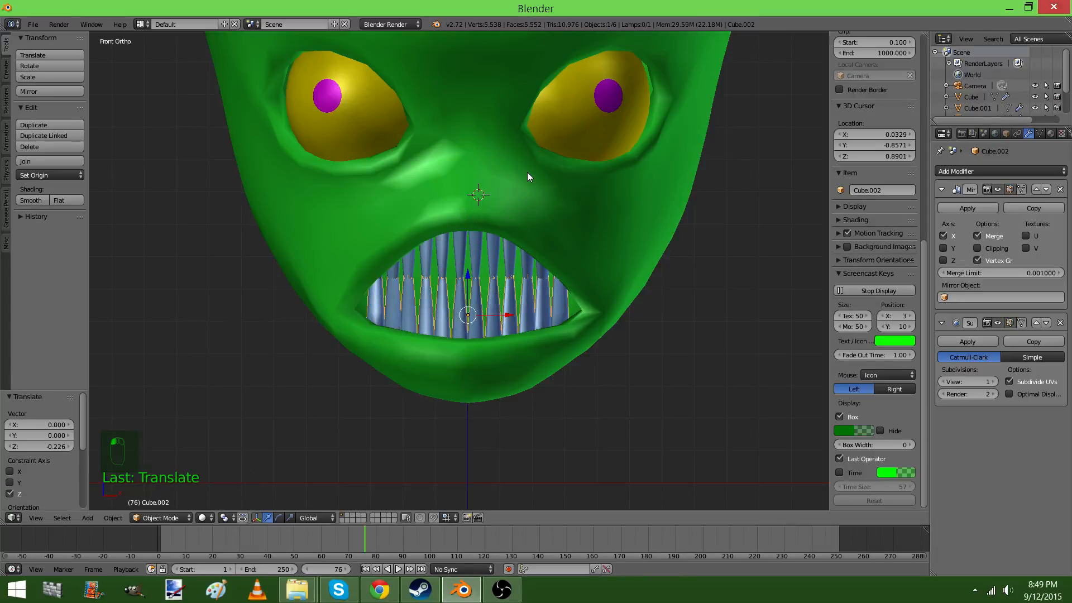
{"action": "key", "text": "s"}
{"action": "key", "text": "z"}
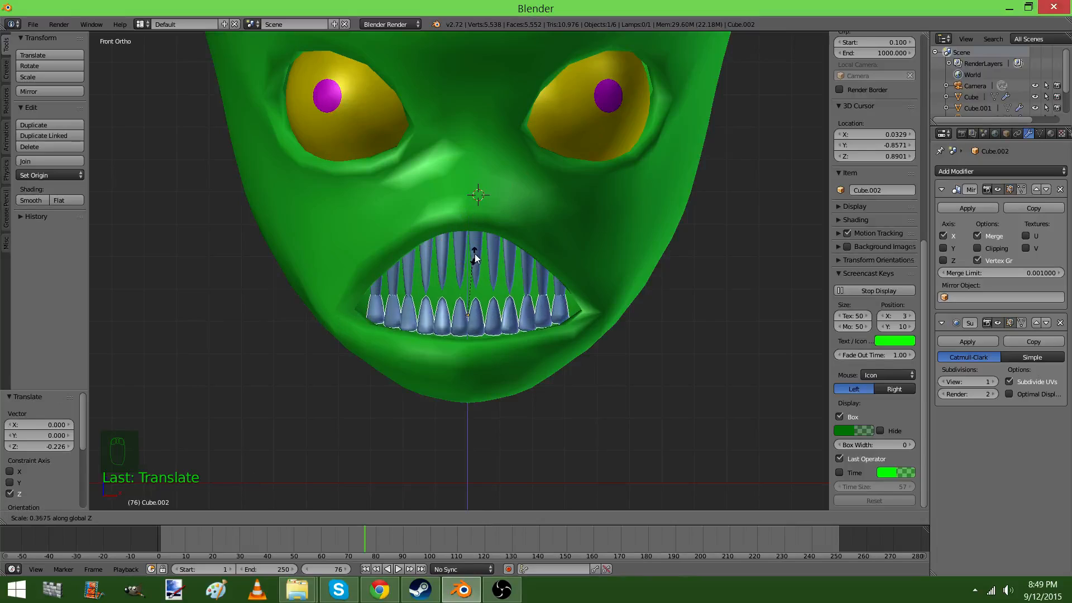
{"action": "left_click", "coordinate": [478, 234]}
{"action": "key", "text": "g"}
{"action": "key", "text": "z"}
{"action": "left_click", "coordinate": [467, 298]}
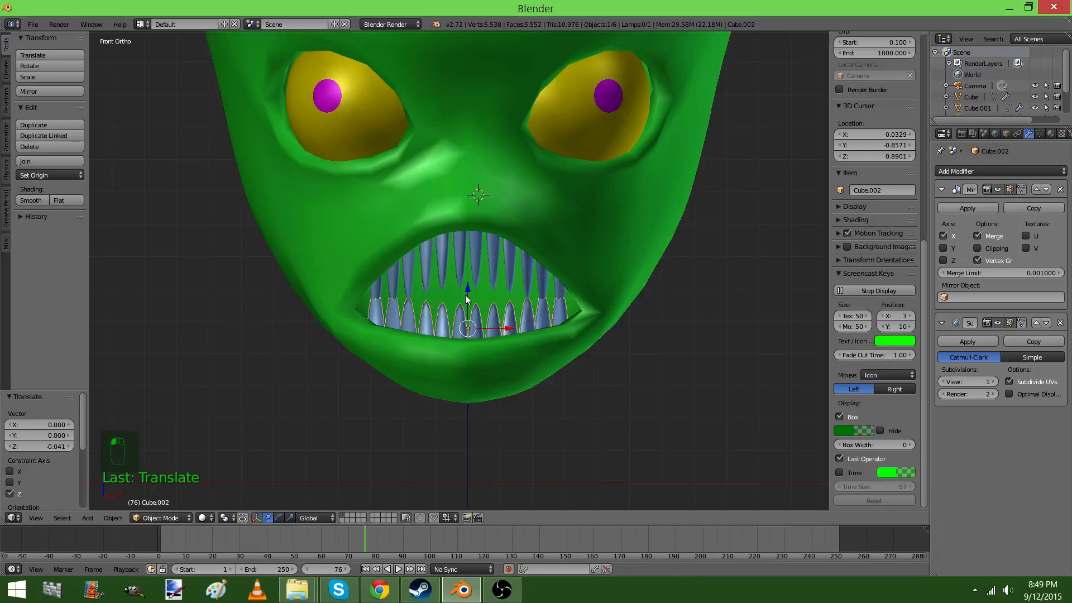
Select the head and set its Key 1 shape key value to 0.000 to check the lower teeth with the mouth closed
{"action": "key", "text": "KP_5"}
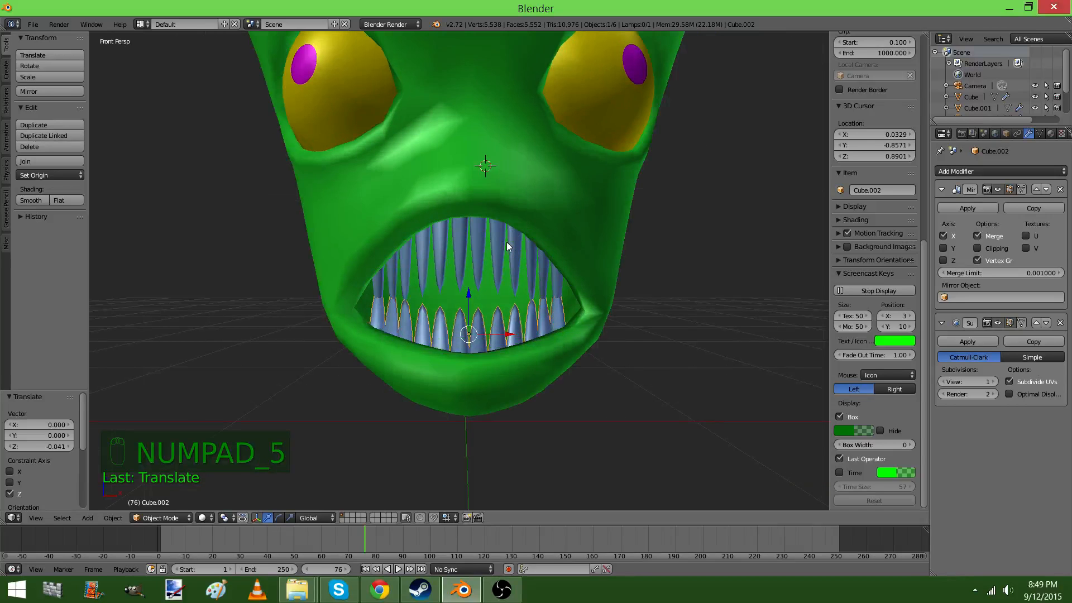
{"action": "middle_click_drag", "start_coordinate": [507, 243], "coordinate": [524, 193]}
{"action": "right_click", "coordinate": [524, 193]}
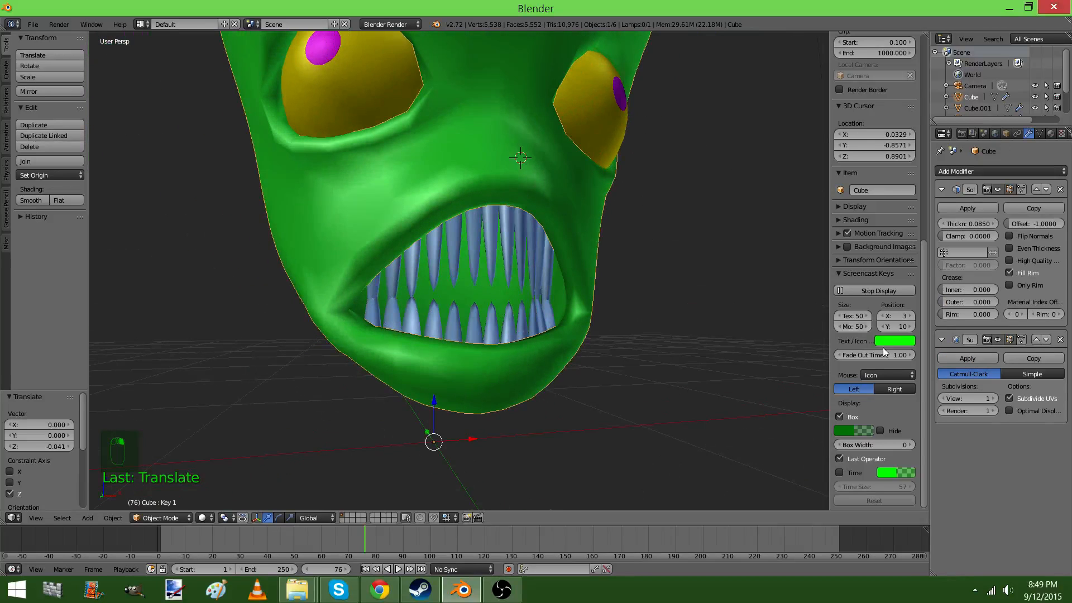
{"action": "left_click", "coordinate": [1039, 134]}
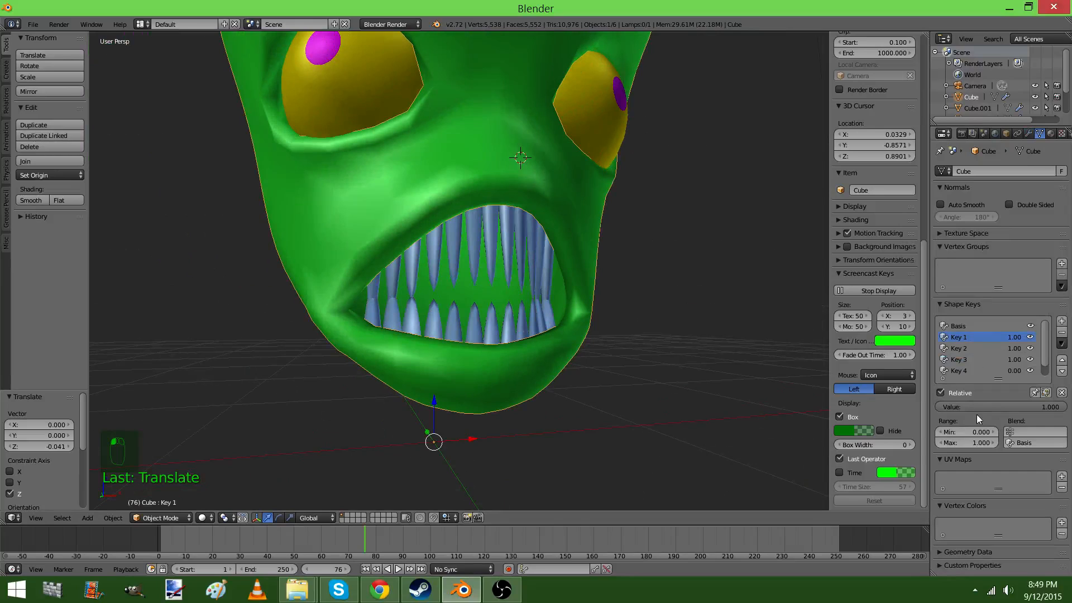
{"action": "left_click_drag", "start_coordinate": [978, 408], "coordinate": [922, 407]}
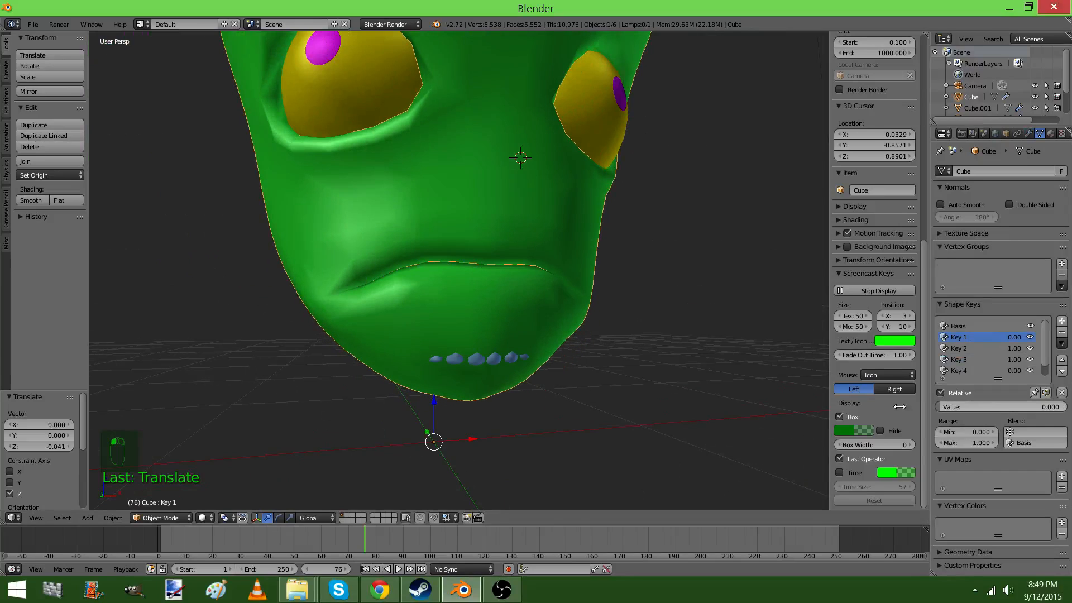
In the lower teeth mesh, move the selected root blocks back along Y until they sit inside the chin
{"action": "right_click", "coordinate": [494, 359]}
{"action": "key", "text": "Tab"}
{"action": "scroll", "coordinate": [545, 334], "scroll_direction": "up", "scroll_amount": 4}
{"action": "key", "text": "z"}
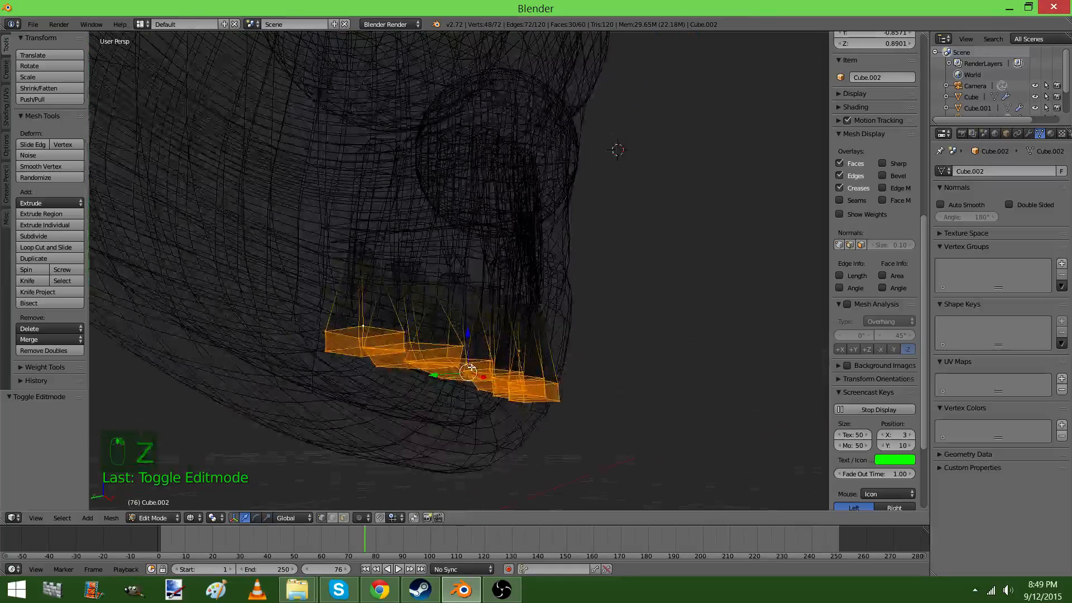
{"action": "middle_click_drag", "start_coordinate": [445, 362], "coordinate": [472, 371]}
{"action": "left_click_drag", "start_coordinate": [459, 380], "coordinate": [413, 376]}
{"action": "key", "text": "Tab"}
{"action": "middle_click_drag", "start_coordinate": [548, 363], "coordinate": [460, 363]}
{"action": "key", "text": "z"}
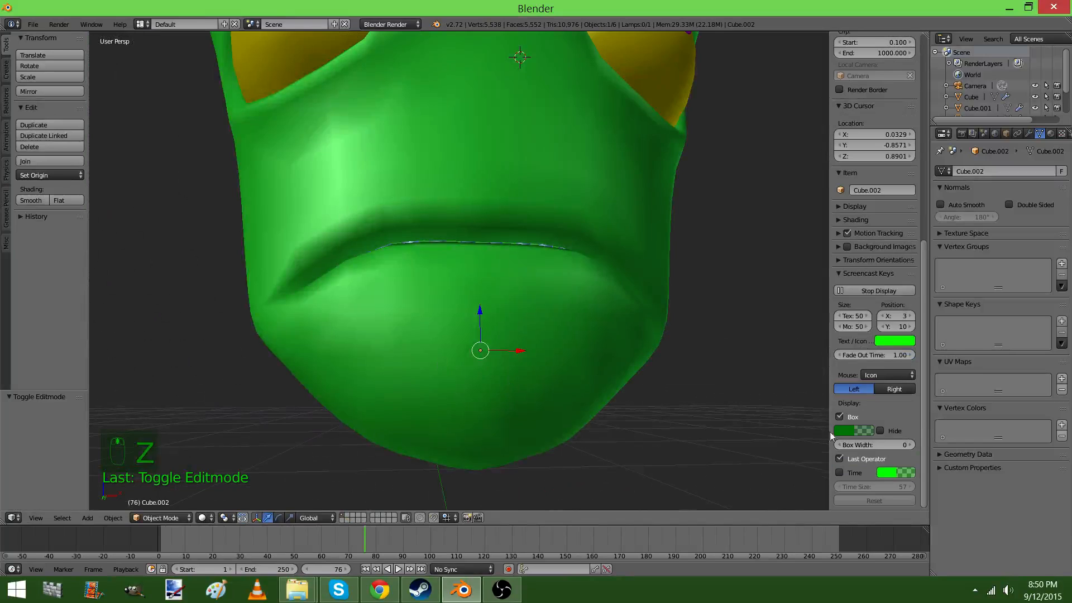
Reopen the mouth by setting the head's Key 1 shape key value to 1.000
{"action": "right_click", "coordinate": [644, 258]}
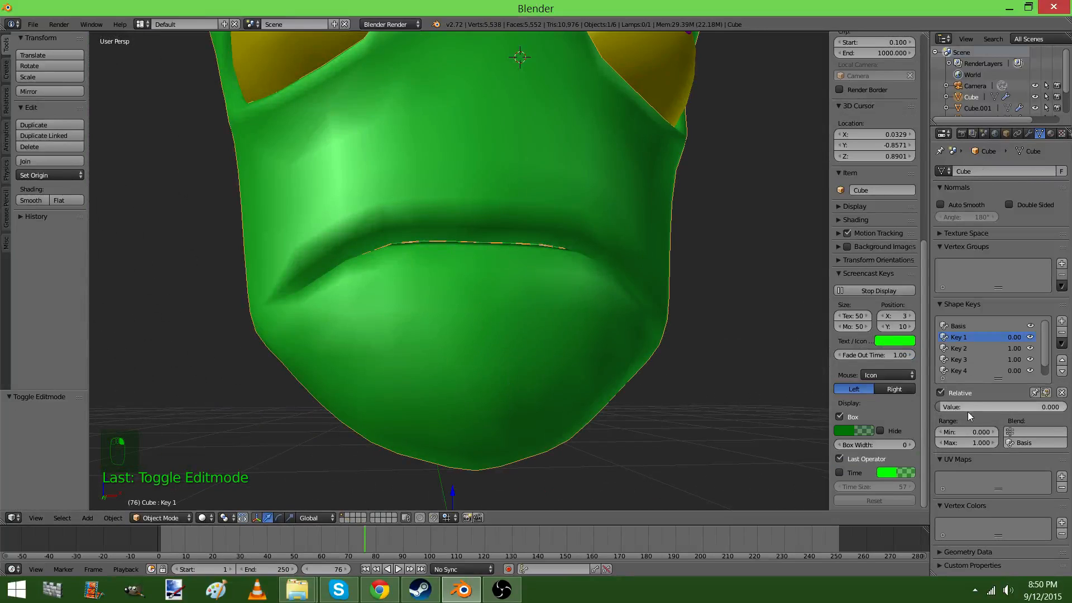
{"action": "left_click_drag", "start_coordinate": [955, 408], "coordinate": [1053, 410]}
{"action": "scroll", "coordinate": [458, 349], "scroll_direction": "down", "scroll_amount": 3}
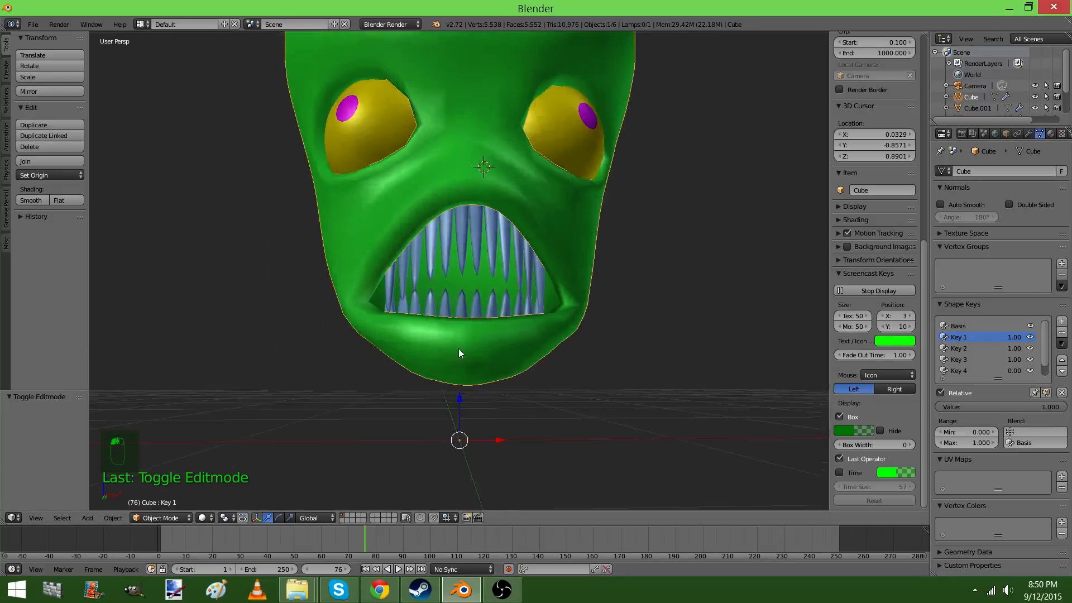
In the head mesh, select the vertices on both sides behind the eyes and make the Basis shape key active
{"action": "middle_click_drag", "start_coordinate": [459, 351], "coordinate": [503, 309]}
{"action": "key", "text": "Tab"}
{"action": "scroll", "coordinate": [503, 309], "scroll_direction": "up", "scroll_amount": 1}
{"action": "scroll", "coordinate": [503, 309], "scroll_direction": "up", "scroll_amount": 1}
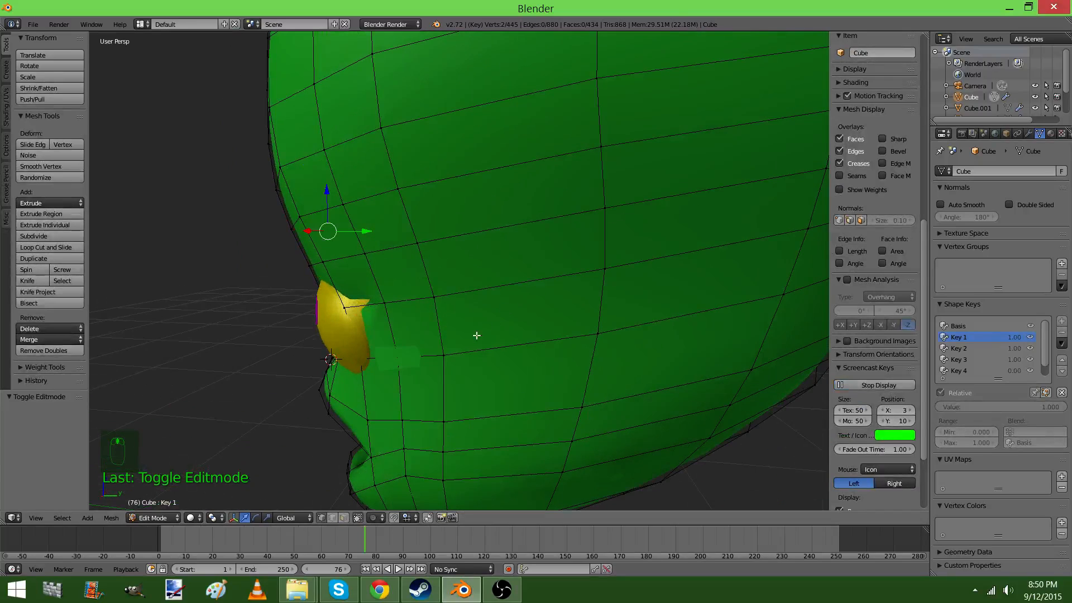
{"action": "right_click", "coordinate": [439, 301], "text": "shift"}
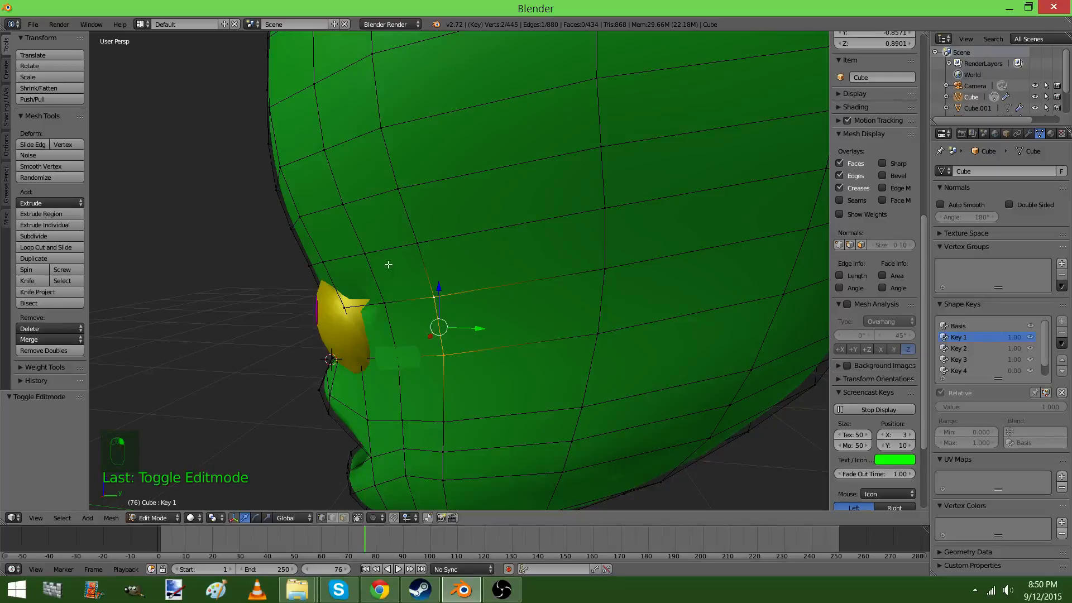
{"action": "scroll", "coordinate": [413, 245], "scroll_direction": "down", "scroll_amount": 3}
{"action": "middle_click_drag", "start_coordinate": [417, 266], "coordinate": [462, 255]}
{"action": "scroll", "coordinate": [463, 255], "scroll_direction": "up", "scroll_amount": 3}
{"action": "middle_click_drag", "start_coordinate": [345, 280], "coordinate": [581, 283]}
{"action": "left_click", "coordinate": [992, 326]}
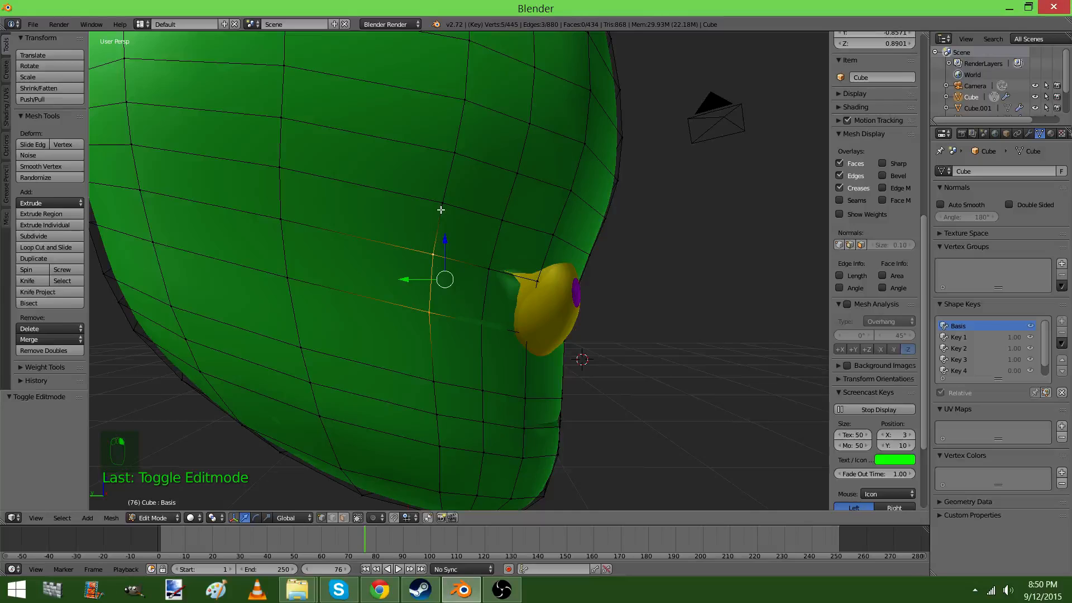
Extrude the three-vertex edge strips on both sides of the head and move them about 0.214 along Y to start the ears
{"action": "middle_click_drag", "start_coordinate": [481, 260], "coordinate": [520, 308]}
{"action": "key", "text": "e"}
{"action": "left_click", "coordinate": [547, 288]}
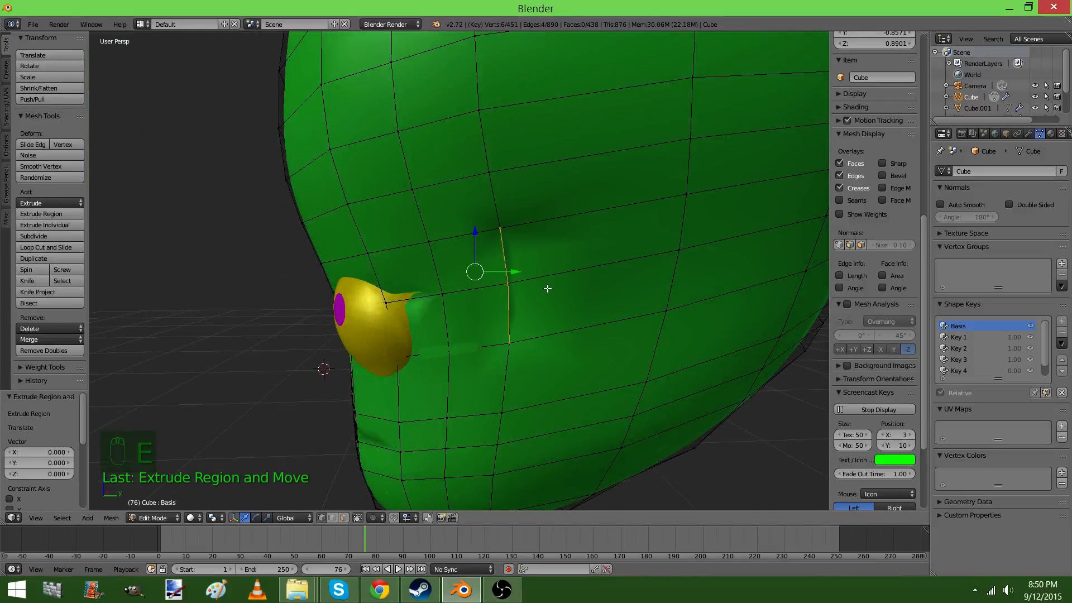
{"action": "key", "text": "g"}
{"action": "key", "text": "y"}
{"action": "left_click", "coordinate": [547, 276]}
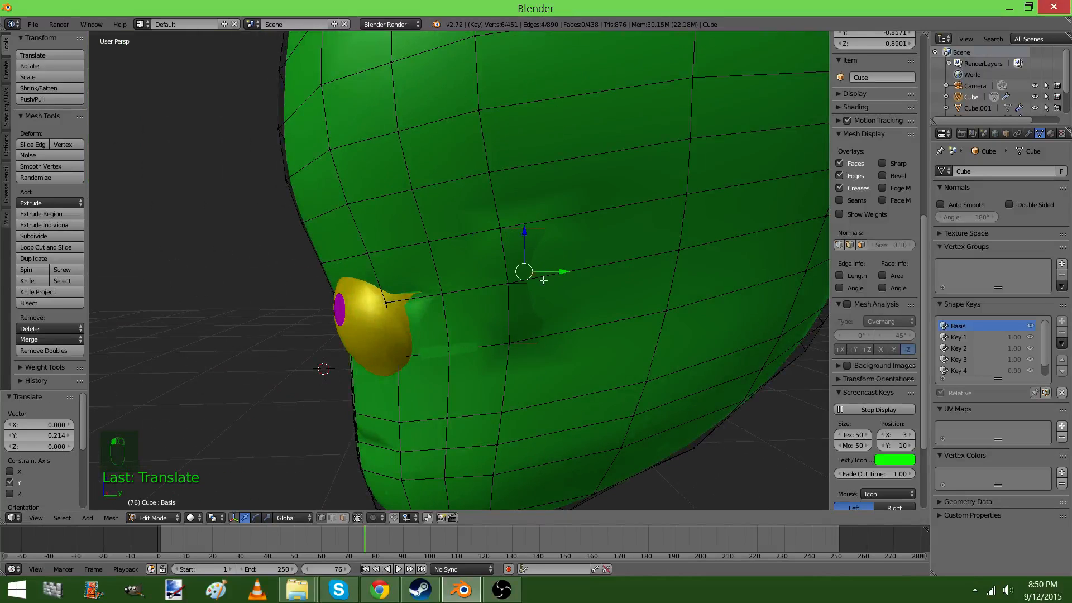
Scale the extruded ear edges by about 1.188 along X so they stand out from the head
{"action": "middle_click_drag", "start_coordinate": [546, 277], "coordinate": [423, 375]}
{"action": "left_click", "coordinate": [375, 518]}
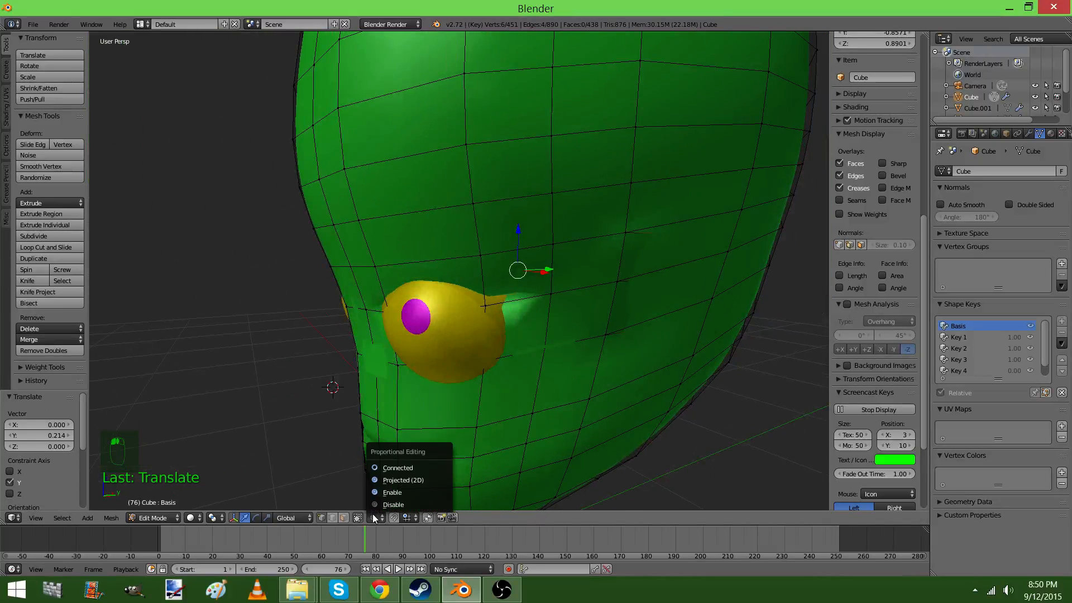
{"action": "left_click", "coordinate": [391, 476]}
{"action": "mouse_move", "coordinate": [510, 329]}
{"action": "middle_mouse_down"}
{"action": "mouse_move", "coordinate": [491, 342]}
{"action": "mouse_move", "coordinate": [527, 331]}
{"action": "middle_mouse_up"}
{"action": "key", "text": "s"}
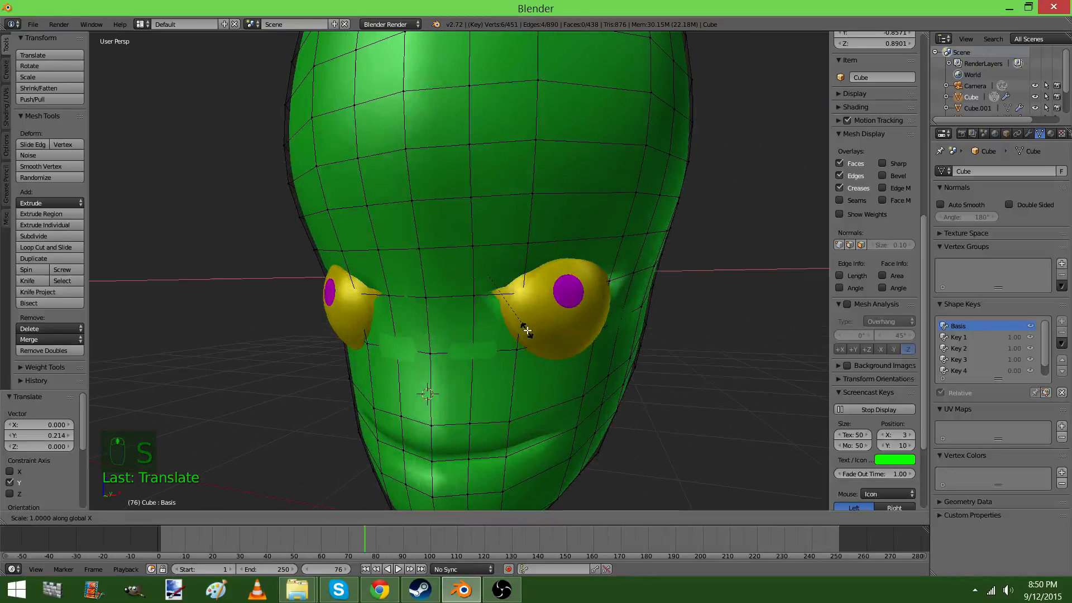
{"action": "left_click", "coordinate": [542, 336]}
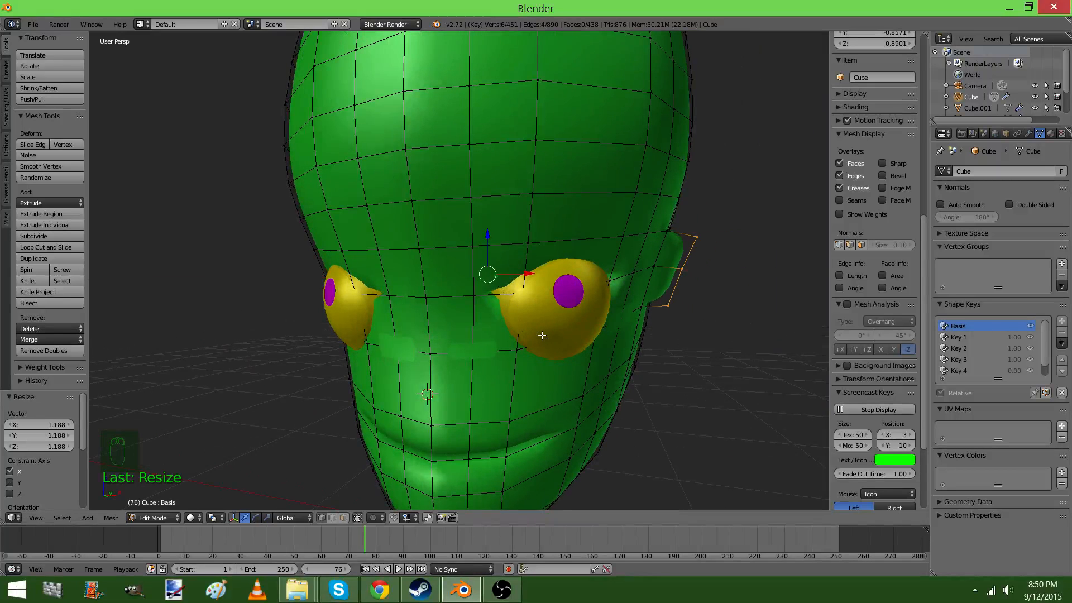
Select the top vertex of each ear, raise the pair along Z and scale it by about 1.184 to form pointed tips
{"action": "right_click", "coordinate": [688, 236]}
{"action": "middle_click_drag", "start_coordinate": [688, 236], "coordinate": [201, 256]}
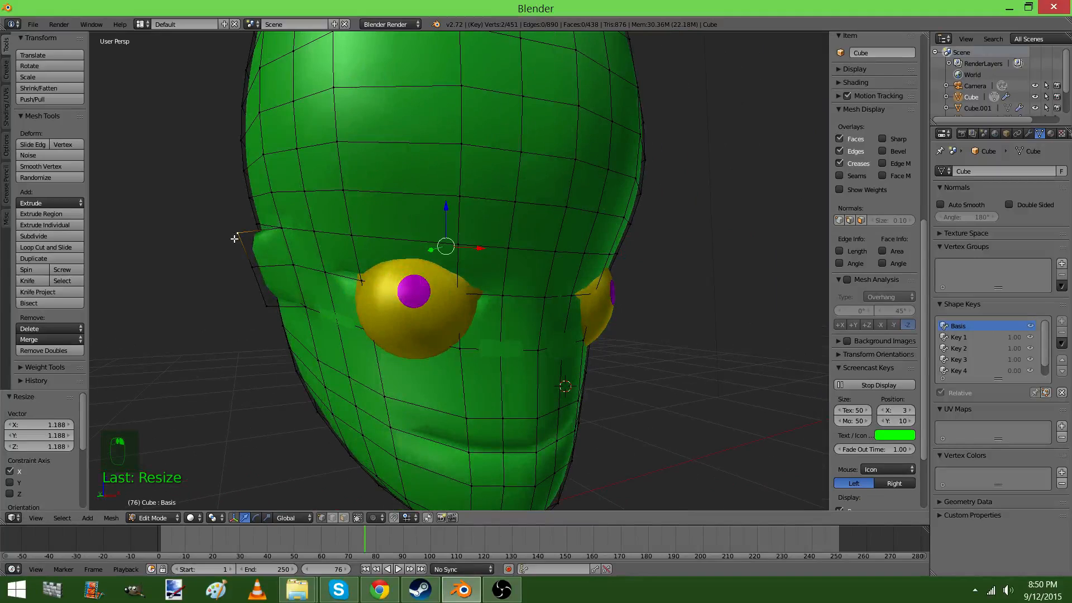
{"action": "left_click_drag", "start_coordinate": [442, 206], "coordinate": [448, 182]}
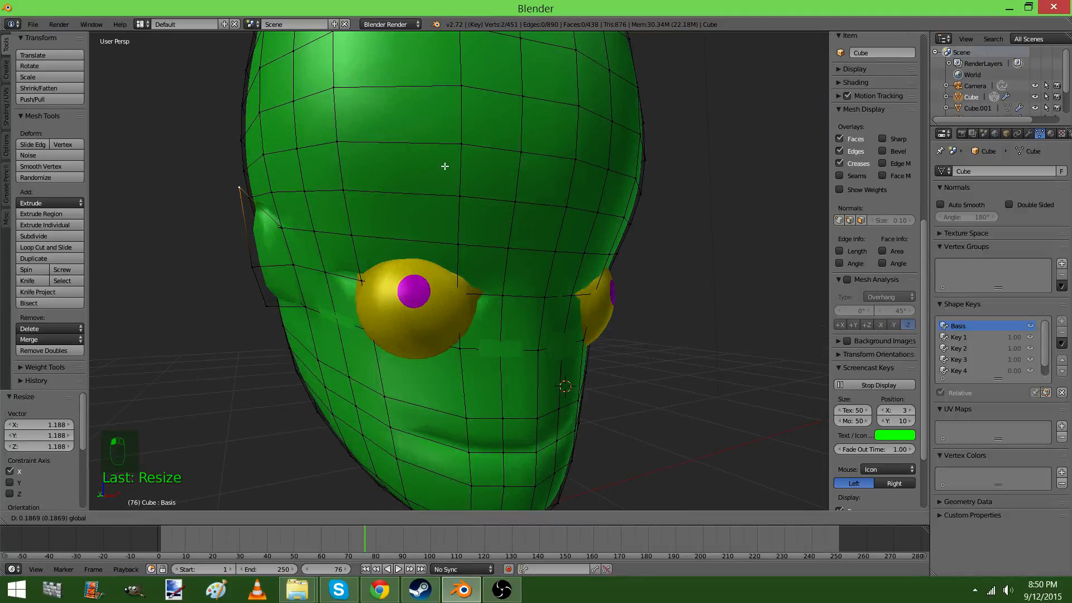
{"action": "left_click_drag", "start_coordinate": [436, 131], "coordinate": [436, 131]}
{"action": "key", "text": "s"}
{"action": "left_click", "coordinate": [562, 220]}
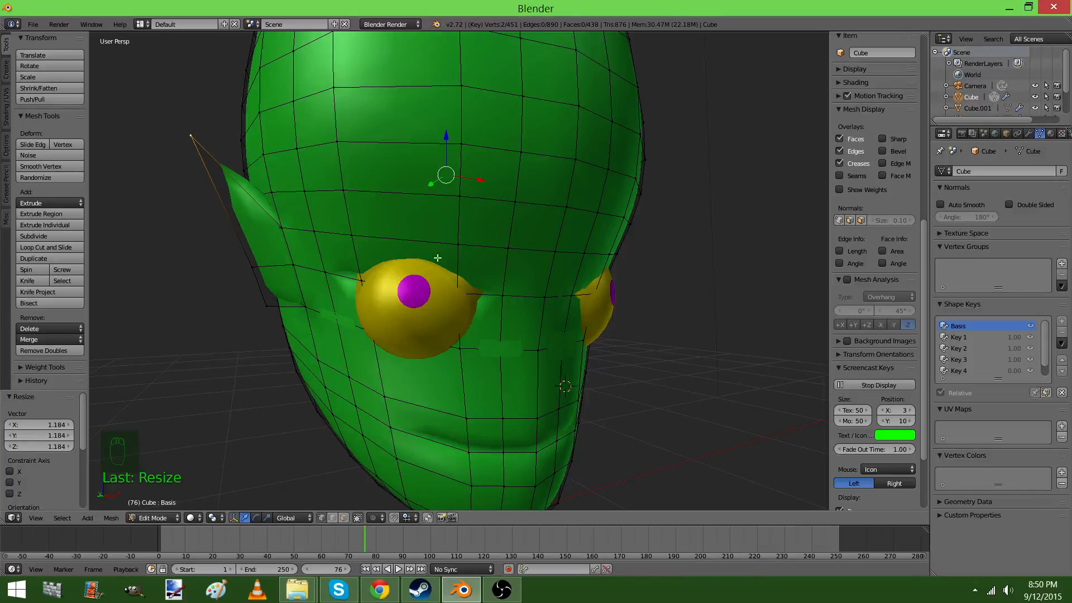
Lower the bottom vertex of both ears along Z and return to object mode
{"action": "middle_click_drag", "start_coordinate": [587, 308], "coordinate": [702, 310]}
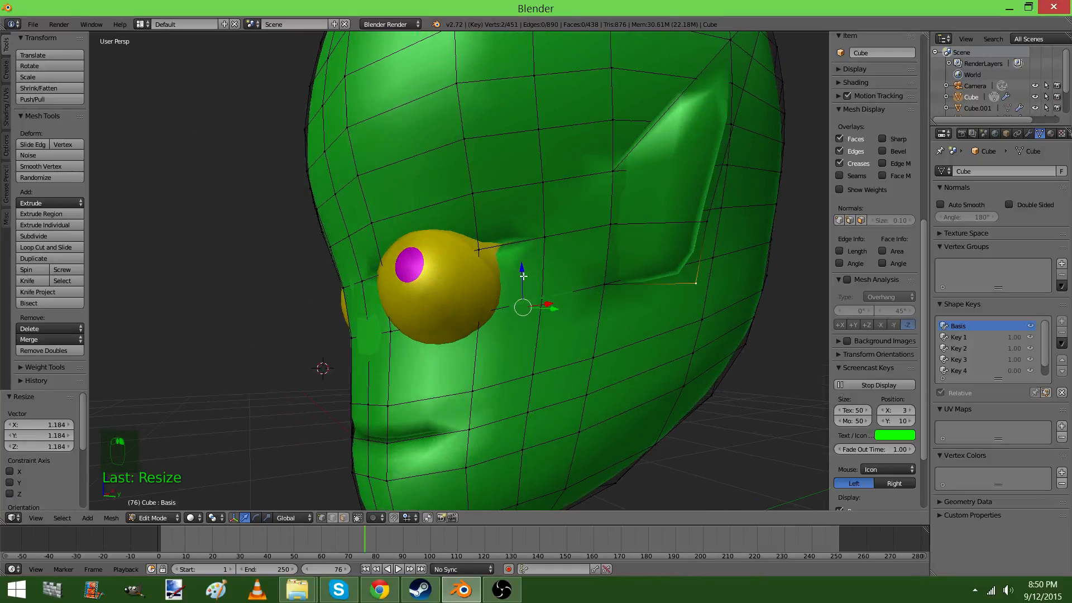
{"action": "left_click_drag", "start_coordinate": [522, 277], "coordinate": [523, 316]}
{"action": "key", "text": "Tab"}
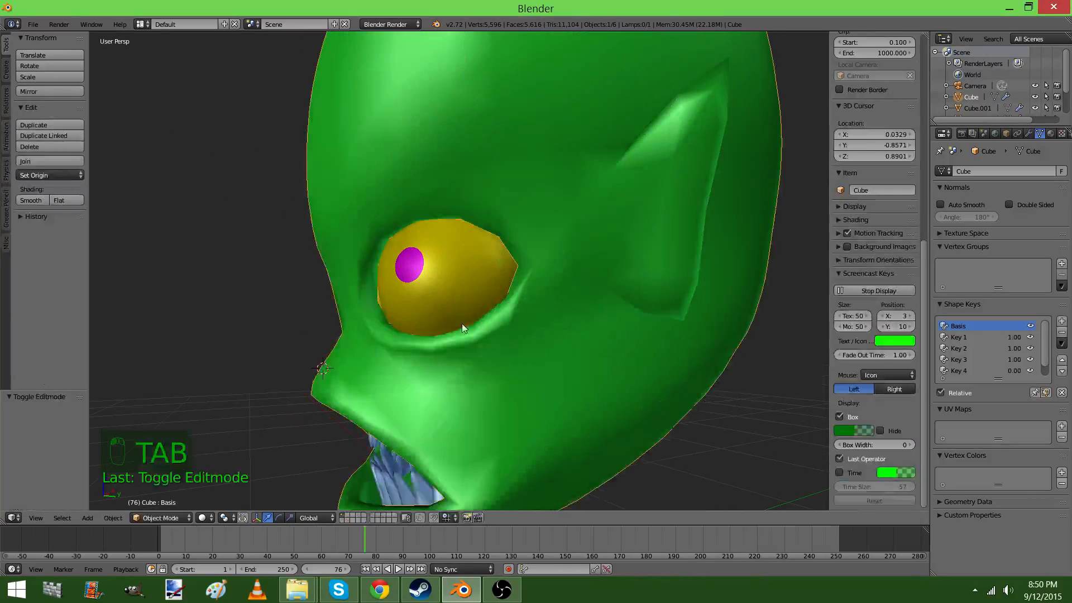
{"action": "middle_click_drag", "start_coordinate": [461, 324], "coordinate": [589, 290]}
Select the outer-edge vertices of both ears in the head mesh and scale them by about 1.172 along X to widen the ears
{"action": "key", "text": "Tab"}
{"action": "right_click", "coordinate": [655, 198], "text": "shift"}
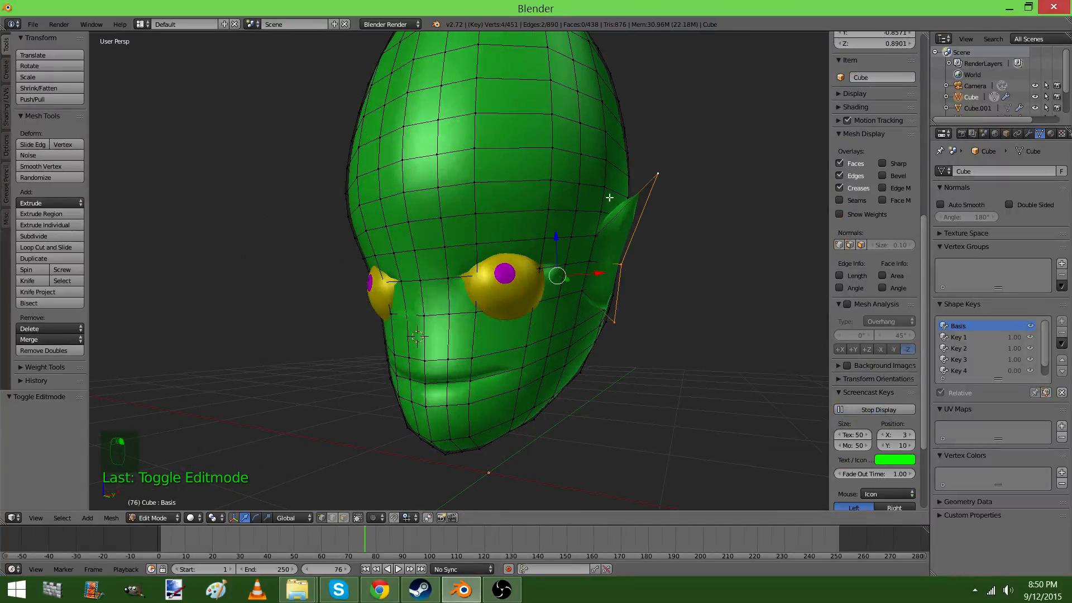
{"action": "middle_click_drag", "start_coordinate": [243, 273], "coordinate": [301, 282]}
{"action": "right_click", "coordinate": [323, 274], "text": "shift"}
{"action": "right_click", "coordinate": [296, 194], "text": "shift"}
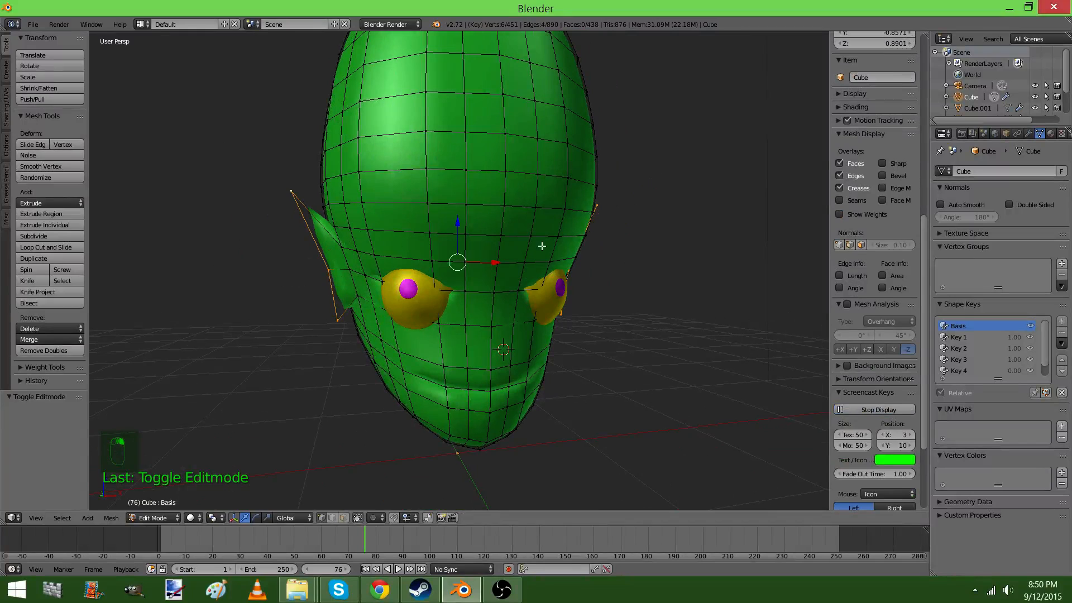
{"action": "key", "text": "s"}
{"action": "key", "text": "x"}
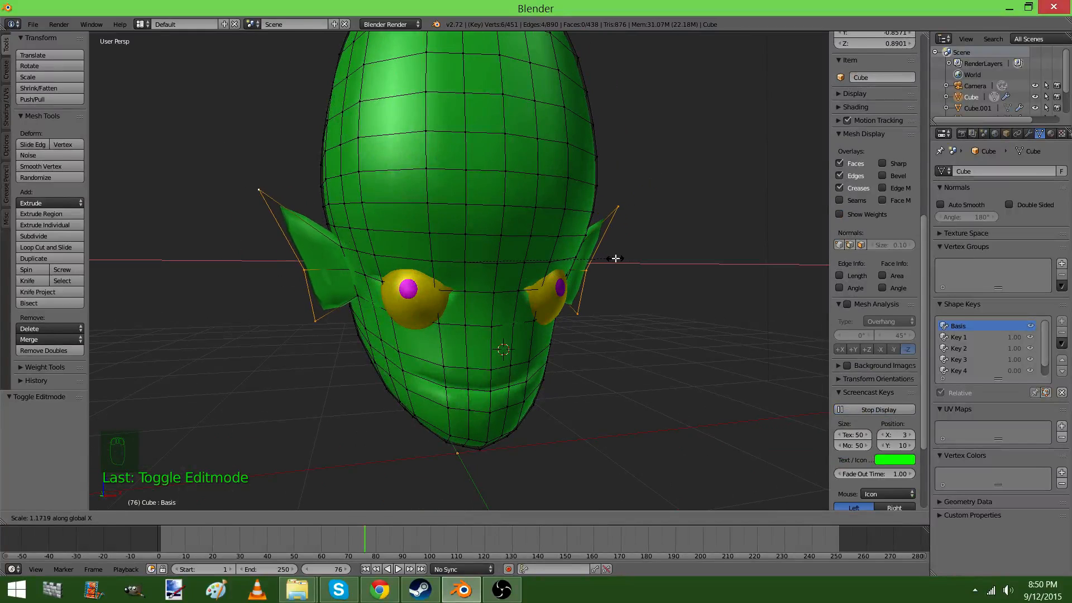
{"action": "left_click", "coordinate": [617, 257]}
{"action": "key", "text": "Tab"}
{"action": "middle_click_drag", "start_coordinate": [683, 296], "coordinate": [581, 314]}
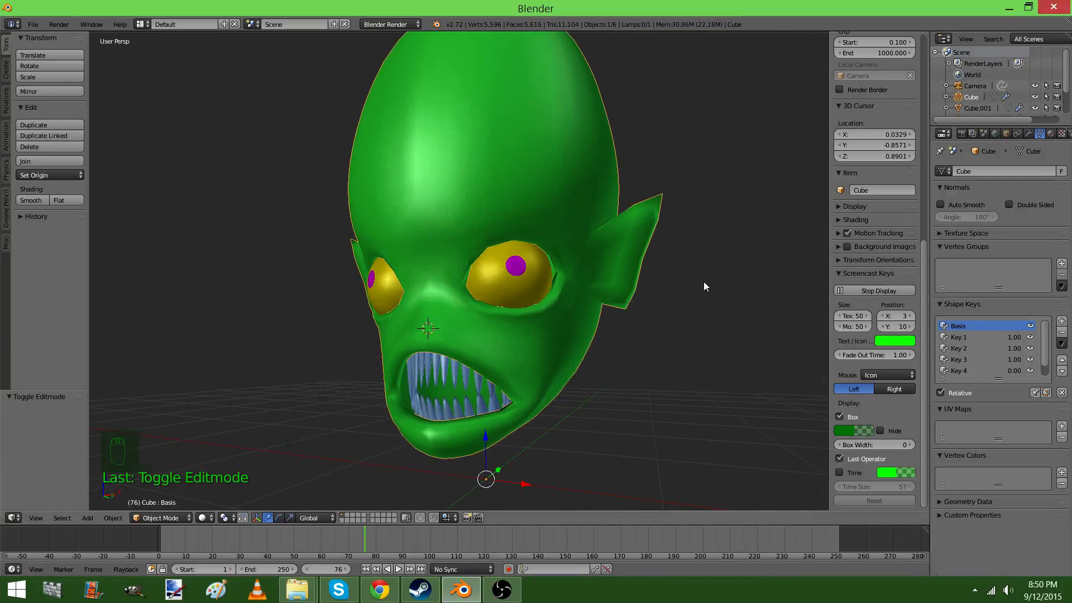
Fly the camera to the front of the head so the face is framed, and render a test image
{"action": "key", "text": "KP_0"}
{"action": "left_click", "coordinate": [607, 169]}
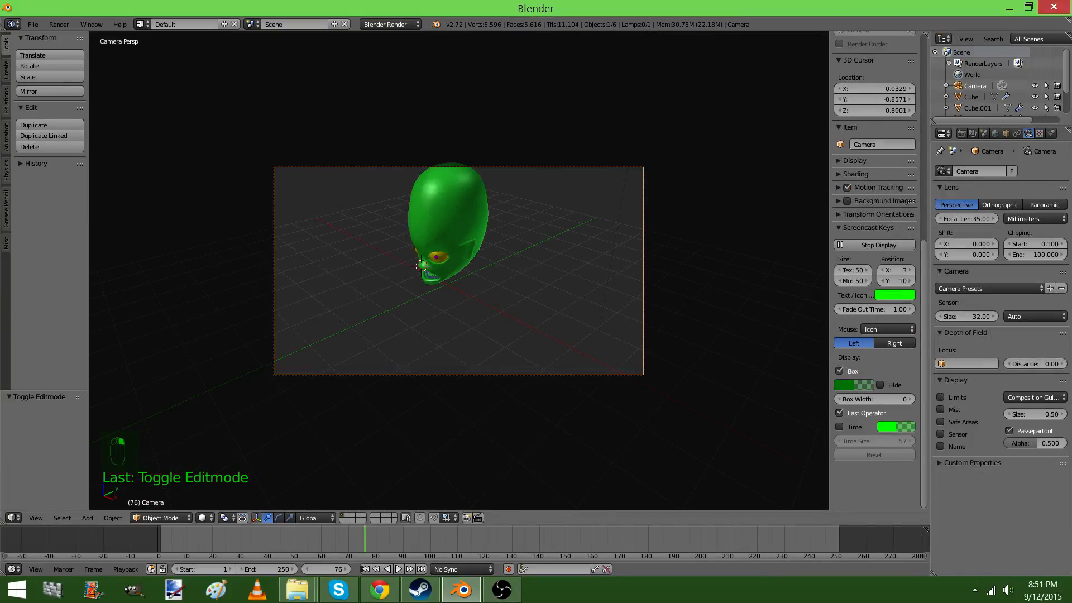
{"action": "key", "text": "shift+f"}
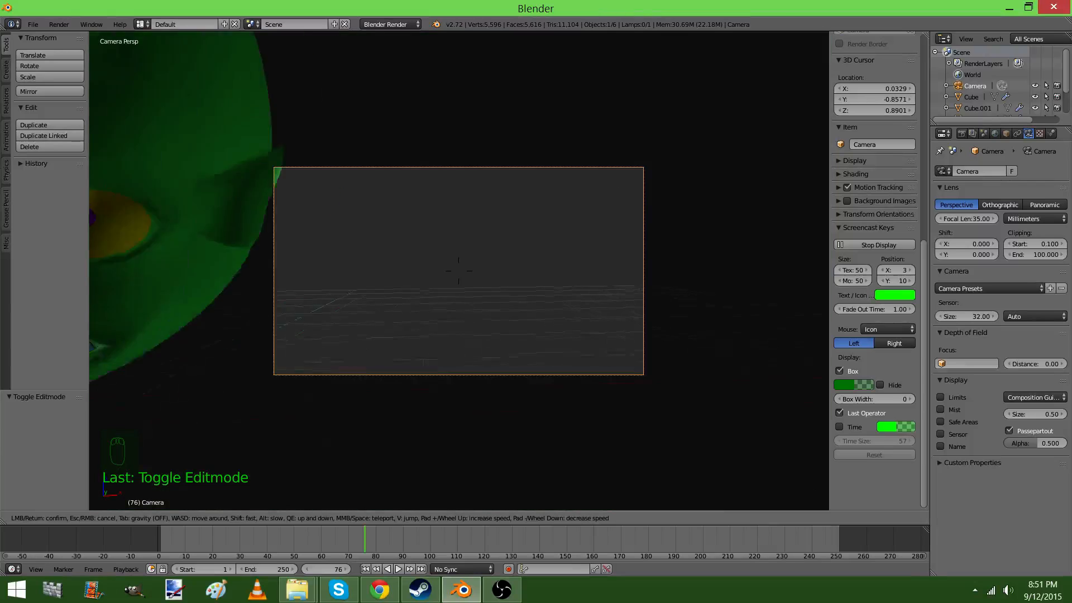
{"action": "key", "text": "s"}
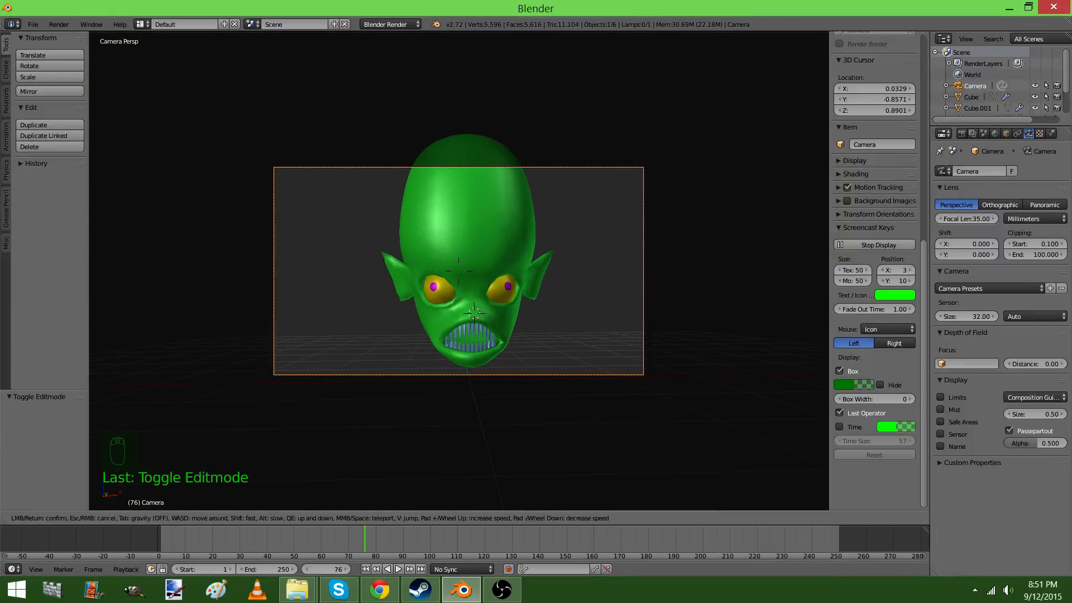
{"action": "left_click", "coordinate": [459, 270]}
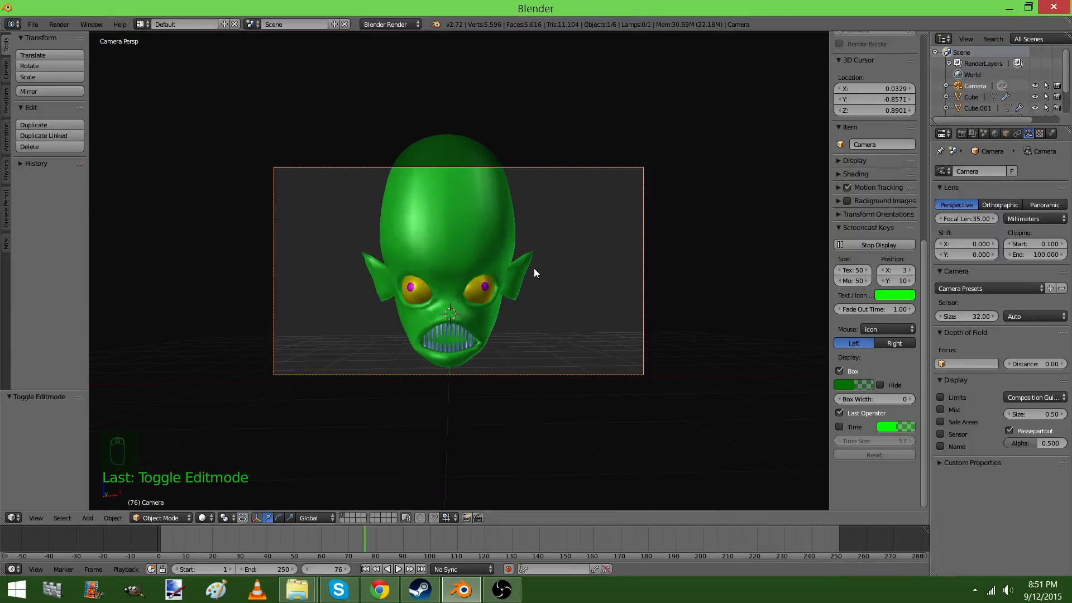
{"action": "key", "text": "F12"}
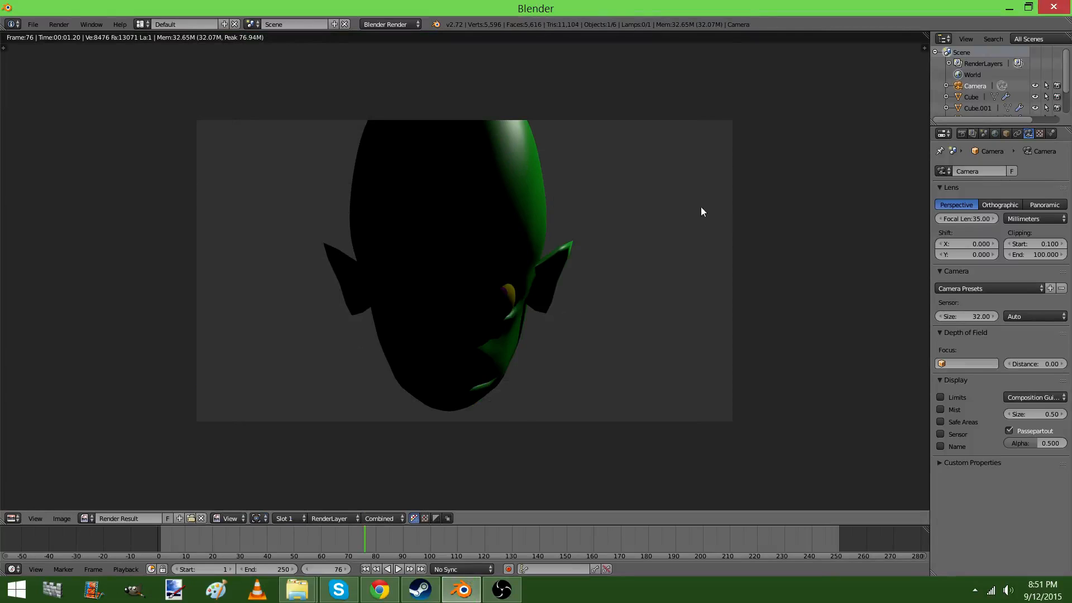
{"action": "key", "text": "Escape"}
Set the existing lamp's colour to red and switch its shadow to No Shadow
{"action": "middle_click_drag", "start_coordinate": [702, 163], "coordinate": [767, 183]}
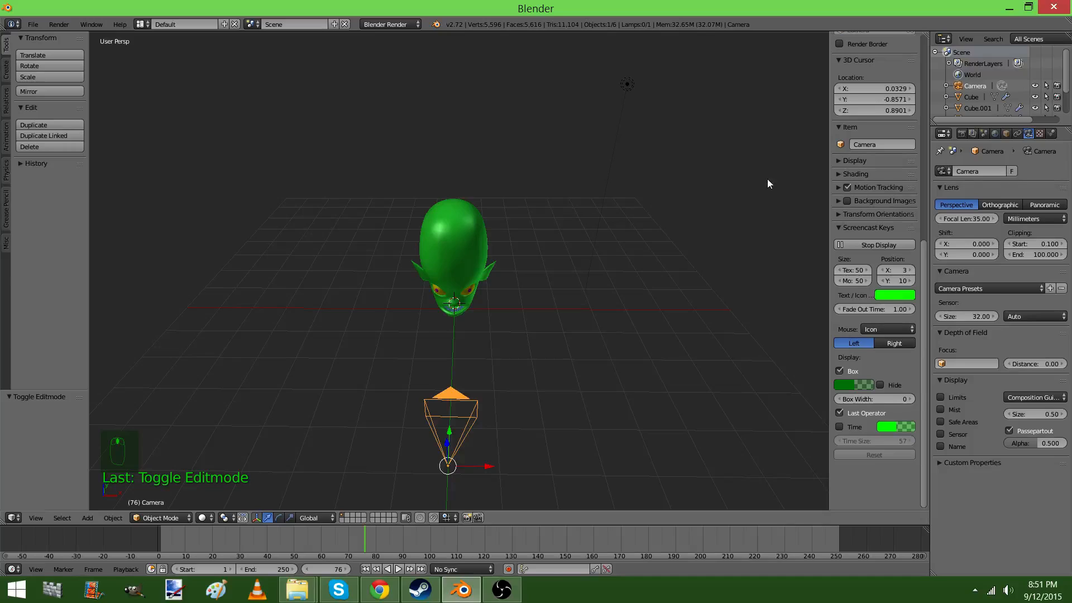
{"action": "right_click", "coordinate": [628, 81]}
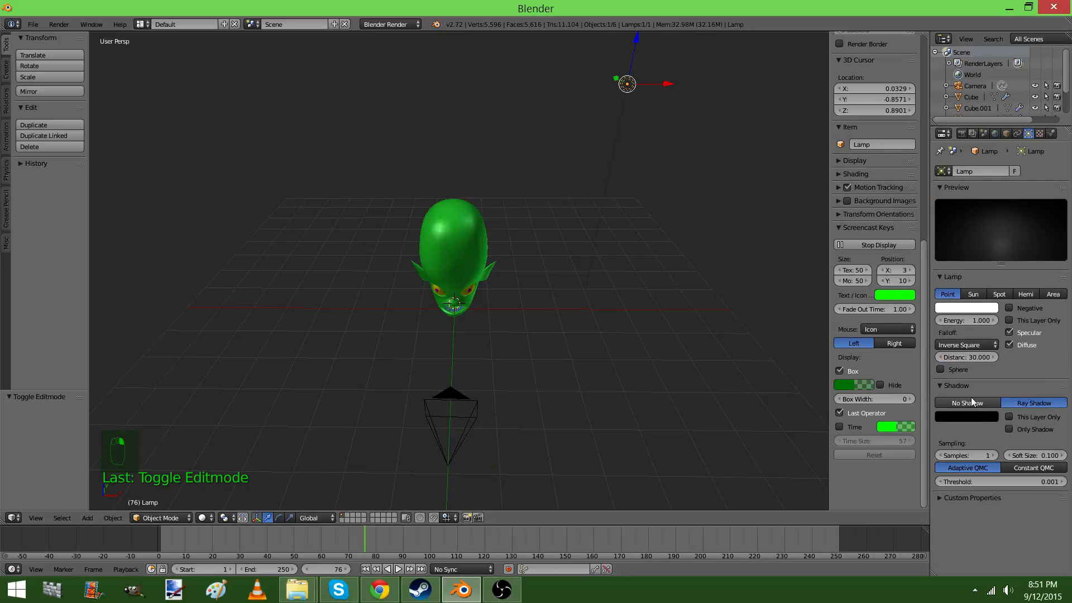
{"action": "left_click", "coordinate": [955, 308]}
{"action": "left_click_drag", "start_coordinate": [938, 187], "coordinate": [940, 239]}
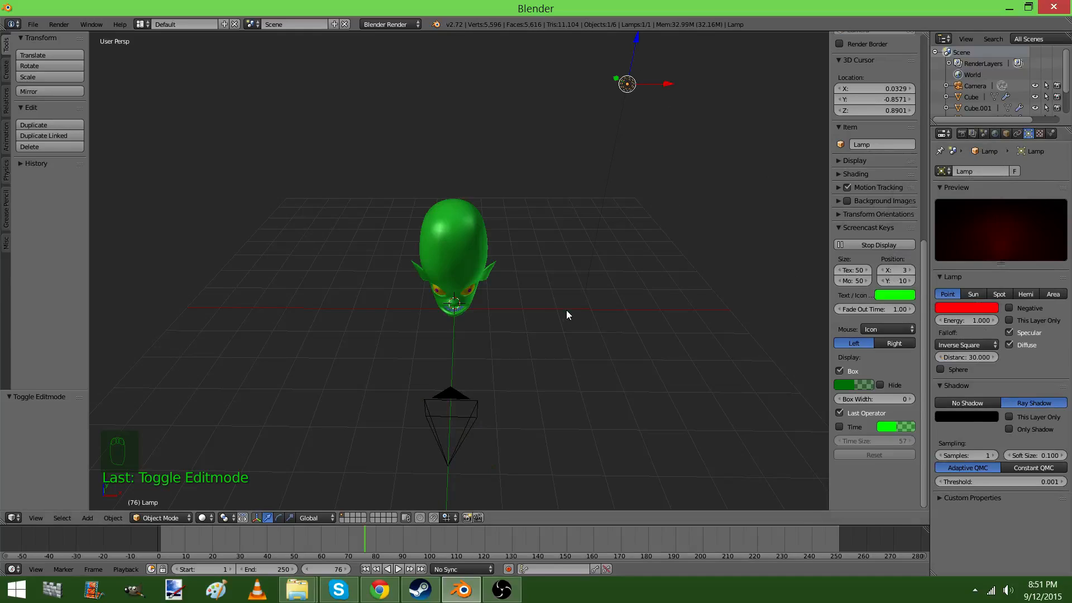
{"action": "middle_click_drag", "start_coordinate": [566, 310], "coordinate": [605, 289]}
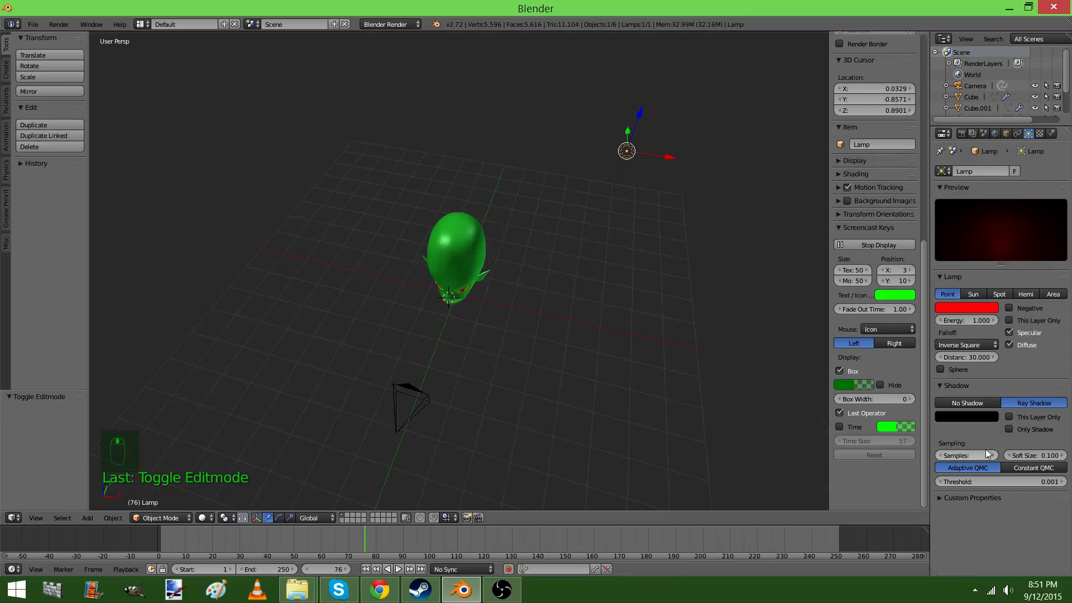
{"action": "left_click", "coordinate": [967, 403]}
Move the red lamp down beside the head, by about 1.6 along X, -2.0 along Y and -3.5 along Z
{"action": "key", "text": "g"}
{"action": "left_click", "coordinate": [643, 357]}
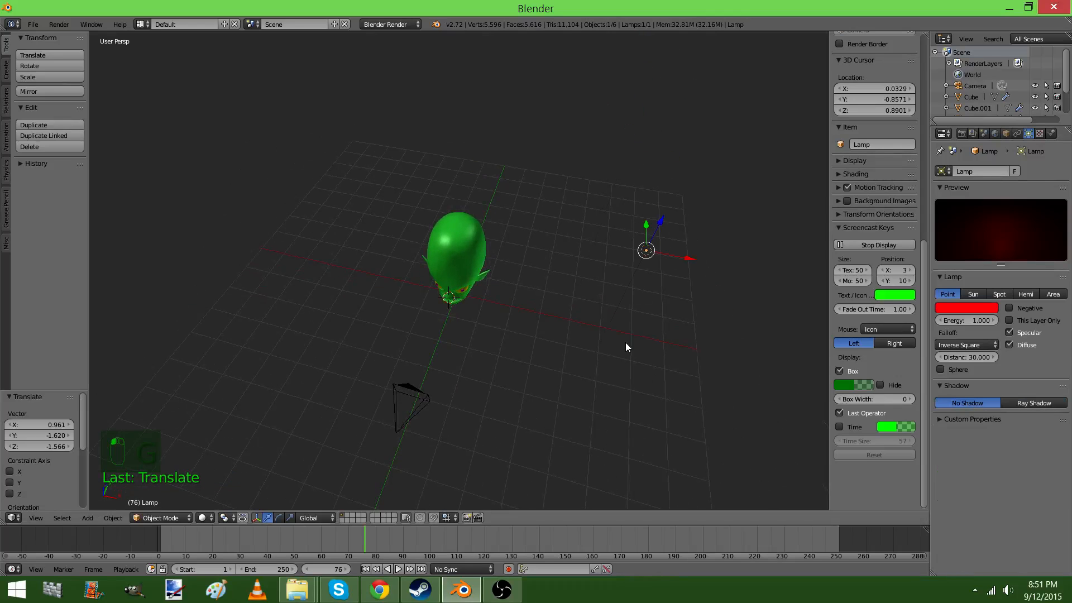
{"action": "middle_click_drag", "start_coordinate": [627, 347], "coordinate": [673, 283]}
{"action": "key", "text": "g"}
{"action": "left_click", "coordinate": [694, 330]}
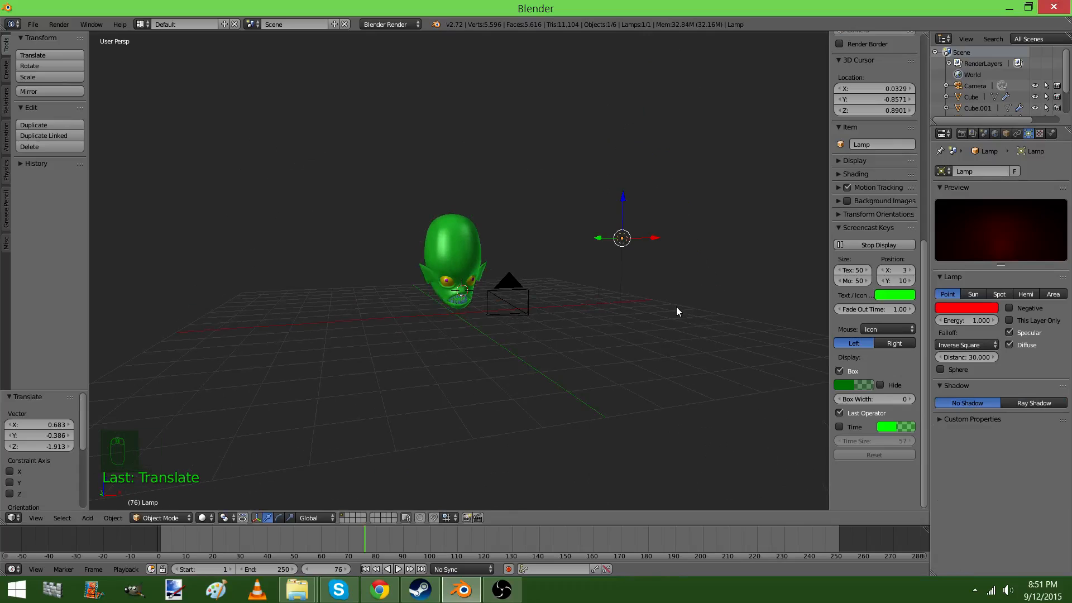
Duplicate the red lamp about -10.782 along X to the opposite side of the head and render a test image
{"action": "key", "text": "shift+d"}
{"action": "key", "text": "x"}
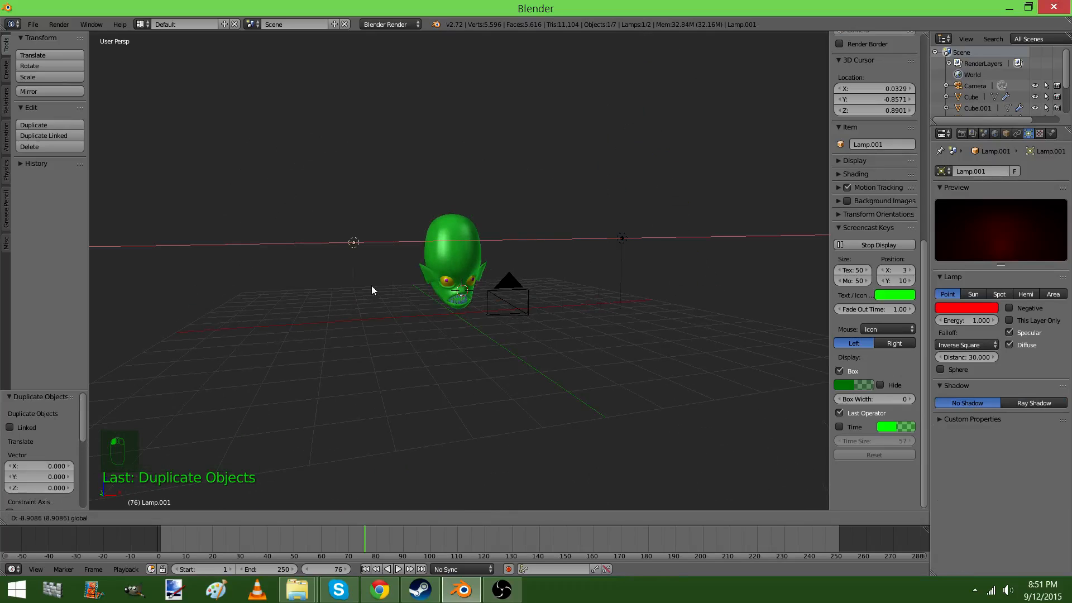
{"action": "left_click", "coordinate": [325, 291]}
{"action": "key", "text": "F12"}
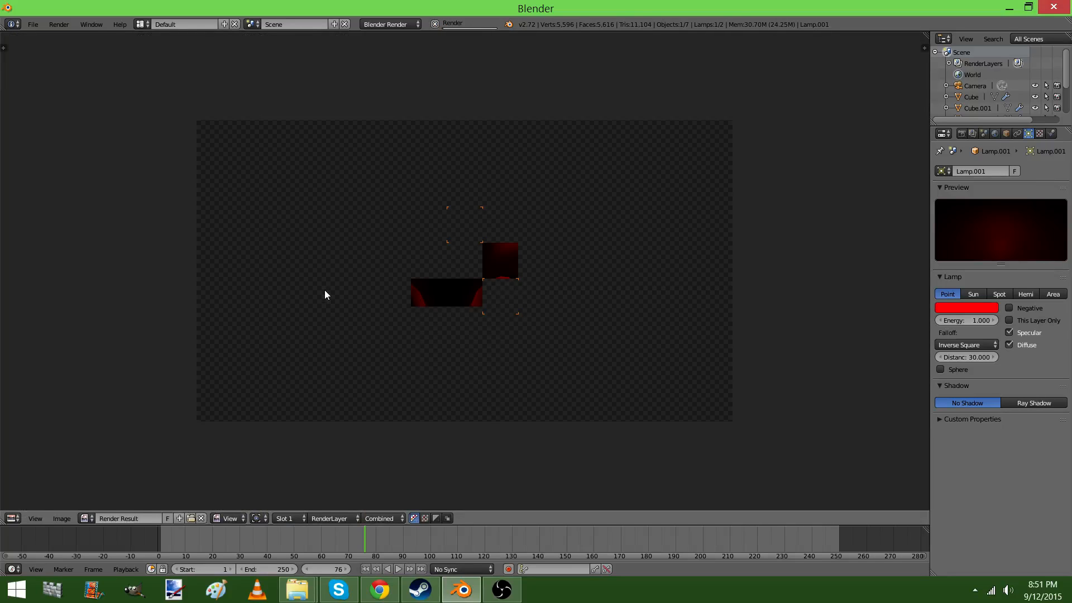
{"action": "key", "text": "Escape"}
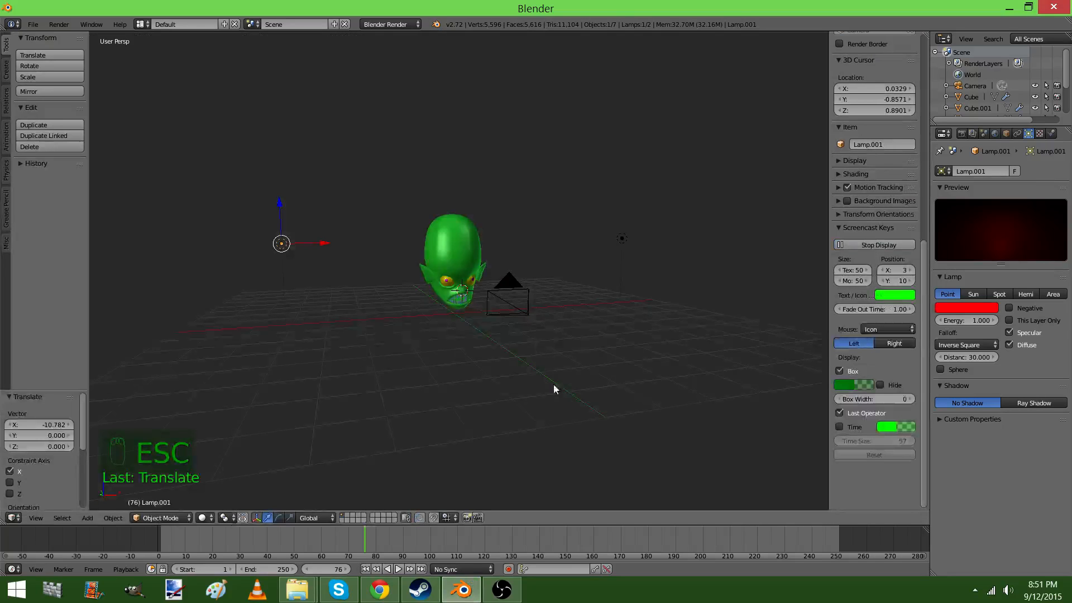
Select the camera and set the world's horizon colour to black
{"action": "right_click", "coordinate": [537, 330]}
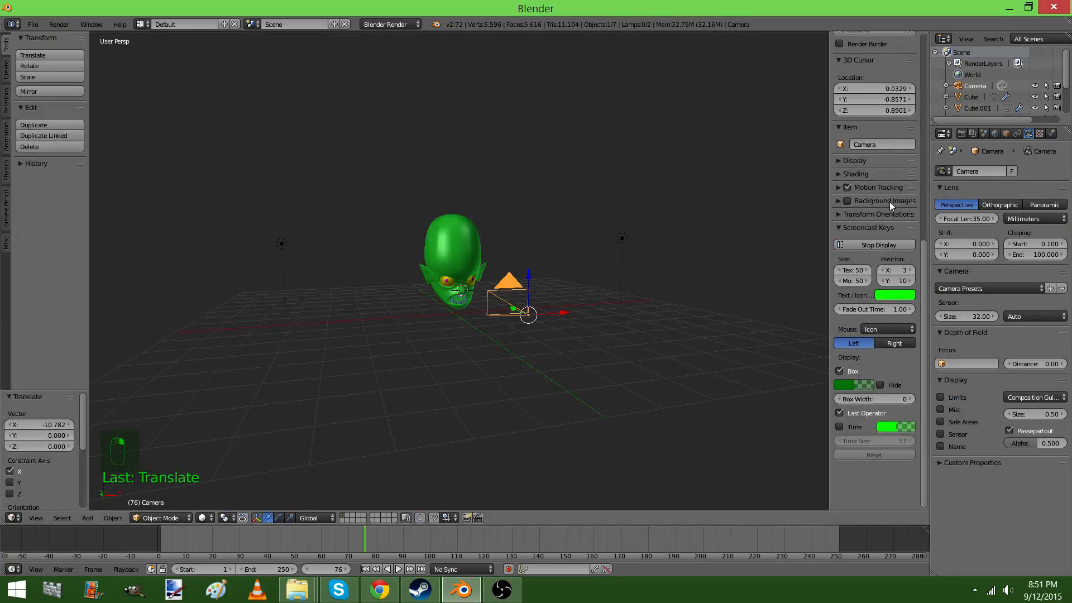
{"action": "left_click", "coordinate": [996, 134]}
{"action": "left_click", "coordinate": [957, 318]}
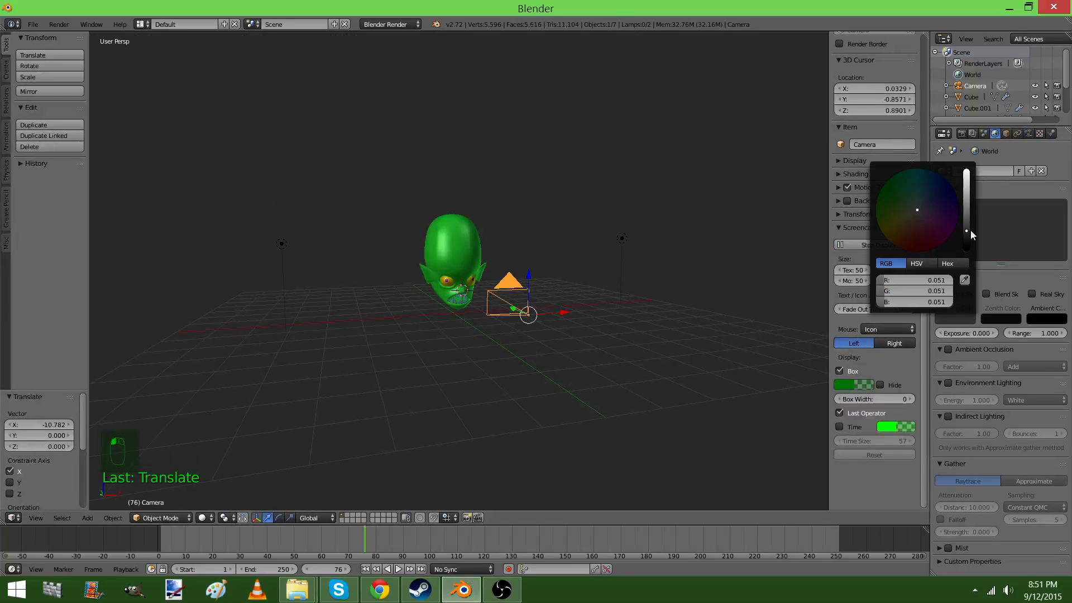
Snap the 3D cursor to the selected camera, add a point lamp there, and render a test image
{"action": "key", "text": "shift+s"}
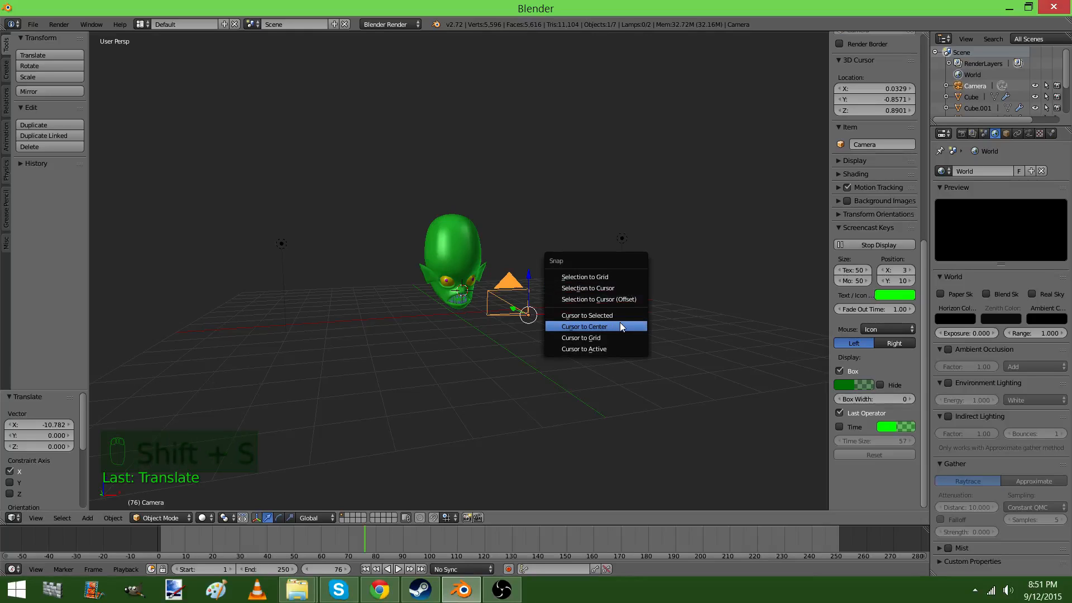
{"action": "left_click", "coordinate": [614, 316]}
{"action": "key", "text": "shift+a"}
{"action": "mouse_move", "coordinate": [614, 316]}
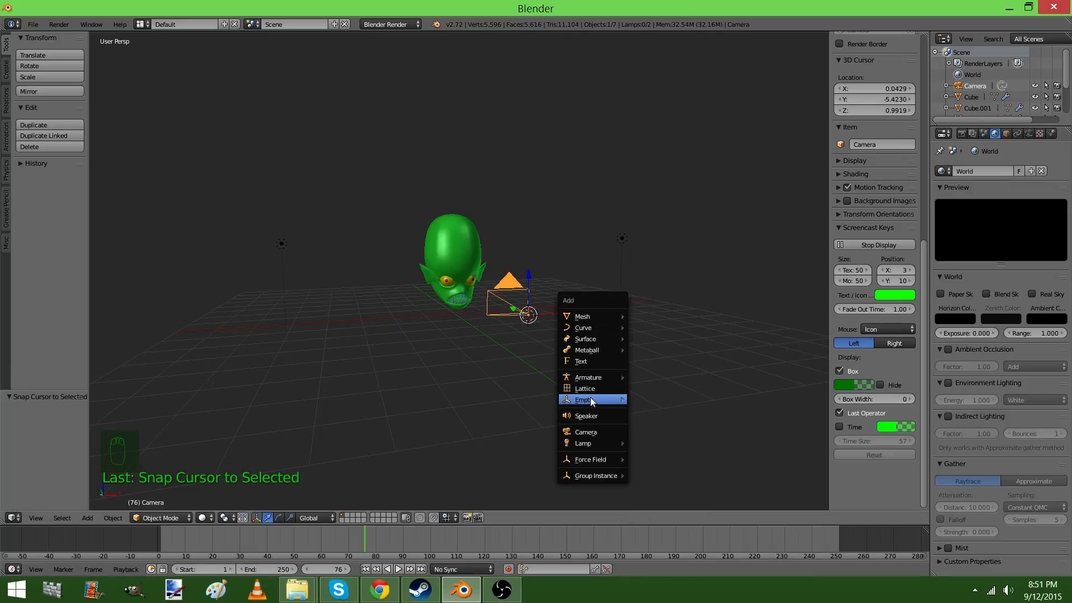
{"action": "mouse_move", "coordinate": [591, 398]}
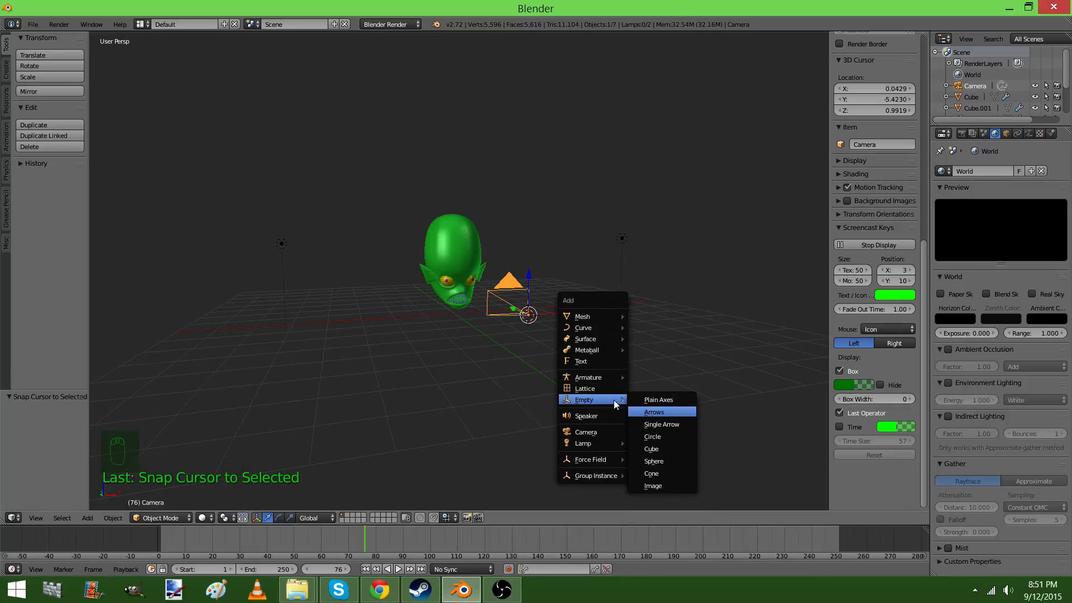
{"action": "mouse_move", "coordinate": [600, 443]}
{"action": "left_click", "coordinate": [641, 445]}
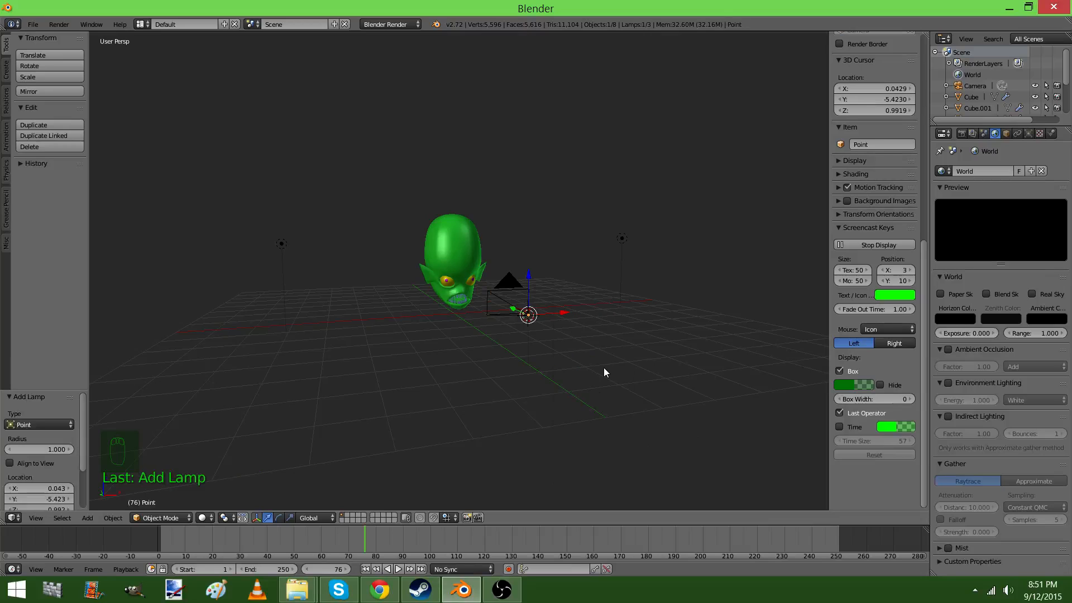
{"action": "key", "text": "F12"}
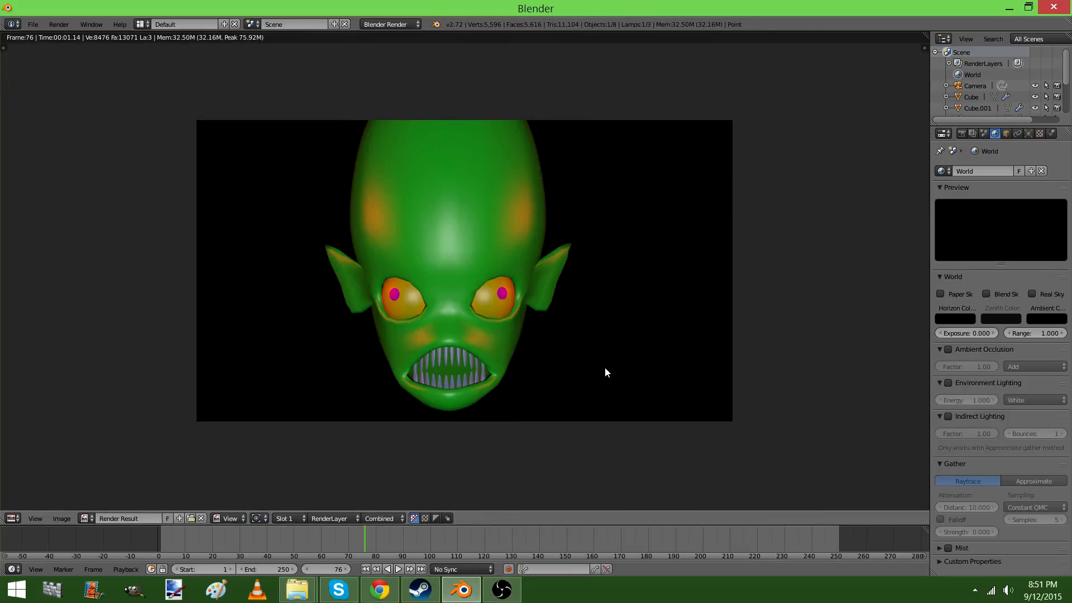
{"action": "scroll", "coordinate": [605, 367], "scroll_direction": "up", "scroll_amount": 3}
{"action": "scroll", "coordinate": [606, 369], "scroll_direction": "down", "scroll_amount": 1}
{"action": "key", "text": "Escape"}
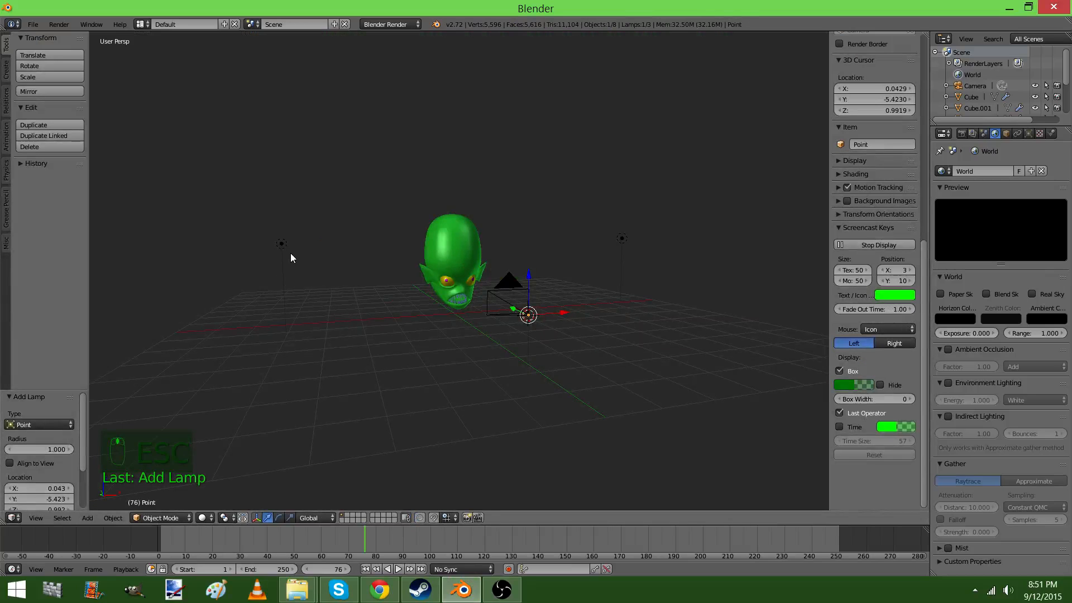
Delete both red side lamps and render the head lit only by the point lamp at the camera
{"action": "right_click", "coordinate": [291, 253]}
{"action": "key", "text": "x"}
{"action": "left_click", "coordinate": [290, 253]}
{"action": "right_click", "coordinate": [609, 247]}
{"action": "key", "text": "x"}
{"action": "left_click", "coordinate": [625, 239]}
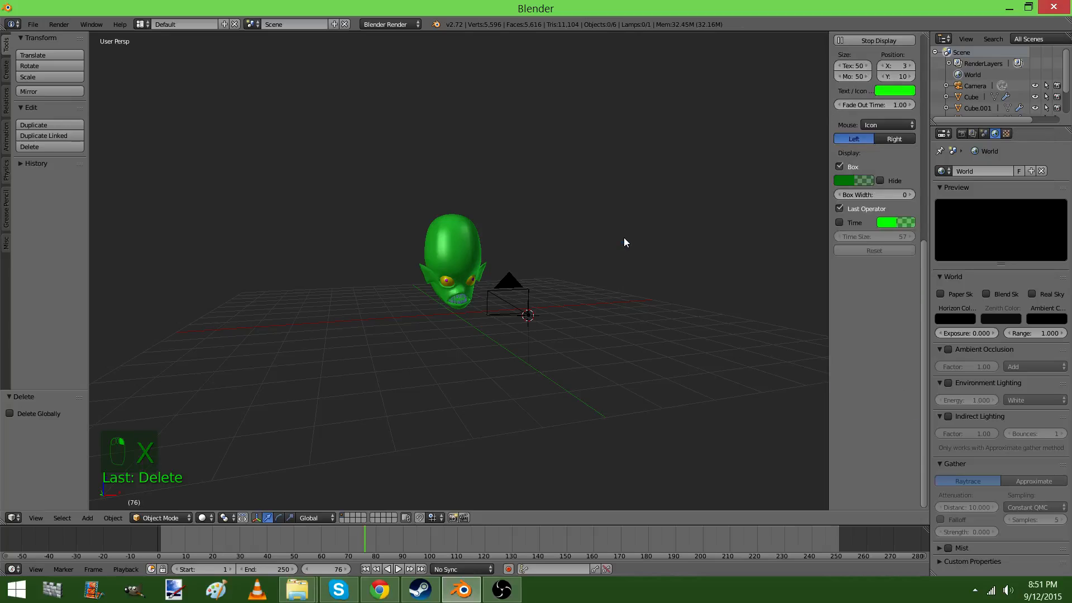
{"action": "key", "text": "F12"}
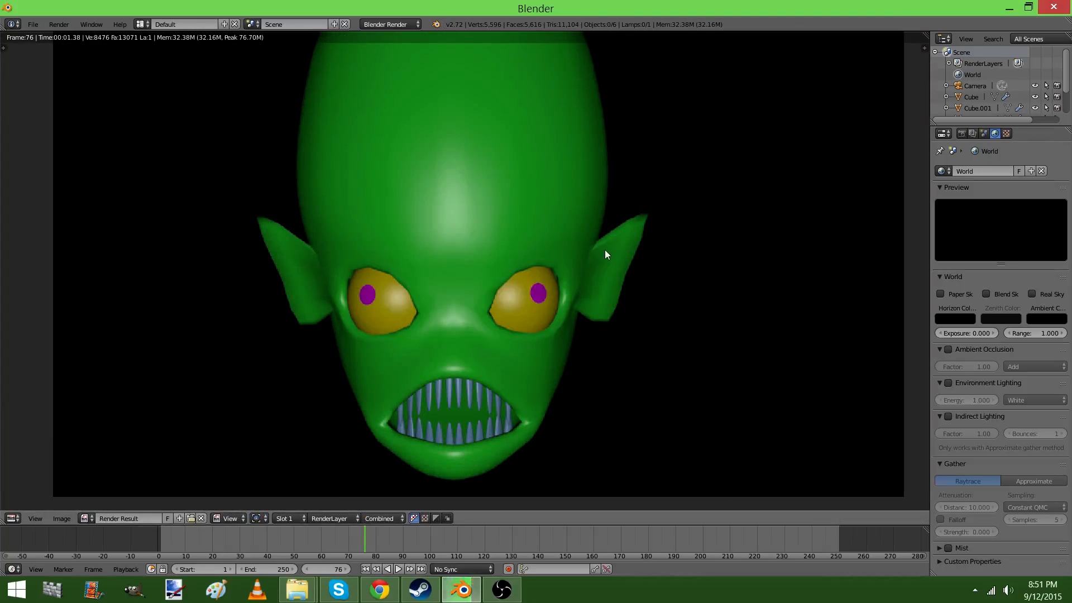
{"action": "key", "text": "Escape"}
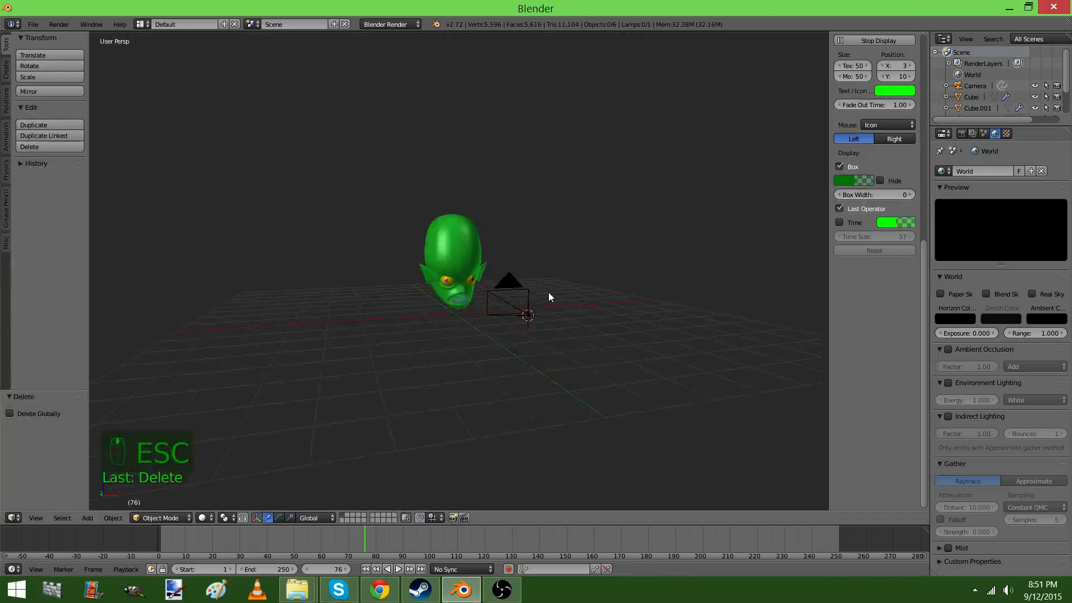
Give the point lamp a ray shadow with soft size 1 and 8 samples, and render the image
{"action": "left_click", "coordinate": [528, 314]}
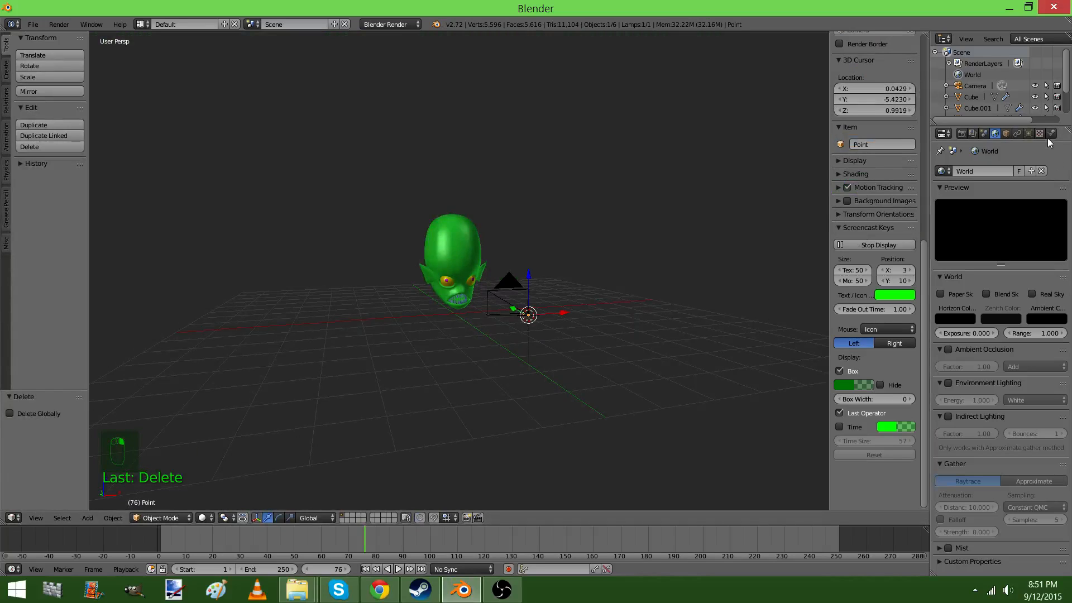
{"action": "left_click", "coordinate": [1029, 133]}
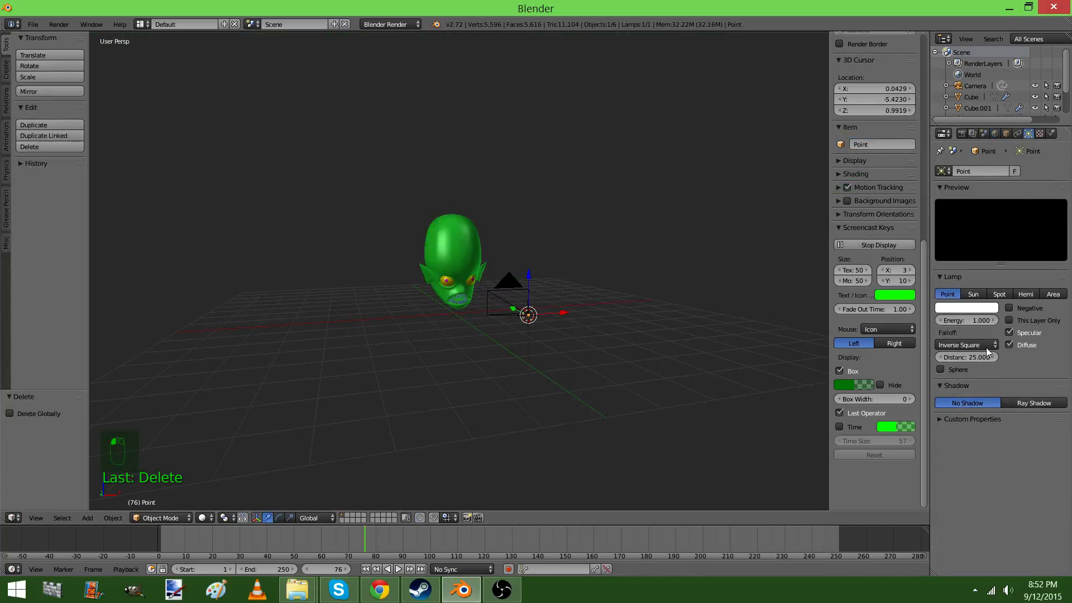
{"action": "left_click", "coordinate": [1028, 403]}
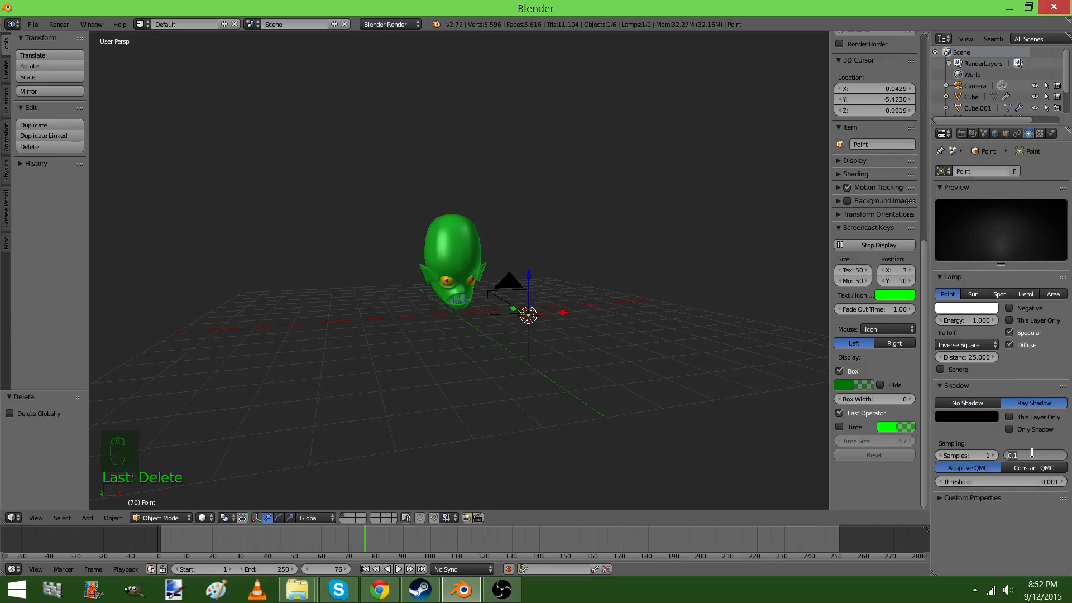
{"action": "type", "text": "1"}
{"action": "left_click", "coordinate": [968, 452]}
{"action": "type", "text": "8"}
{"action": "key", "text": "Return"}
{"action": "key", "text": "F12"}
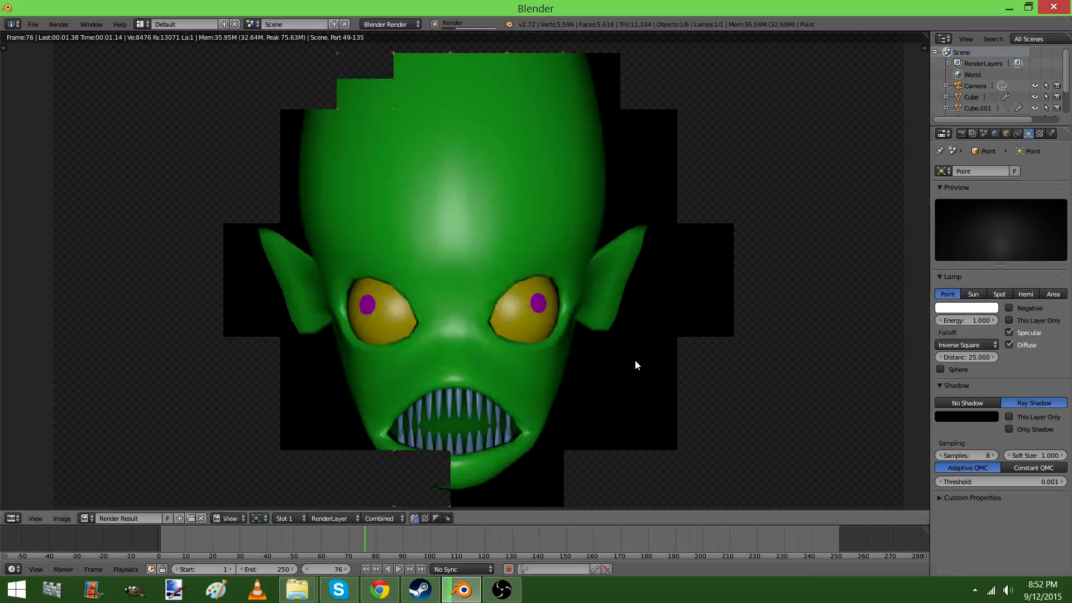
Examine the shadows around the teeth and inside the mouth in the rendered image
{"action": "scroll", "coordinate": [559, 380], "scroll_direction": "up", "scroll_amount": 4}
{"action": "middle_click_drag", "start_coordinate": [535, 387], "coordinate": [515, 91]}
{"action": "scroll", "coordinate": [427, 253], "scroll_direction": "up", "scroll_amount": 2}
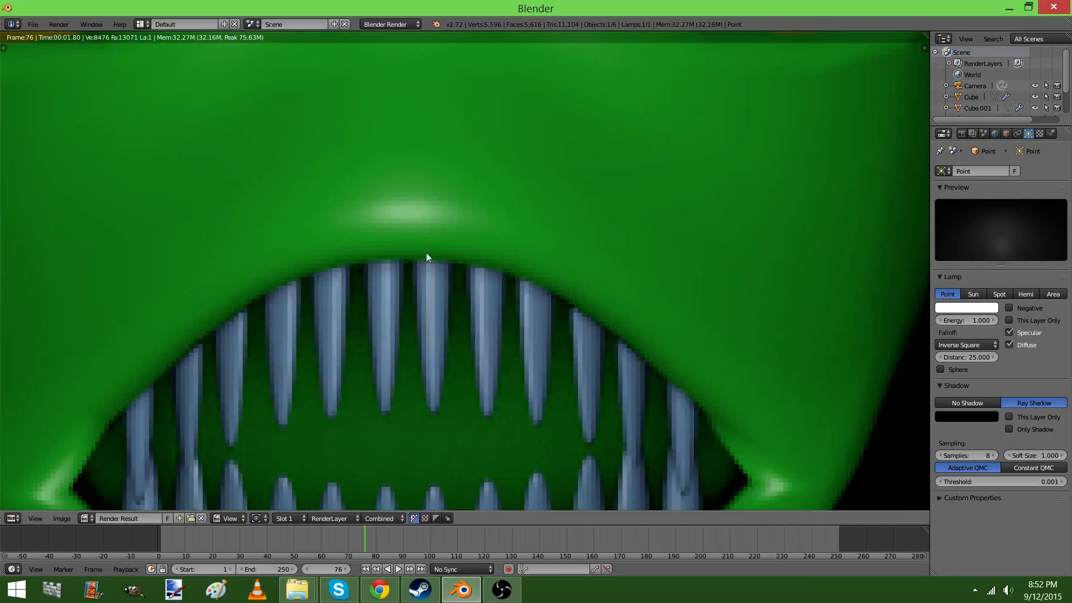
{"action": "scroll", "coordinate": [401, 352], "scroll_direction": "down", "scroll_amount": 3}
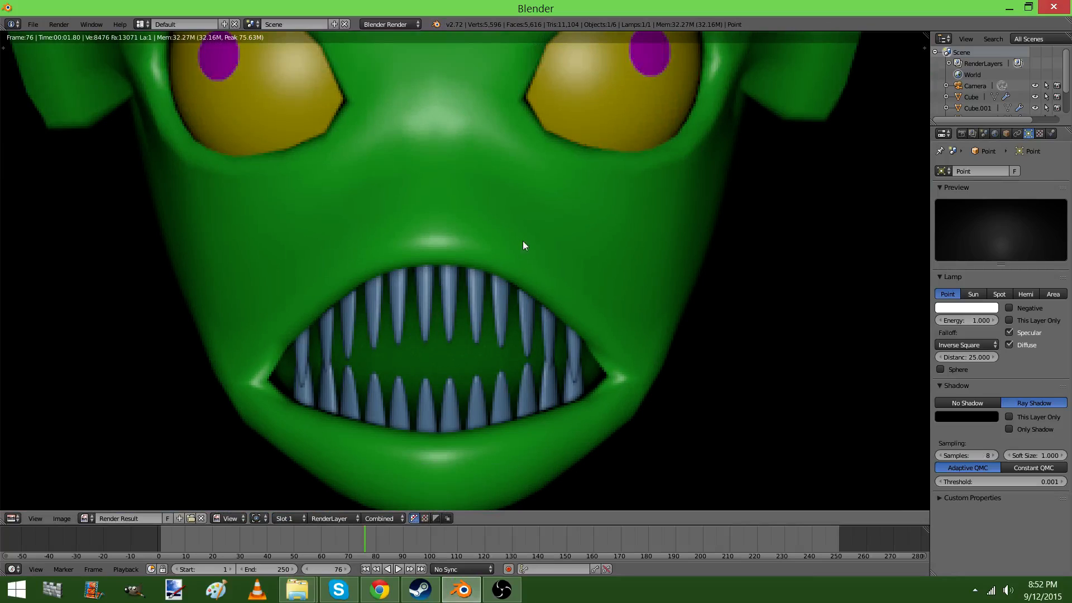
{"action": "middle_click_drag", "start_coordinate": [523, 246], "coordinate": [560, 383]}
{"action": "scroll", "coordinate": [558, 369], "scroll_direction": "down", "scroll_amount": 3}
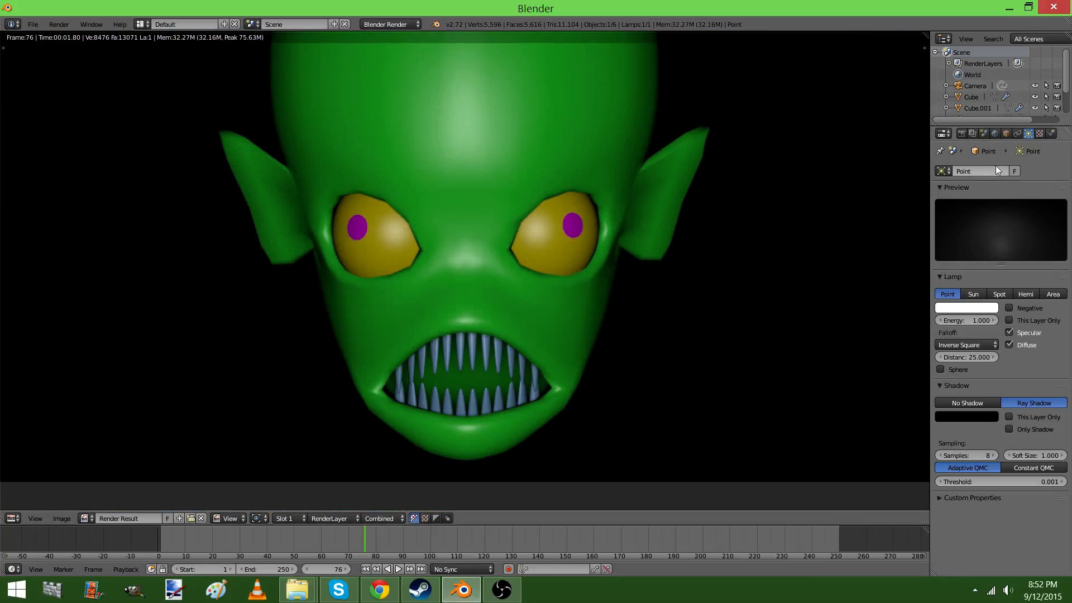
Enable ambient occlusion for the world with the Multiply blend mode and render the image
{"action": "left_click", "coordinate": [997, 132]}
{"action": "left_click", "coordinate": [949, 349]}
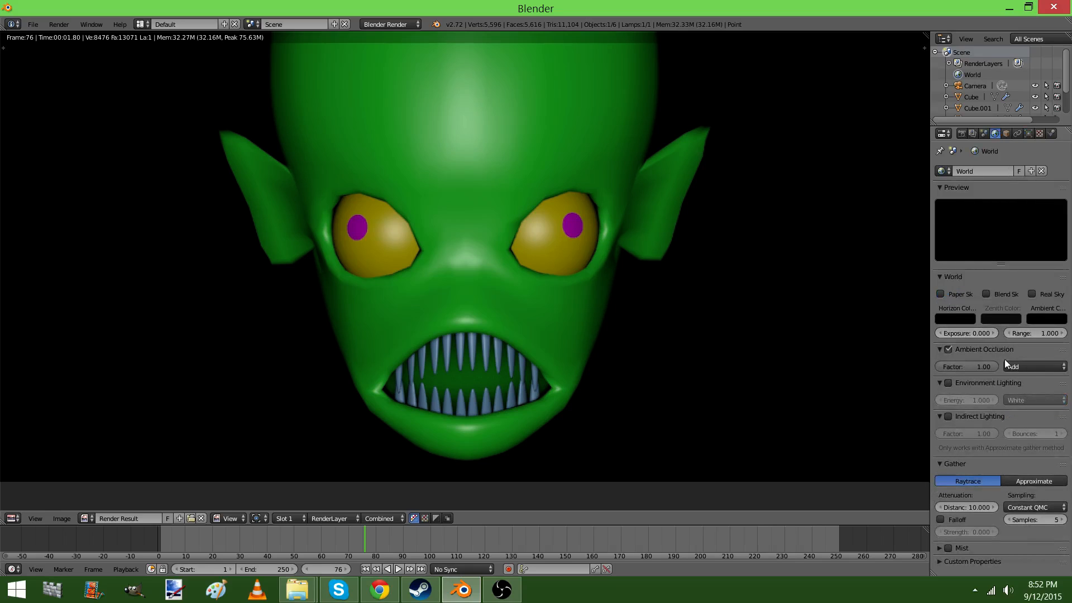
{"action": "left_click", "coordinate": [1035, 367]}
{"action": "left_click", "coordinate": [1023, 350]}
{"action": "key", "text": "F12"}
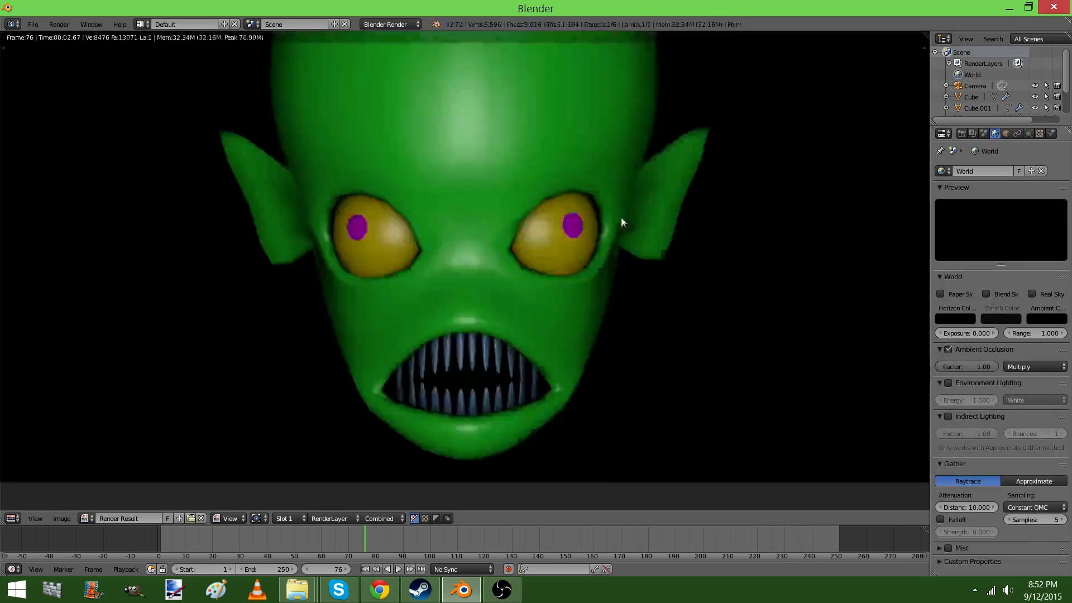
Examine the ambient occlusion shading around the eyes, ears and mouth in the new render
{"action": "scroll", "coordinate": [605, 320], "scroll_direction": "down", "scroll_amount": 3}
{"action": "mouse_move", "coordinate": [622, 221]}
{"action": "middle_mouse_down"}
{"action": "mouse_move", "coordinate": [605, 320]}
{"action": "mouse_move", "coordinate": [602, 218]}
{"action": "middle_mouse_up"}
{"action": "scroll", "coordinate": [605, 320], "scroll_direction": "up", "scroll_amount": 2}
{"action": "scroll", "coordinate": [602, 218], "scroll_direction": "up", "scroll_amount": 2}
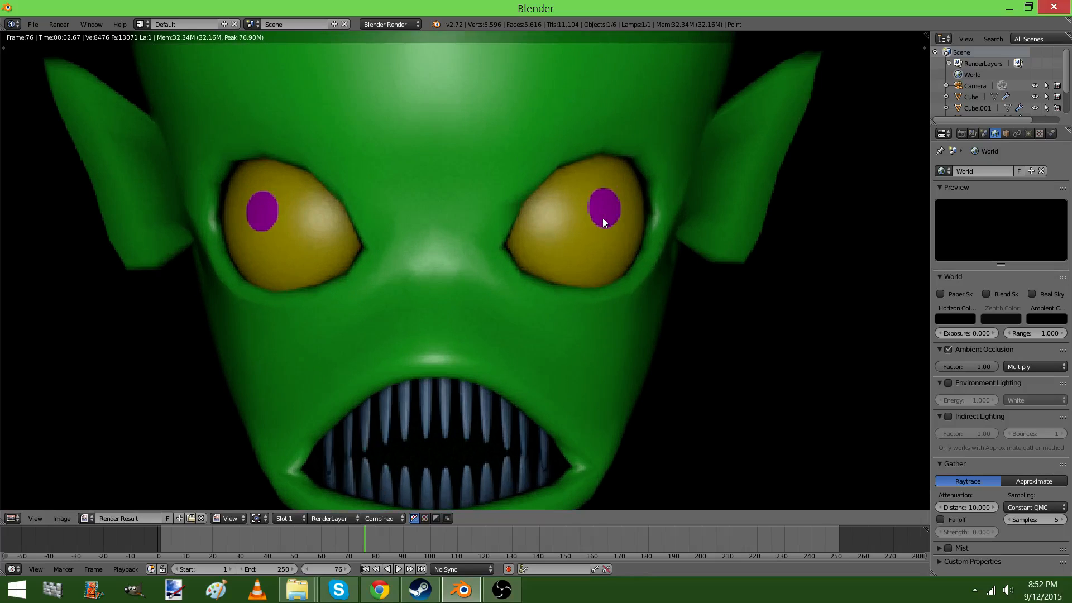
{"action": "scroll", "coordinate": [602, 218], "scroll_direction": "down", "scroll_amount": 2}
{"action": "scroll", "coordinate": [602, 218], "scroll_direction": "up", "scroll_amount": 1}
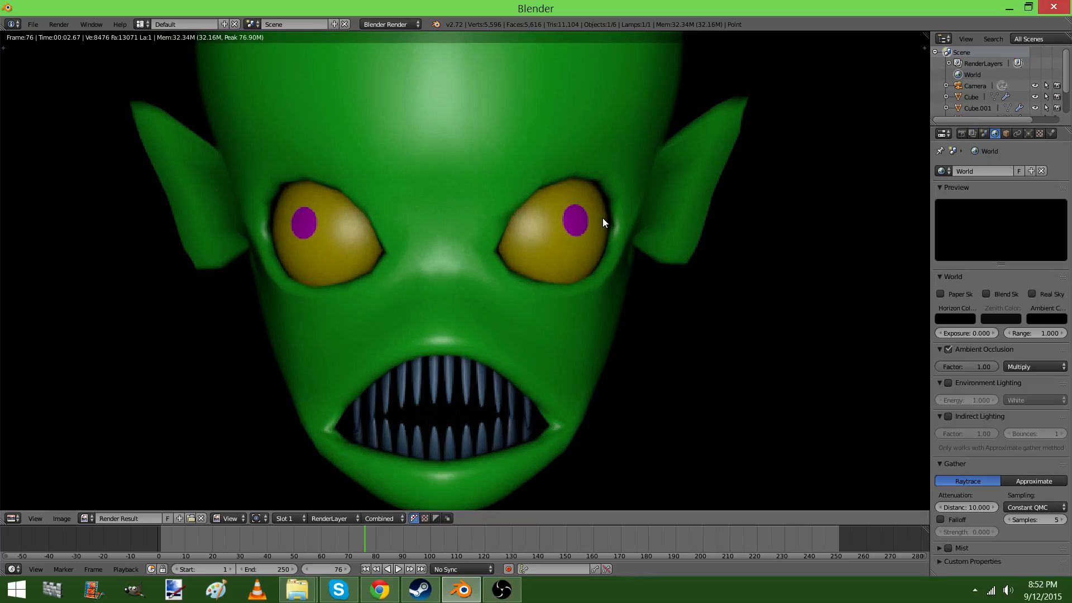
{"action": "scroll", "coordinate": [602, 219], "scroll_direction": "down", "scroll_amount": 2}
{"action": "middle_click_drag", "start_coordinate": [602, 219], "coordinate": [596, 259]}
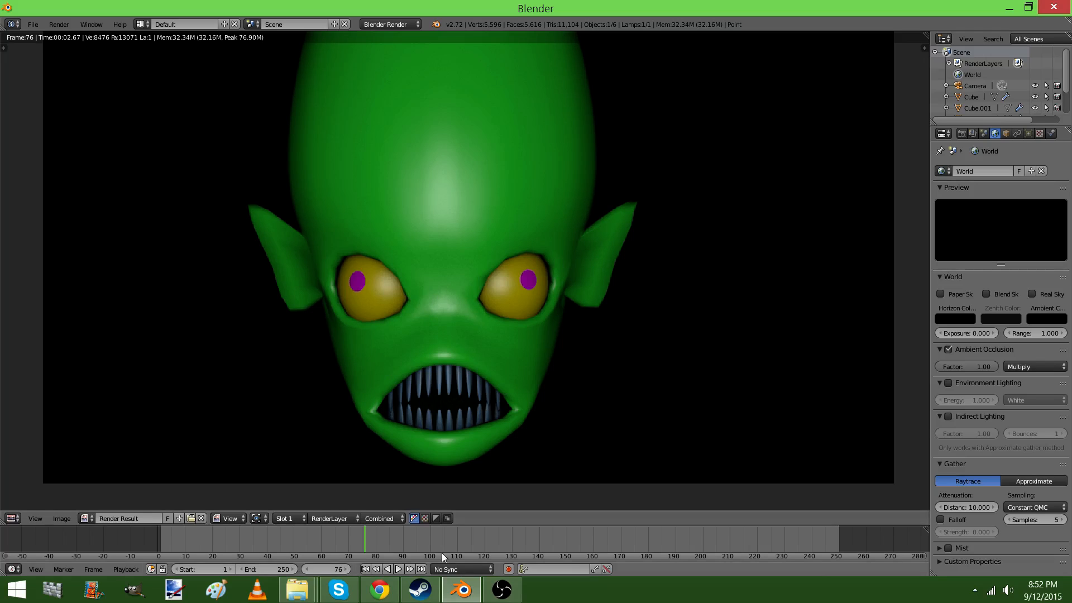
{"action": "left_click", "coordinate": [510, 599]}
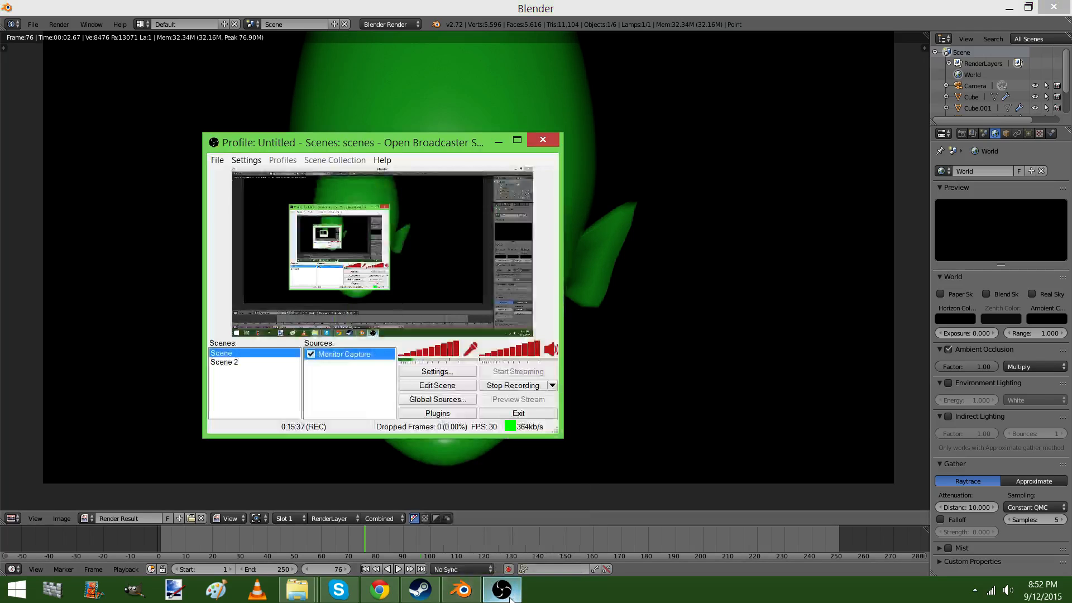